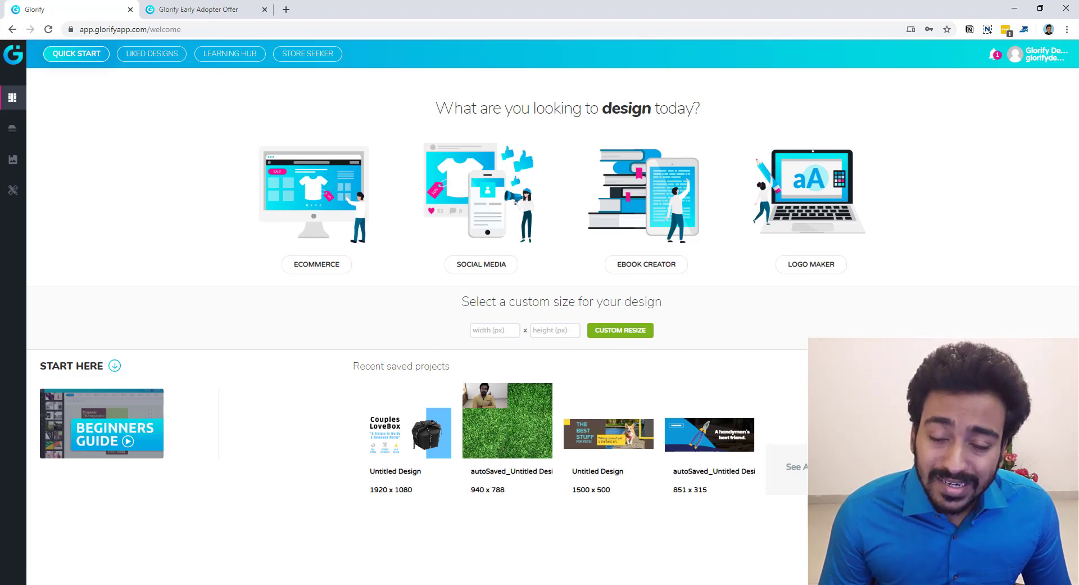
Start a new logo in the logo maker with the name "Alston Weight Loss Blog"
{"action": "mouse_move", "coordinate": [17, 138]}
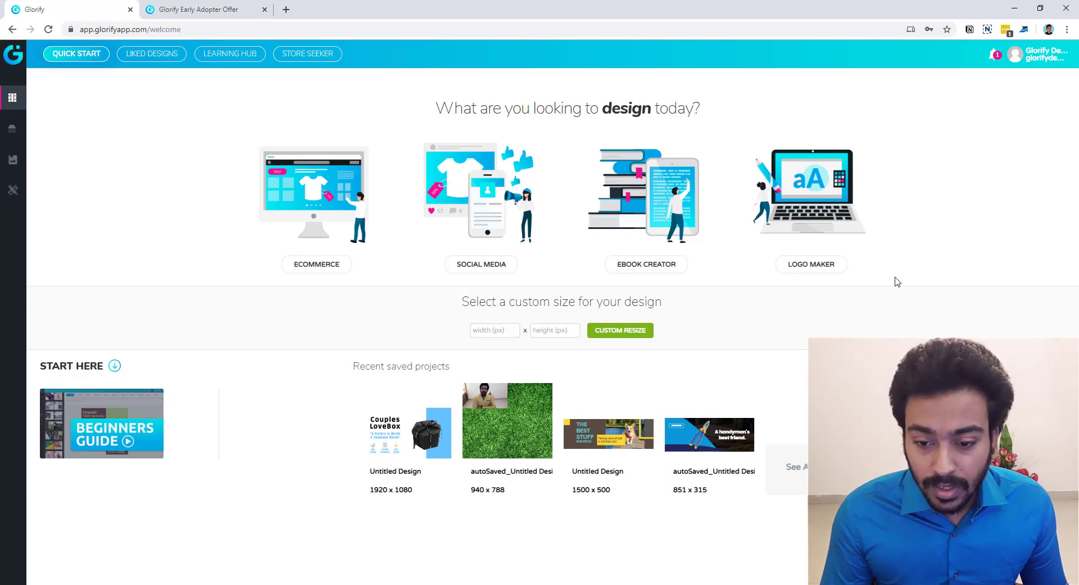
{"action": "left_click", "coordinate": [819, 264]}
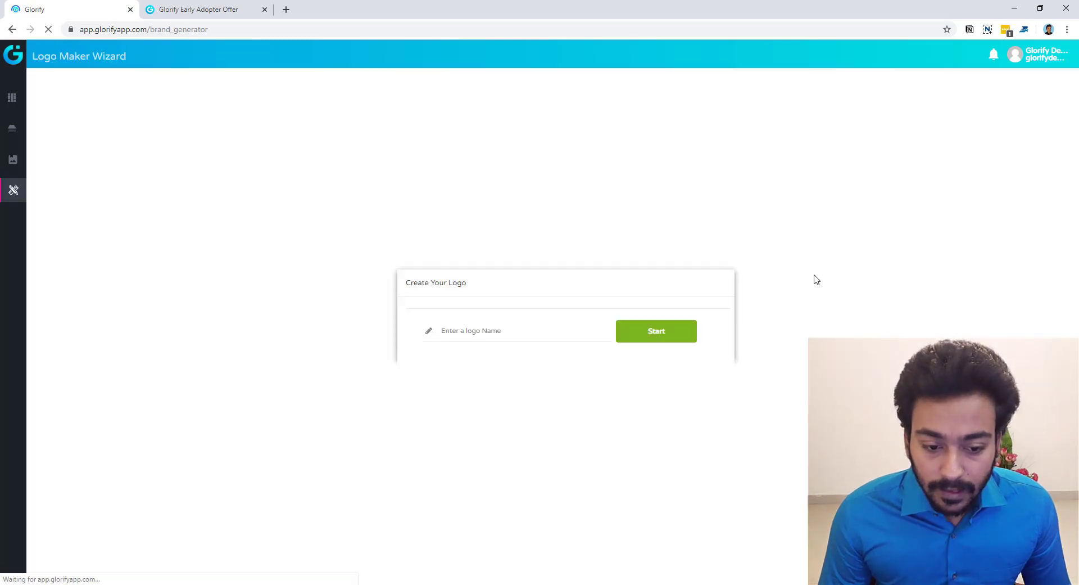
{"action": "left_click", "coordinate": [553, 337]}
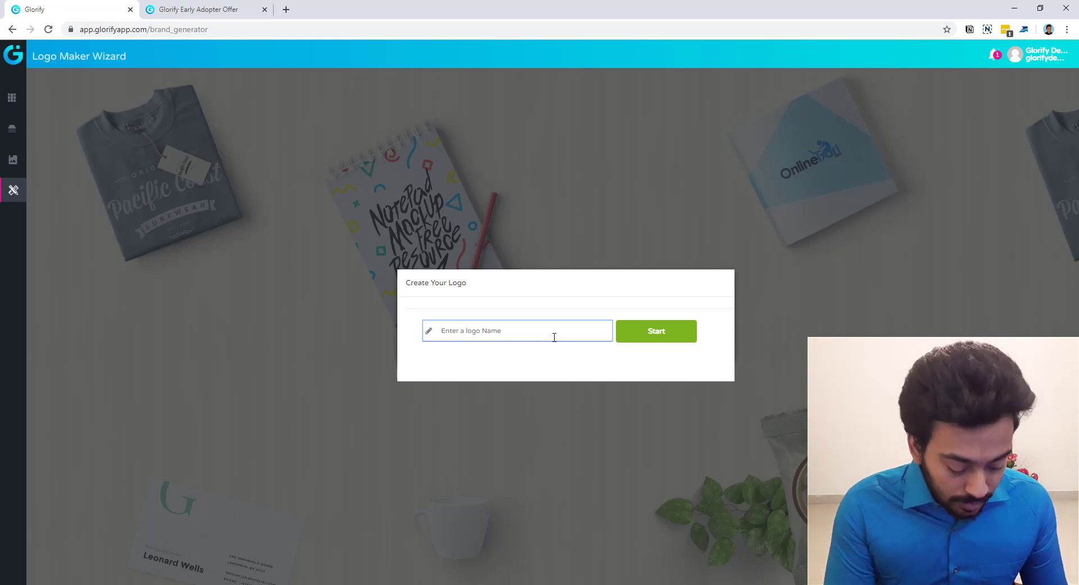
{"action": "type", "text": "Als"}
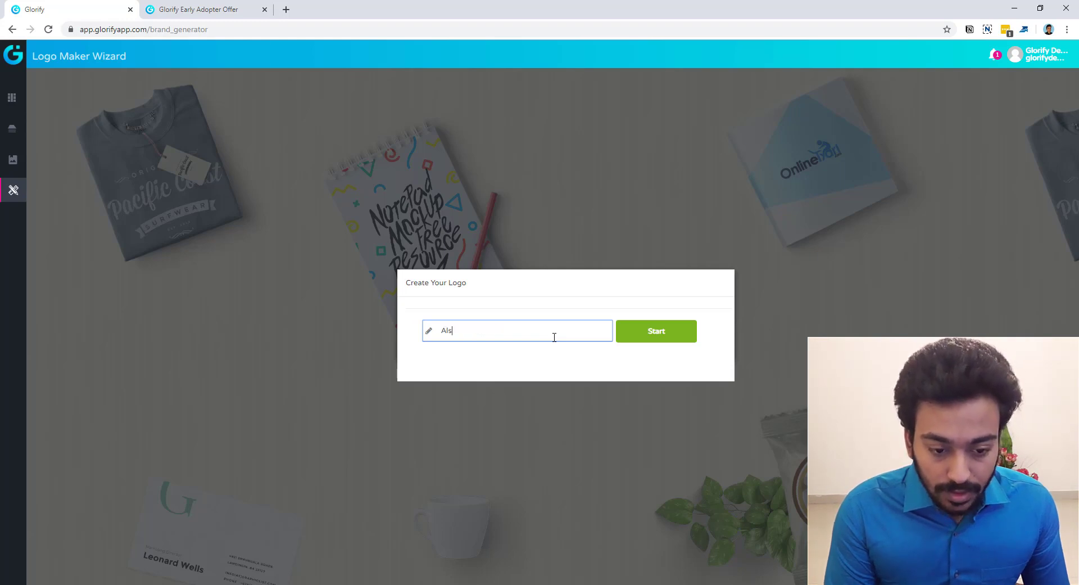
{"action": "type", "text": "ton Weight Lo"}
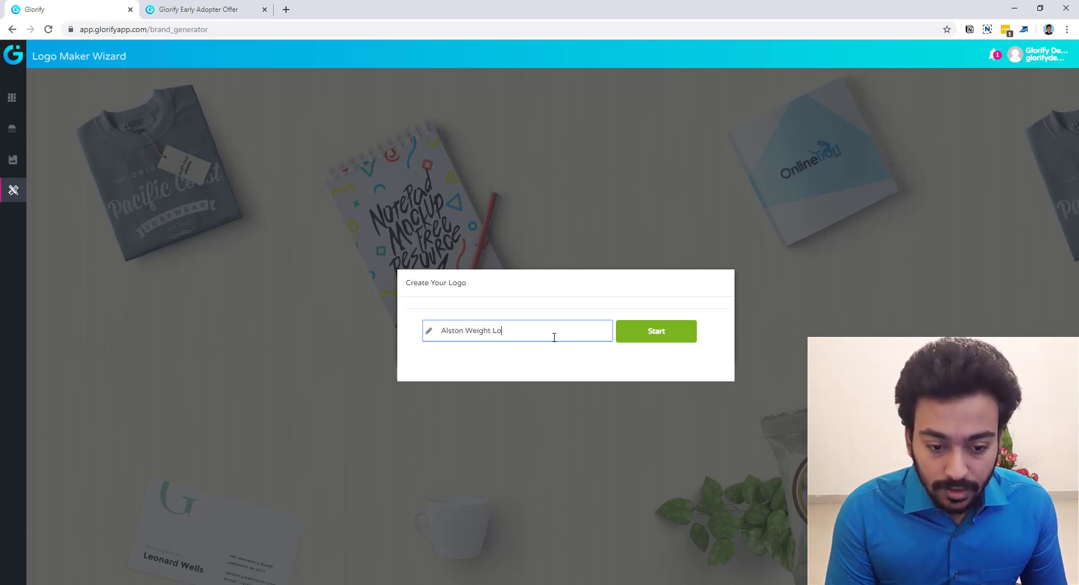
{"action": "type", "text": "ss Blog"}
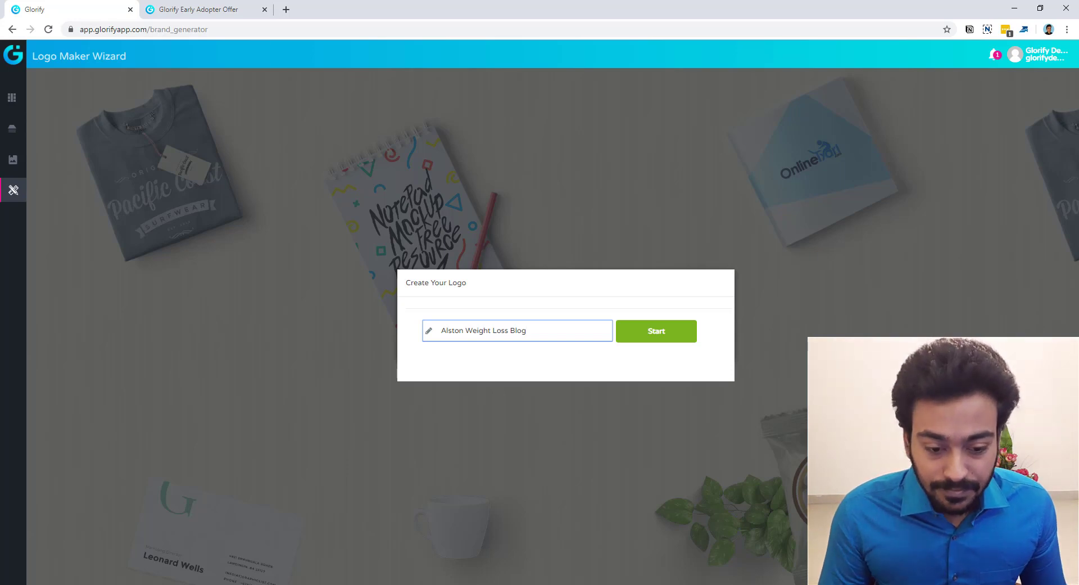
{"action": "left_click", "coordinate": [646, 337]}
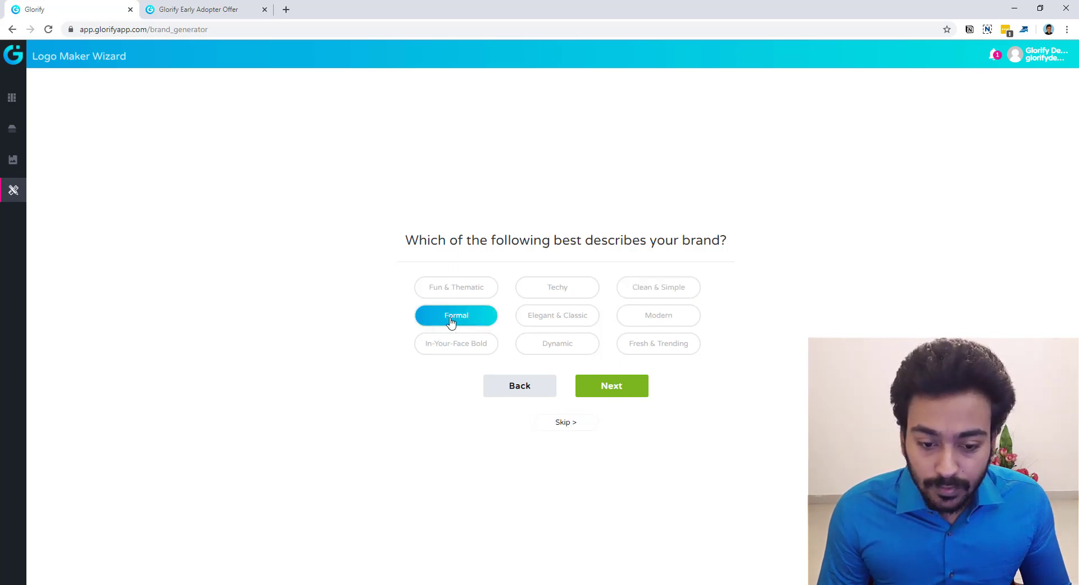
Describe the brand as Dynamic and Clean & Simple and continue to the color selection
{"action": "left_click", "coordinate": [563, 344]}
{"action": "left_click", "coordinate": [659, 289]}
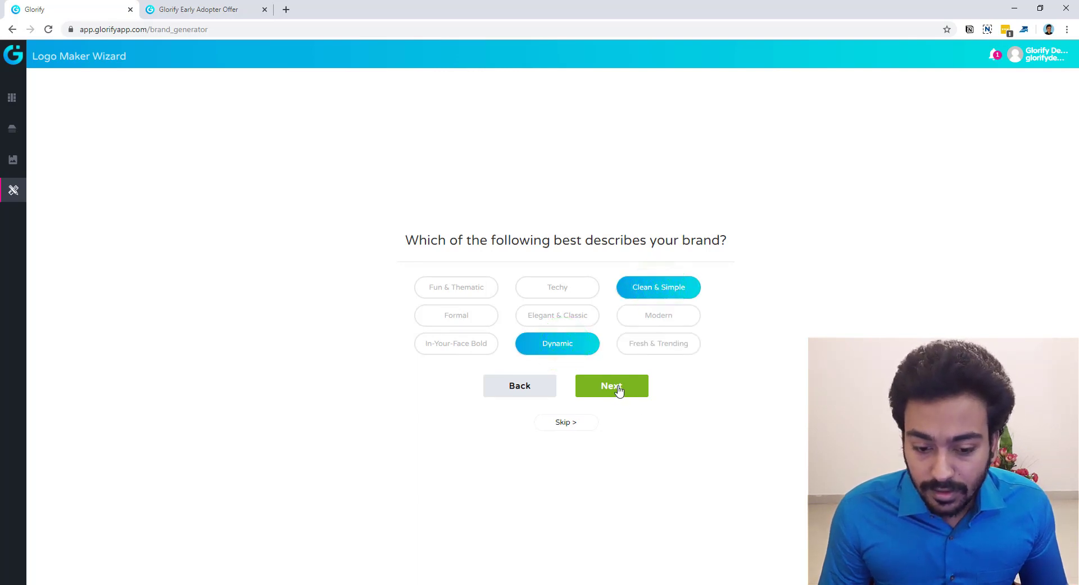
{"action": "left_click", "coordinate": [591, 395]}
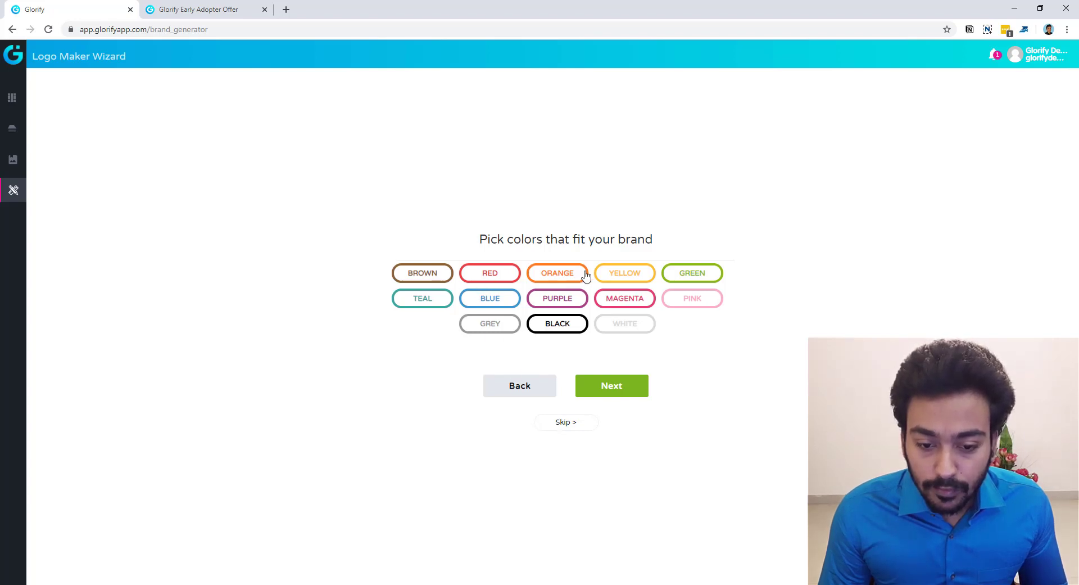
Choose green, black and blue as the brand colors and continue to the icon selection
{"action": "left_click", "coordinate": [691, 277]}
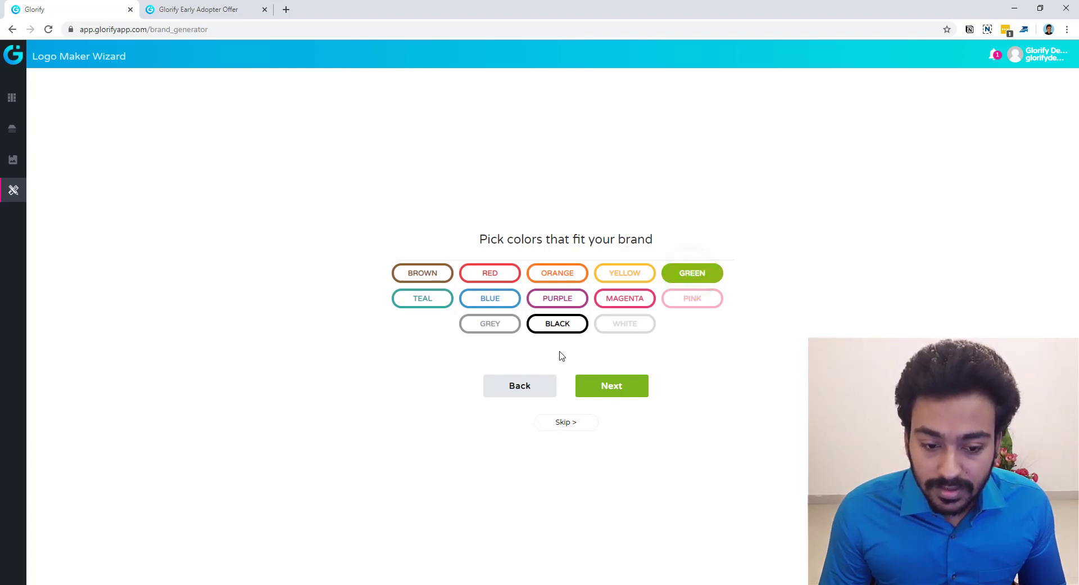
{"action": "left_click", "coordinate": [568, 323]}
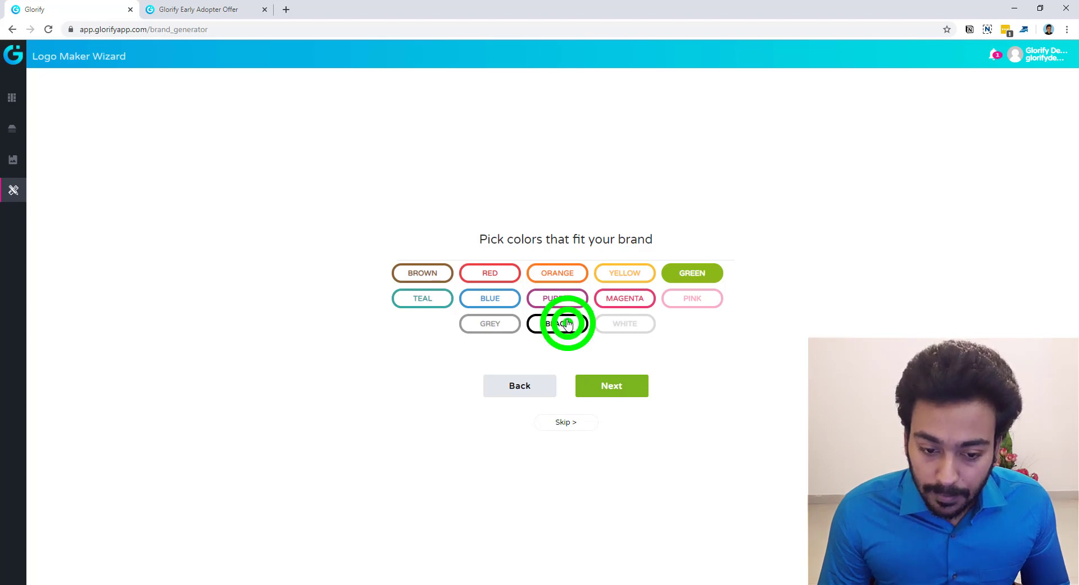
{"action": "left_click", "coordinate": [513, 296]}
{"action": "left_click", "coordinate": [715, 387]}
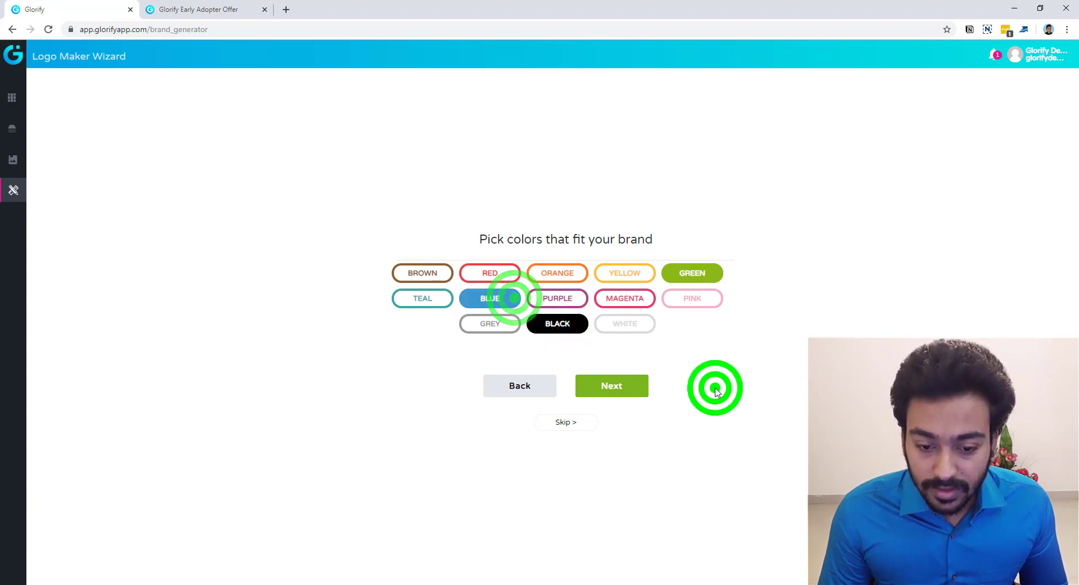
{"action": "left_click", "coordinate": [620, 384]}
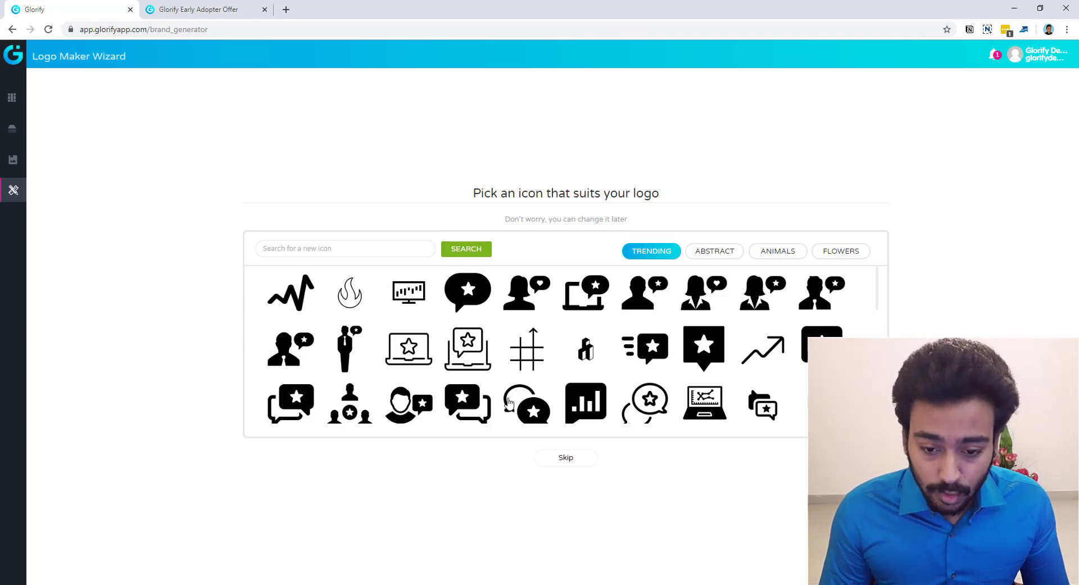
Pick the trending icon of a person beside a star speech bubble and review the logo on the product mockups
{"action": "left_click", "coordinate": [346, 255]}
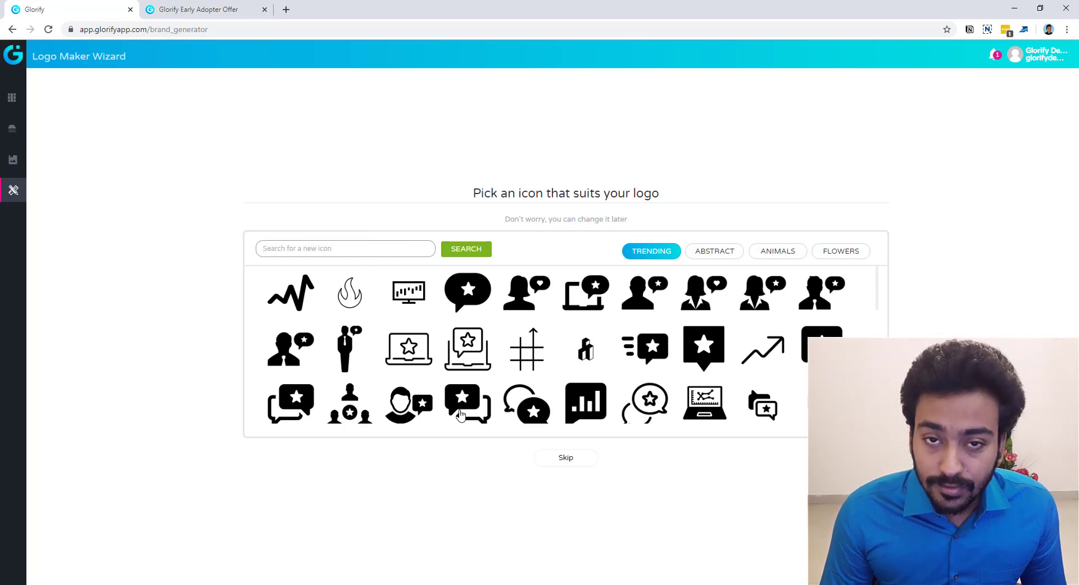
{"action": "left_click", "coordinate": [409, 419]}
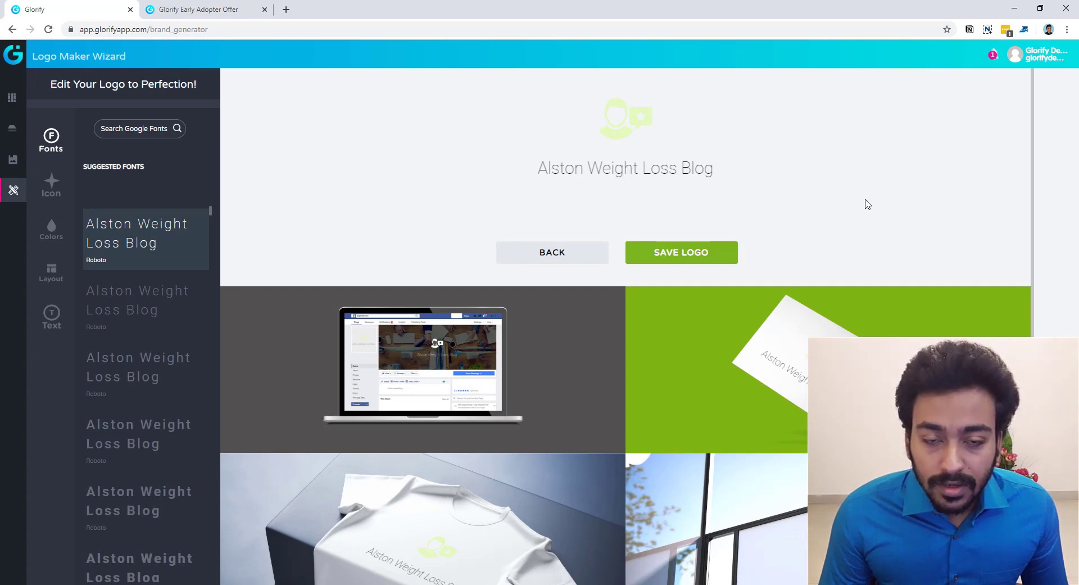
{"action": "scroll", "coordinate": [849, 212], "scroll_direction": "down", "scroll_amount": 1}
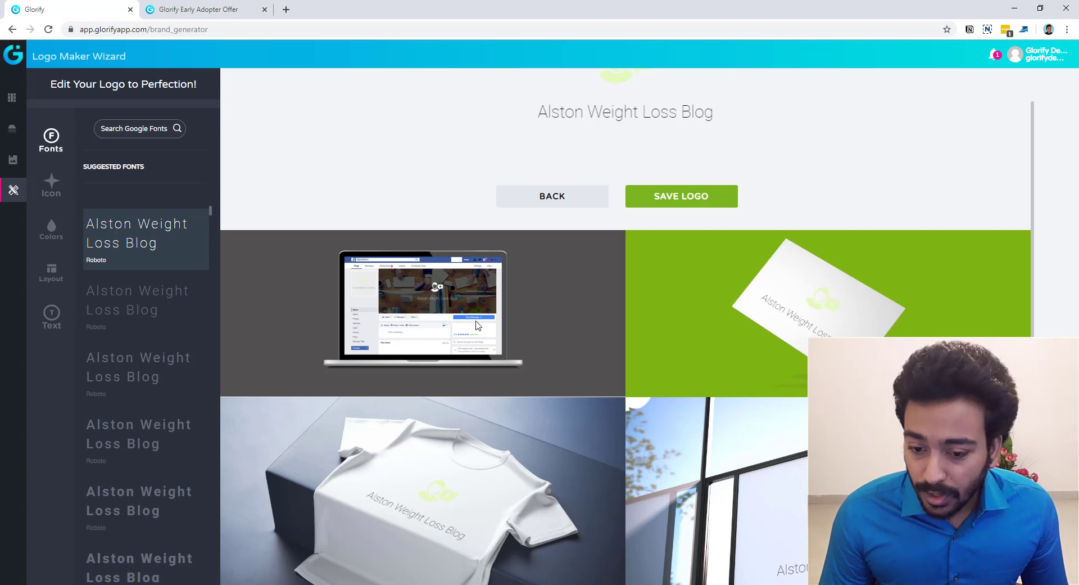
{"action": "scroll", "coordinate": [703, 304], "scroll_direction": "down", "scroll_amount": 2}
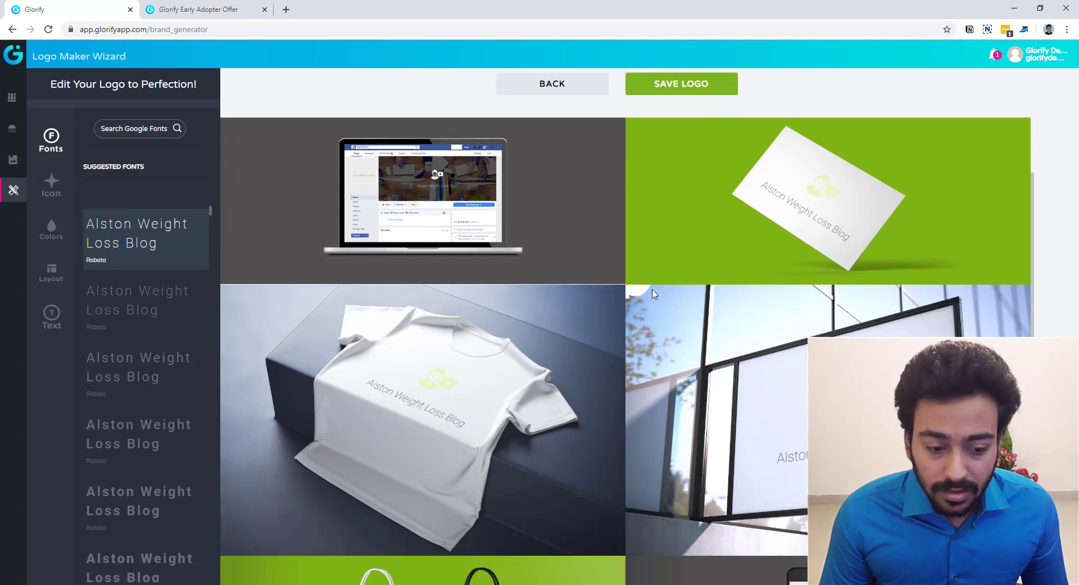
{"action": "scroll", "coordinate": [518, 343], "scroll_direction": "down", "scroll_amount": 2}
{"action": "scroll", "coordinate": [585, 528], "scroll_direction": "down", "scroll_amount": 1}
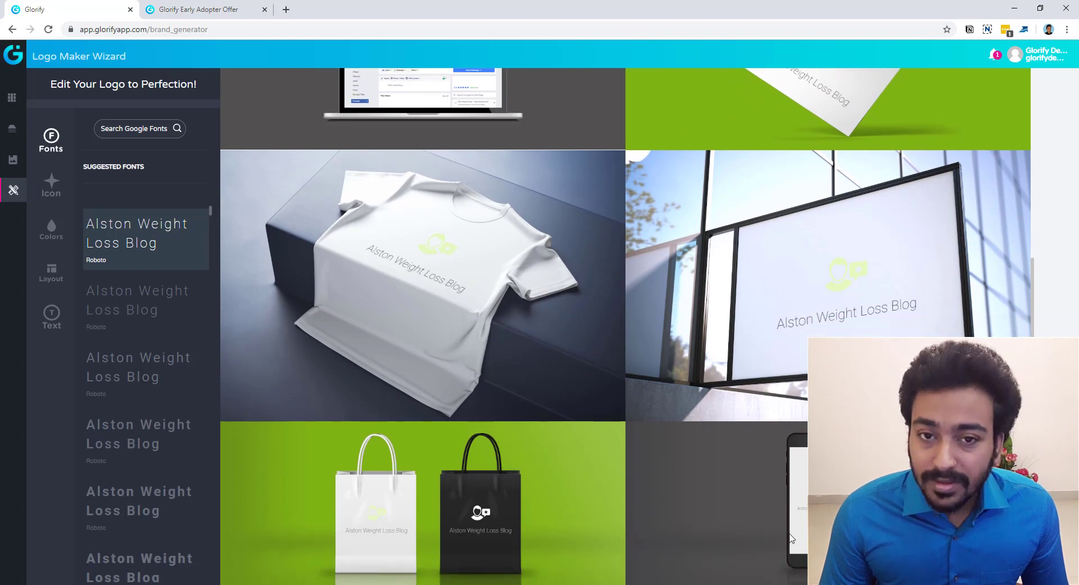
{"action": "scroll", "coordinate": [785, 525], "scroll_direction": "up", "scroll_amount": 5}
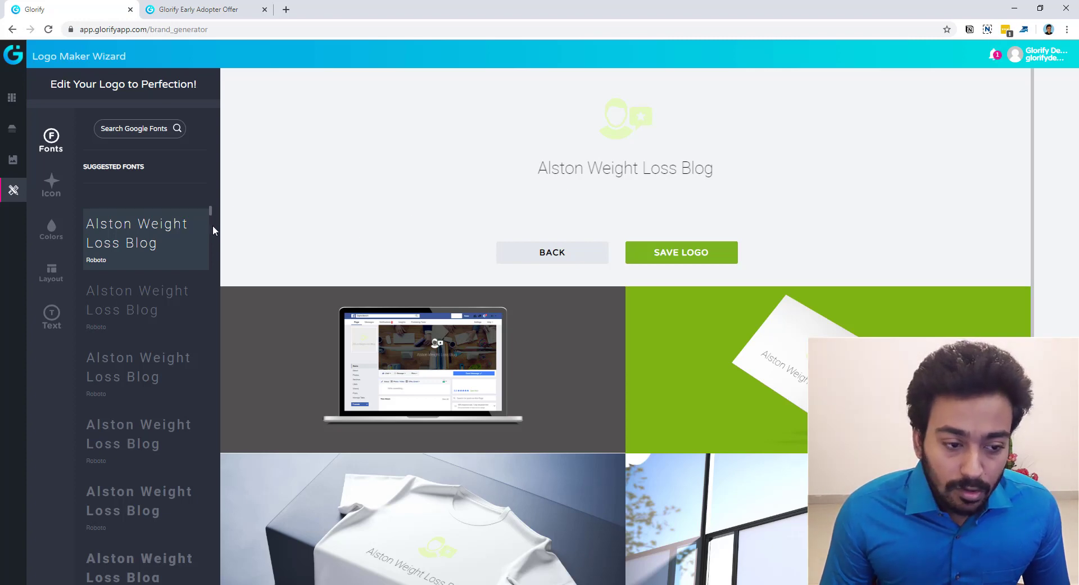
Try the Seymour One font from the end of the suggested fonts, and set the logo text in Tenali Ramakrishna
{"action": "left_click_drag", "start_coordinate": [211, 207], "coordinate": [212, 577]}
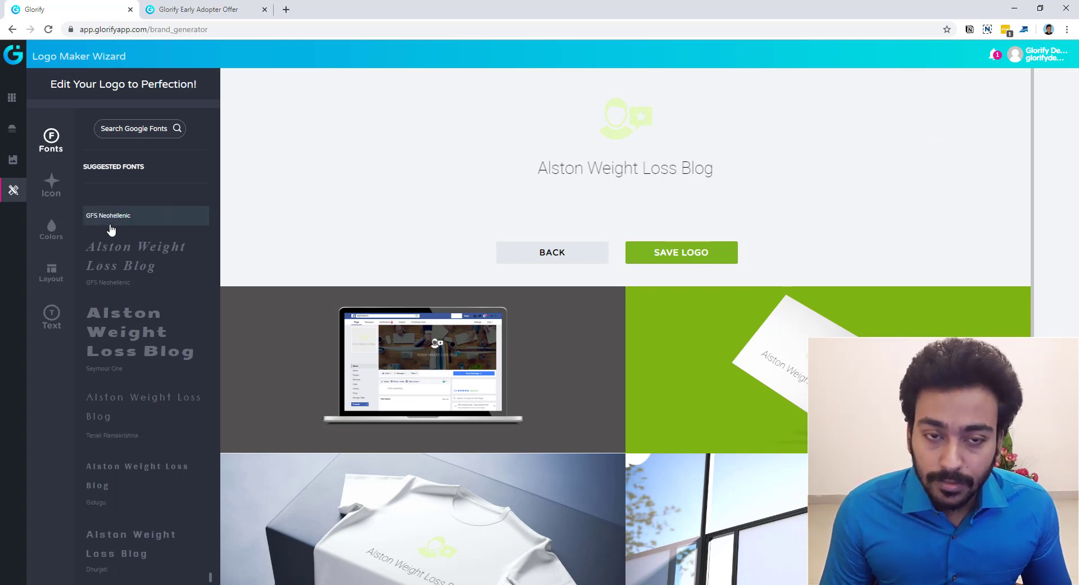
{"action": "left_click", "coordinate": [129, 357]}
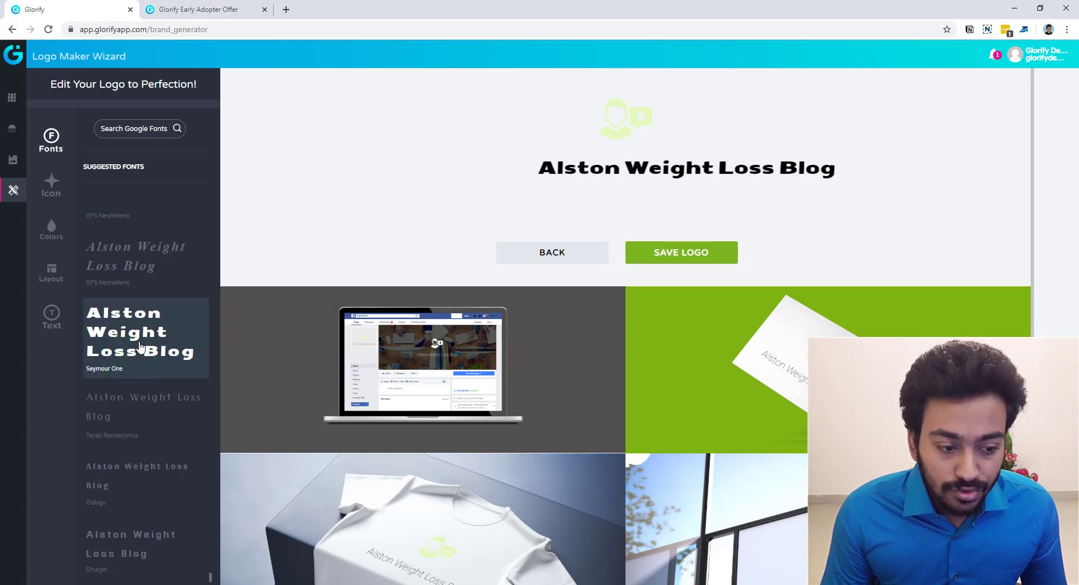
{"action": "left_click", "coordinate": [142, 410]}
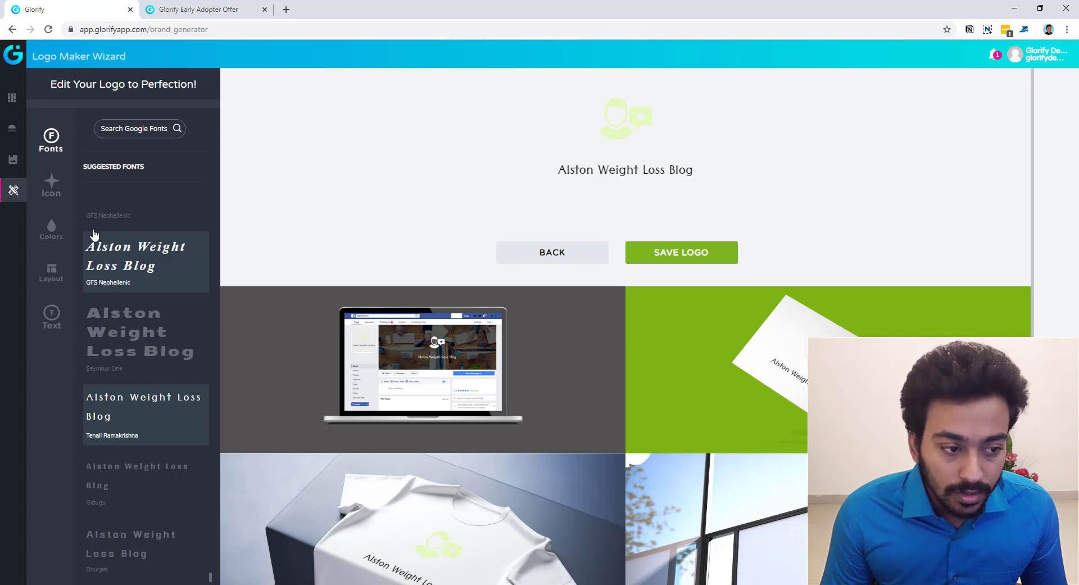
Enlarge the logo icon by two increments and reduce the space between icon and text by two increments
{"action": "left_click", "coordinate": [54, 190]}
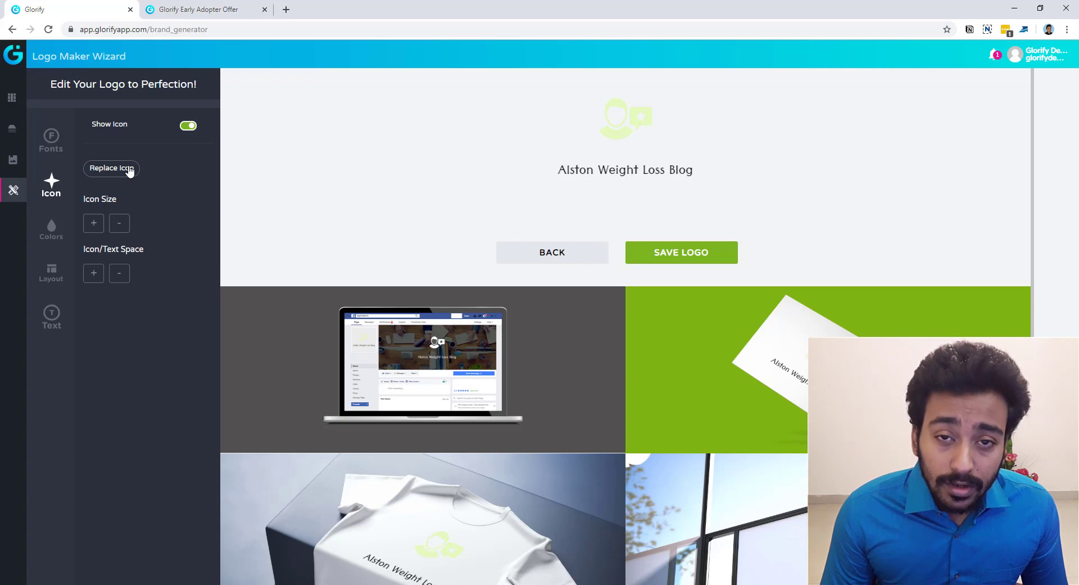
{"action": "left_click", "coordinate": [94, 223]}
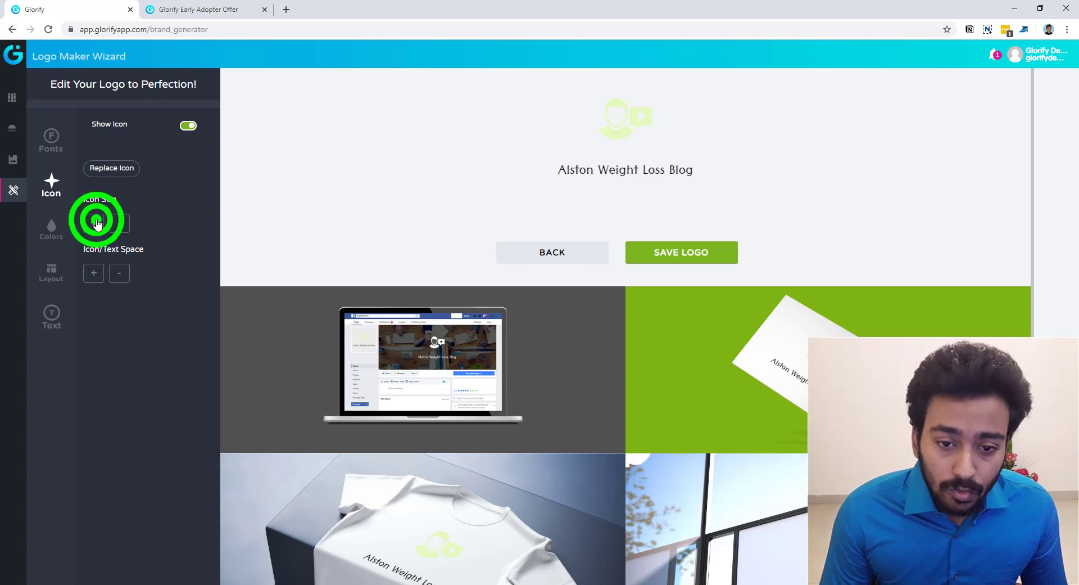
{"action": "left_click", "coordinate": [94, 223]}
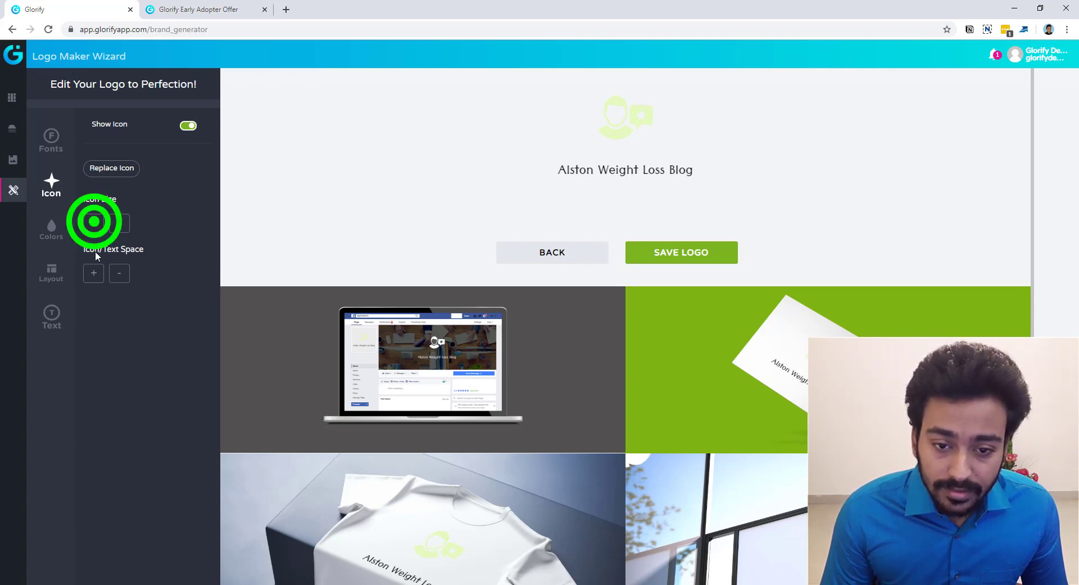
{"action": "left_click", "coordinate": [119, 275]}
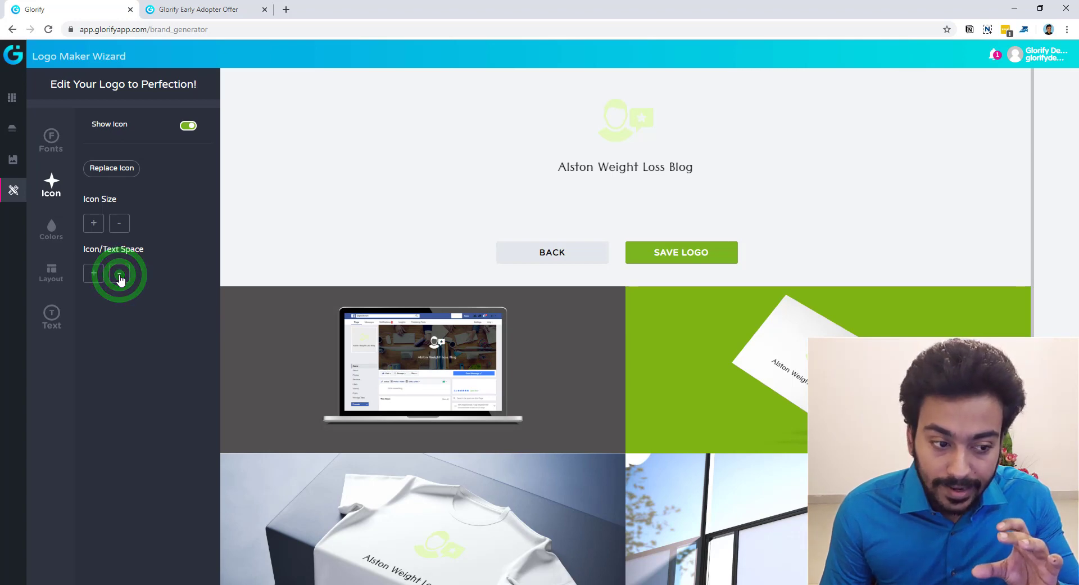
{"action": "left_click", "coordinate": [119, 275]}
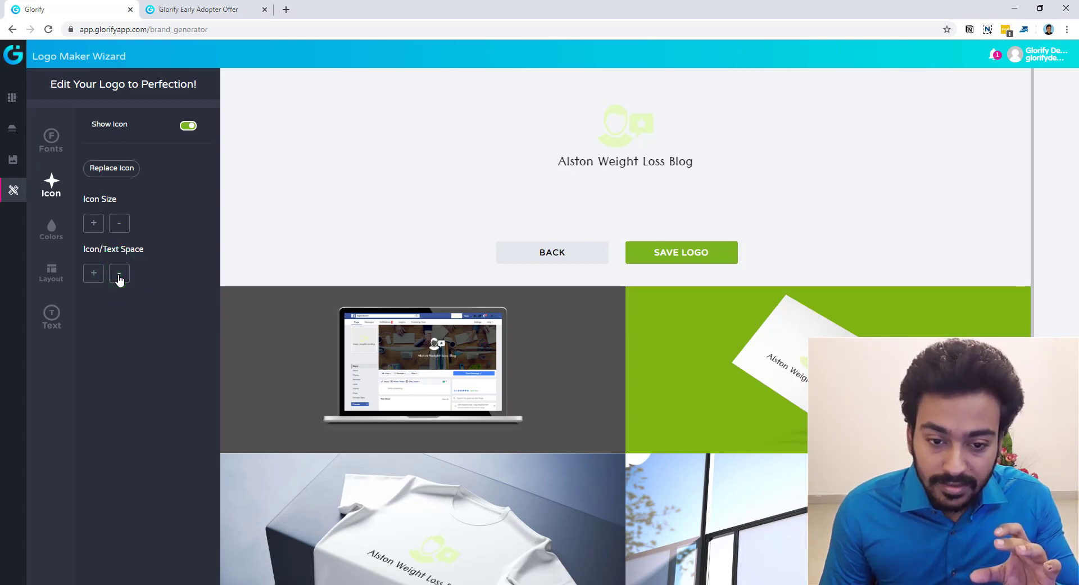
Try suggested color Palettes 185, 184 and 183, and apply Palette 182 to the logo
{"action": "left_click", "coordinate": [52, 232]}
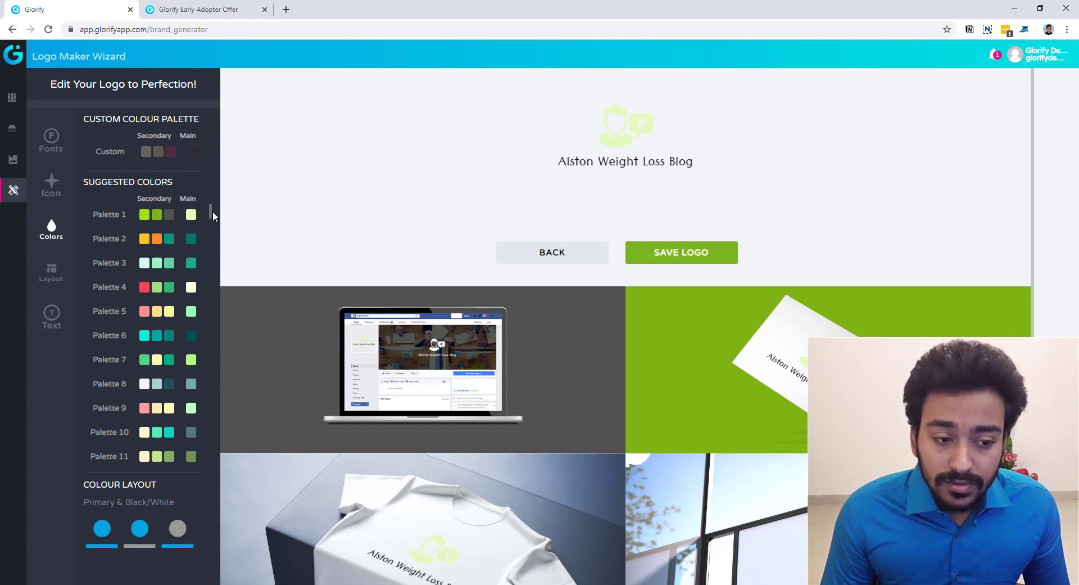
{"action": "left_click_drag", "start_coordinate": [209, 206], "coordinate": [211, 294]}
{"action": "left_click_drag", "start_coordinate": [214, 344], "coordinate": [216, 469]}
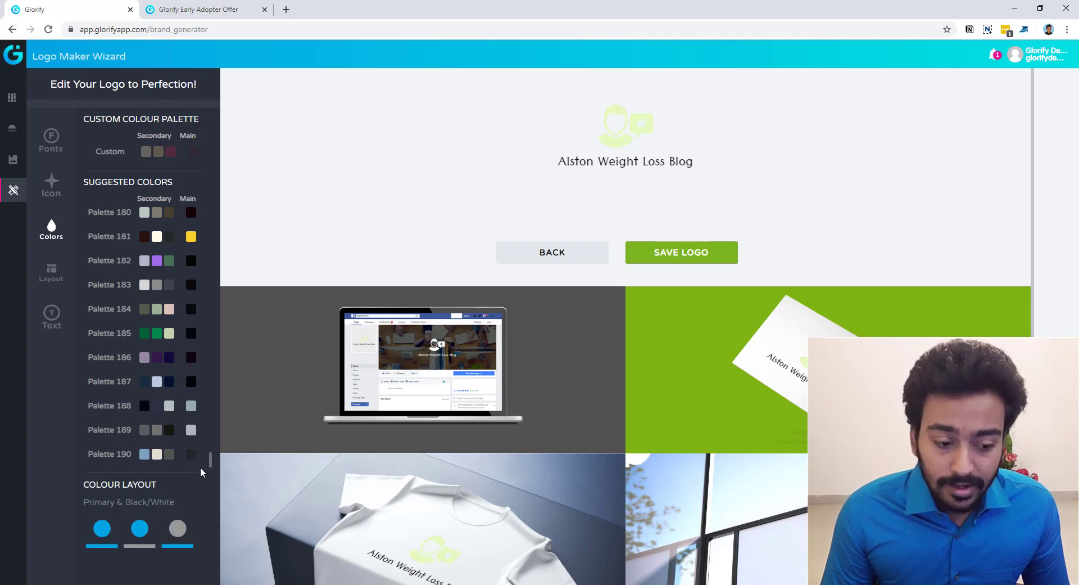
{"action": "left_click", "coordinate": [123, 334]}
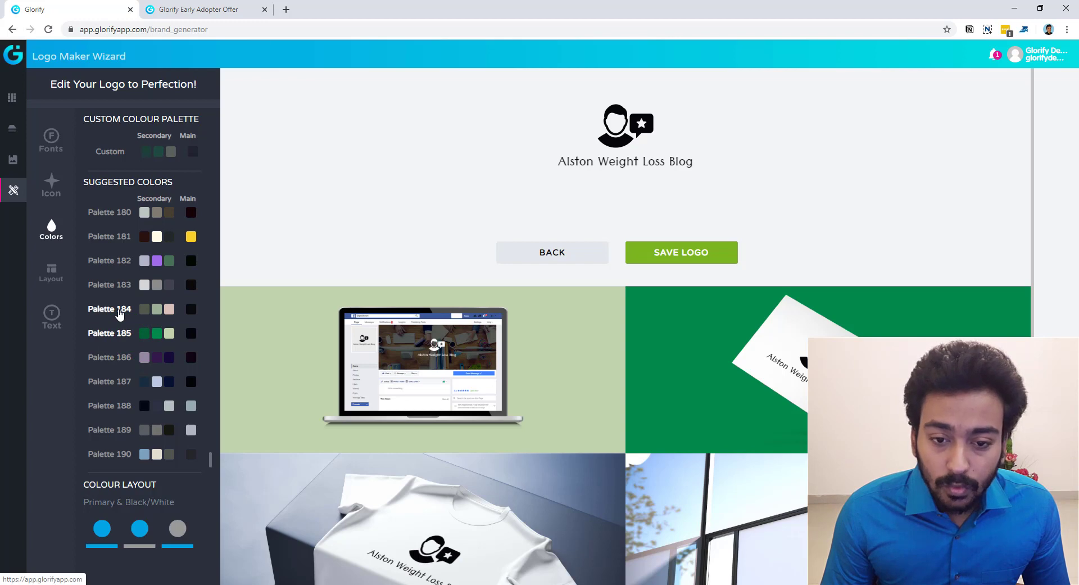
{"action": "left_click", "coordinate": [113, 313]}
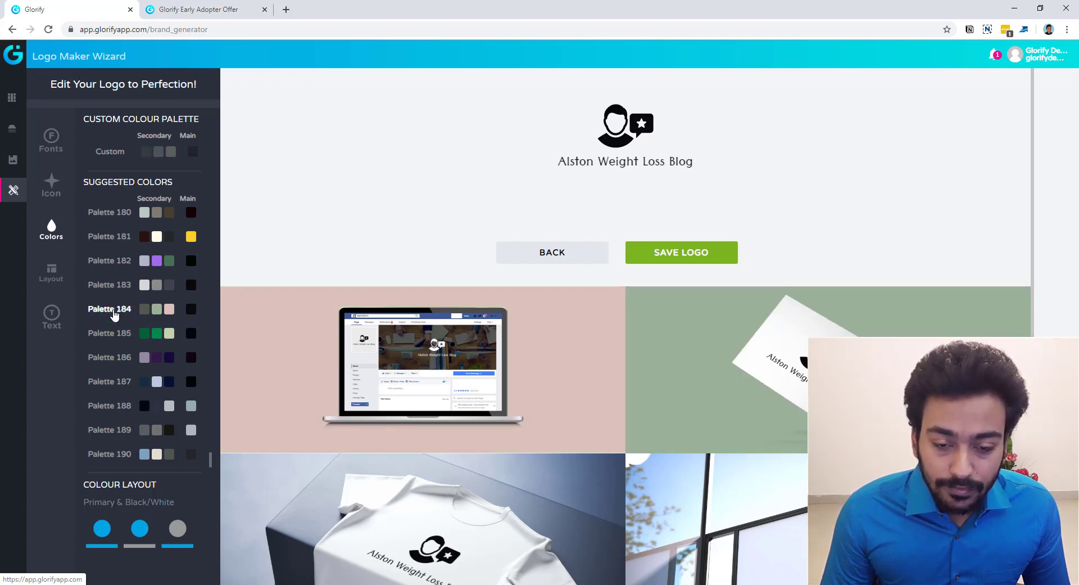
{"action": "left_click", "coordinate": [118, 287]}
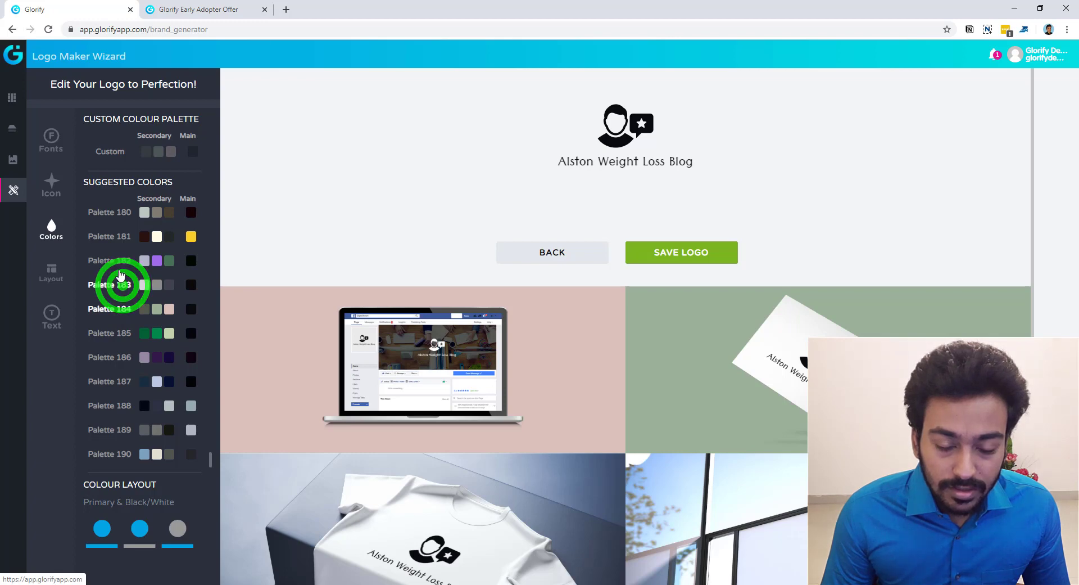
{"action": "left_click", "coordinate": [112, 262]}
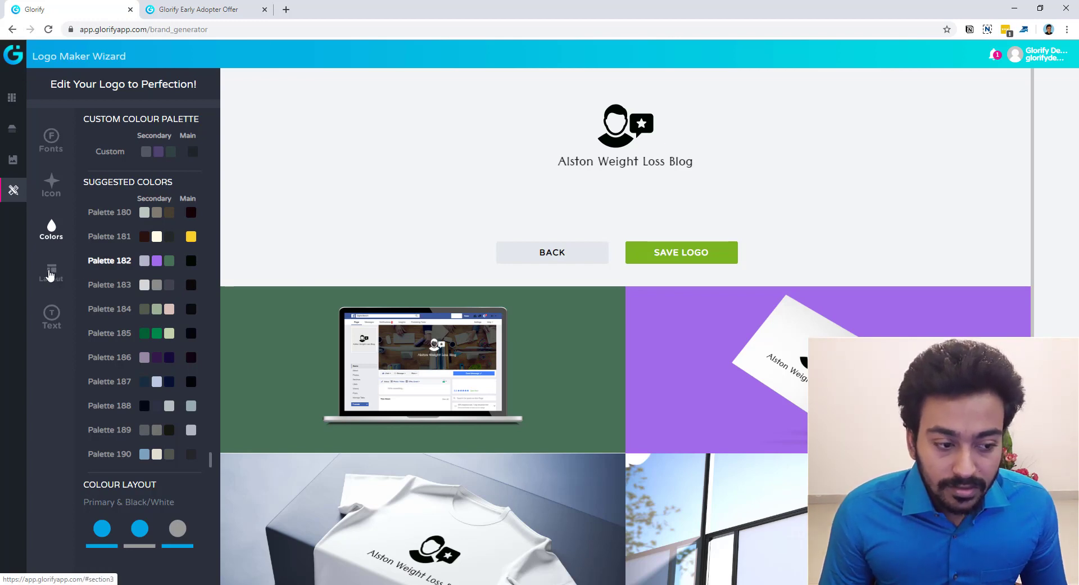
Change the logo layout to the icon on the left with the text on a single line beside it
{"action": "left_click", "coordinate": [51, 274]}
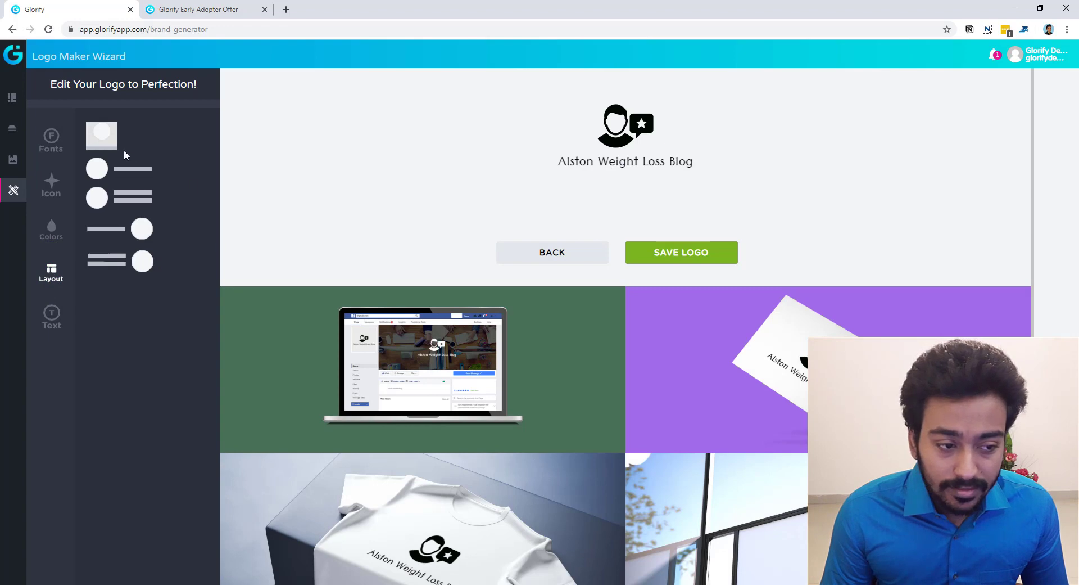
{"action": "left_click", "coordinate": [137, 164]}
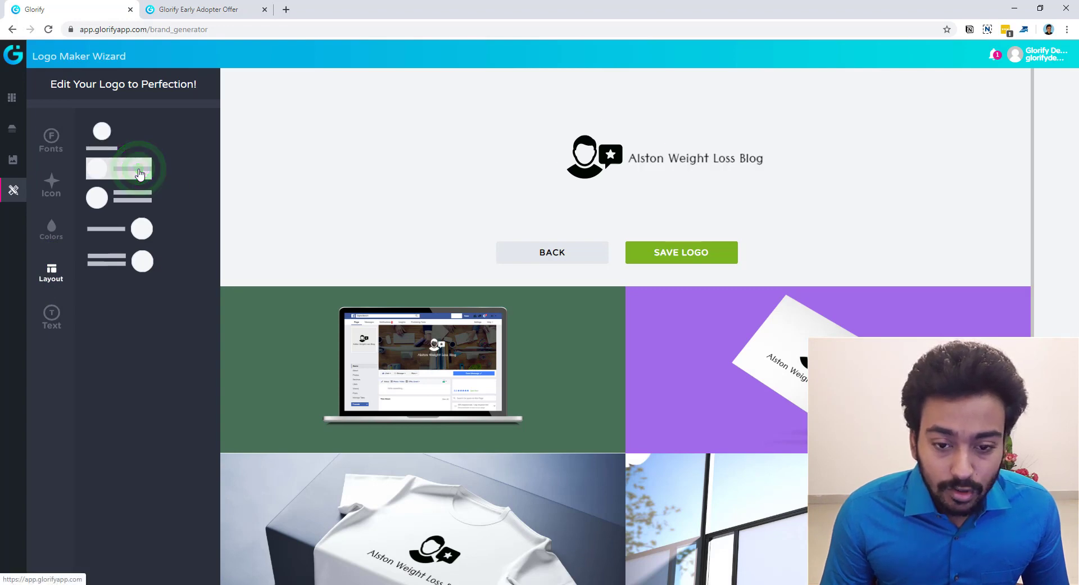
Try the stacked-text and icon-on-the-right logo layouts, and apply the layout with the icon above the text
{"action": "left_click", "coordinate": [139, 201]}
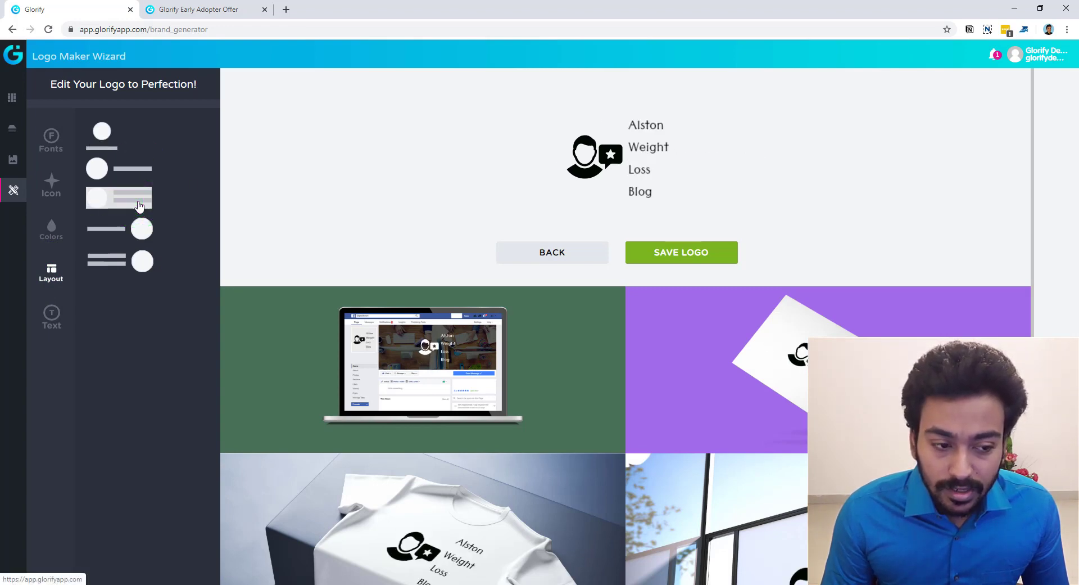
{"action": "left_click", "coordinate": [124, 229]}
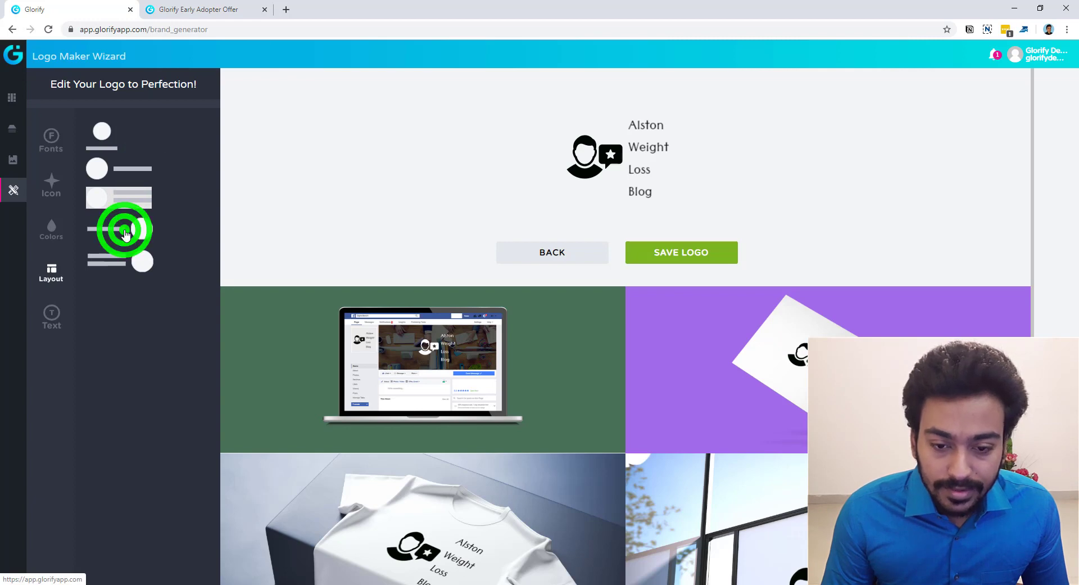
{"action": "left_click", "coordinate": [128, 261]}
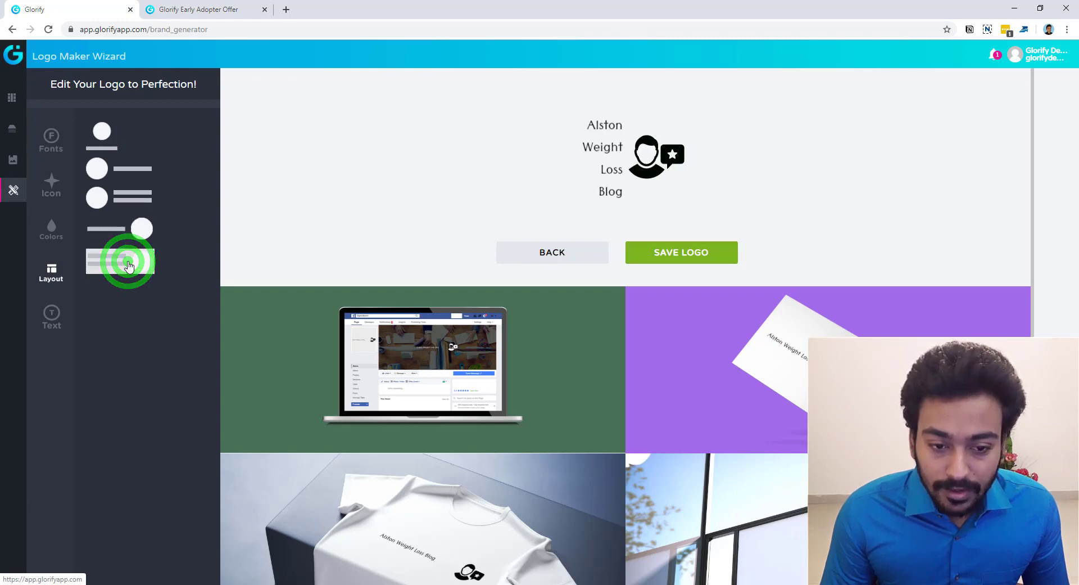
{"action": "left_click", "coordinate": [141, 140]}
{"action": "left_click", "coordinate": [109, 144]}
{"action": "left_click", "coordinate": [110, 127]}
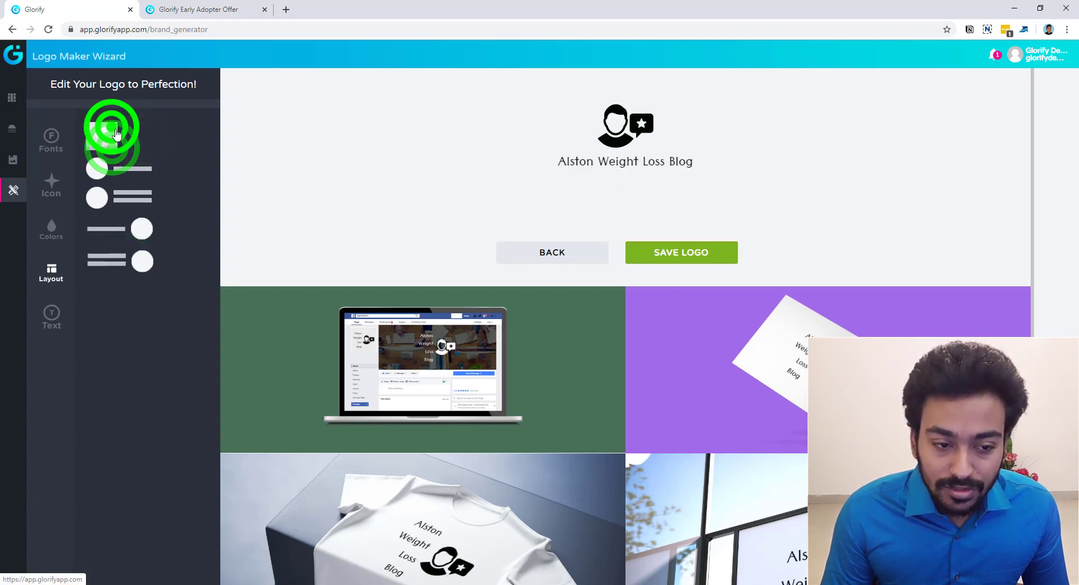
{"action": "left_click", "coordinate": [113, 169]}
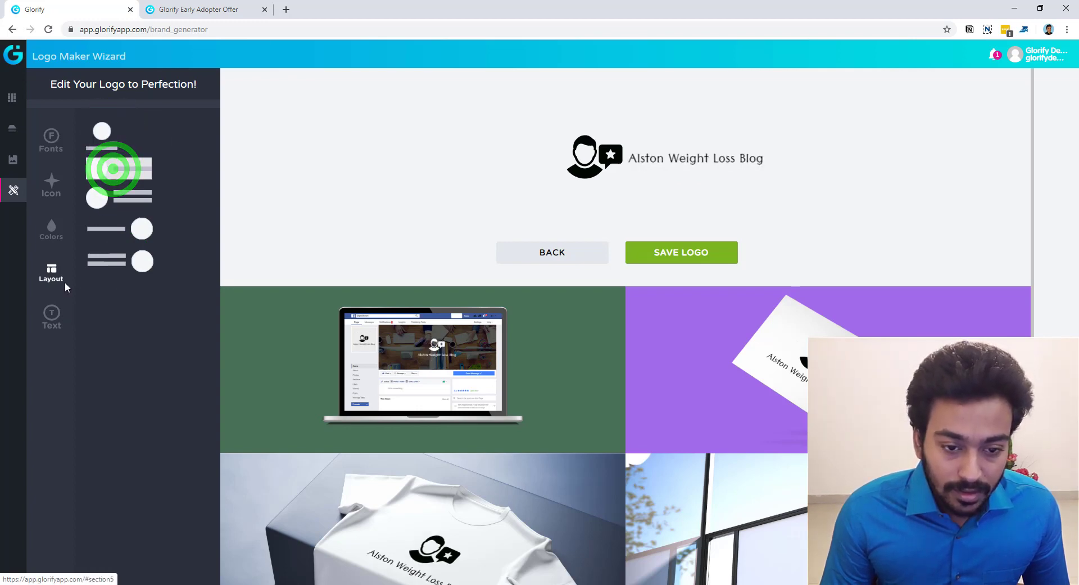
{"action": "left_click", "coordinate": [102, 141]}
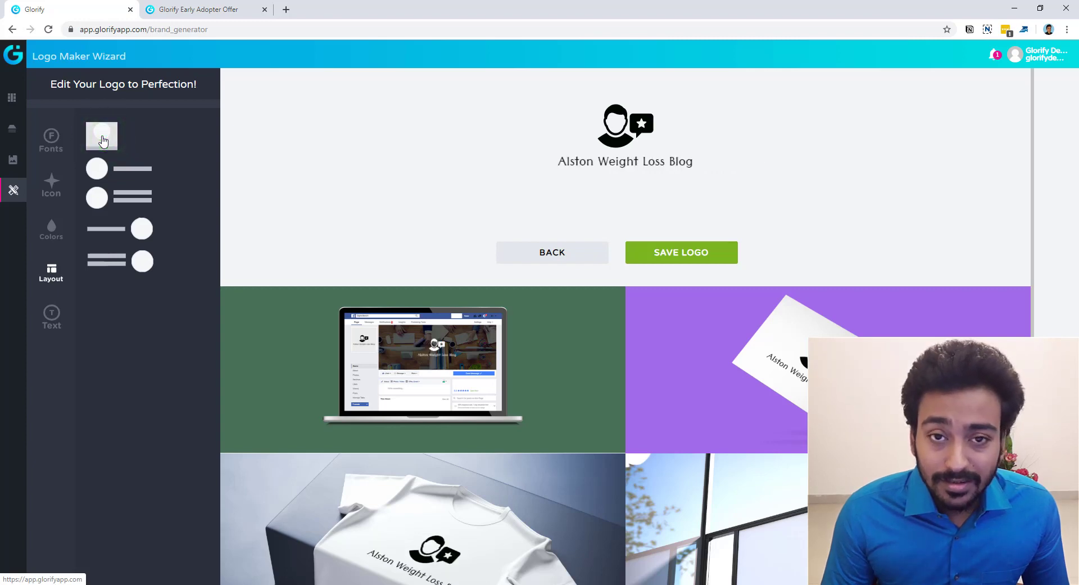
Try to lower the logo's text height, and save the finished logo
{"action": "left_click", "coordinate": [58, 309]}
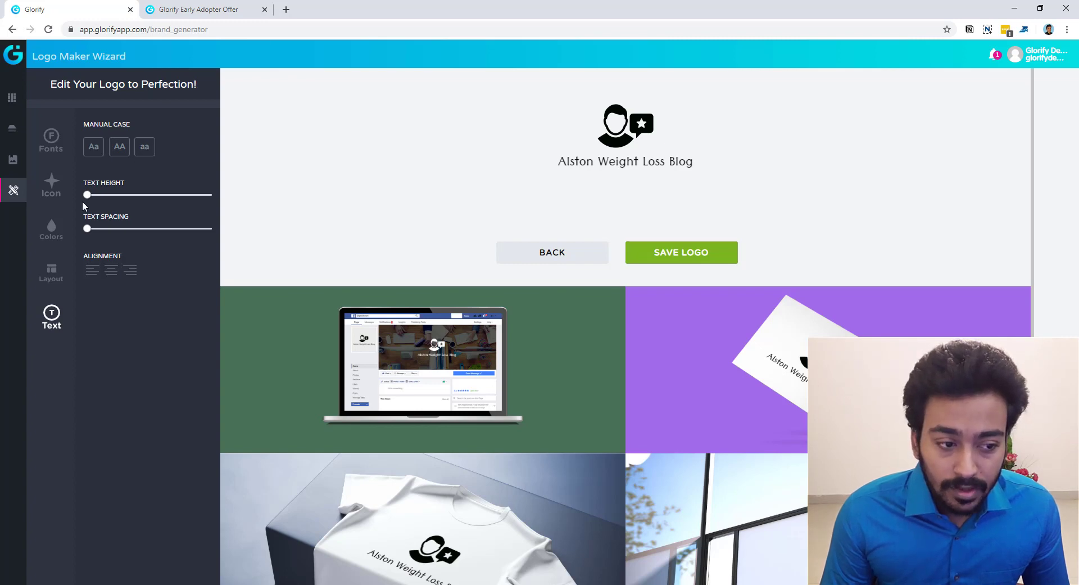
{"action": "left_click_drag", "start_coordinate": [87, 195], "coordinate": [53, 201]}
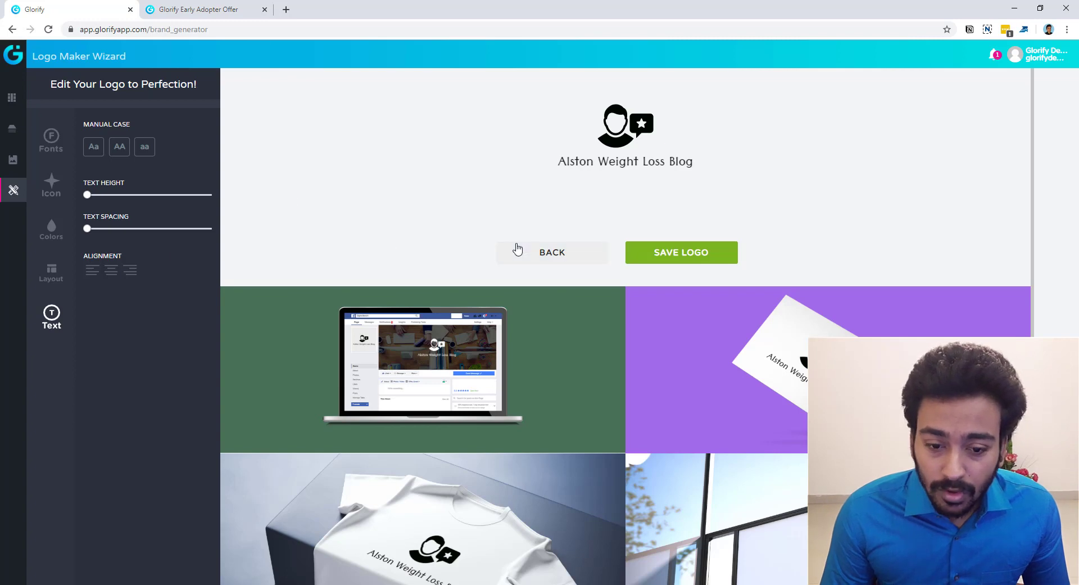
{"action": "left_click", "coordinate": [681, 266]}
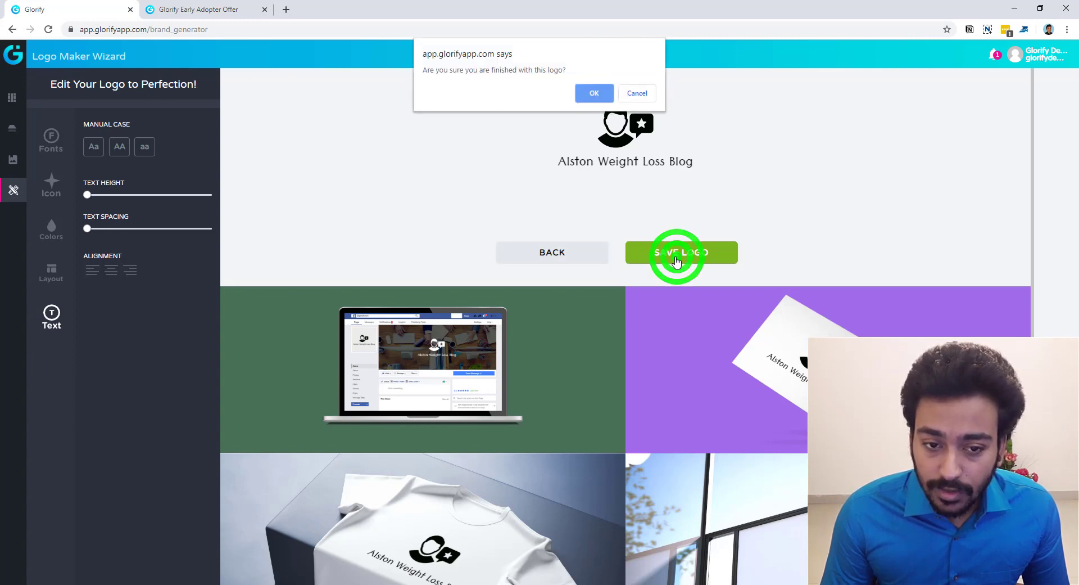
{"action": "left_click", "coordinate": [596, 96]}
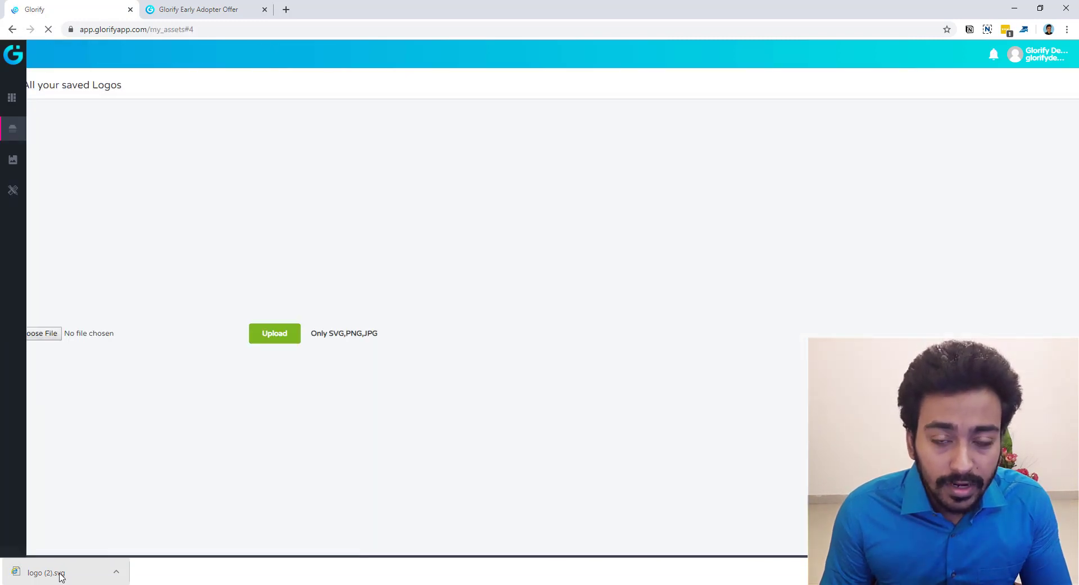
View the downloaded file logo (2).svg and close it again
{"action": "left_click", "coordinate": [60, 575]}
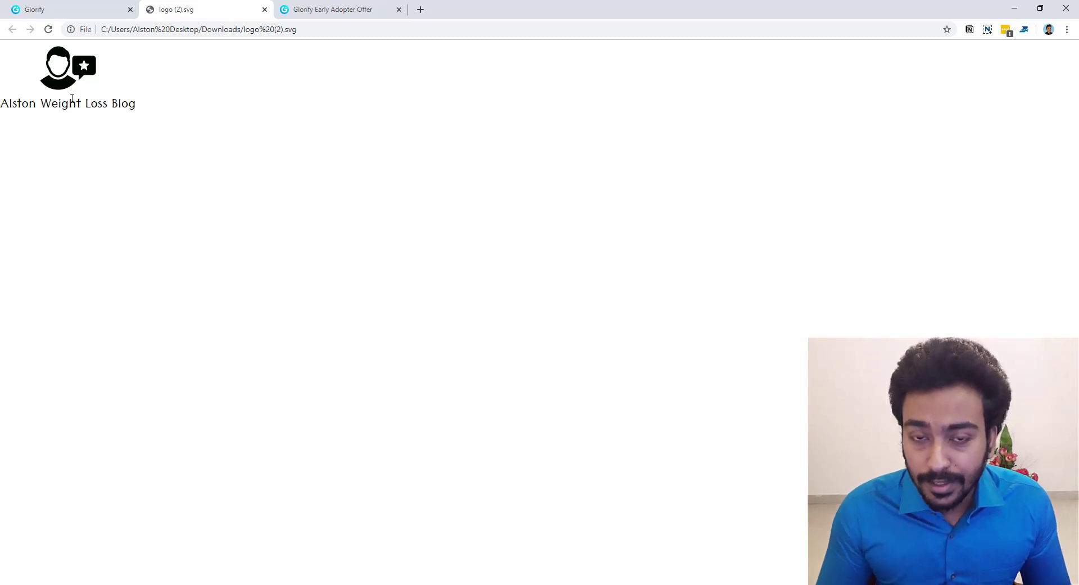
{"action": "left_click", "coordinate": [265, 10]}
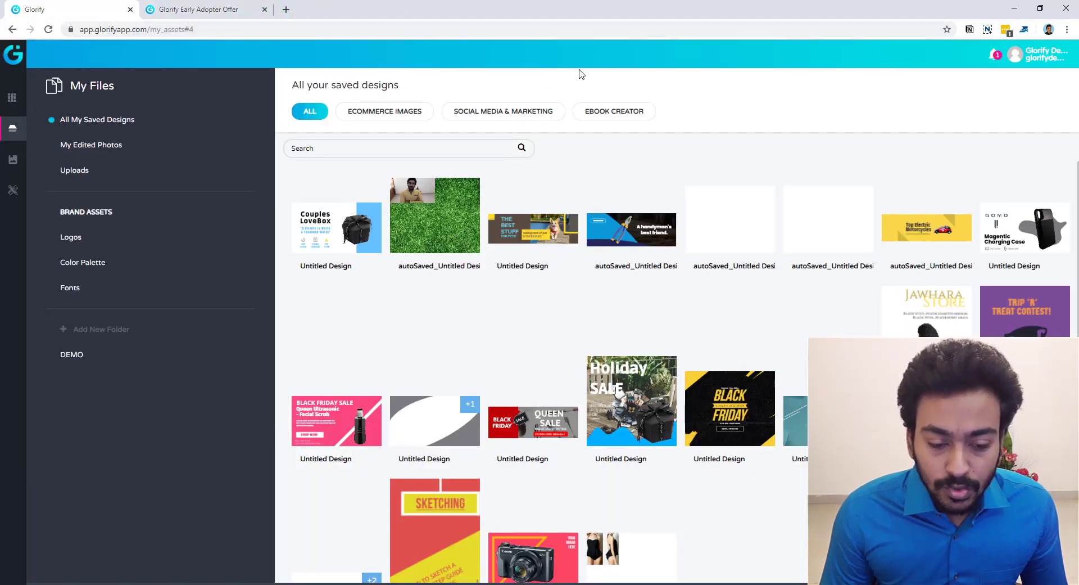
{"action": "left_click", "coordinate": [579, 70]}
Go through the dashboard to the saved files and view the brand assets' logos and color palettes
{"action": "mouse_move", "coordinate": [11, 127]}
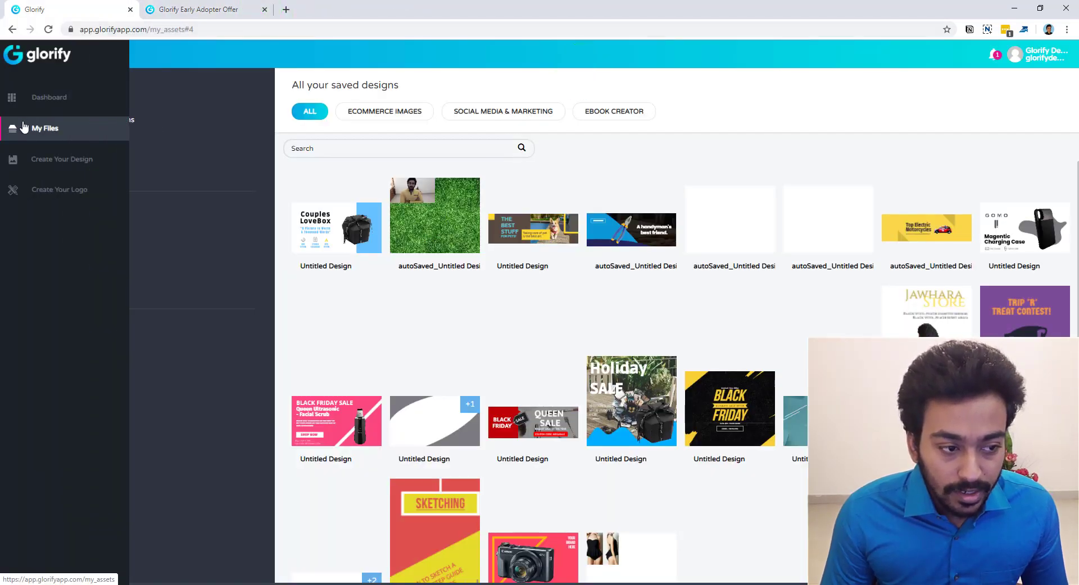
{"action": "left_click", "coordinate": [40, 96]}
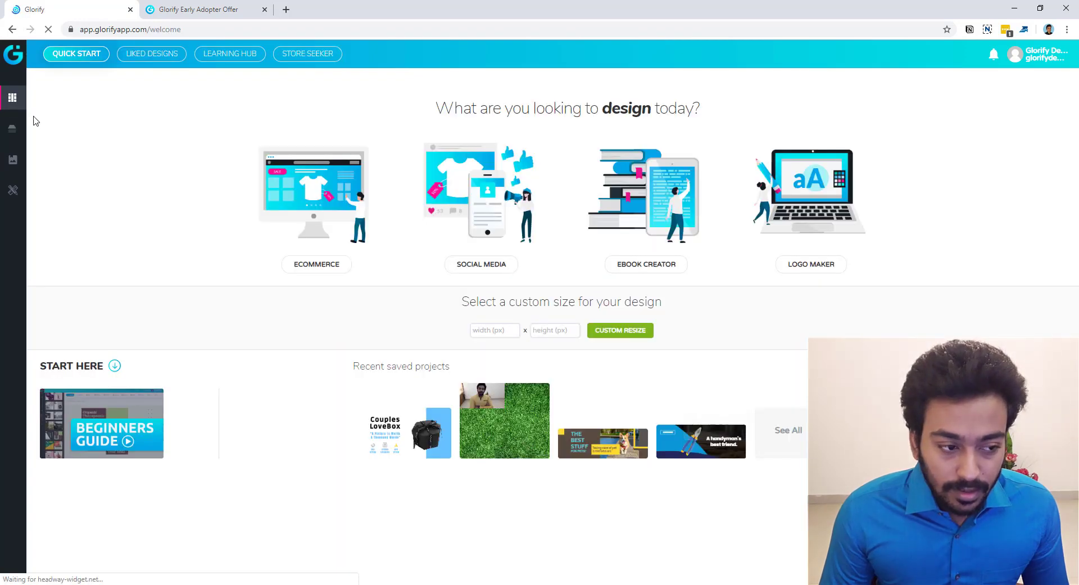
{"action": "mouse_move", "coordinate": [12, 131]}
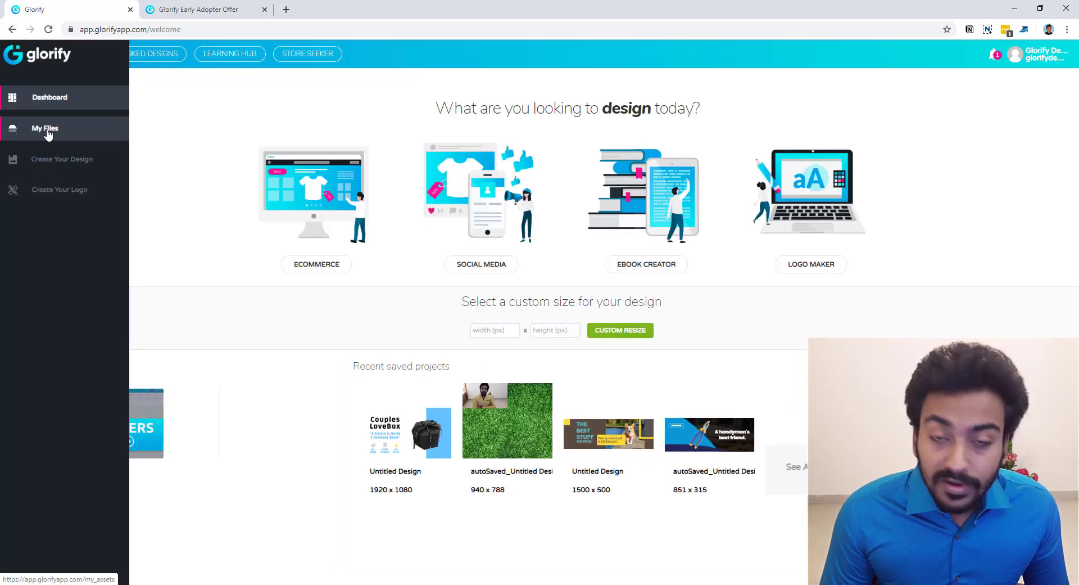
{"action": "left_click", "coordinate": [48, 130]}
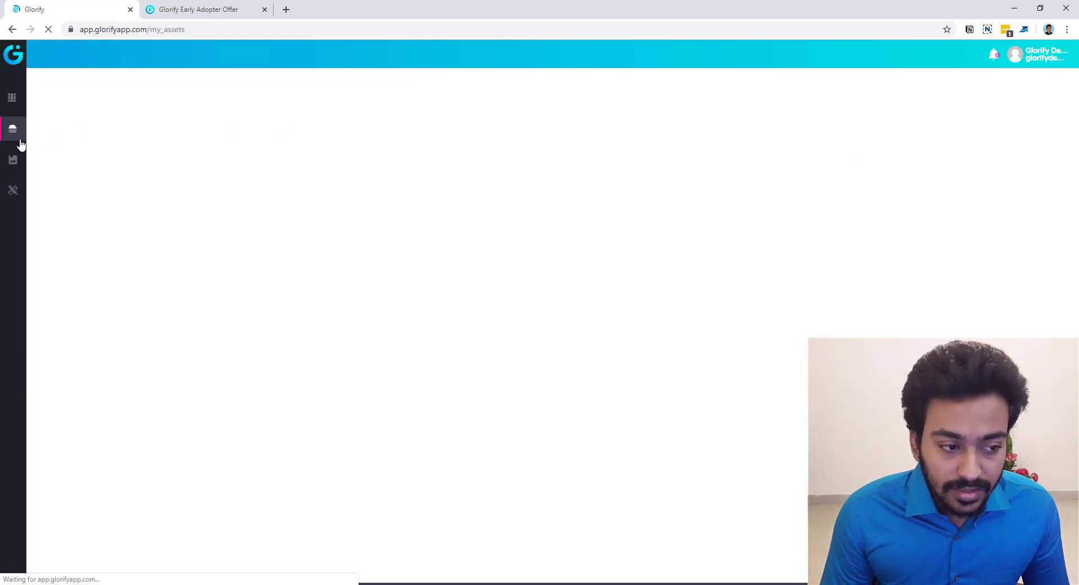
{"action": "mouse_move", "coordinate": [7, 141]}
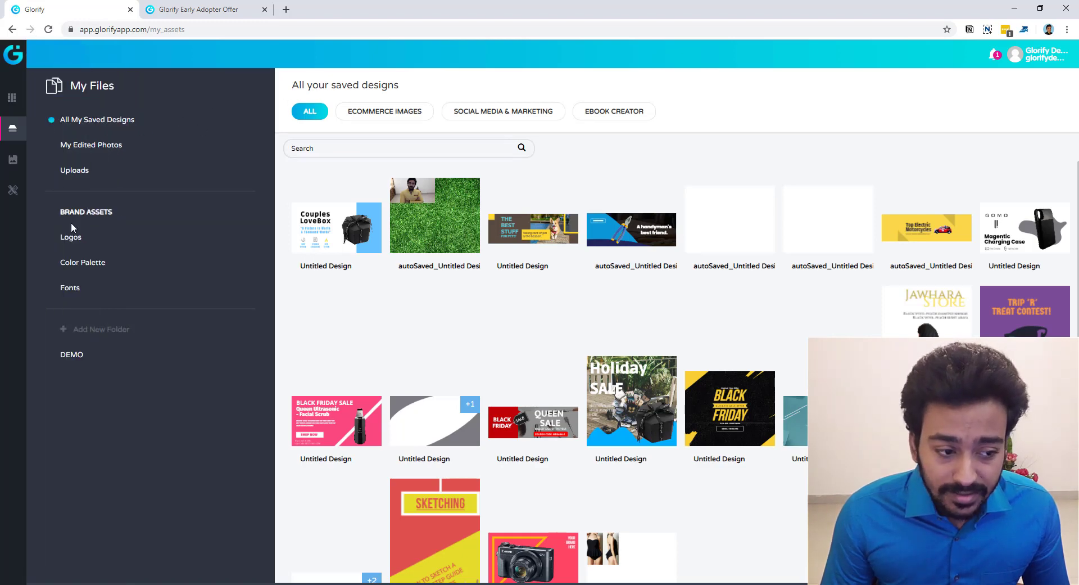
{"action": "left_click", "coordinate": [75, 237]}
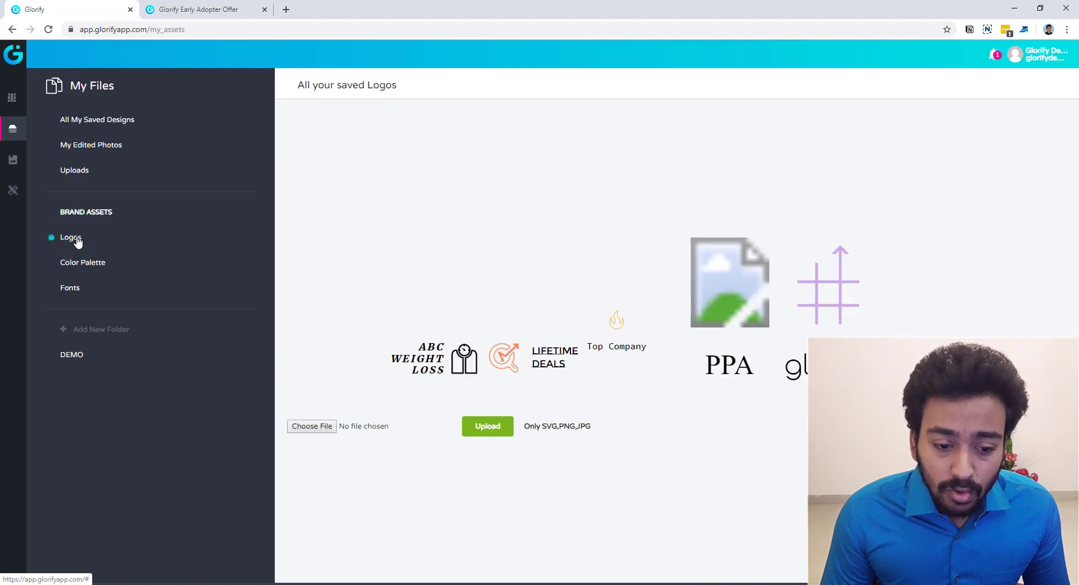
{"action": "mouse_move", "coordinate": [344, 385]}
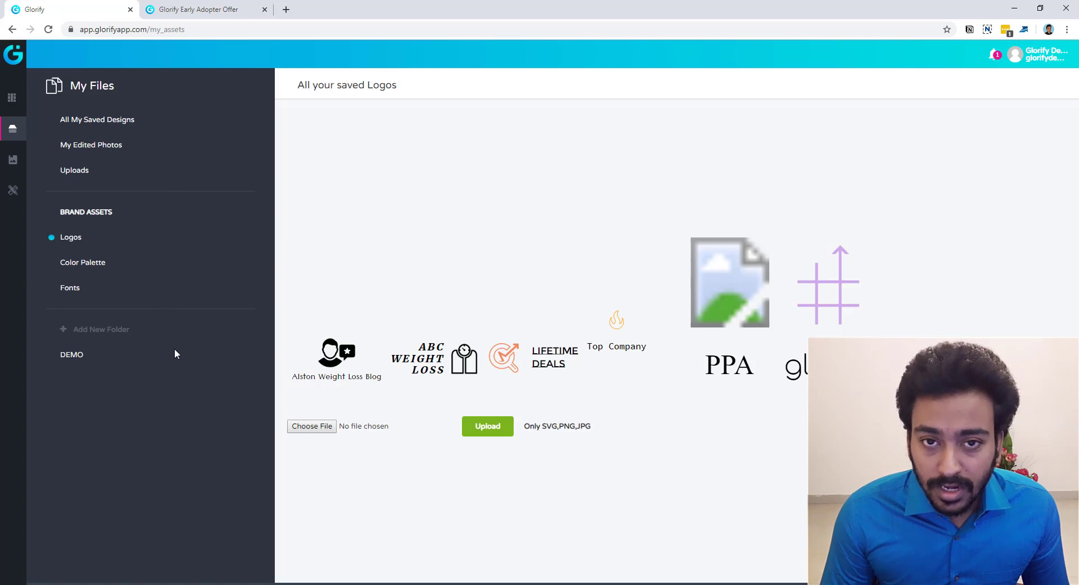
{"action": "mouse_move", "coordinate": [284, 363]}
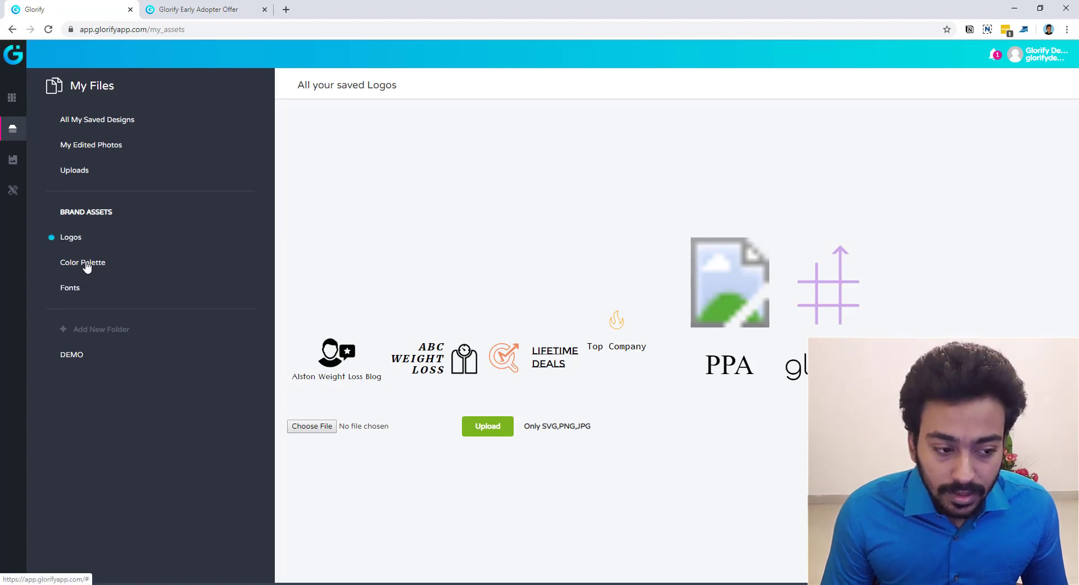
{"action": "left_click", "coordinate": [87, 267]}
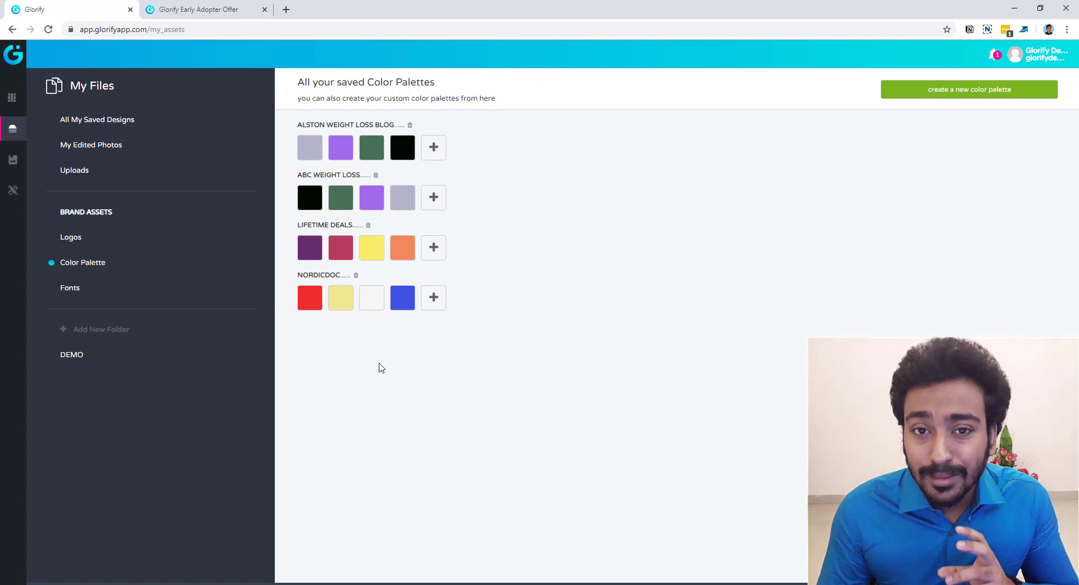
Return to the dashboard and open the eBook Creator's library of page formats
{"action": "left_click", "coordinate": [14, 54]}
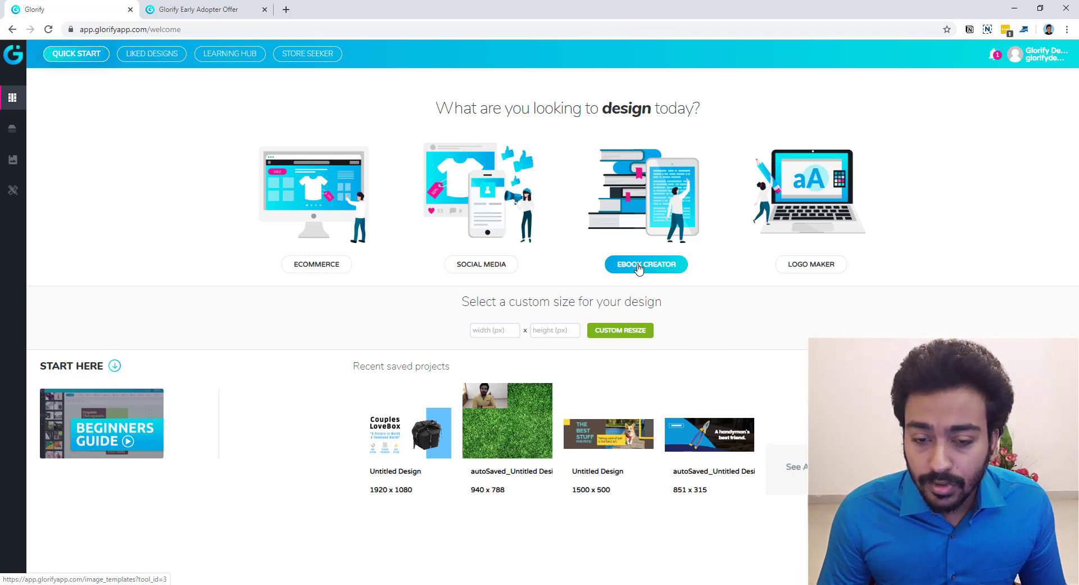
{"action": "left_click", "coordinate": [639, 269]}
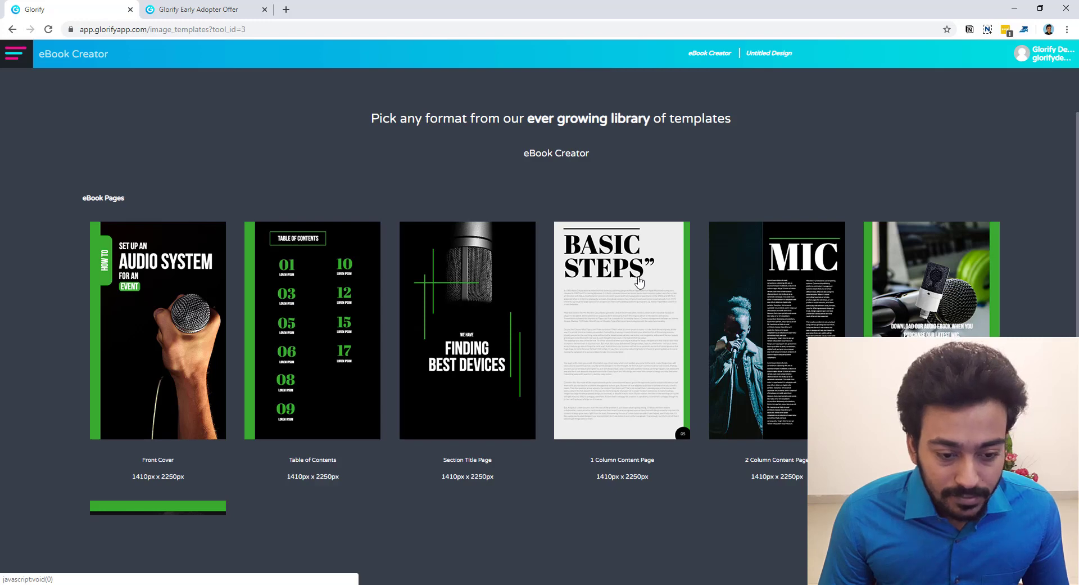
{"action": "scroll", "coordinate": [641, 281], "scroll_direction": "down", "scroll_amount": 2}
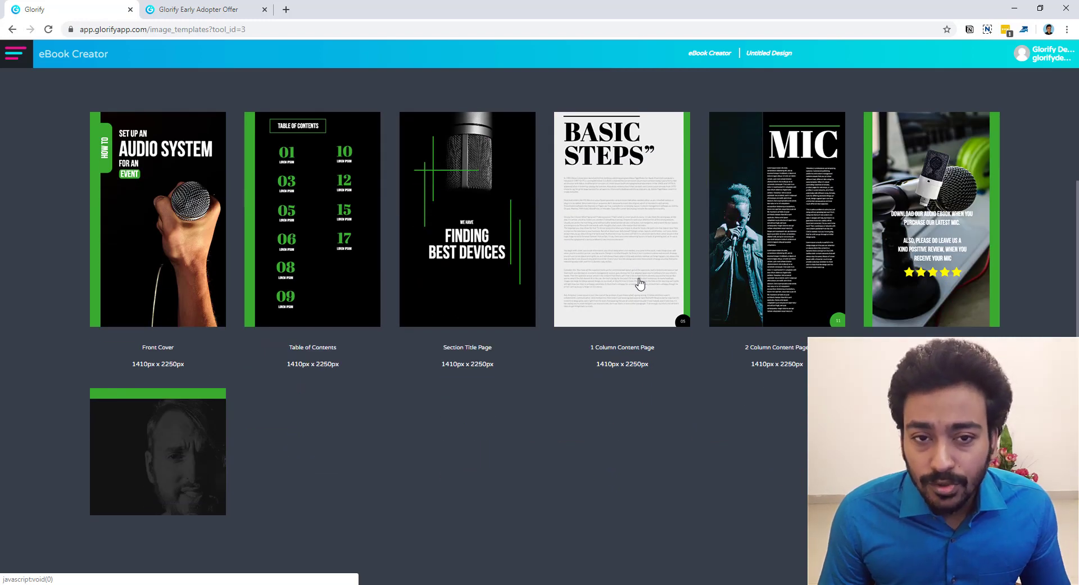
Rename the untitled eBook design as "Alston Weight Loss Blog eBook"
{"action": "left_click", "coordinate": [773, 53]}
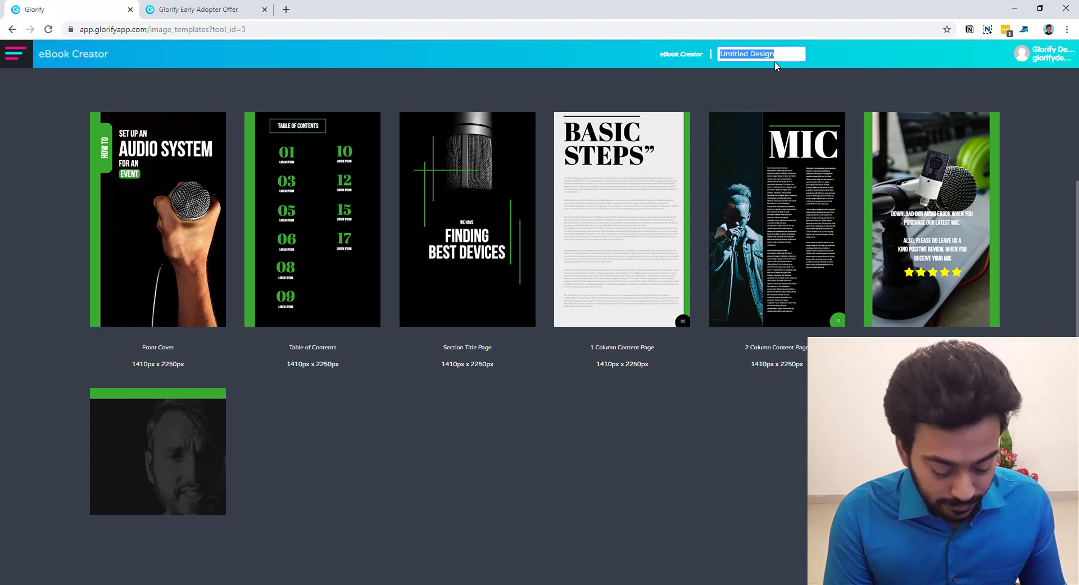
{"action": "type", "text": "Alston Weigh"}
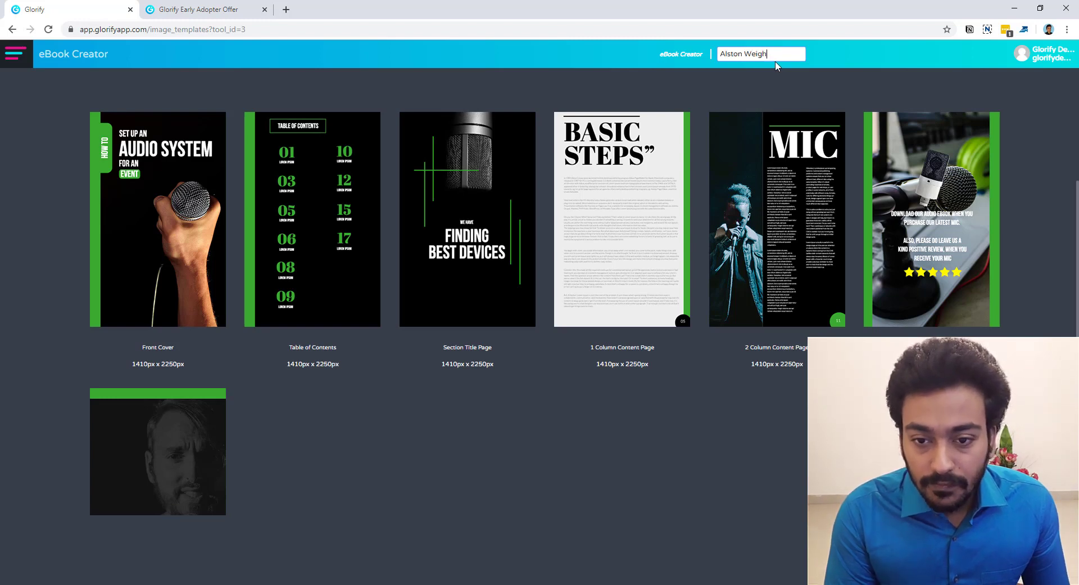
{"action": "type", "text": "t Loss Blog"}
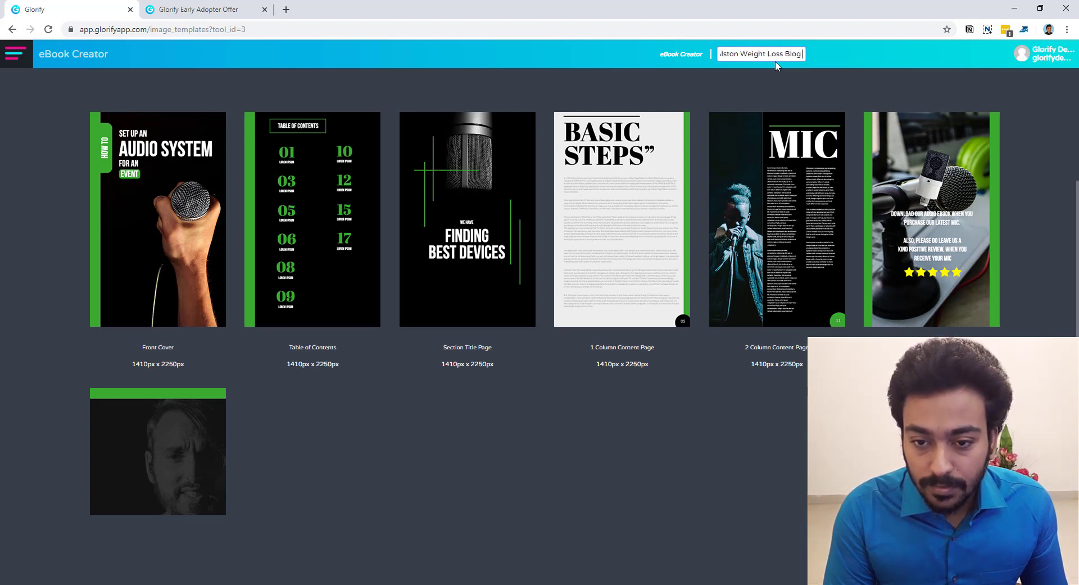
{"action": "type", "text": " eBook"}
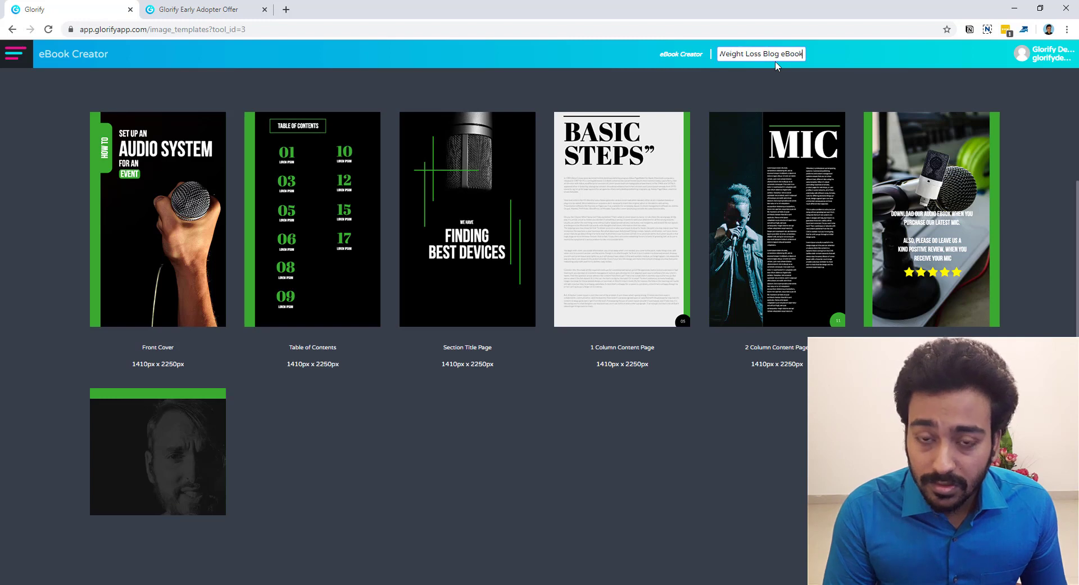
{"action": "key", "text": "Return"}
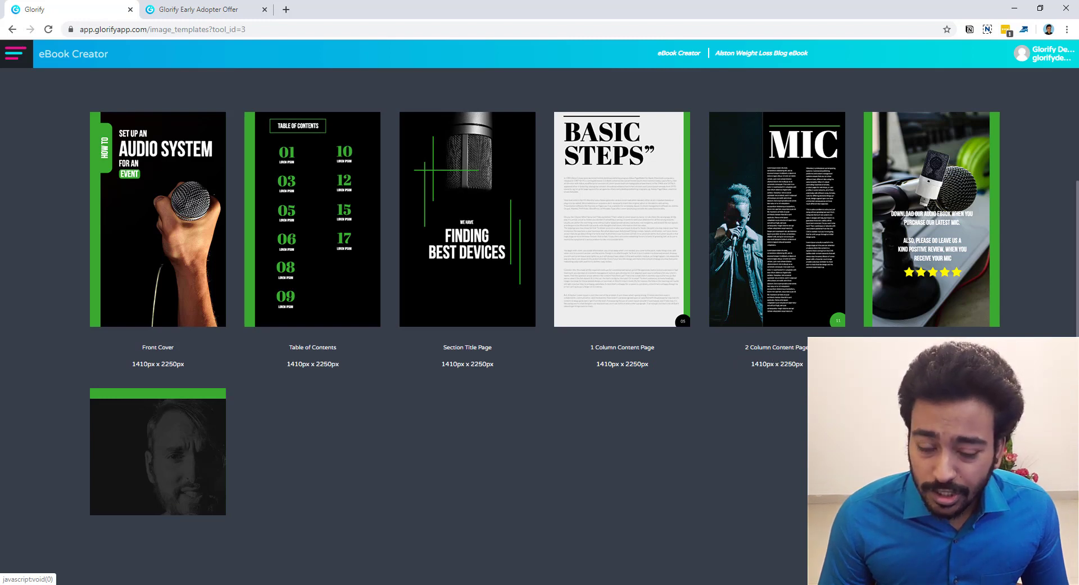
Look through the eBook page formats and start a design with the 1410px x 2250px Front Cover
{"action": "scroll", "coordinate": [430, 423], "scroll_direction": "down", "scroll_amount": 3}
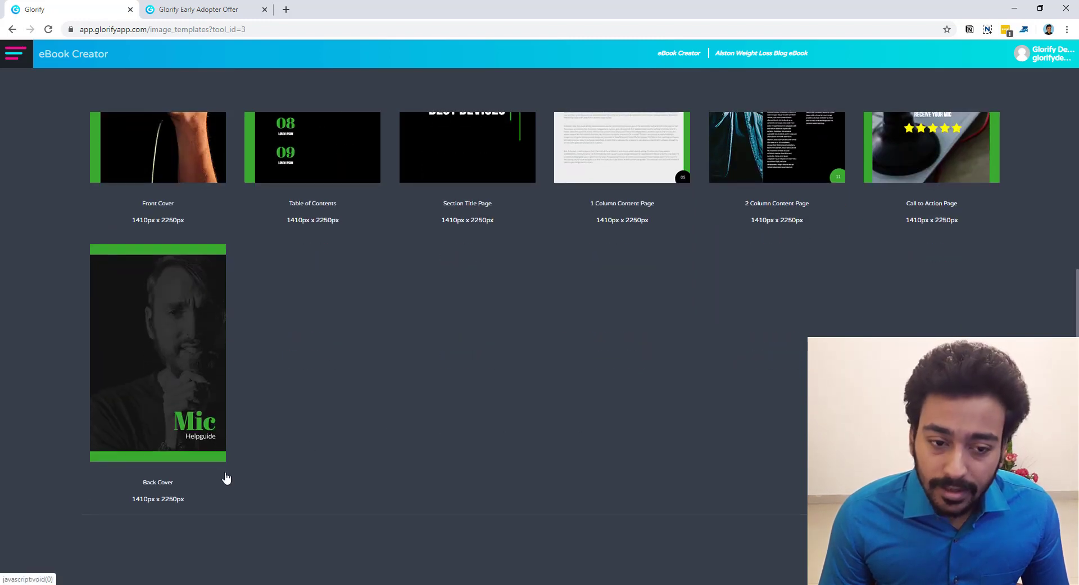
{"action": "scroll", "coordinate": [253, 477], "scroll_direction": "up", "scroll_amount": 3}
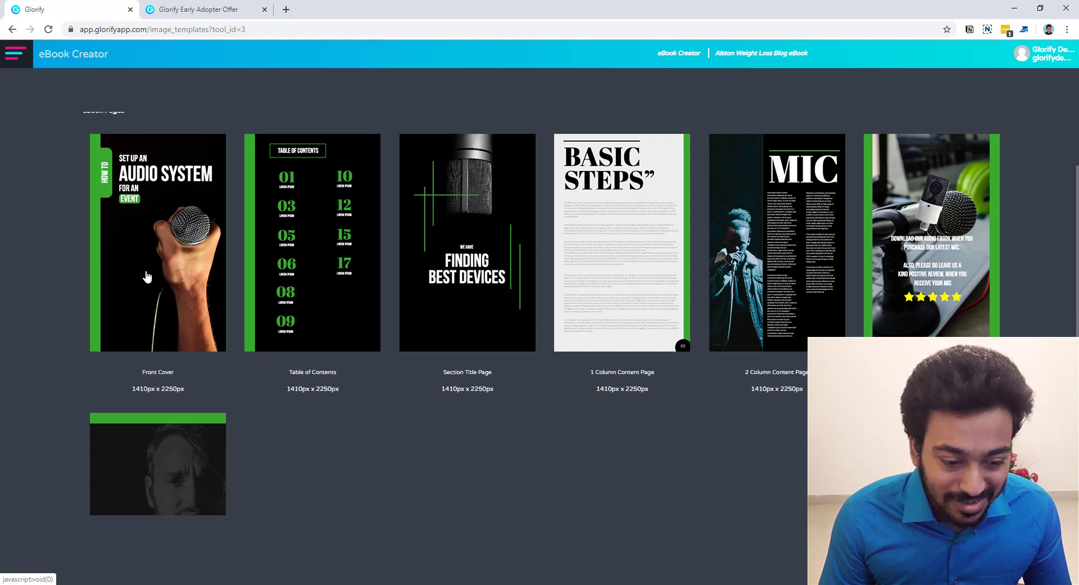
{"action": "left_click", "coordinate": [147, 276]}
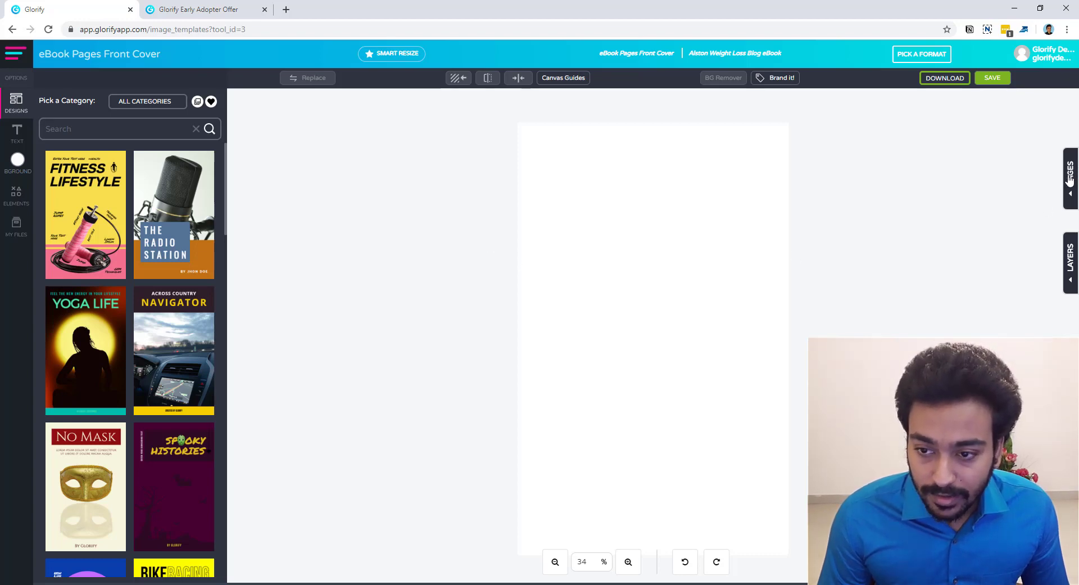
Check the layers list of the blank cover and preview the grid guide on the canvas, leaving both hidden
{"action": "left_click", "coordinate": [1068, 282]}
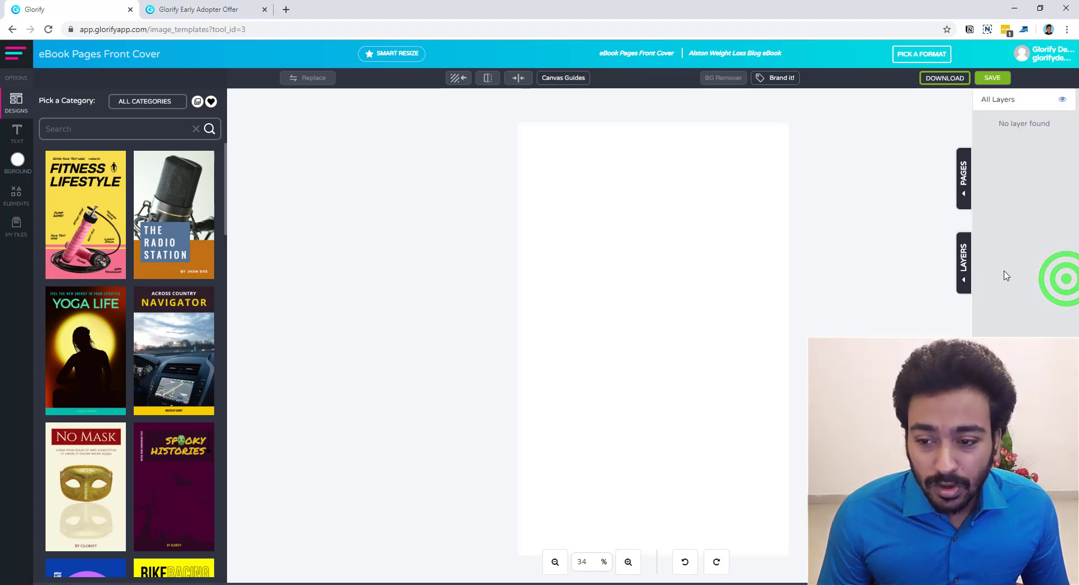
{"action": "left_click", "coordinate": [965, 261]}
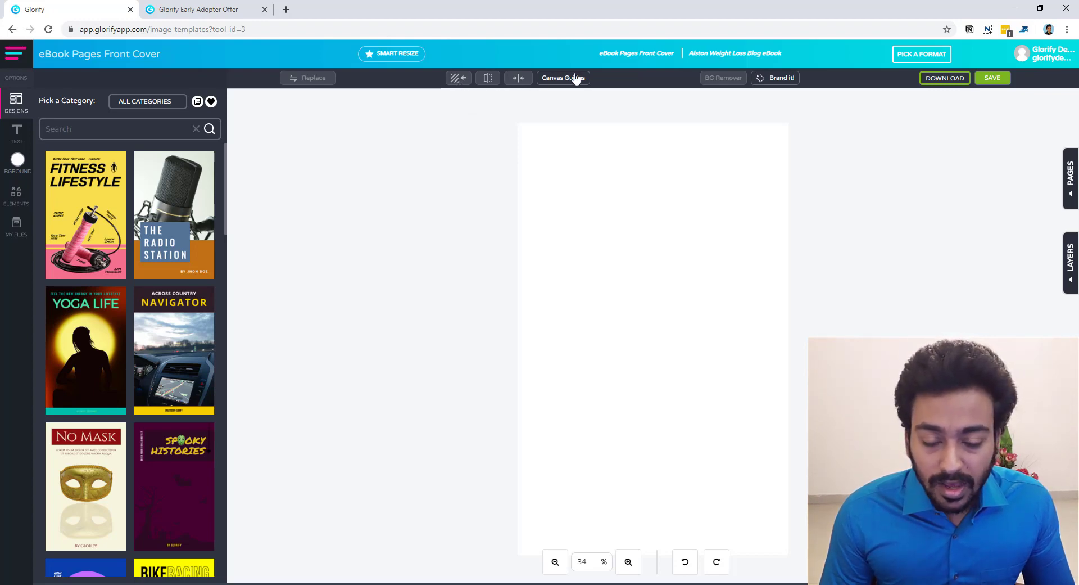
{"action": "left_click", "coordinate": [557, 81]}
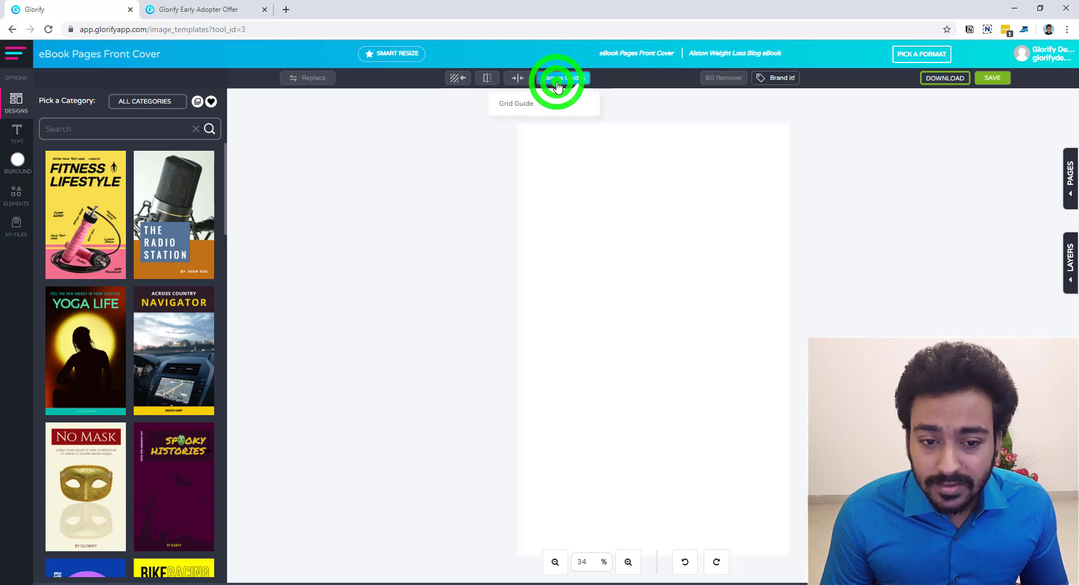
{"action": "left_click", "coordinate": [558, 109]}
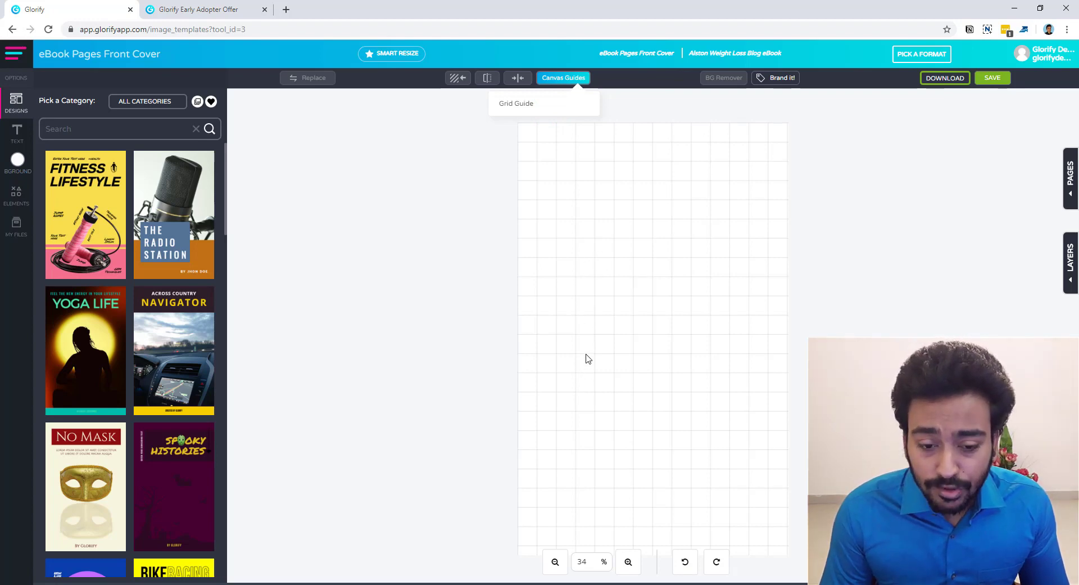
{"action": "left_click", "coordinate": [556, 108]}
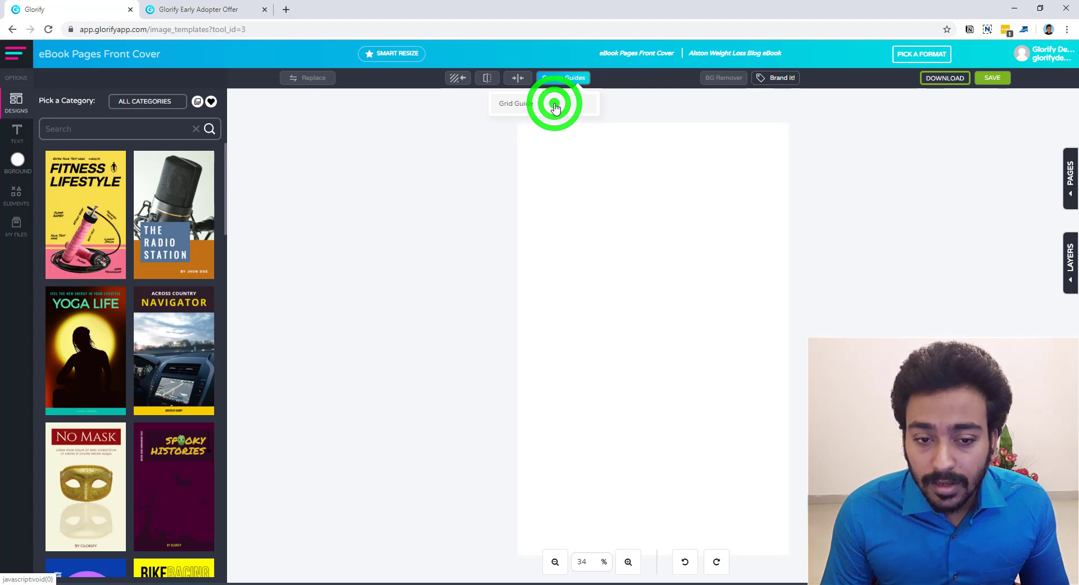
{"action": "left_click", "coordinate": [568, 79]}
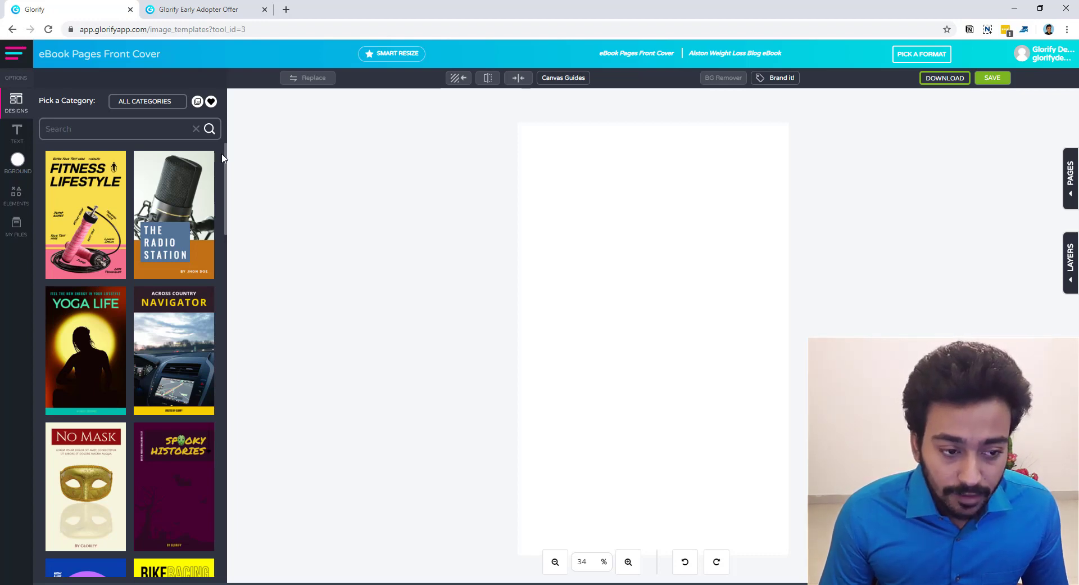
Look through the front cover design templates of all categories
{"action": "left_click", "coordinate": [225, 154]}
{"action": "left_click_drag", "start_coordinate": [226, 179], "coordinate": [228, 521]}
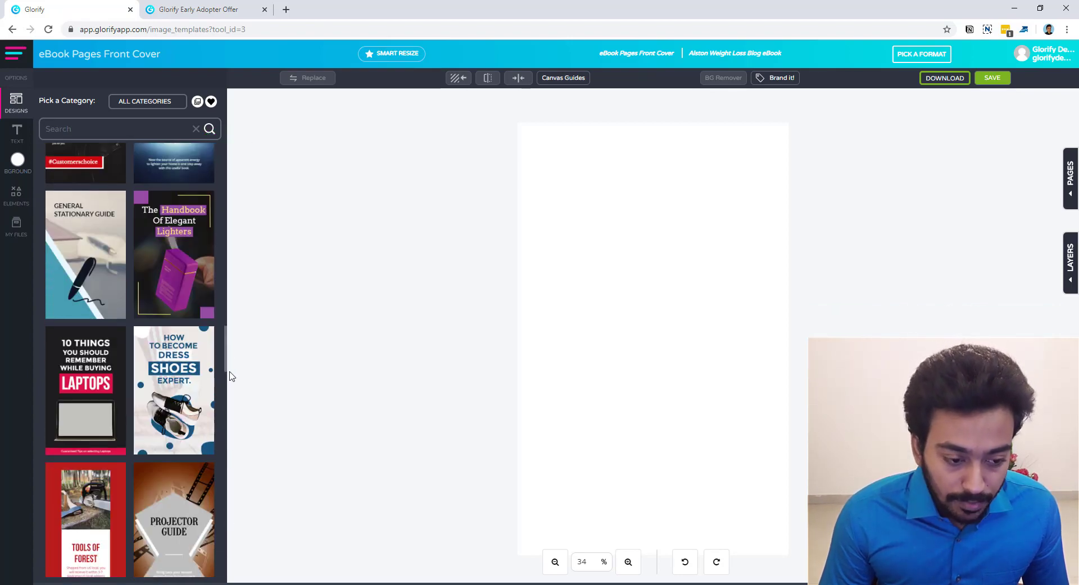
{"action": "left_click_drag", "start_coordinate": [229, 336], "coordinate": [236, 570]}
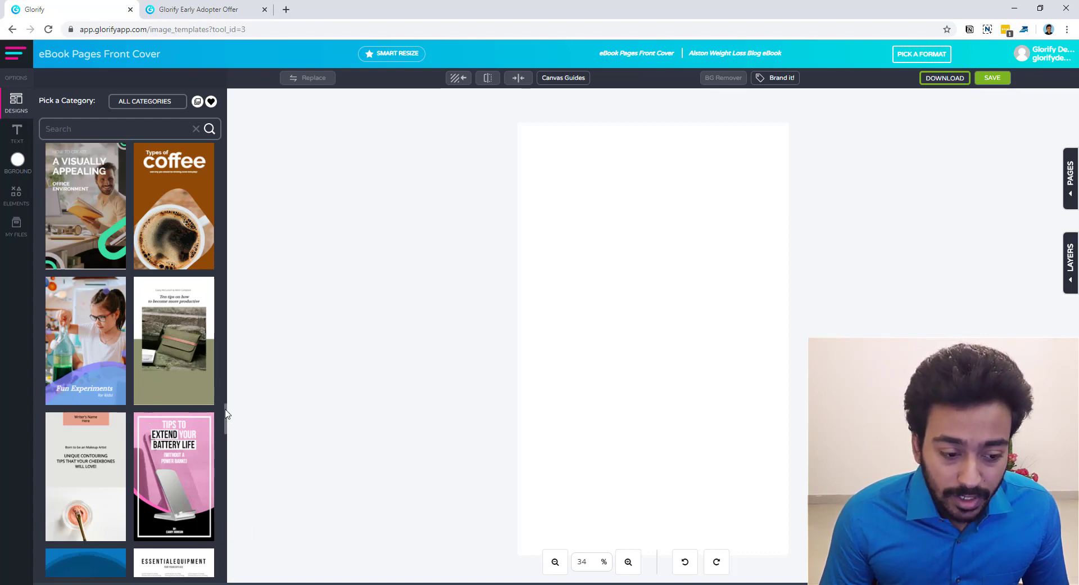
{"action": "left_click_drag", "start_coordinate": [225, 416], "coordinate": [220, 574]}
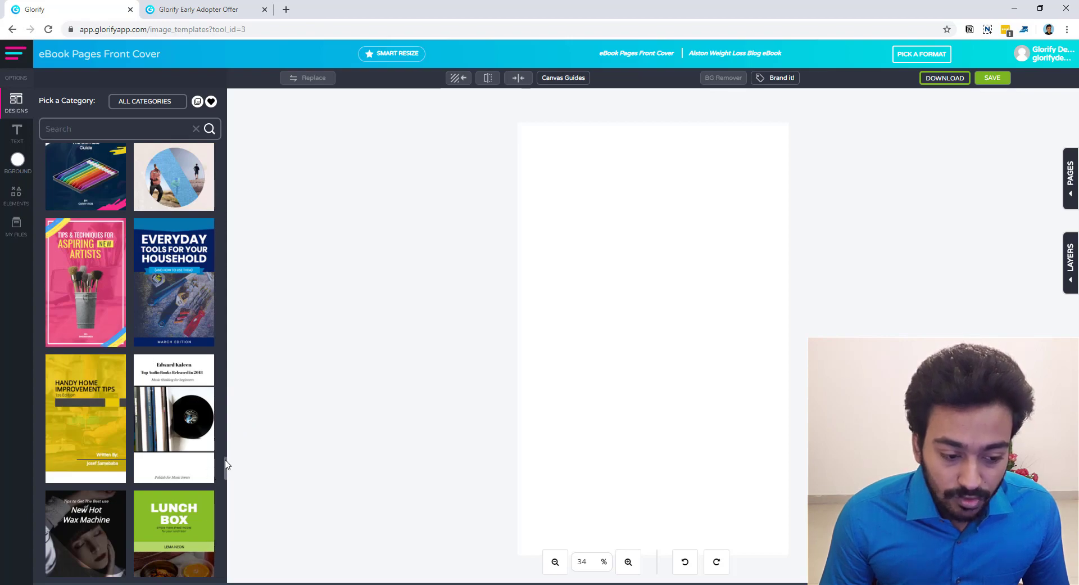
{"action": "left_click_drag", "start_coordinate": [226, 464], "coordinate": [230, 572]}
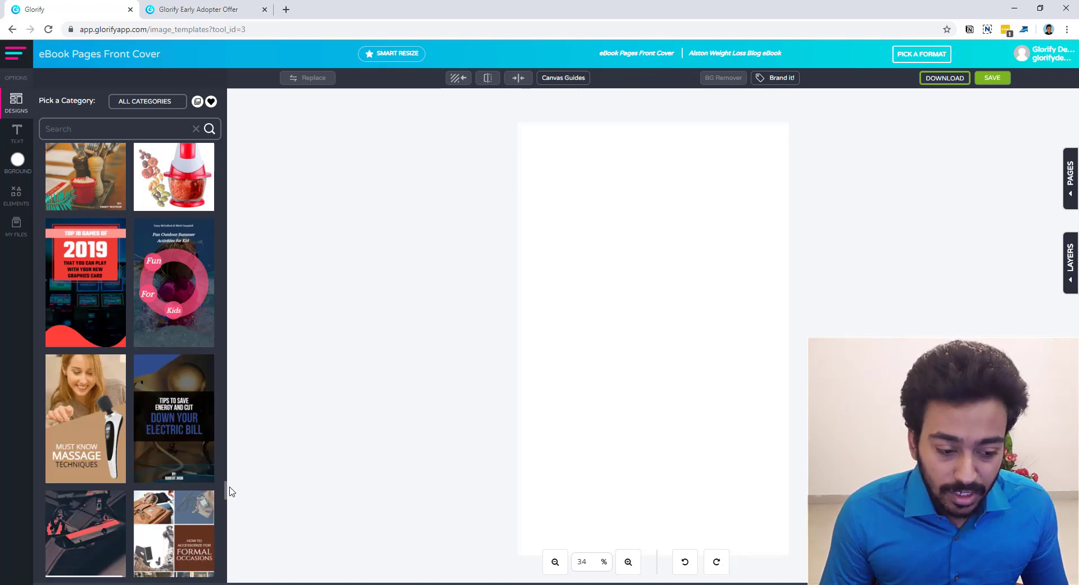
{"action": "left_click_drag", "start_coordinate": [222, 484], "coordinate": [158, 435]}
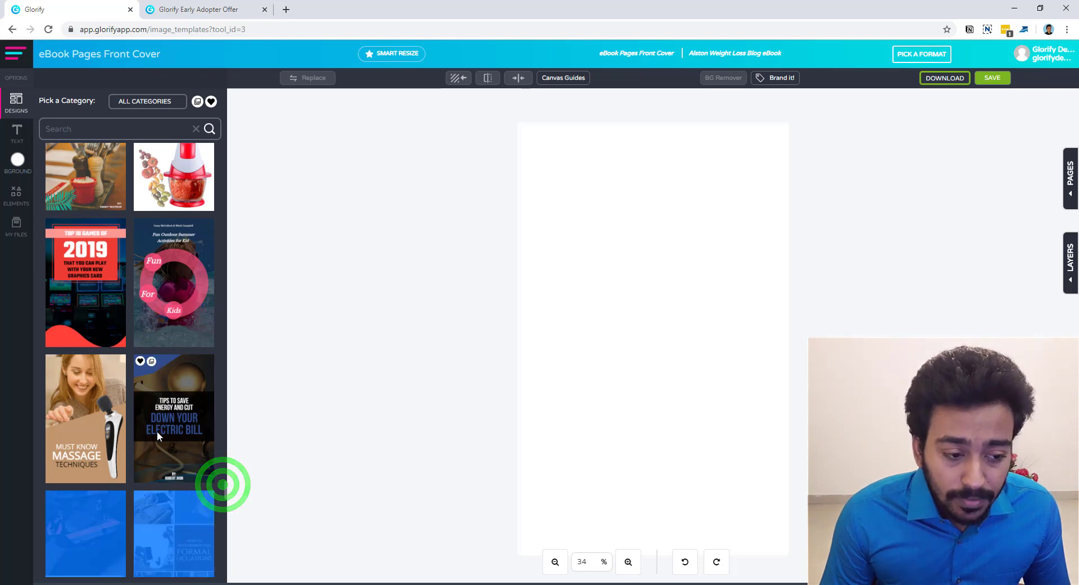
{"action": "scroll", "coordinate": [157, 428], "scroll_direction": "down", "scroll_amount": 2}
{"action": "left_click", "coordinate": [299, 397]}
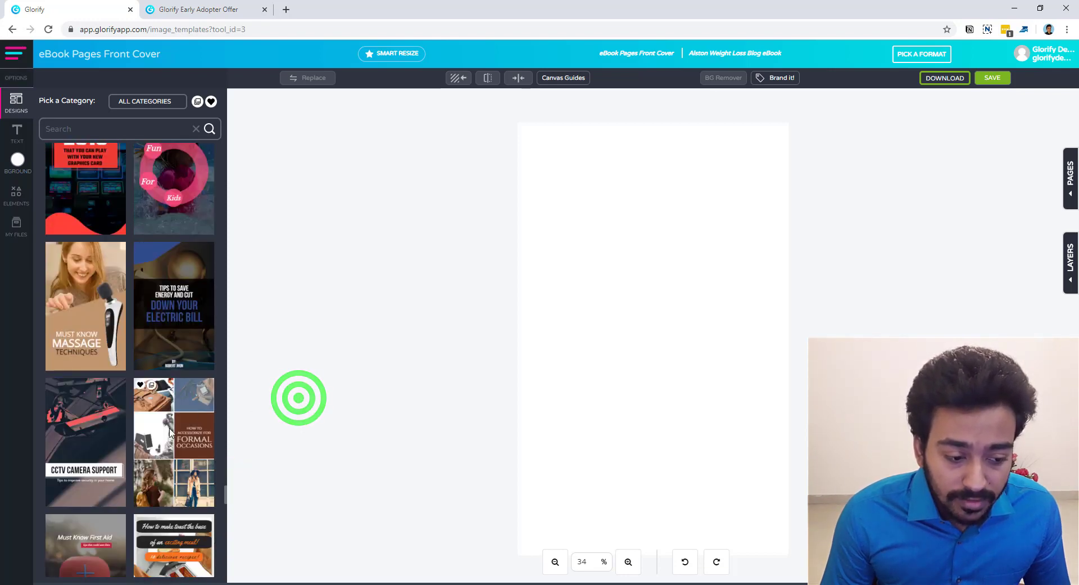
{"action": "scroll", "coordinate": [170, 433], "scroll_direction": "down", "scroll_amount": 7}
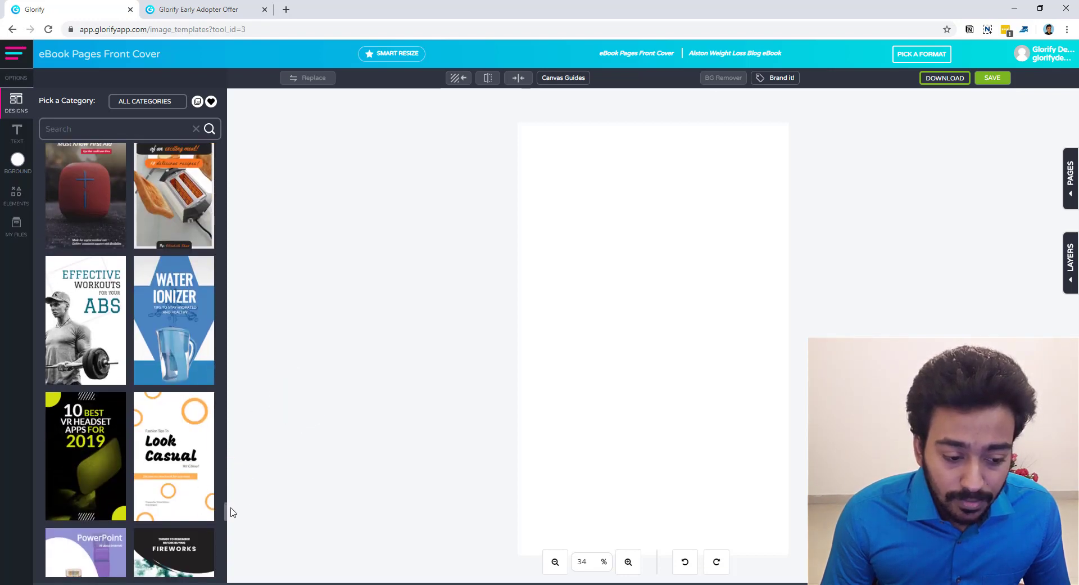
{"action": "left_click_drag", "start_coordinate": [227, 512], "coordinate": [230, 539]}
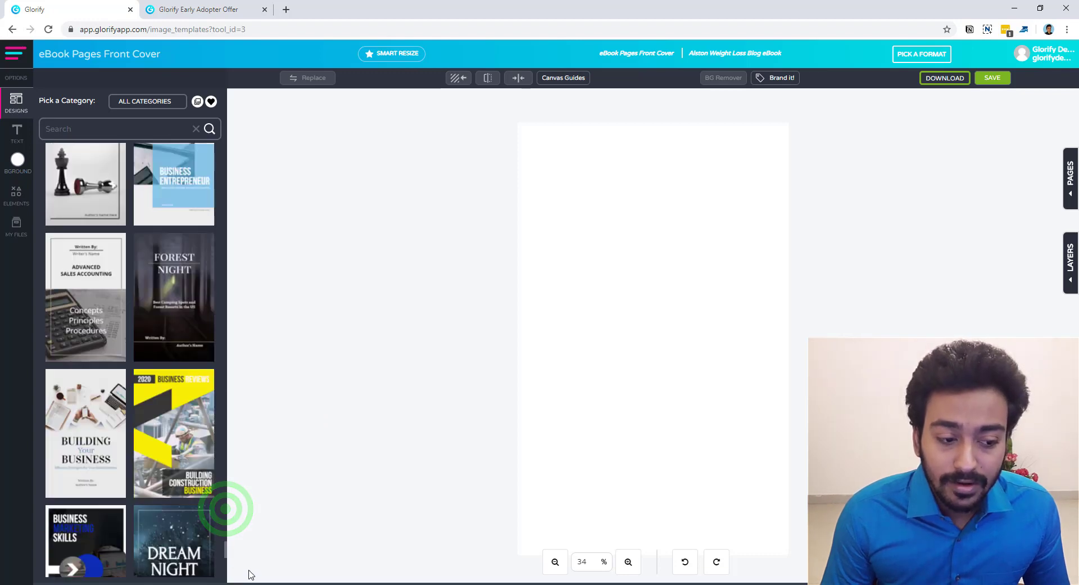
{"action": "left_click", "coordinate": [225, 503]}
{"action": "left_click_drag", "start_coordinate": [225, 504], "coordinate": [225, 511]}
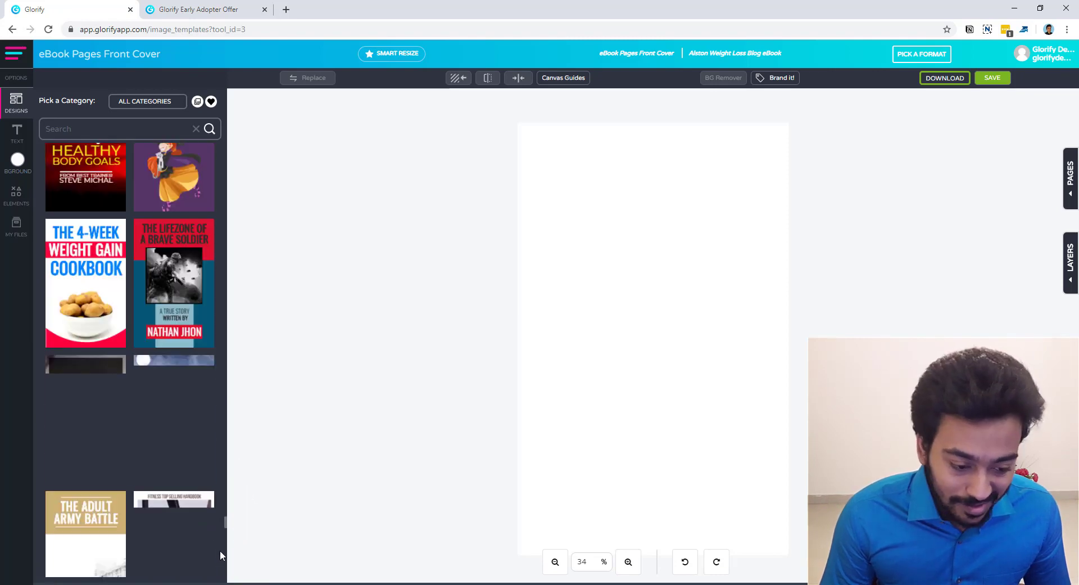
{"action": "left_click", "coordinate": [224, 523]}
{"action": "left_click", "coordinate": [224, 458]}
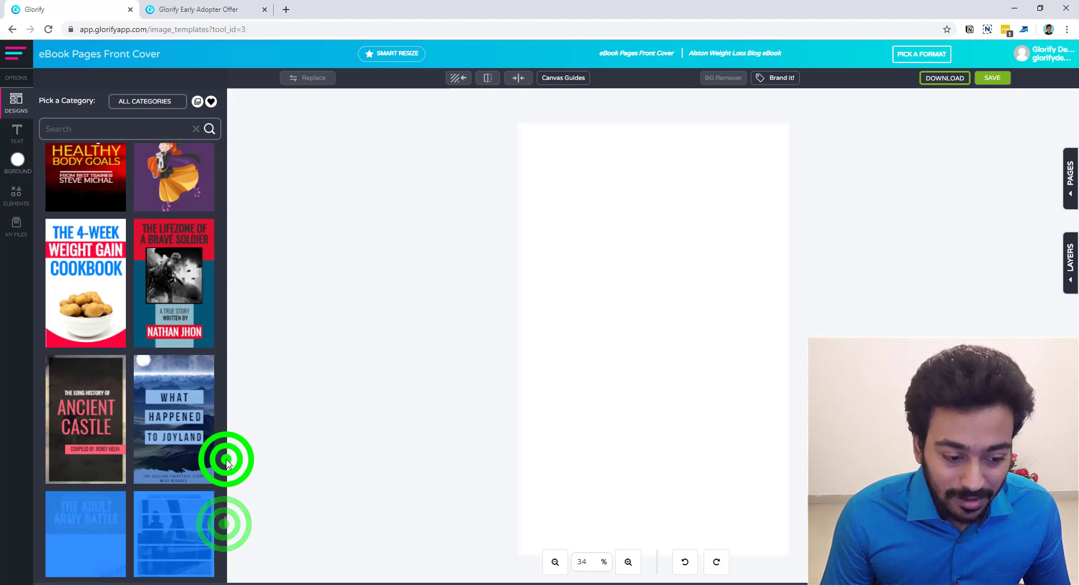
{"action": "left_click", "coordinate": [236, 482]}
{"action": "left_click_drag", "start_coordinate": [224, 515], "coordinate": [209, 432]}
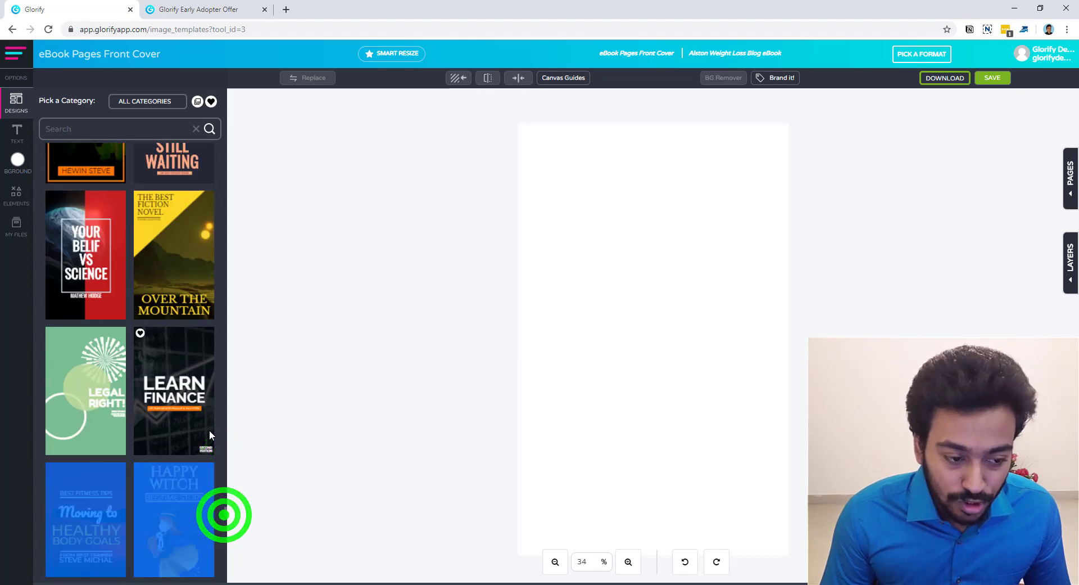
{"action": "left_click", "coordinate": [233, 435]}
{"action": "left_click", "coordinate": [224, 513]}
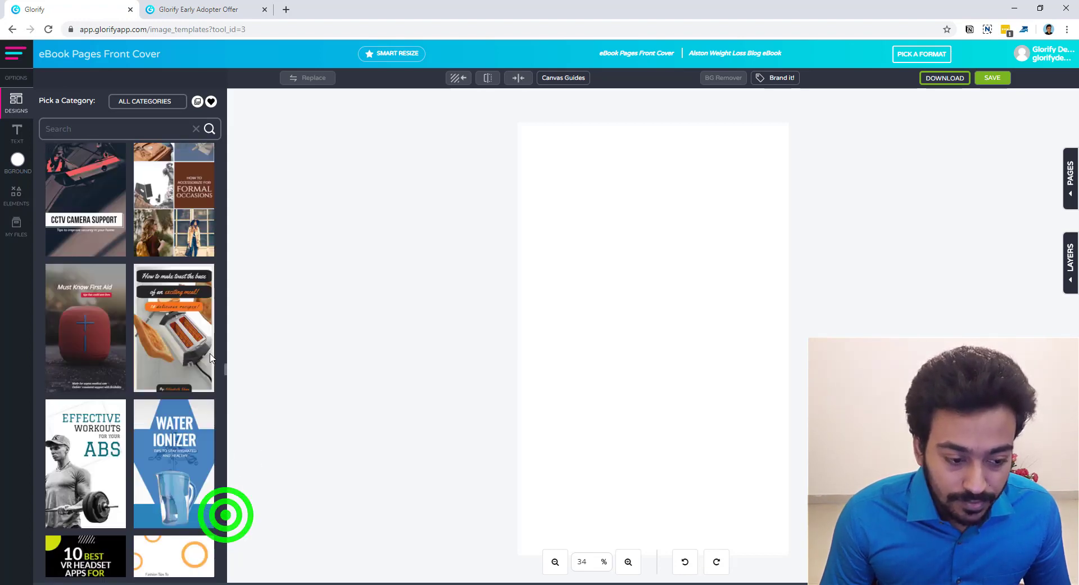
{"action": "left_click", "coordinate": [224, 513]}
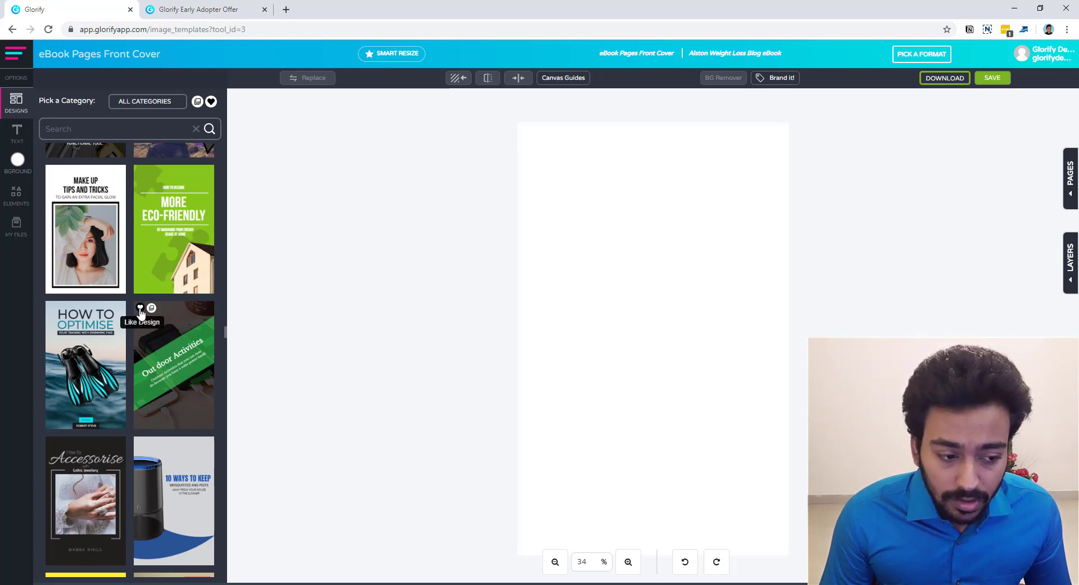
Like the "Out door Activities" design, show only the liked designs, and return to the full template list
{"action": "left_click", "coordinate": [140, 308]}
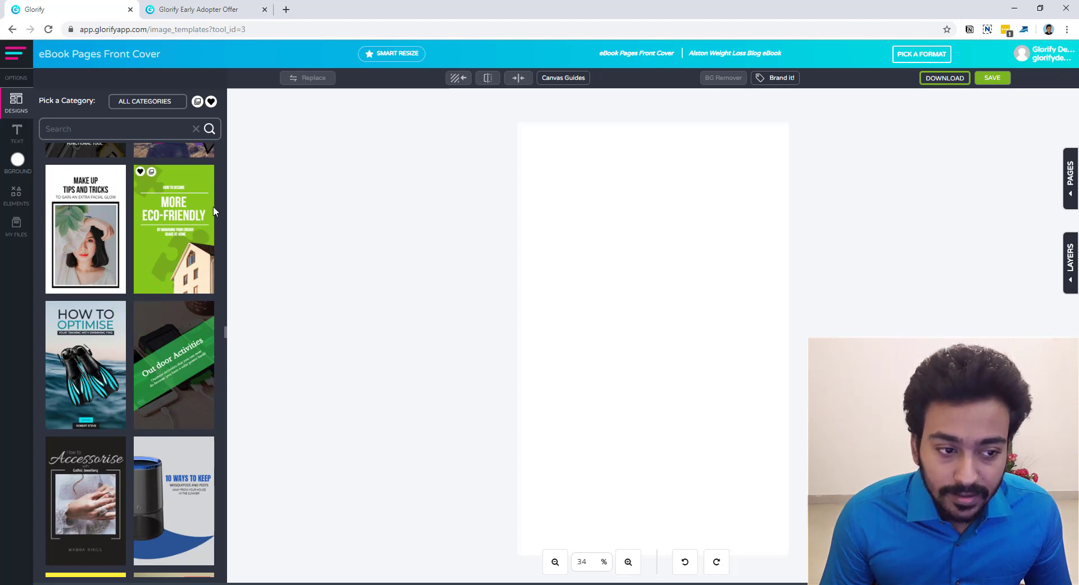
{"action": "left_click", "coordinate": [211, 105]}
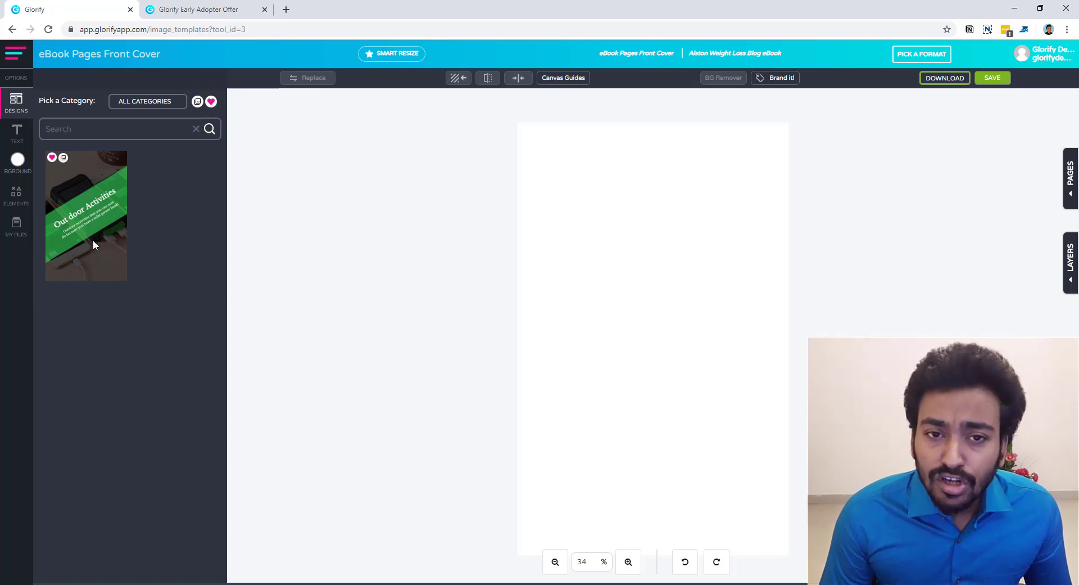
{"action": "left_click", "coordinate": [213, 104]}
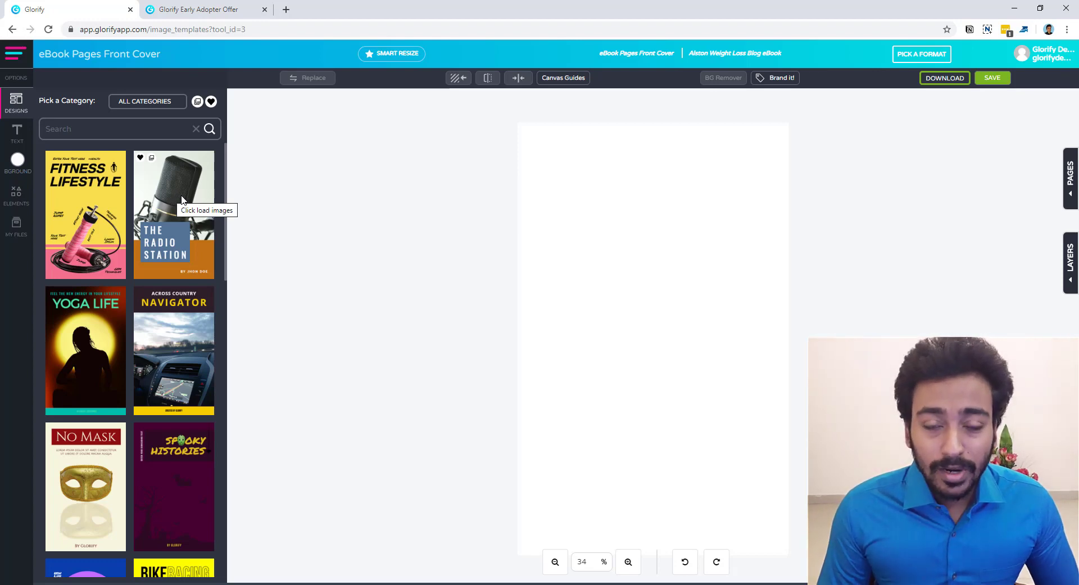
Look over the available niches and themes and filter the designs by the Health & Medical Care niche
{"action": "left_click", "coordinate": [129, 108]}
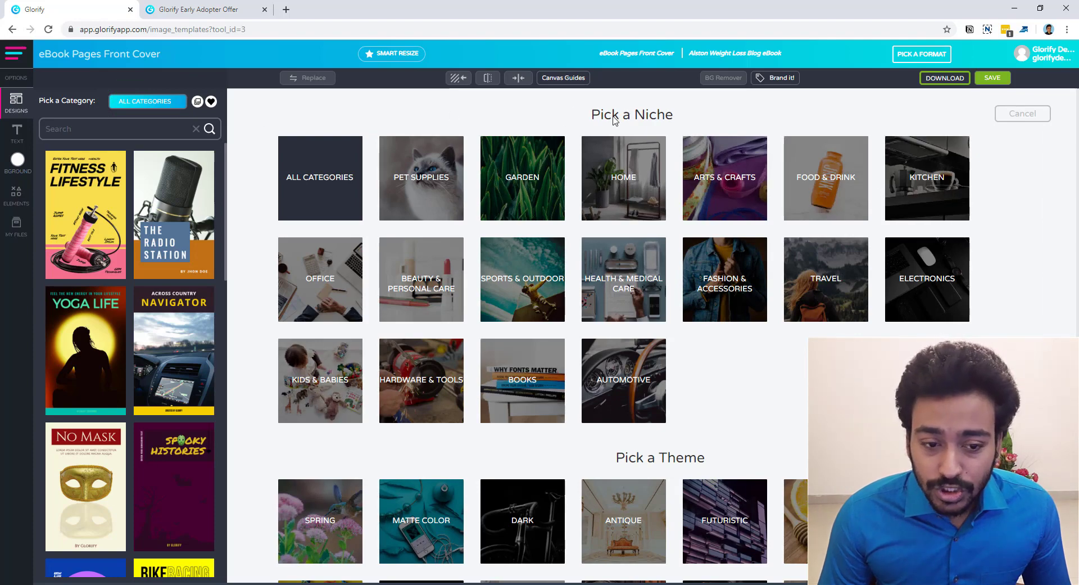
{"action": "scroll", "coordinate": [568, 287], "scroll_direction": "down", "scroll_amount": 3}
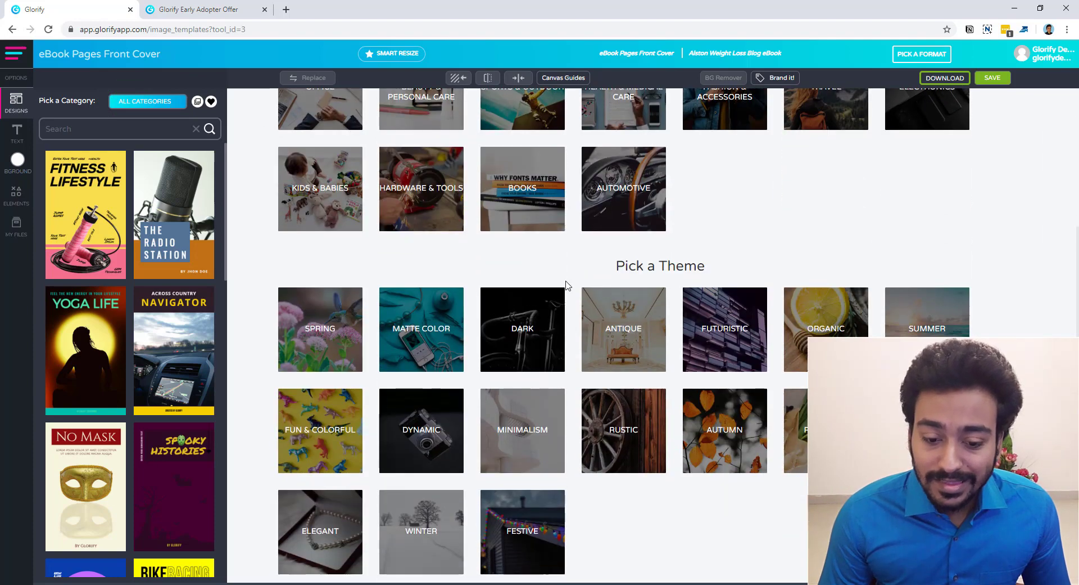
{"action": "scroll", "coordinate": [570, 286], "scroll_direction": "up", "scroll_amount": 3}
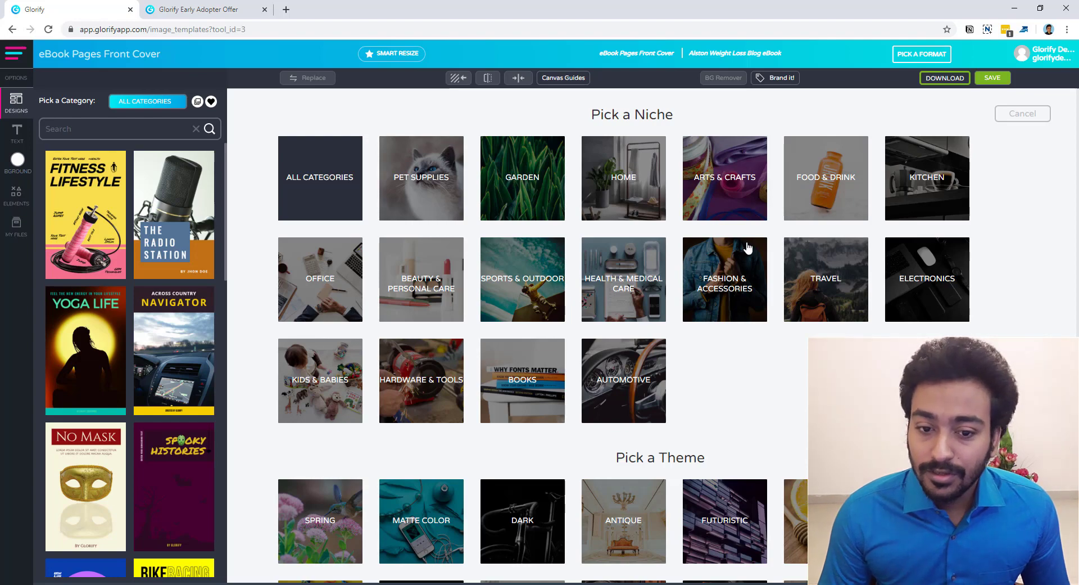
{"action": "scroll", "coordinate": [748, 247], "scroll_direction": "down", "scroll_amount": 3}
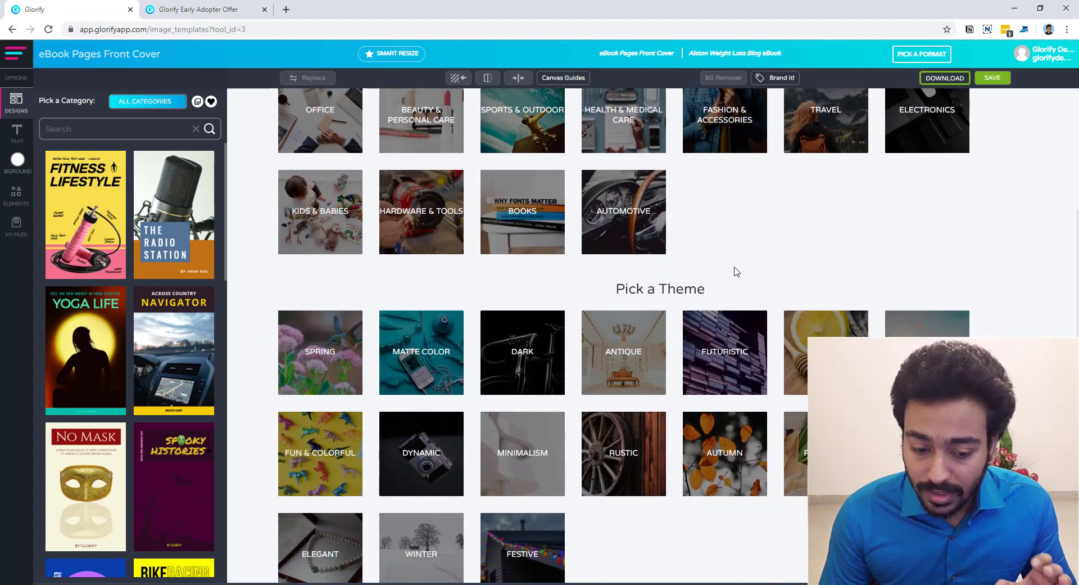
{"action": "scroll", "coordinate": [780, 259], "scroll_direction": "up", "scroll_amount": 2}
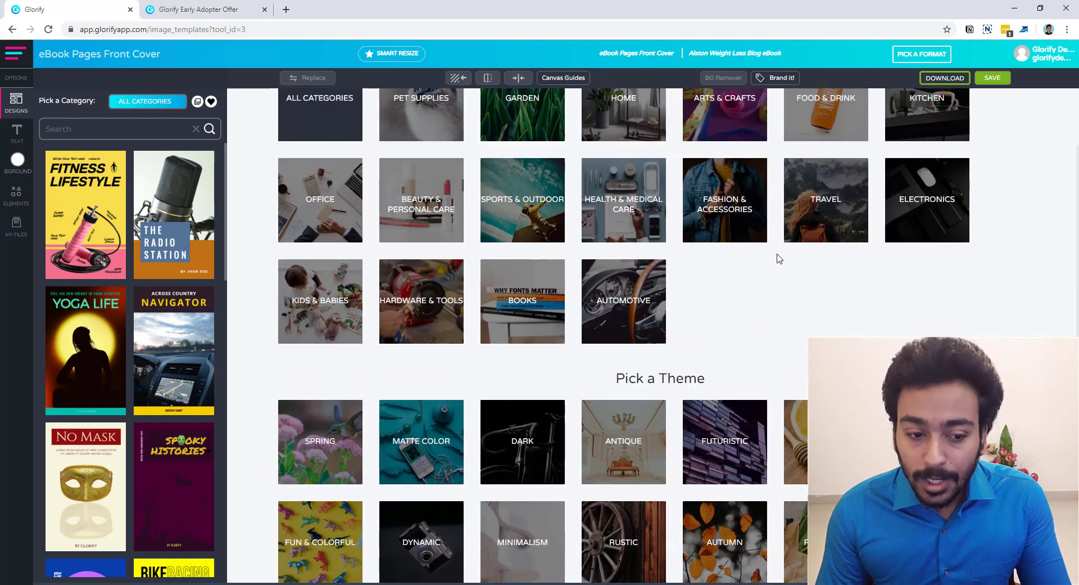
{"action": "scroll", "coordinate": [780, 259], "scroll_direction": "up", "scroll_amount": 2}
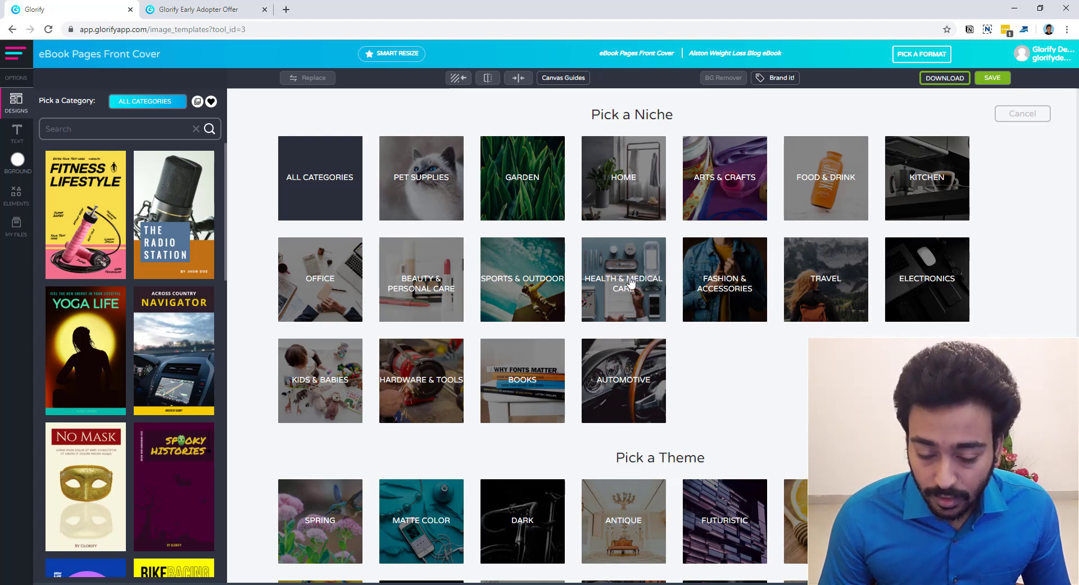
{"action": "left_click", "coordinate": [630, 282]}
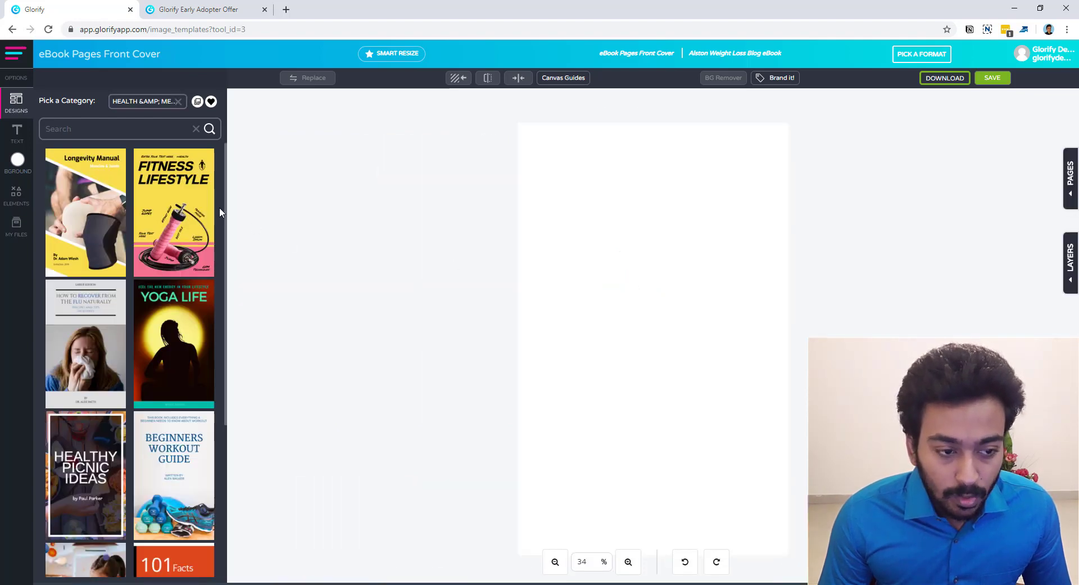
Look through the Health & Medical Care designs and reset the category filter to all categories
{"action": "left_click_drag", "start_coordinate": [228, 159], "coordinate": [224, 374]}
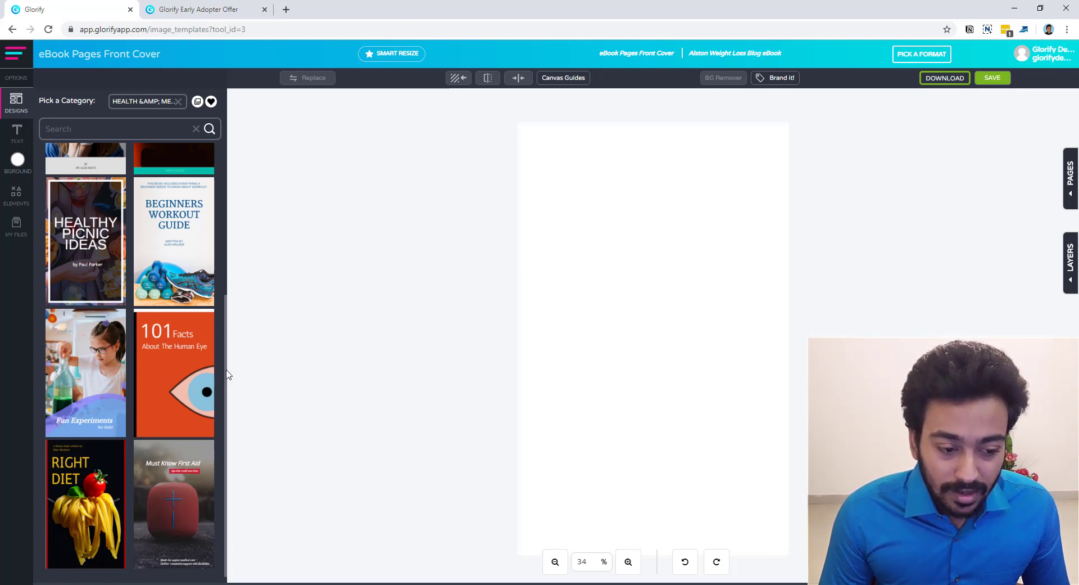
{"action": "left_click", "coordinate": [227, 370]}
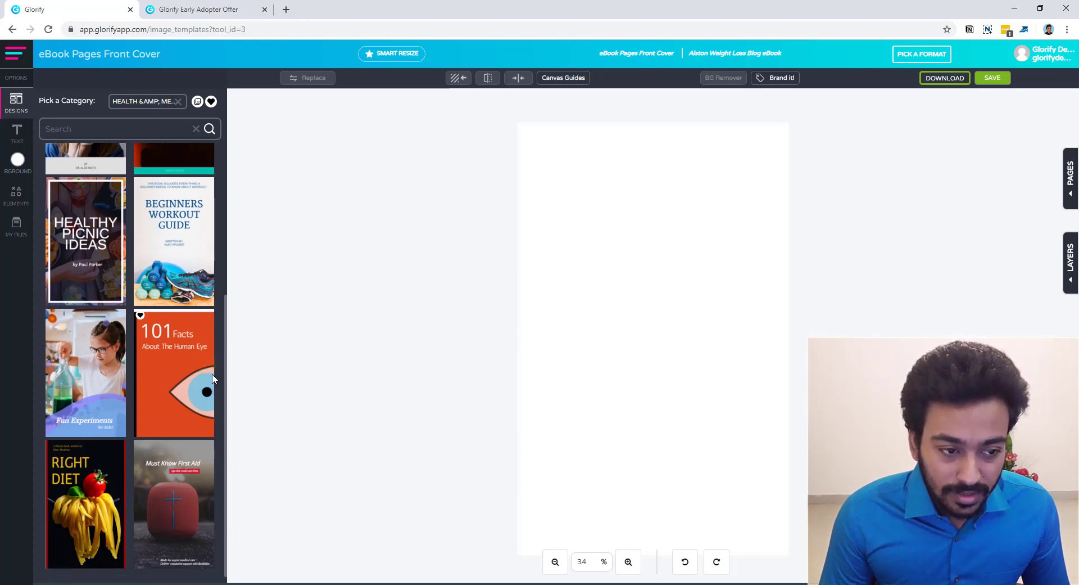
{"action": "scroll", "coordinate": [213, 379], "scroll_direction": "up", "scroll_amount": 10}
{"action": "left_click", "coordinate": [178, 101]}
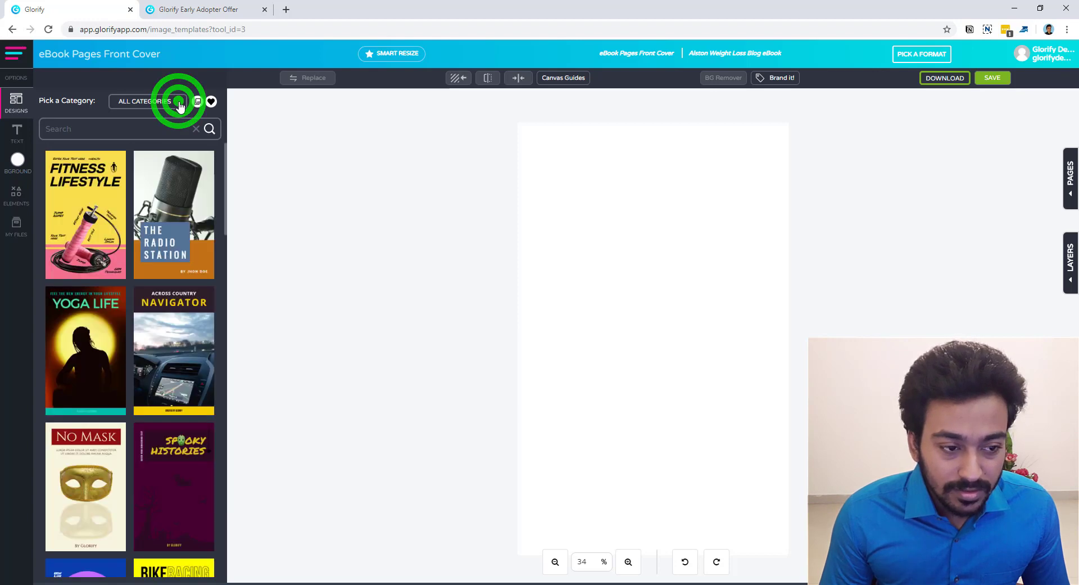
Find the yellow "Longevity Manual" template among all designs and apply it to the front cover
{"action": "left_click_drag", "start_coordinate": [226, 190], "coordinate": [226, 438]}
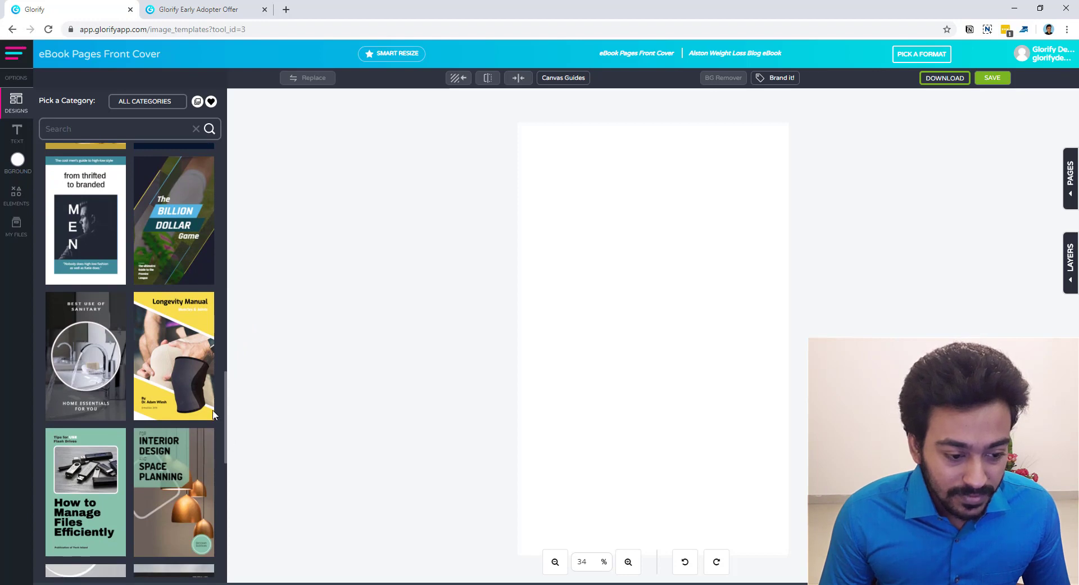
{"action": "left_click", "coordinate": [157, 348]}
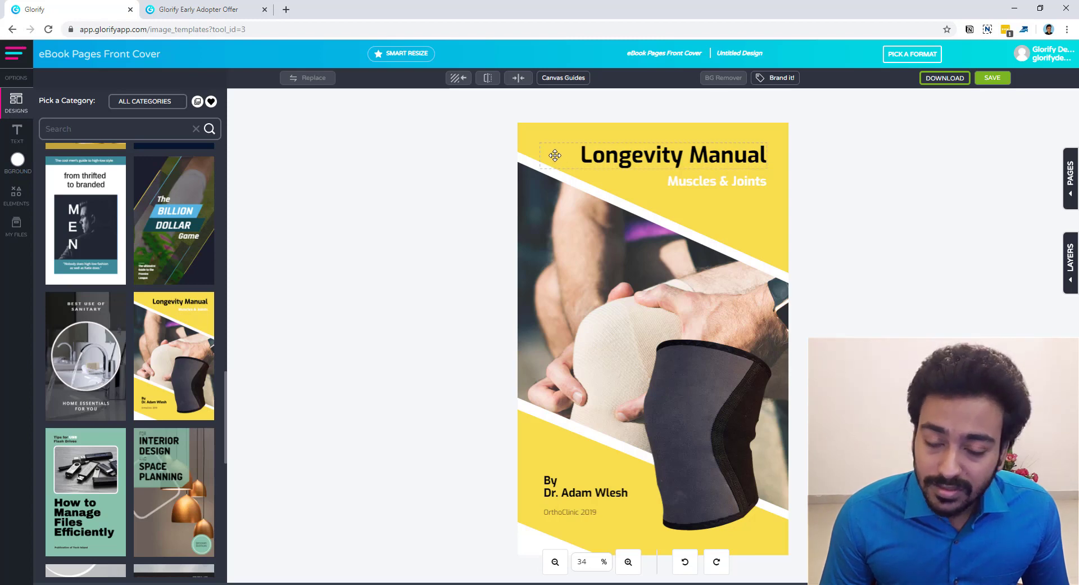
Replace the cover title "Longevity Manual" with "Weight Example"
{"action": "left_click", "coordinate": [691, 158]}
{"action": "double_click", "coordinate": [691, 157]}
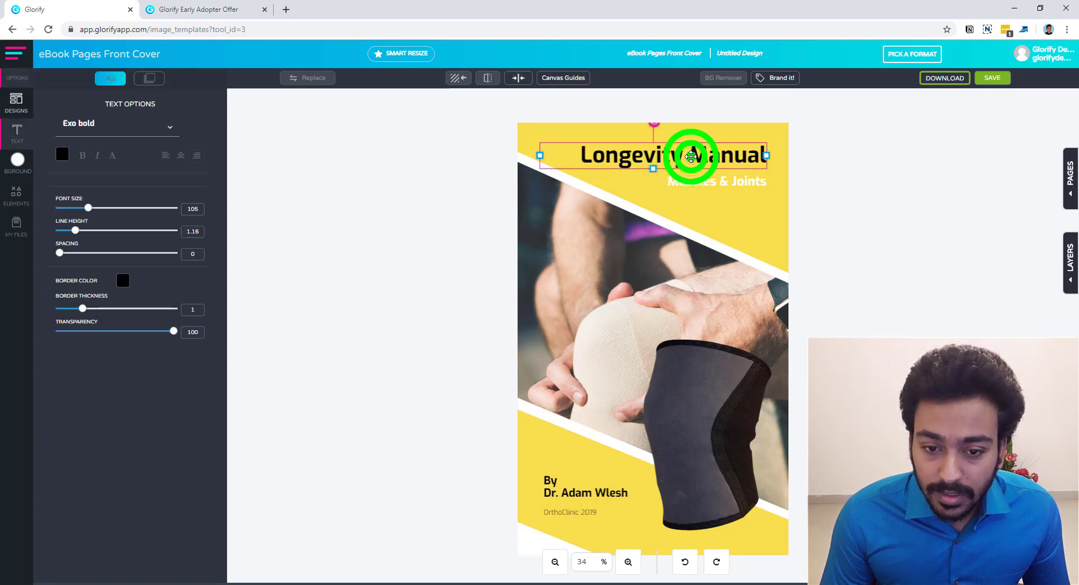
{"action": "left_click", "coordinate": [684, 156]}
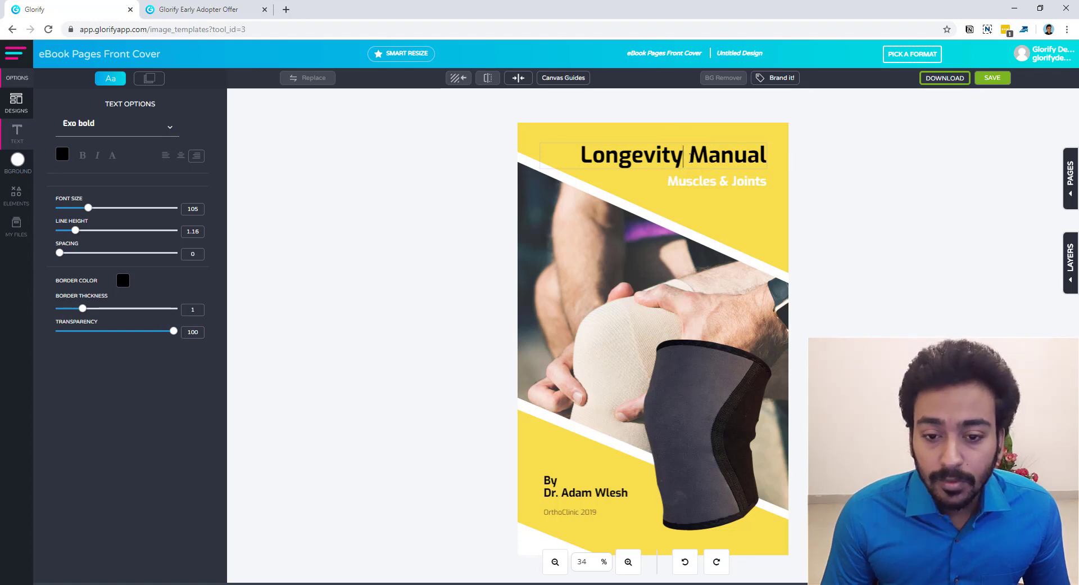
{"action": "key", "text": "ctrl+a"}
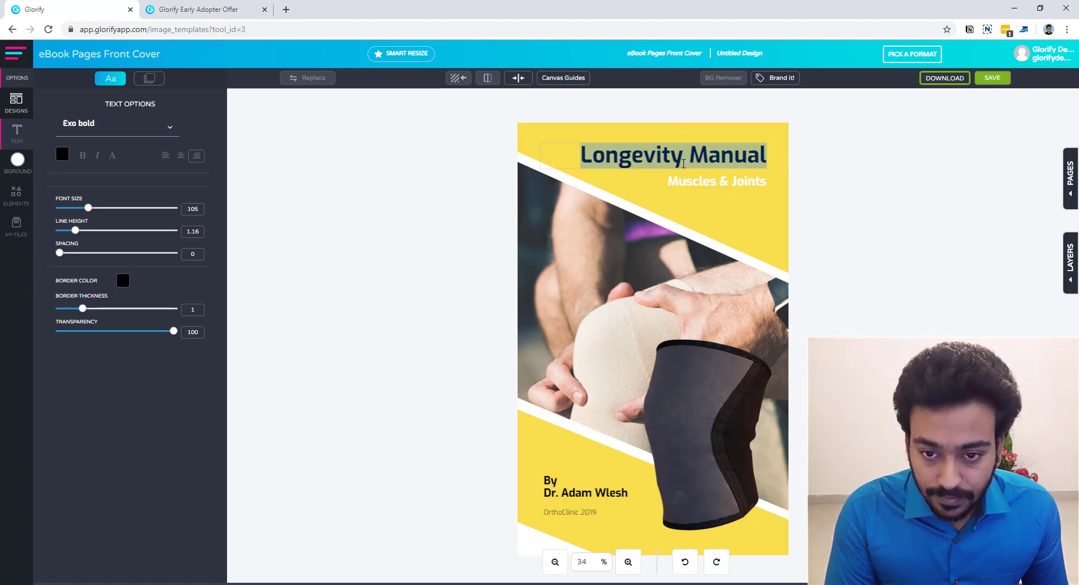
{"action": "type", "text": "Weogi"}
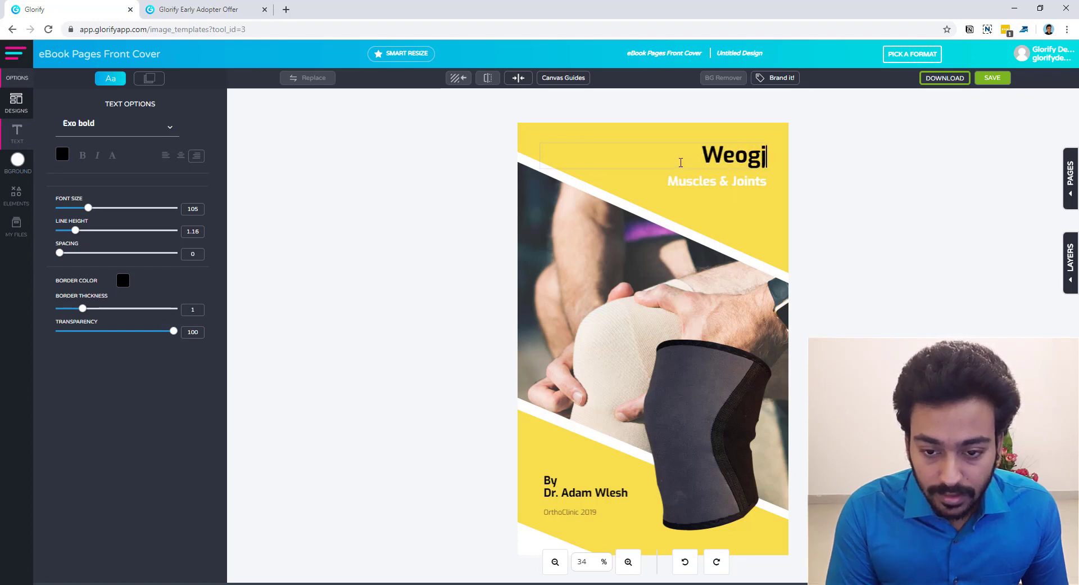
{"action": "key", "text": "BackSpace"}
{"action": "key", "text": "BackSpace"}
{"action": "type", "text": "ight "}
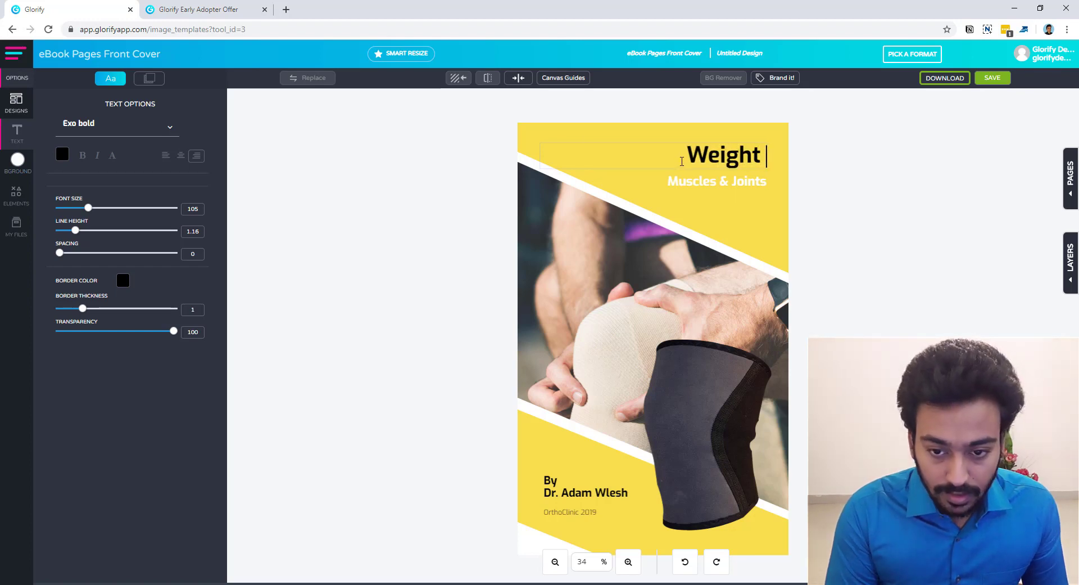
{"action": "type", "text": "Example"}
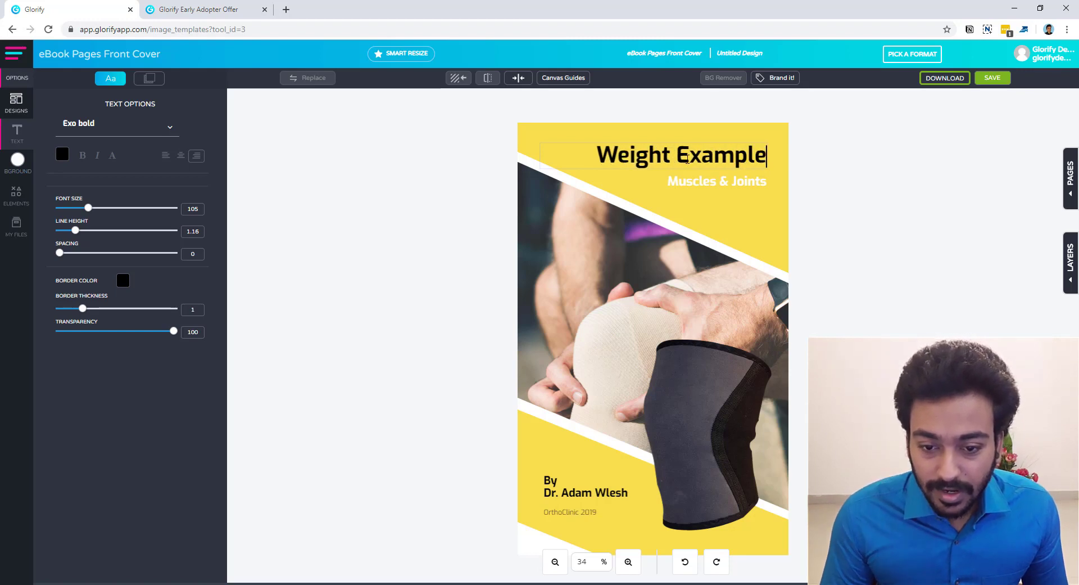
Replace the subtitle "Muscles & Joints" with "Free Ebook for the Blog Readers"
{"action": "left_click", "coordinate": [688, 181]}
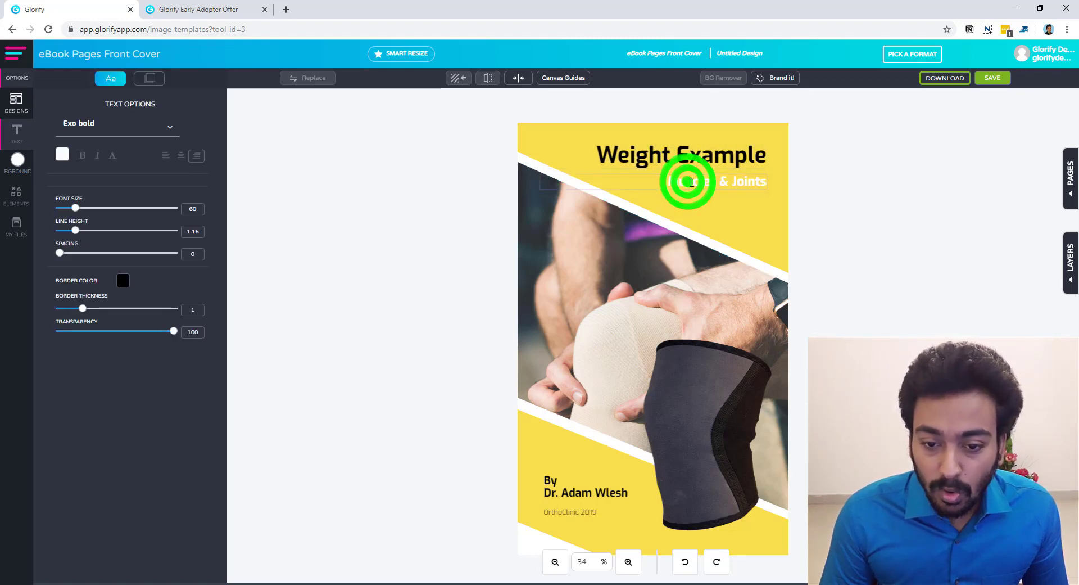
{"action": "double_click", "coordinate": [691, 182]}
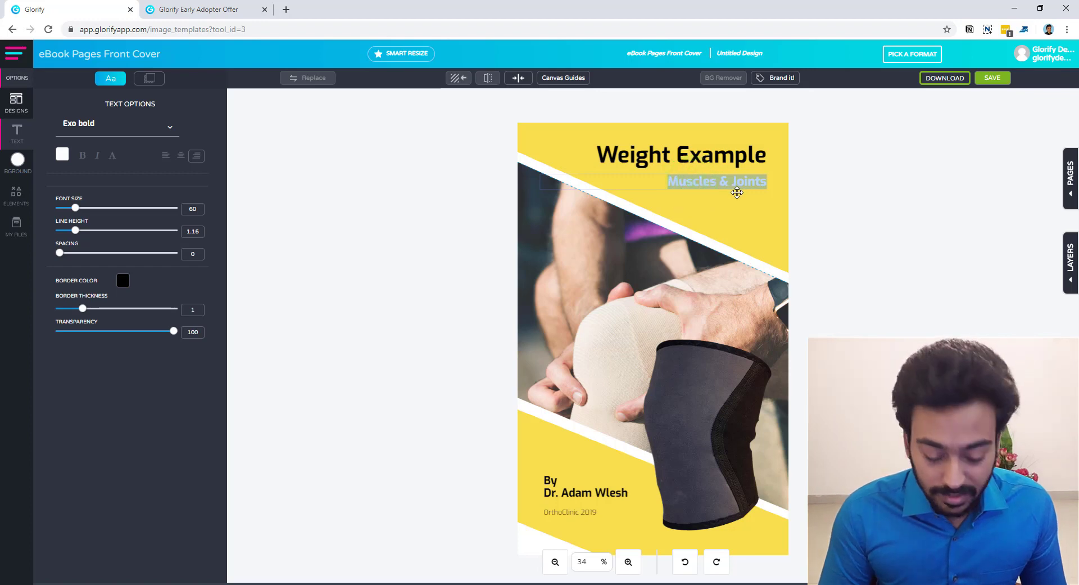
{"action": "type", "text": "Free"}
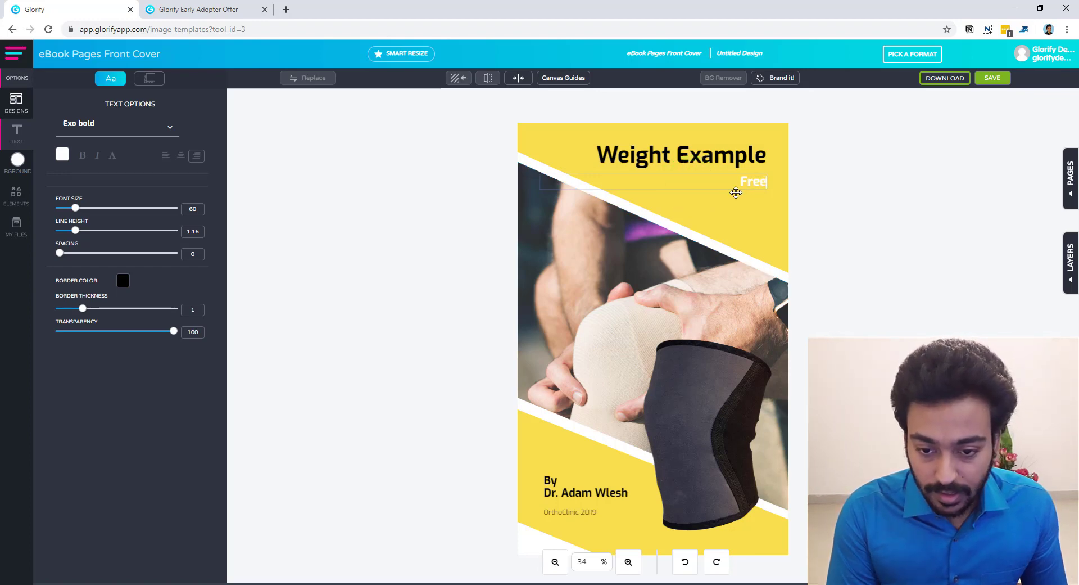
{"action": "type", "text": " Ebook for "}
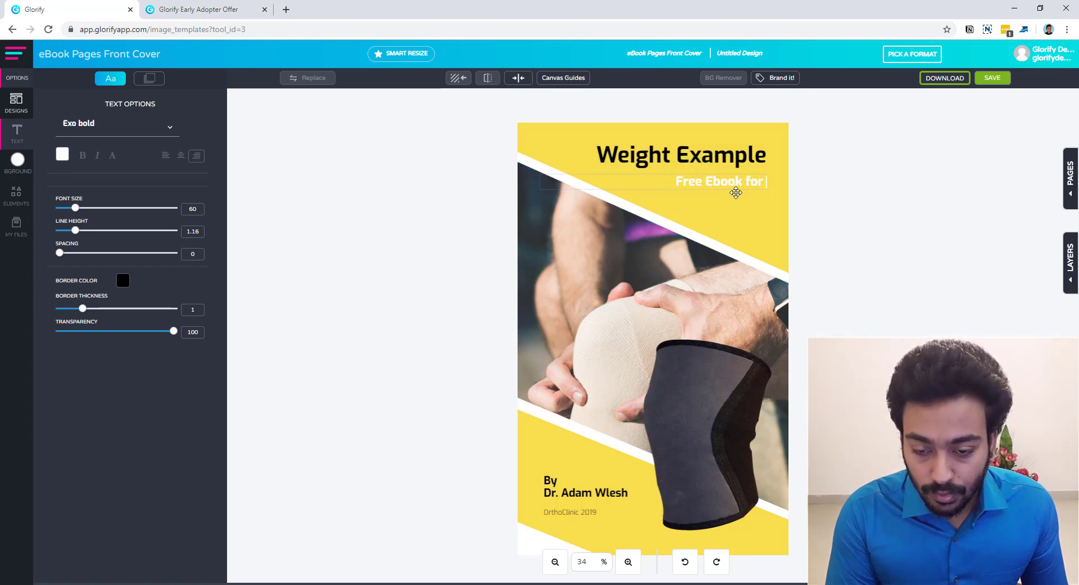
{"action": "type", "text": "the Blog"}
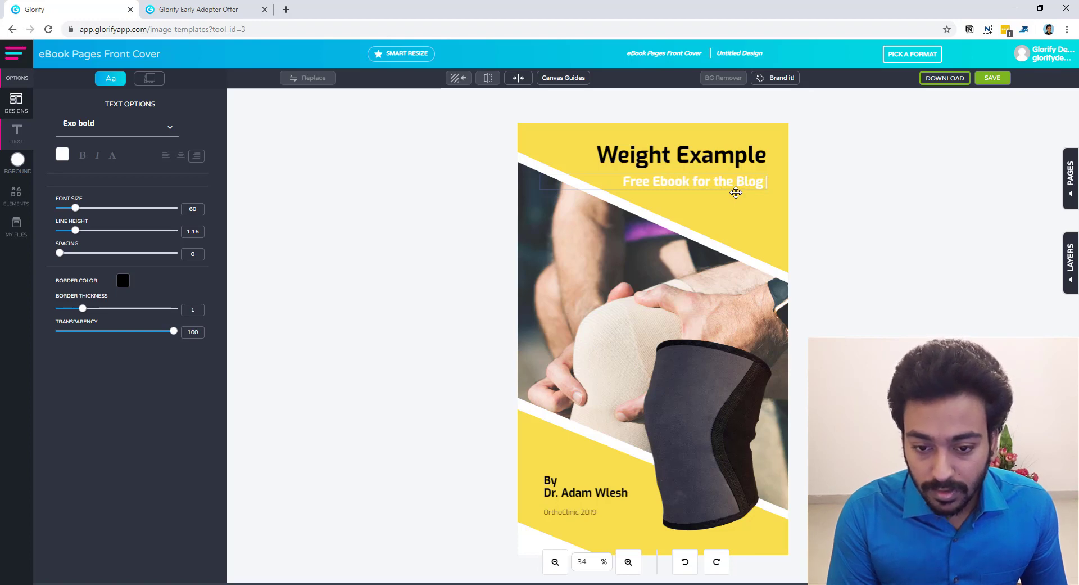
{"action": "type", "text": " Readers"}
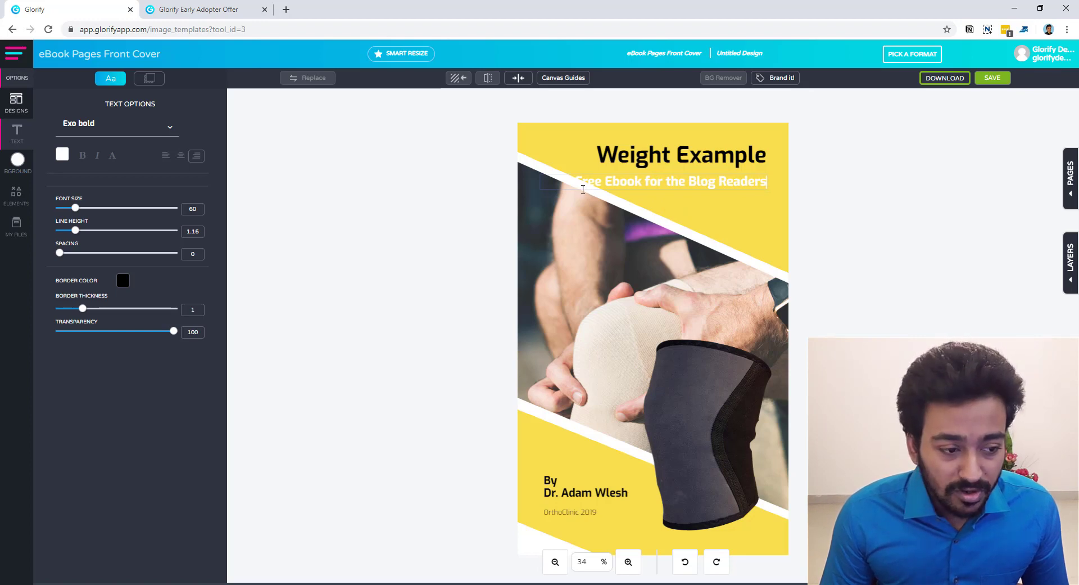
Look through the fonts available for the subtitle and keep the current one
{"action": "left_click", "coordinate": [86, 128]}
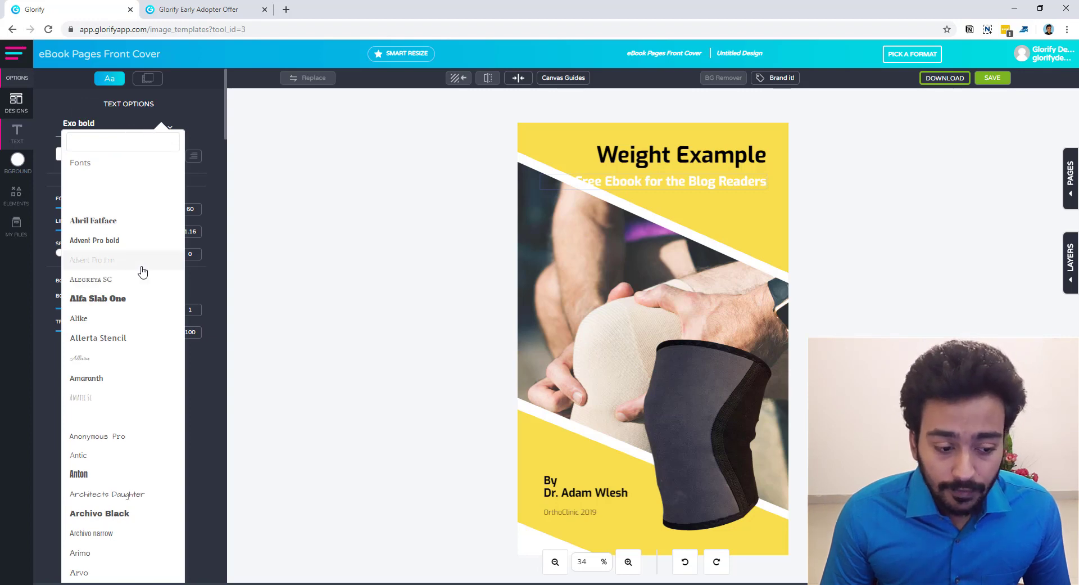
{"action": "scroll", "coordinate": [145, 179], "scroll_direction": "down", "scroll_amount": 2}
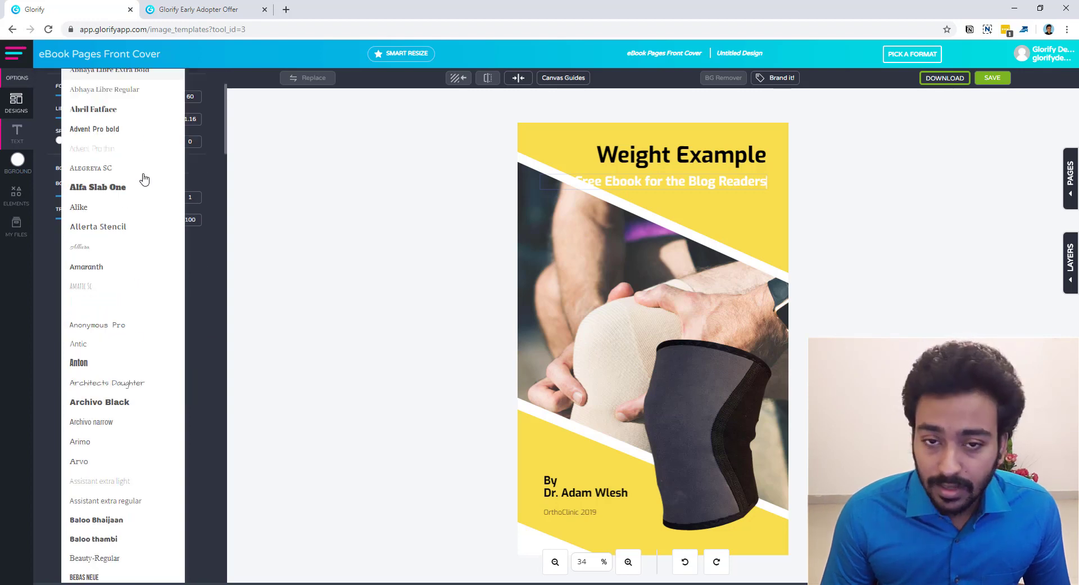
{"action": "scroll", "coordinate": [144, 179], "scroll_direction": "down", "scroll_amount": 6}
{"action": "scroll", "coordinate": [141, 235], "scroll_direction": "up", "scroll_amount": 8}
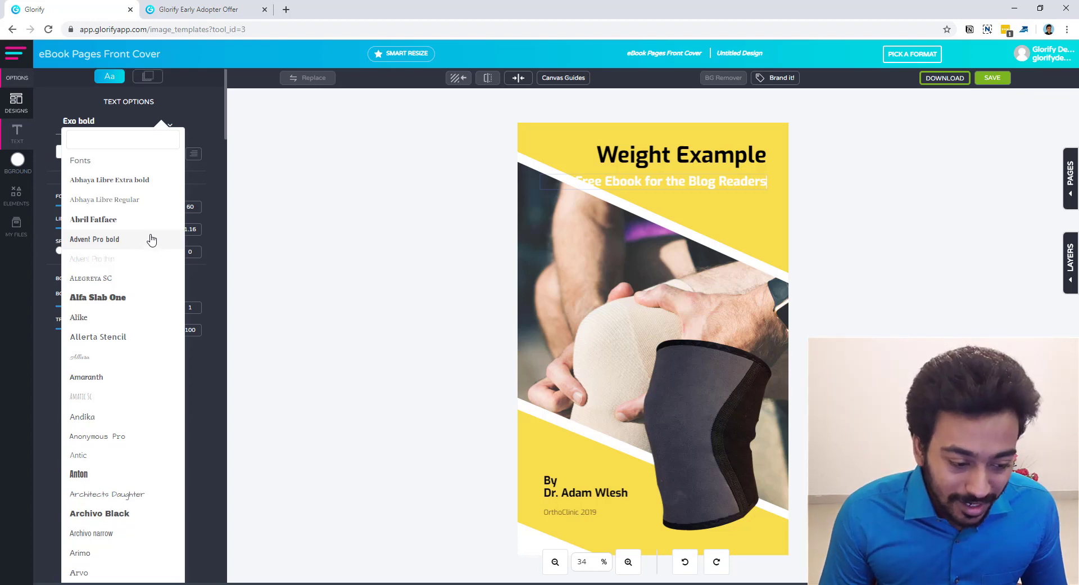
{"action": "scroll", "coordinate": [163, 384], "scroll_direction": "down", "scroll_amount": 7}
{"action": "scroll", "coordinate": [153, 380], "scroll_direction": "down", "scroll_amount": 9}
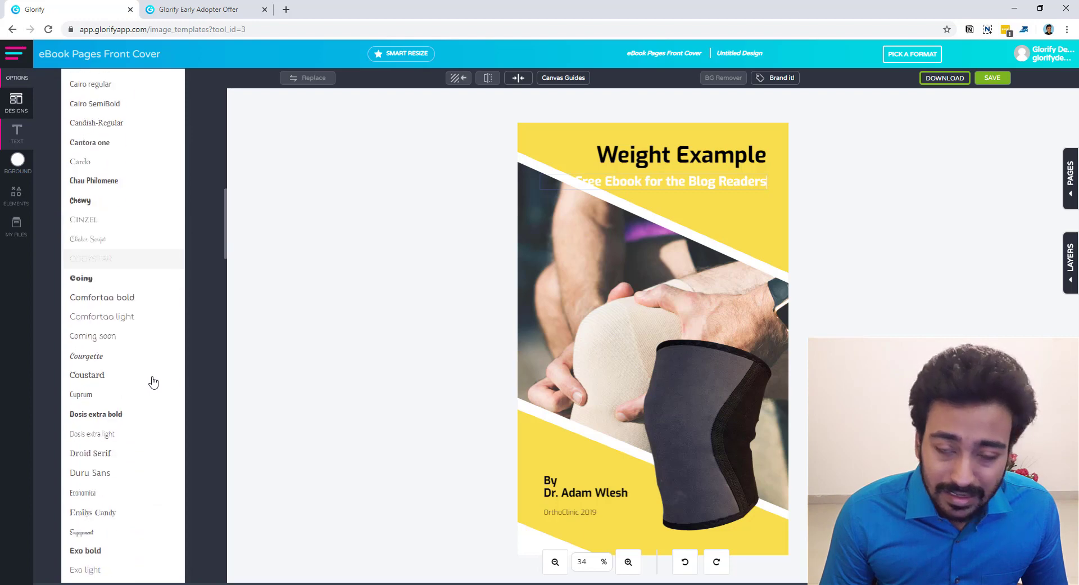
{"action": "scroll", "coordinate": [147, 379], "scroll_direction": "up", "scroll_amount": 11}
{"action": "scroll", "coordinate": [148, 380], "scroll_direction": "up", "scroll_amount": 3}
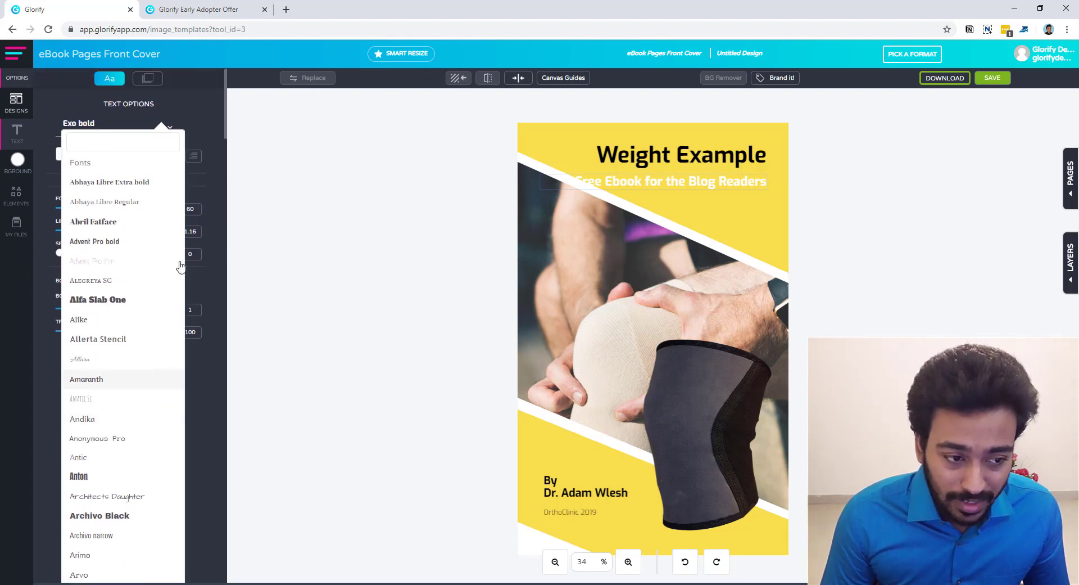
{"action": "left_click", "coordinate": [198, 133]}
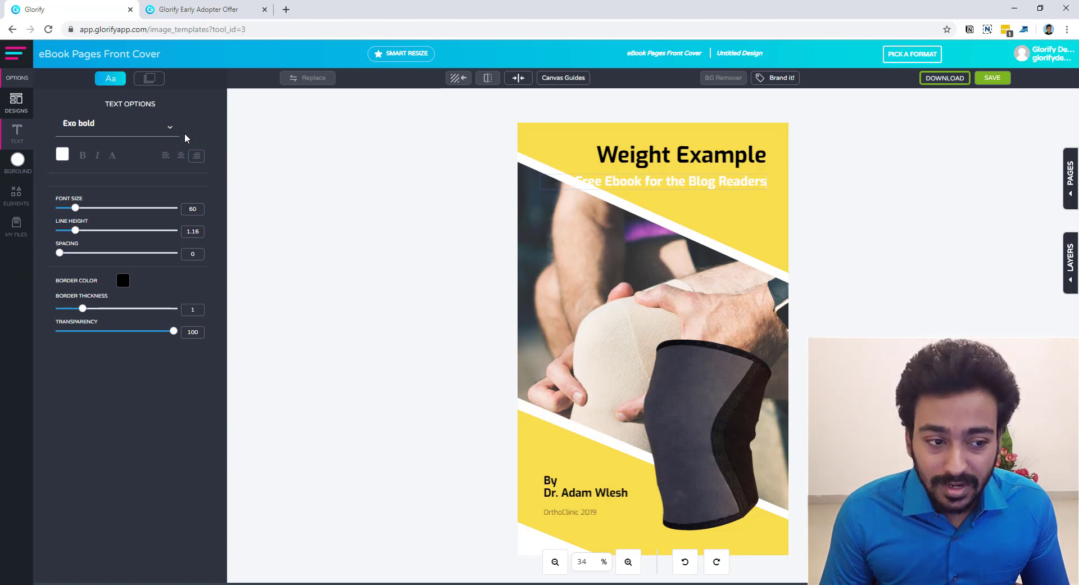
Change the subtitle's text color from white to dark red
{"action": "left_click", "coordinate": [62, 160]}
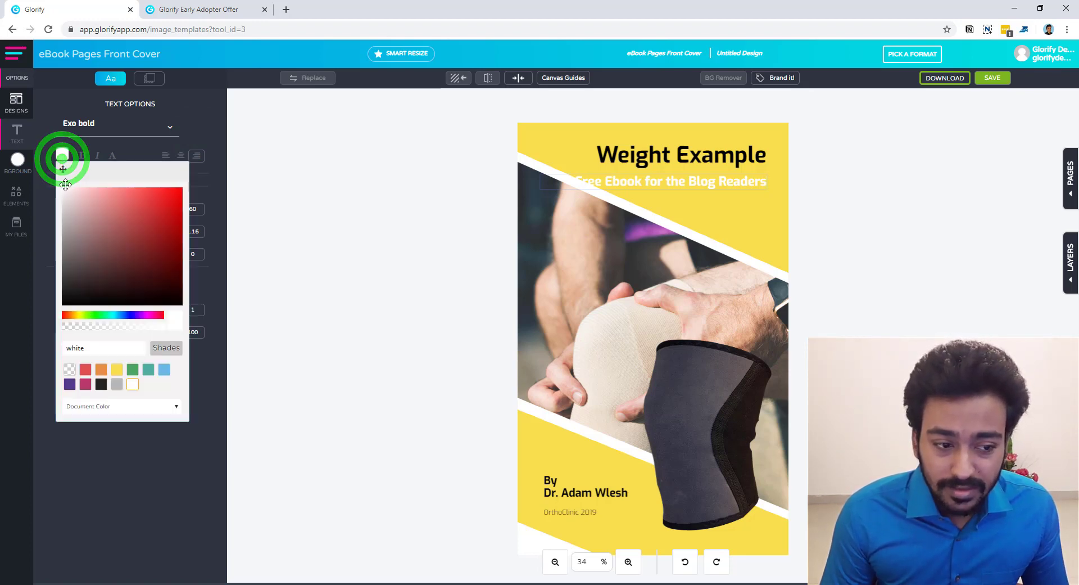
{"action": "left_click", "coordinate": [66, 198]}
{"action": "left_click_drag", "start_coordinate": [74, 205], "coordinate": [157, 253]}
{"action": "left_click", "coordinate": [151, 525]}
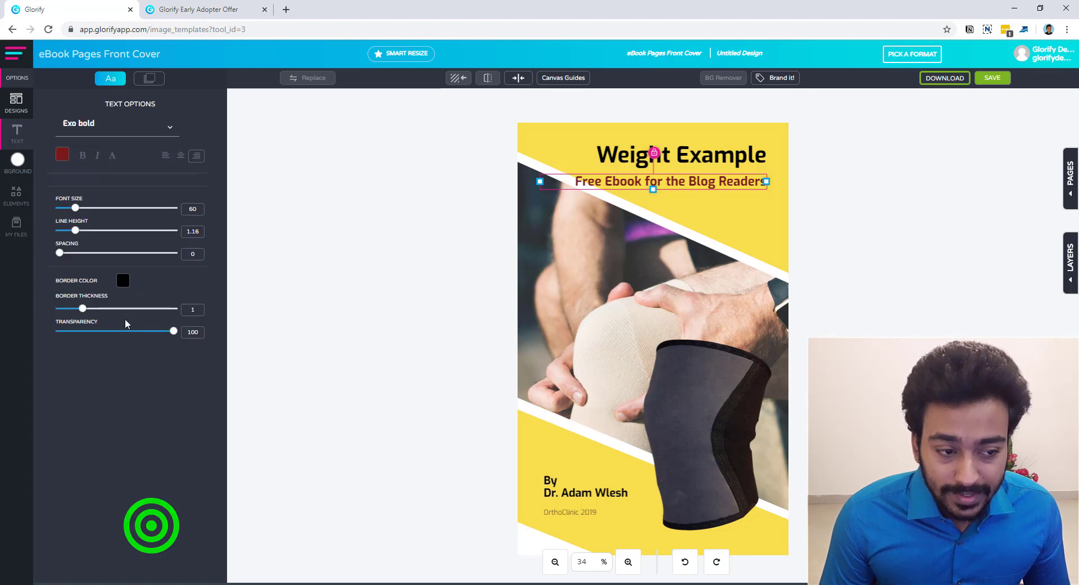
Convert the subtitle to all lowercase and set its font size to 52
{"action": "left_click", "coordinate": [113, 159]}
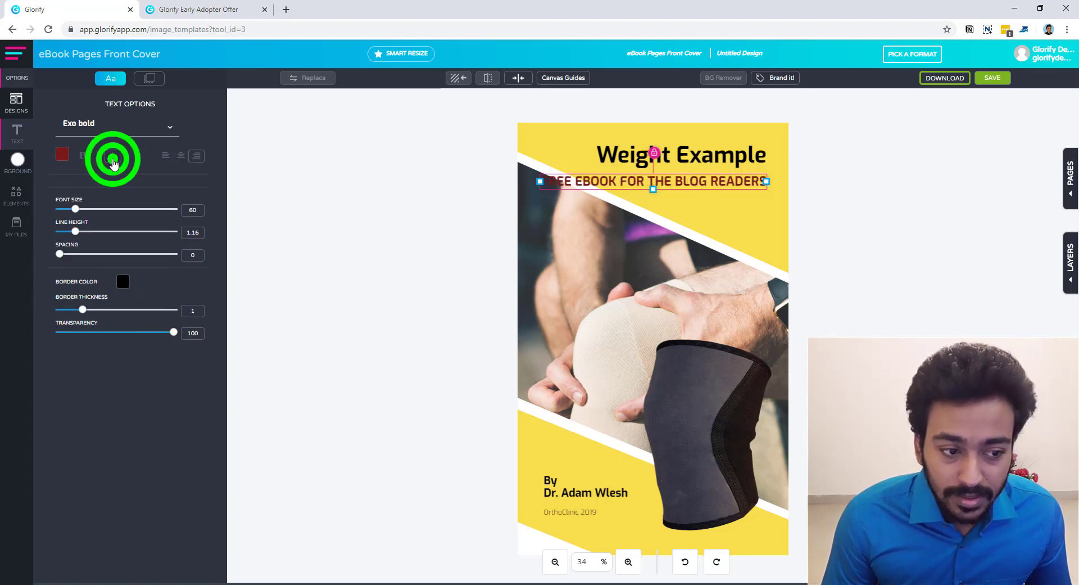
{"action": "left_click", "coordinate": [113, 161]}
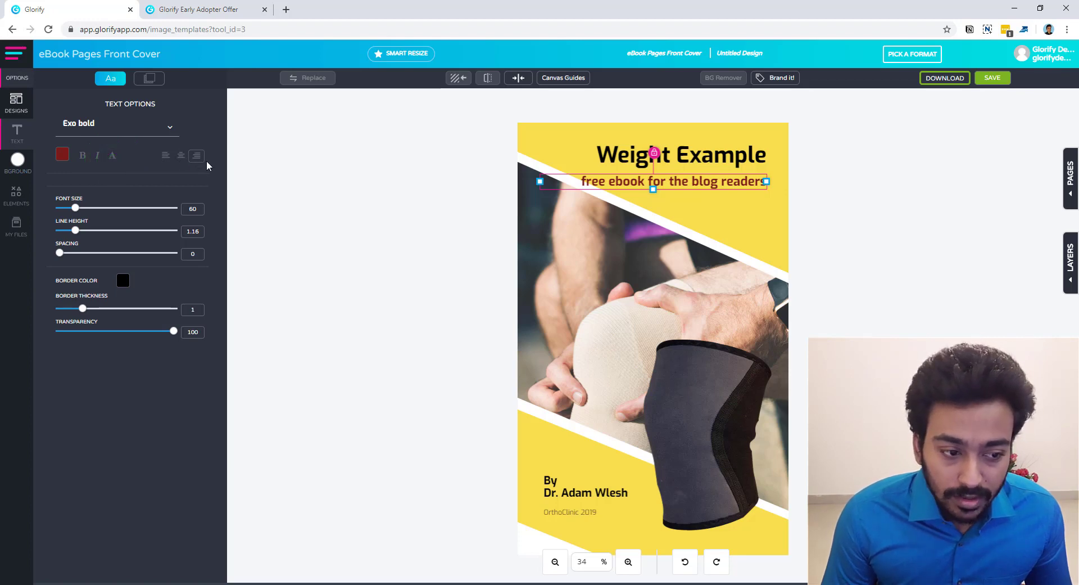
{"action": "left_click", "coordinate": [195, 212]}
{"action": "scroll", "coordinate": [195, 212], "scroll_direction": "down", "scroll_amount": 8}
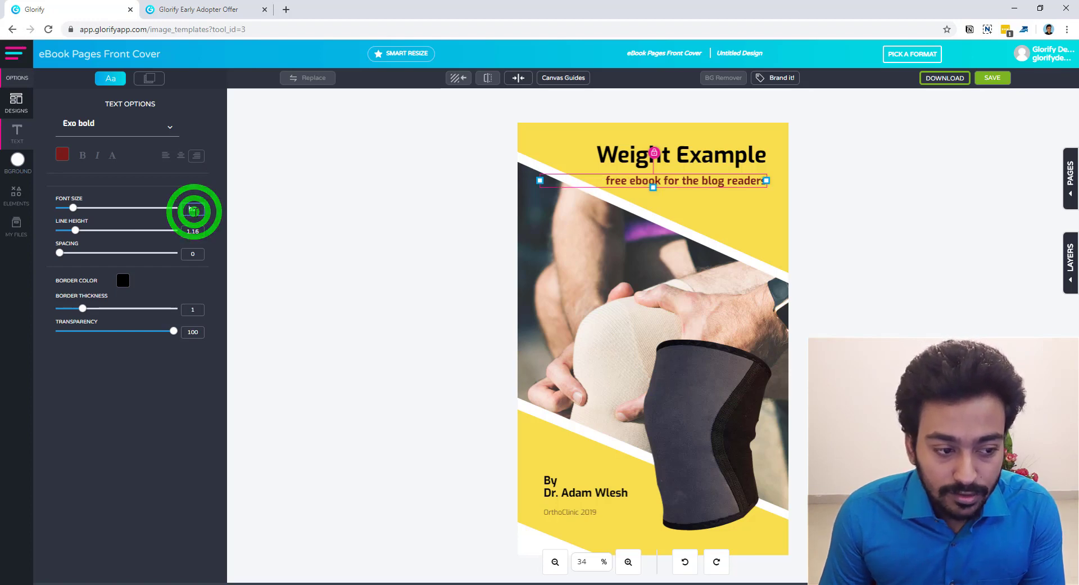
{"action": "left_click_drag", "start_coordinate": [73, 208], "coordinate": [73, 213]}
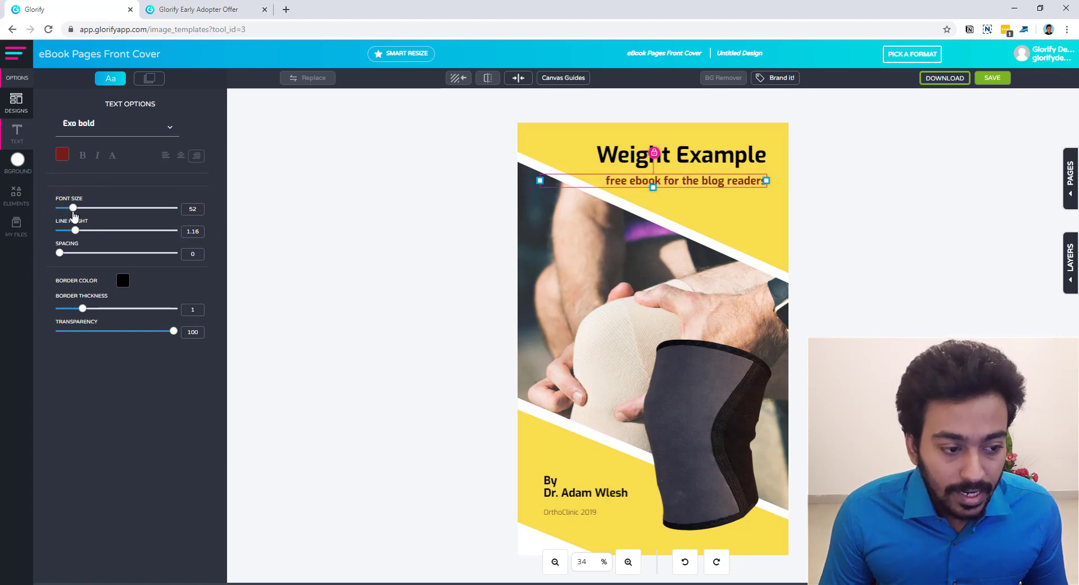
{"action": "left_click", "coordinate": [115, 391]}
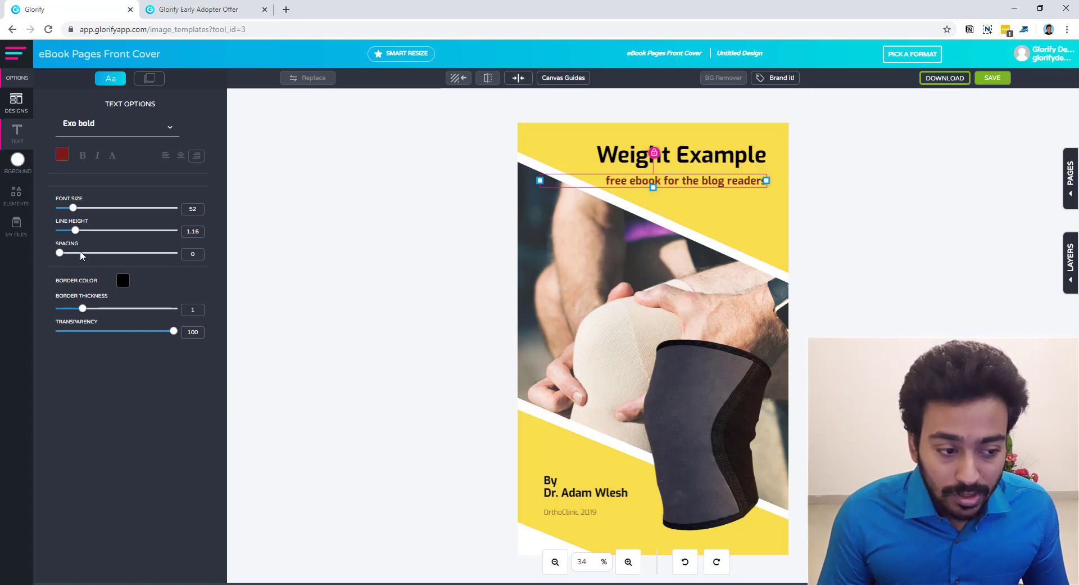
Set the border thickness of the subtitle text to 5, keeping spacing at 0 and transparency at 100
{"action": "mouse_move", "coordinate": [61, 253]}
{"action": "left_mouse_down"}
{"action": "mouse_move", "coordinate": [77, 262]}
{"action": "mouse_move", "coordinate": [62, 261]}
{"action": "left_mouse_up"}
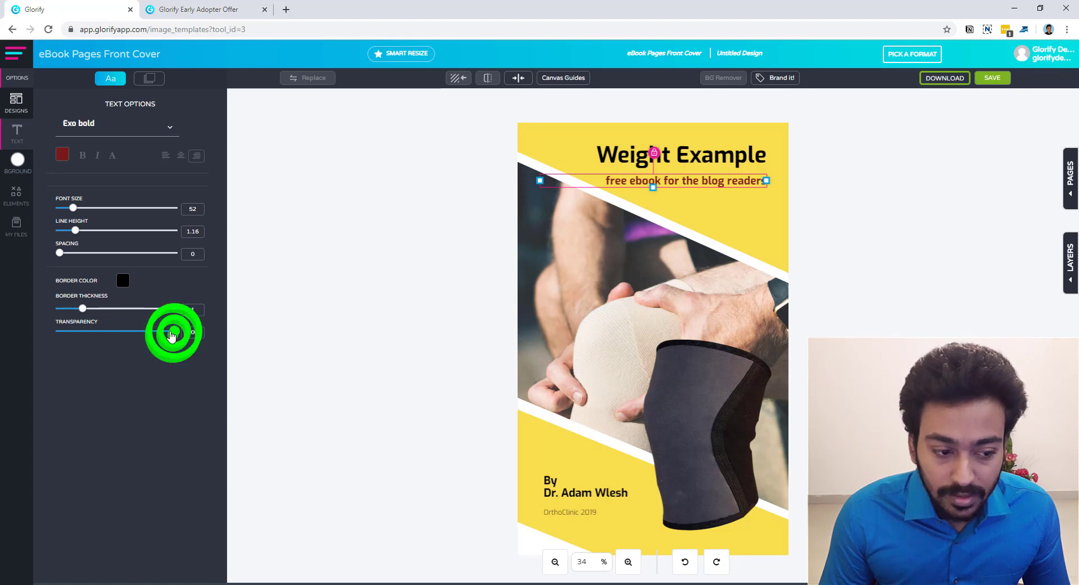
{"action": "mouse_move", "coordinate": [174, 331]}
{"action": "left_mouse_down"}
{"action": "mouse_move", "coordinate": [92, 333]}
{"action": "mouse_move", "coordinate": [176, 335]}
{"action": "left_mouse_up"}
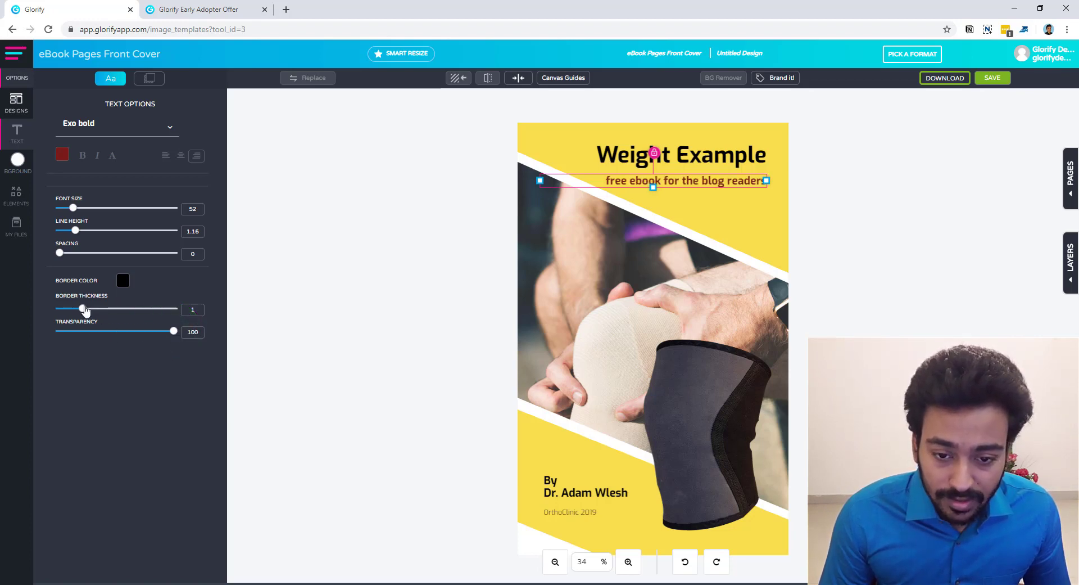
{"action": "left_click_drag", "start_coordinate": [83, 309], "coordinate": [196, 324]}
{"action": "left_click", "coordinate": [133, 372]}
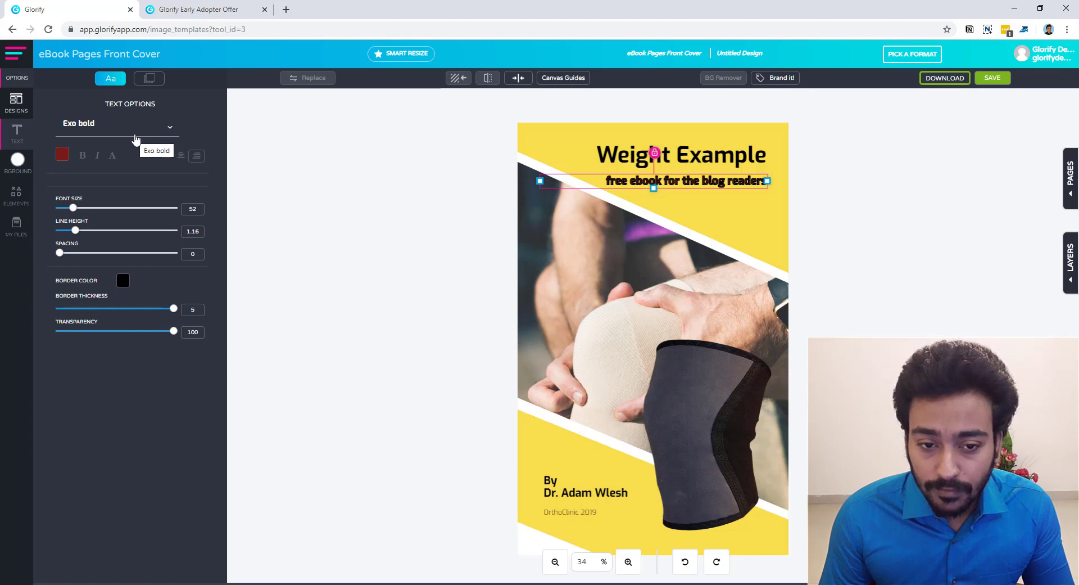
Turn on the drop shadow for the subtitle and deselect the text
{"action": "left_click", "coordinate": [149, 78]}
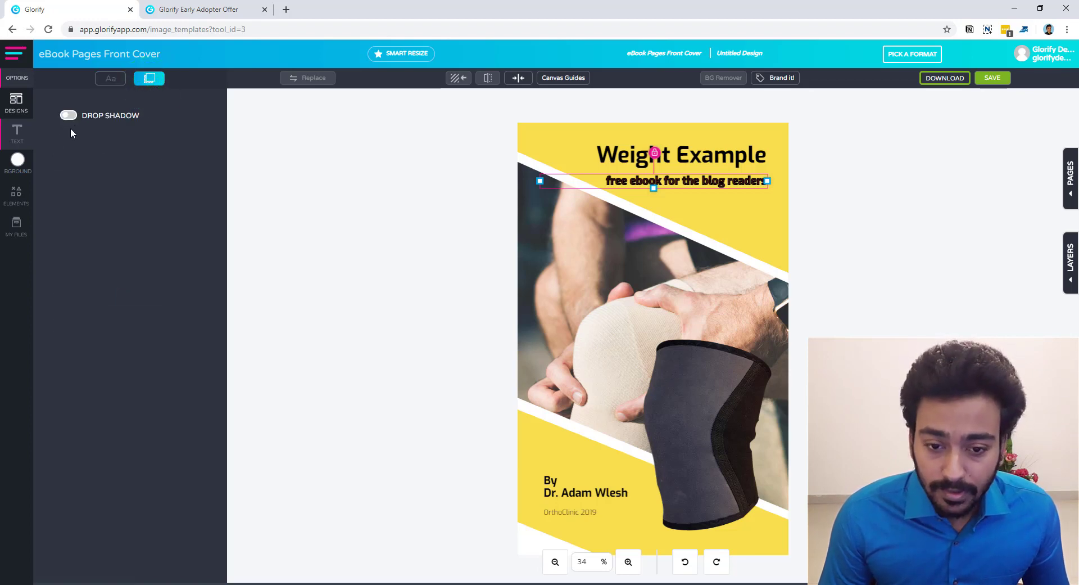
{"action": "left_click", "coordinate": [76, 120]}
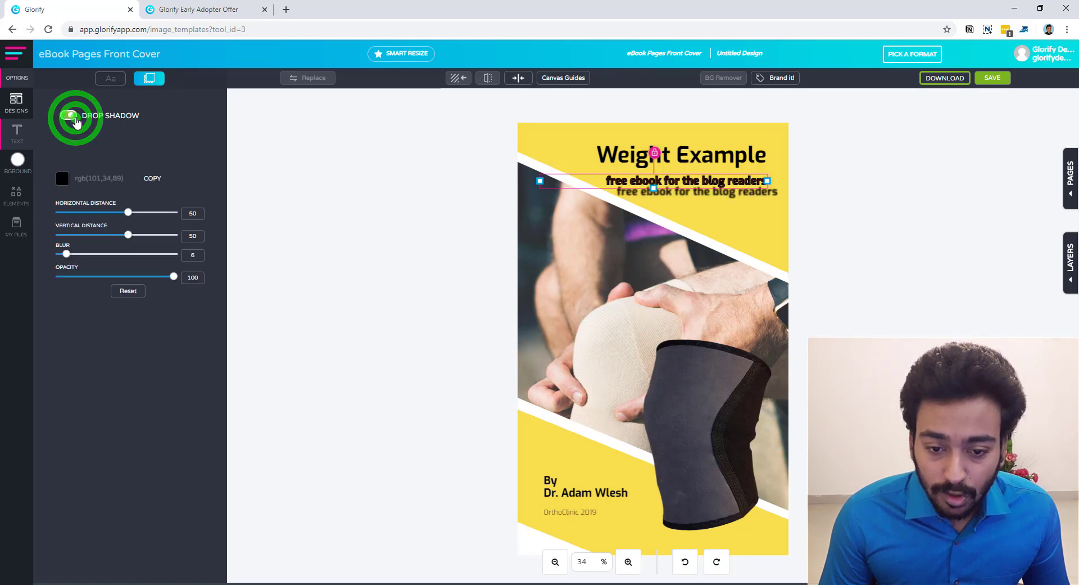
{"action": "left_click", "coordinate": [486, 222]}
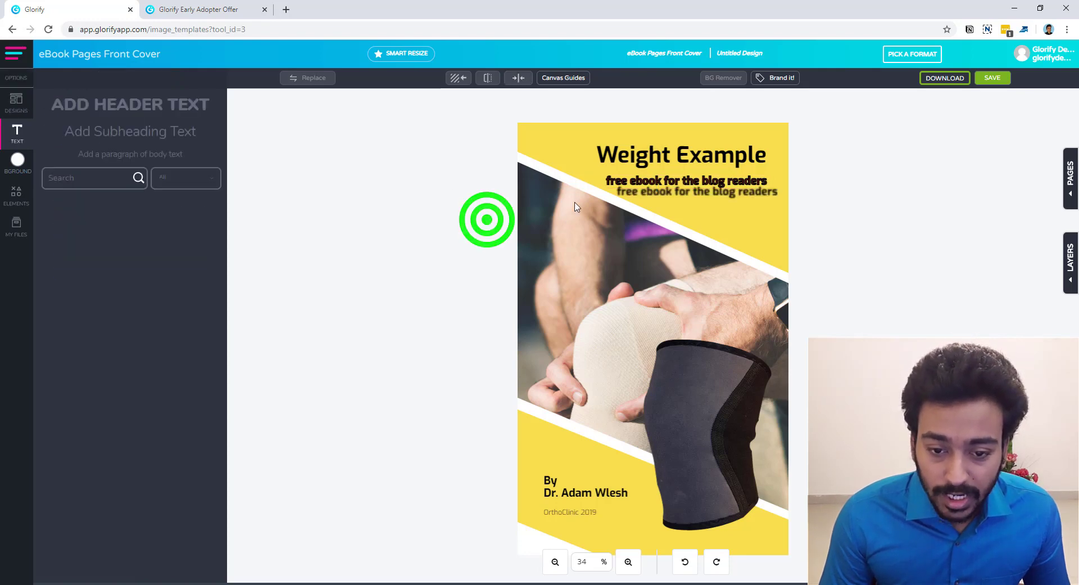
Soften the subtitle's drop shadow by setting its opacity to 61 and its blur to 11
{"action": "left_click", "coordinate": [662, 185]}
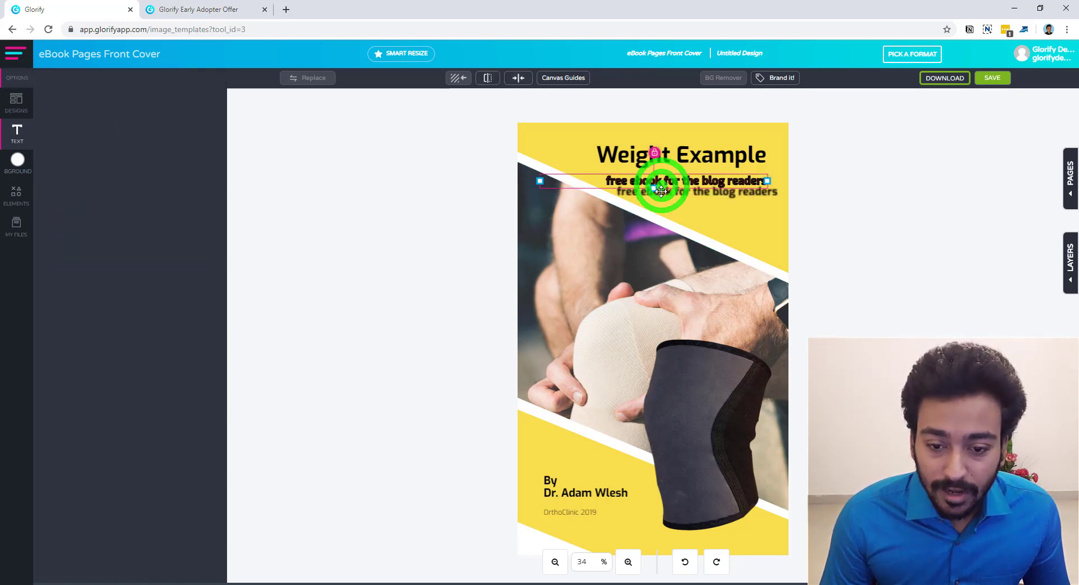
{"action": "left_click", "coordinate": [670, 191]}
{"action": "left_click", "coordinate": [697, 181]}
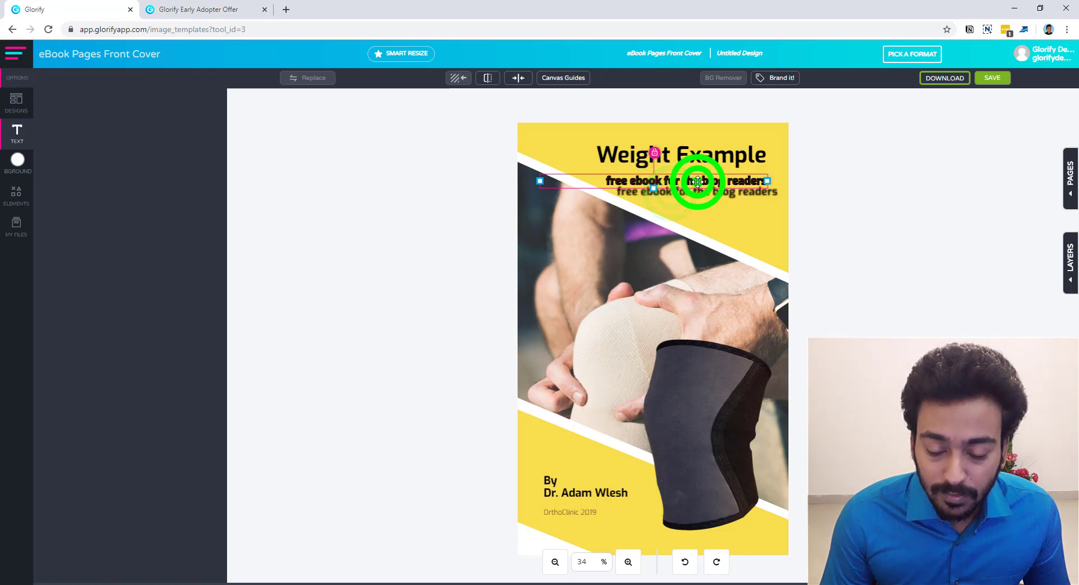
{"action": "double_click", "coordinate": [697, 181]}
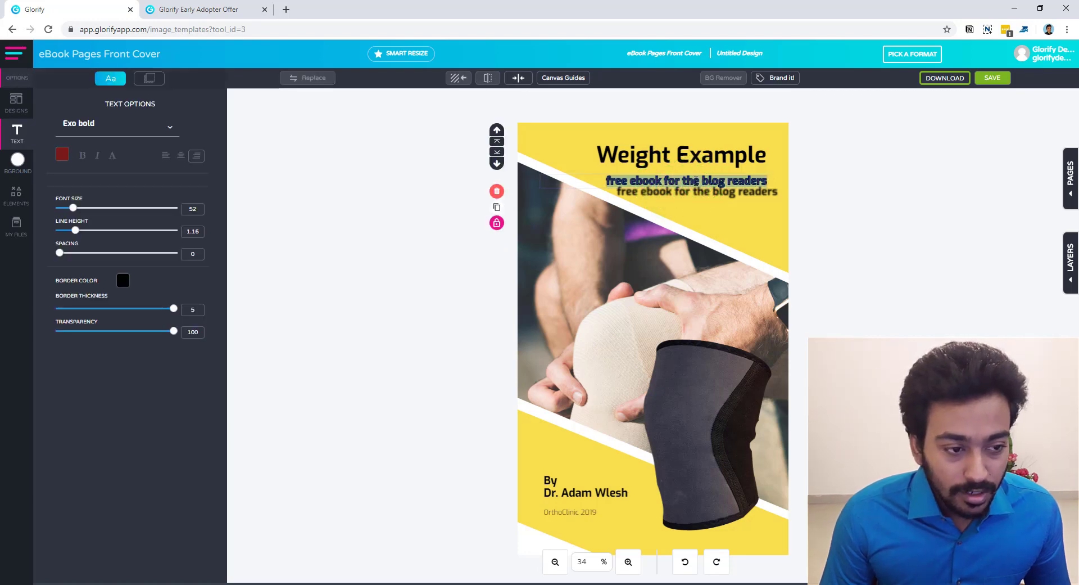
{"action": "left_click", "coordinate": [149, 77]}
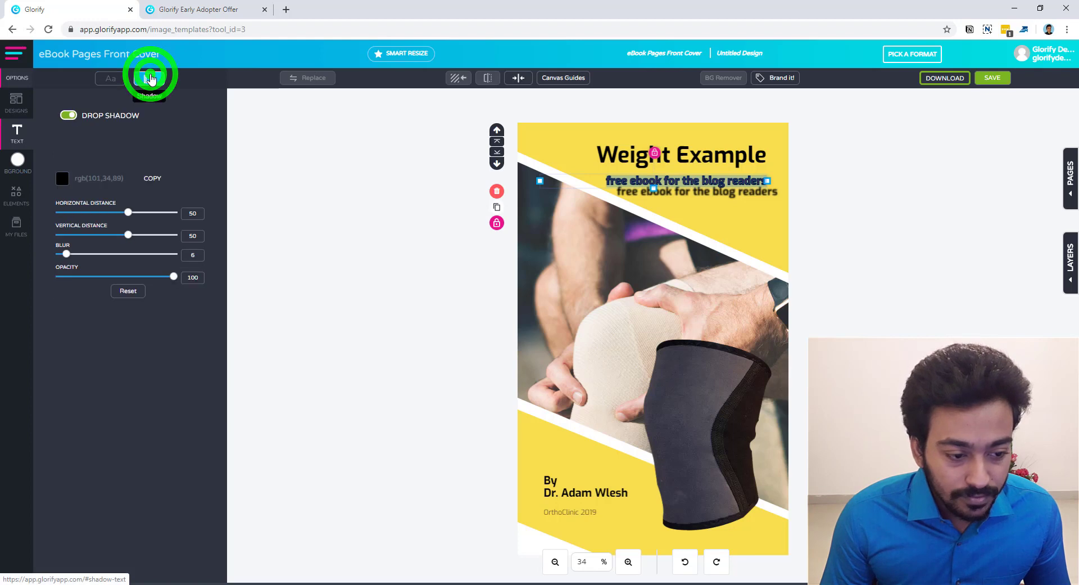
{"action": "left_click_drag", "start_coordinate": [175, 277], "coordinate": [130, 278]}
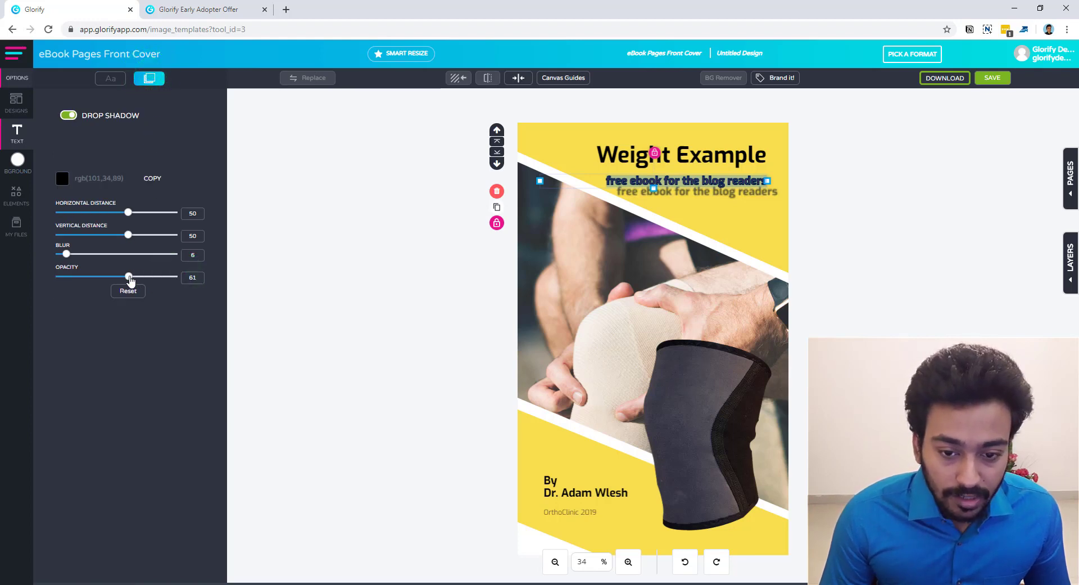
{"action": "left_click", "coordinate": [66, 254]}
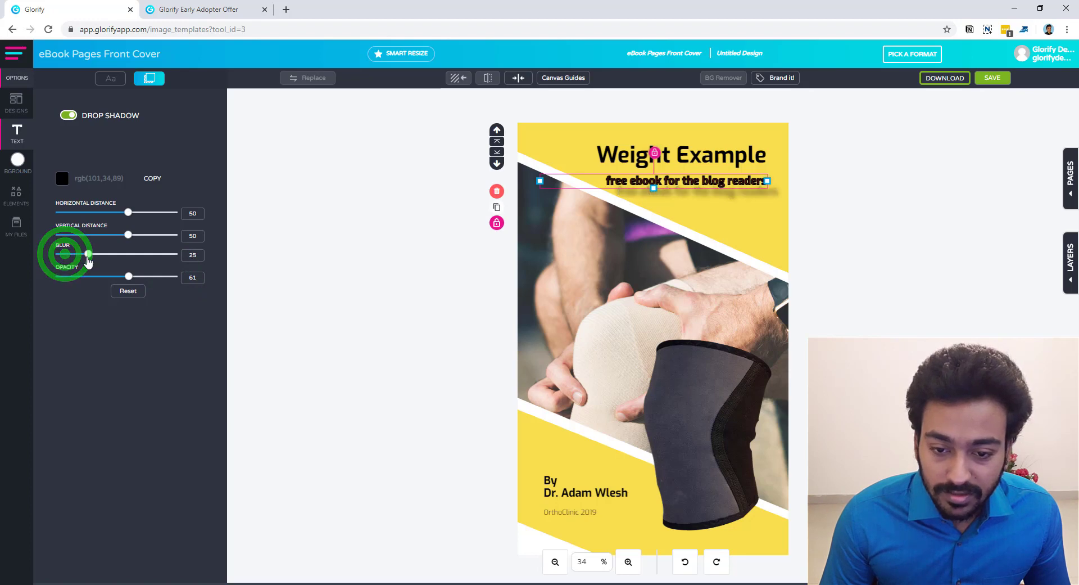
{"action": "left_click_drag", "start_coordinate": [66, 258], "coordinate": [72, 255]}
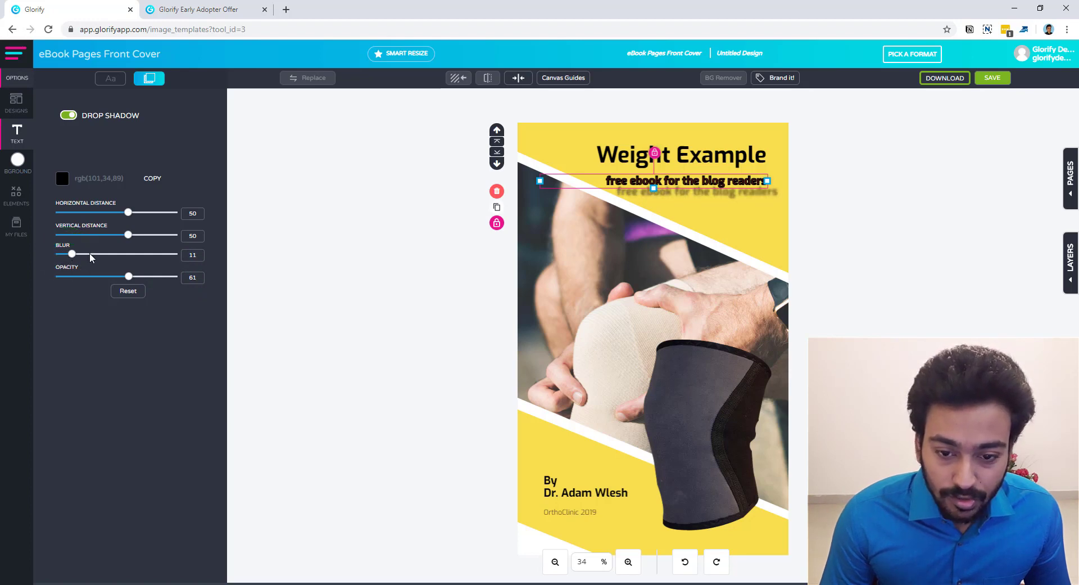
Set the subtitle shadow's horizontal distance to 3, vertical distance to 6 and color to light grey rgb(204, 194, 194), leaving nothing selected
{"action": "left_click_drag", "start_coordinate": [130, 234], "coordinate": [68, 236]}
{"action": "left_click", "coordinate": [63, 178]}
{"action": "left_click", "coordinate": [148, 509]}
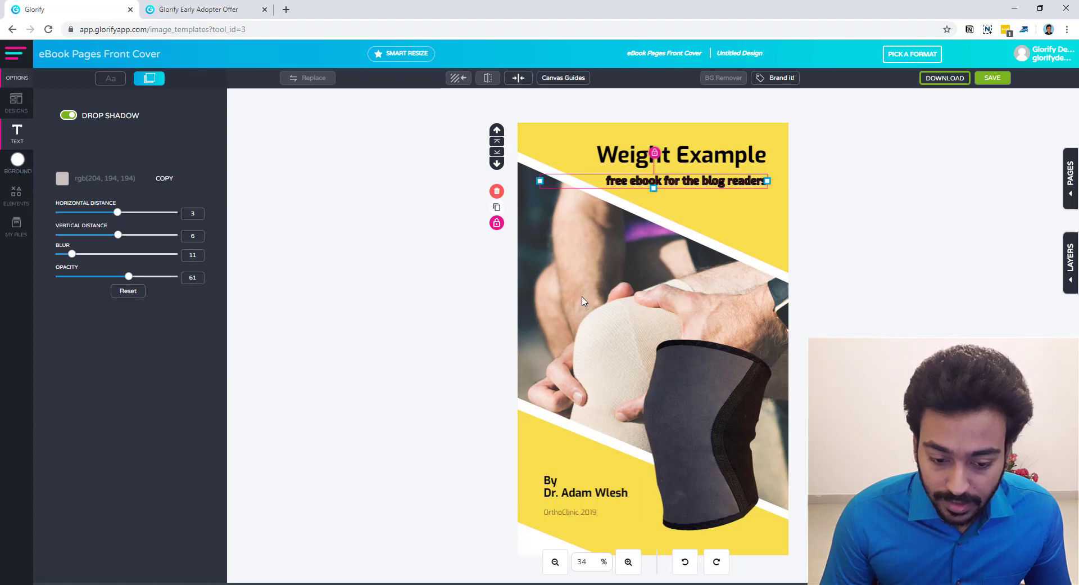
{"action": "left_click", "coordinate": [540, 443]}
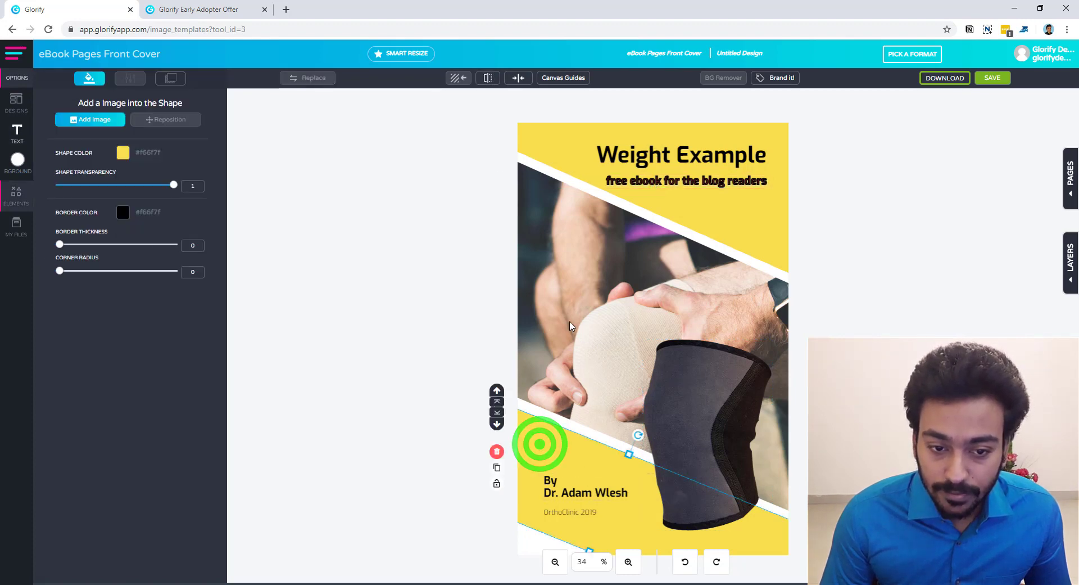
{"action": "left_click", "coordinate": [530, 136]}
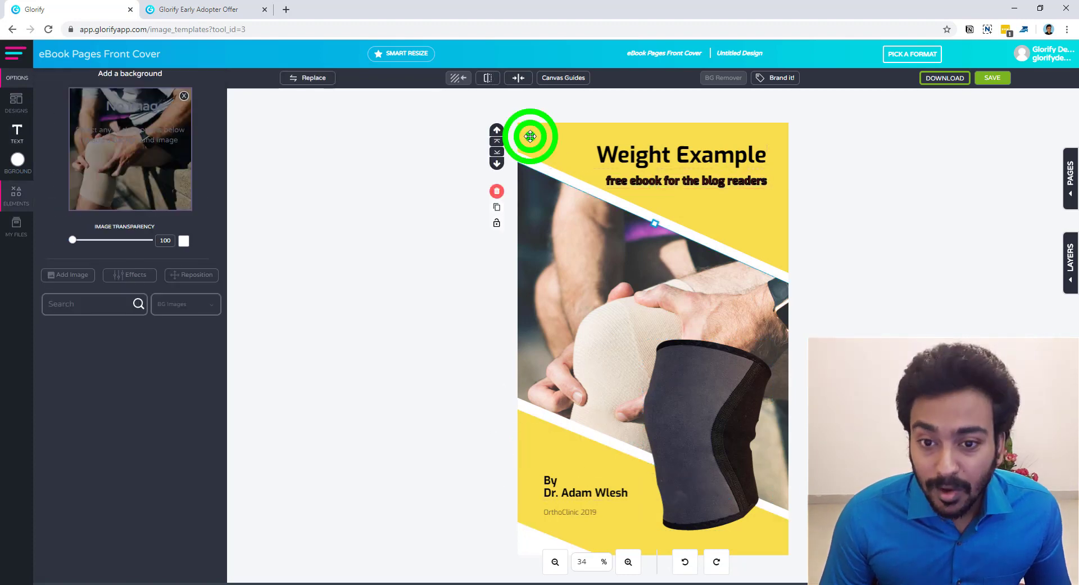
{"action": "left_click", "coordinate": [923, 269]}
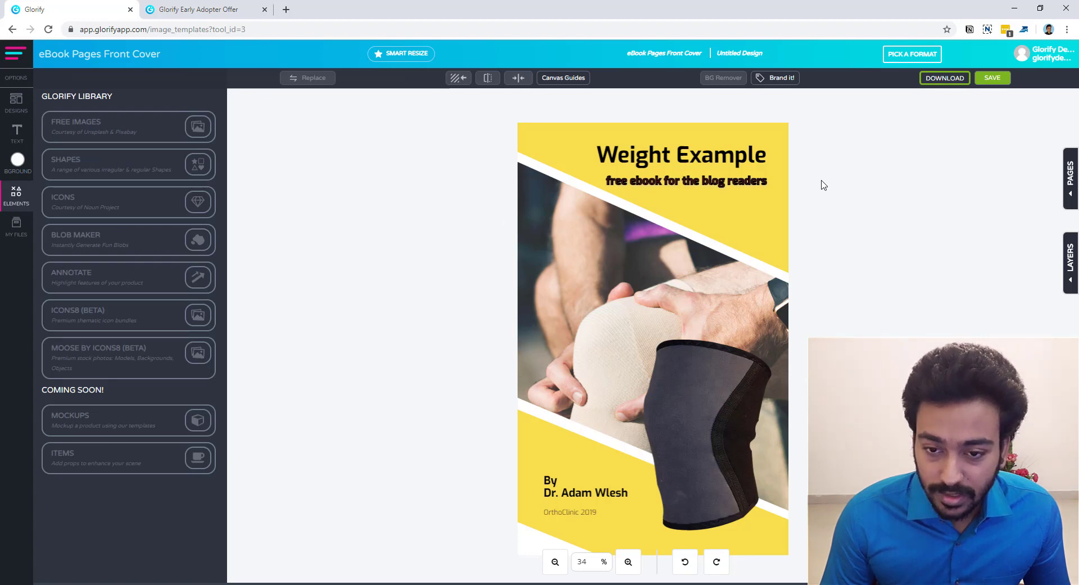
Recolor the cover with the Alston Weight Loss Blog brand palette, regenerating until it has lavender shapes, black text and a purple knee sleeve
{"action": "left_click", "coordinate": [779, 79]}
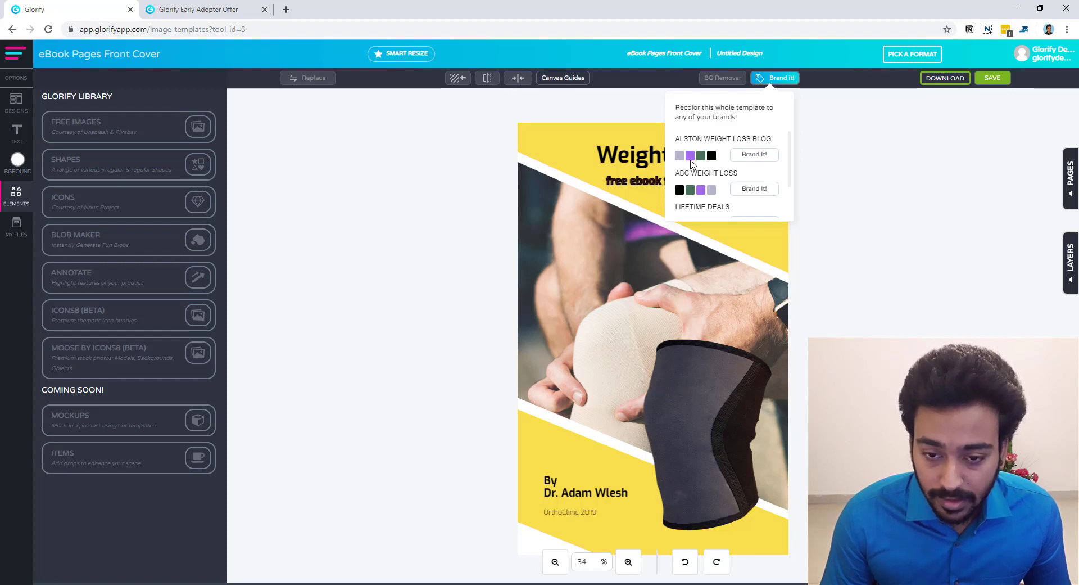
{"action": "left_click", "coordinate": [757, 158]}
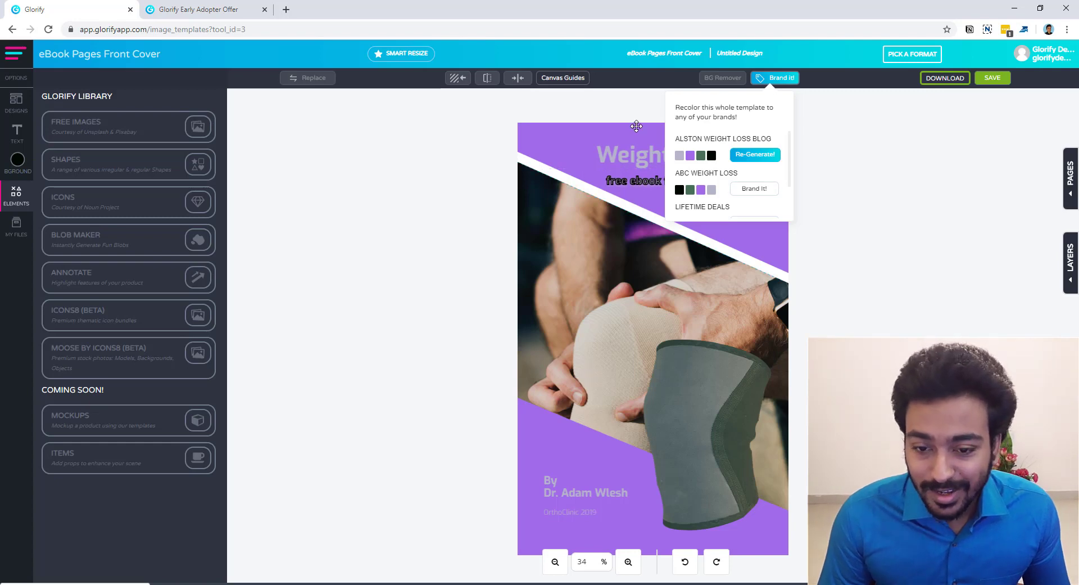
{"action": "left_click", "coordinate": [756, 157]}
{"action": "left_click", "coordinate": [756, 157]}
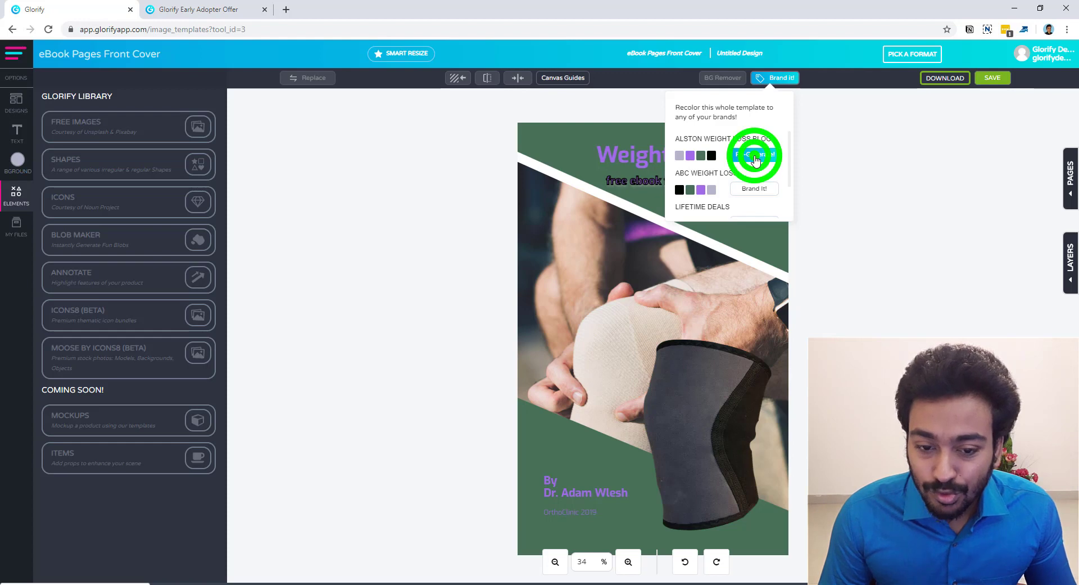
{"action": "left_click", "coordinate": [756, 158]}
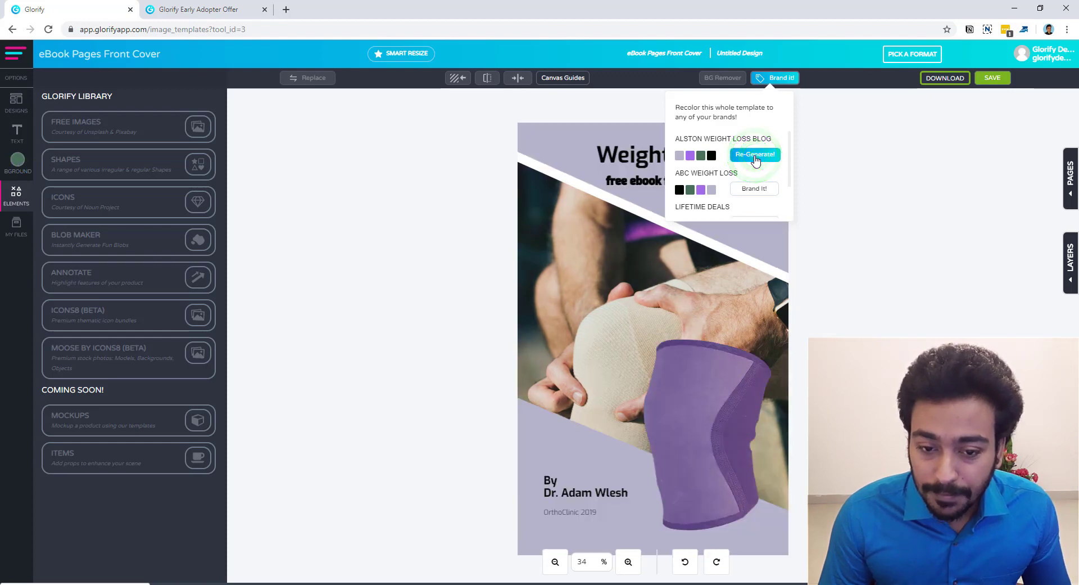
{"action": "left_click", "coordinate": [756, 157]}
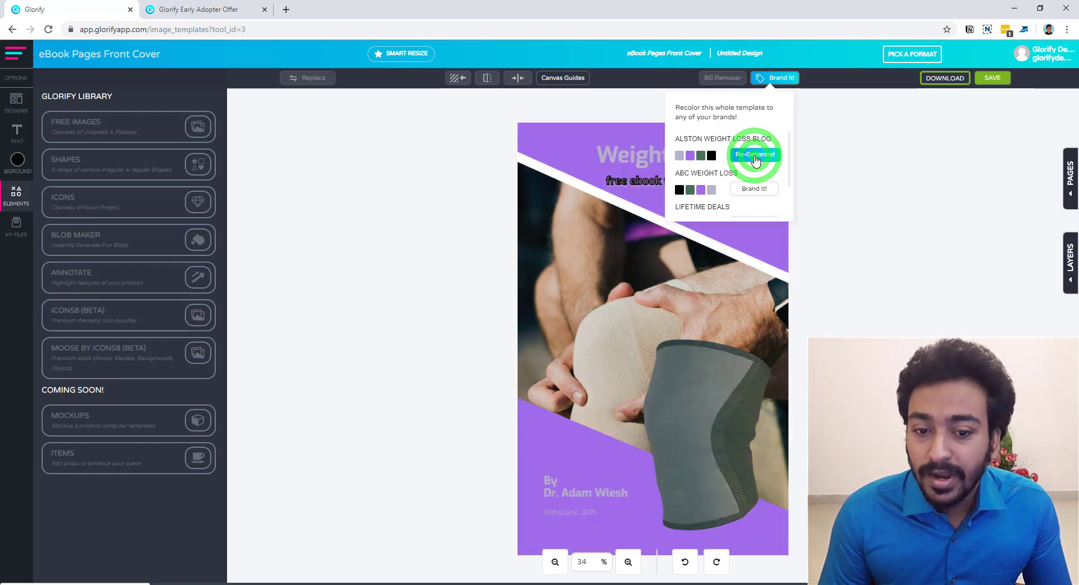
{"action": "left_click", "coordinate": [756, 158]}
{"action": "left_click", "coordinate": [756, 159]}
{"action": "left_click", "coordinate": [756, 159]}
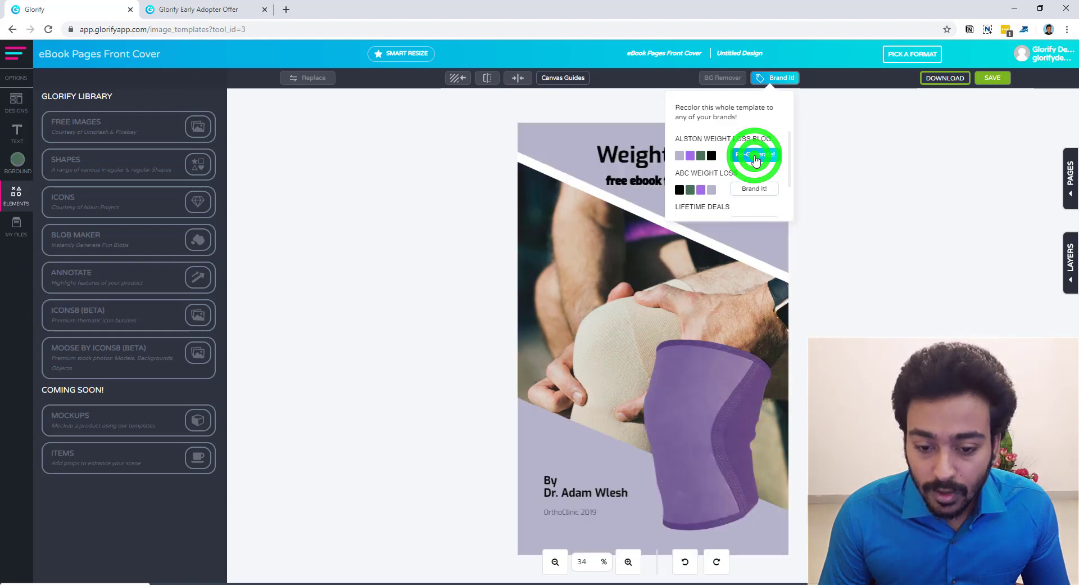
{"action": "left_click", "coordinate": [871, 210]}
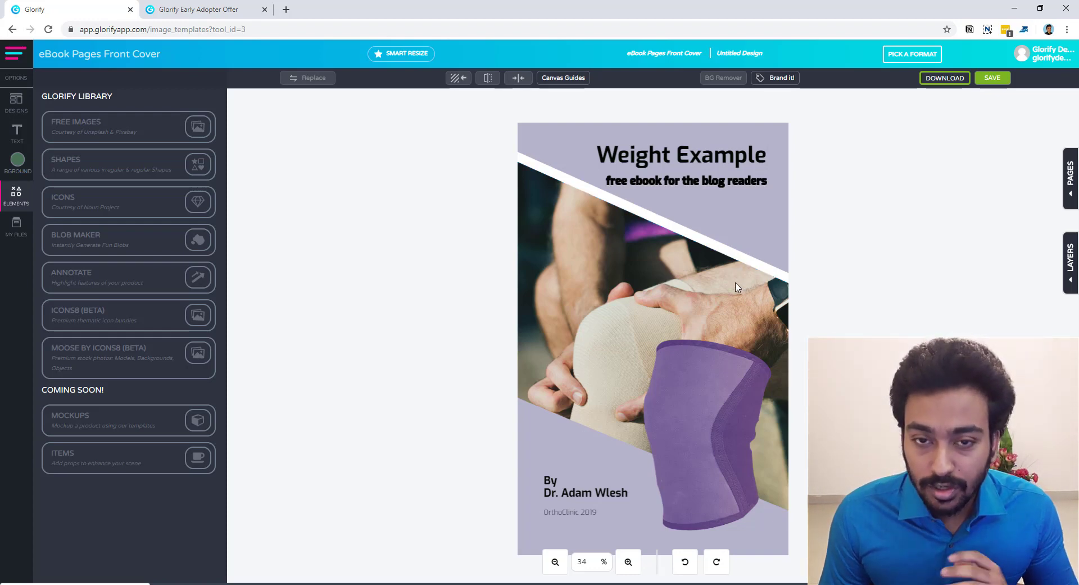
{"action": "left_click", "coordinate": [733, 239]}
{"action": "left_click", "coordinate": [836, 316]}
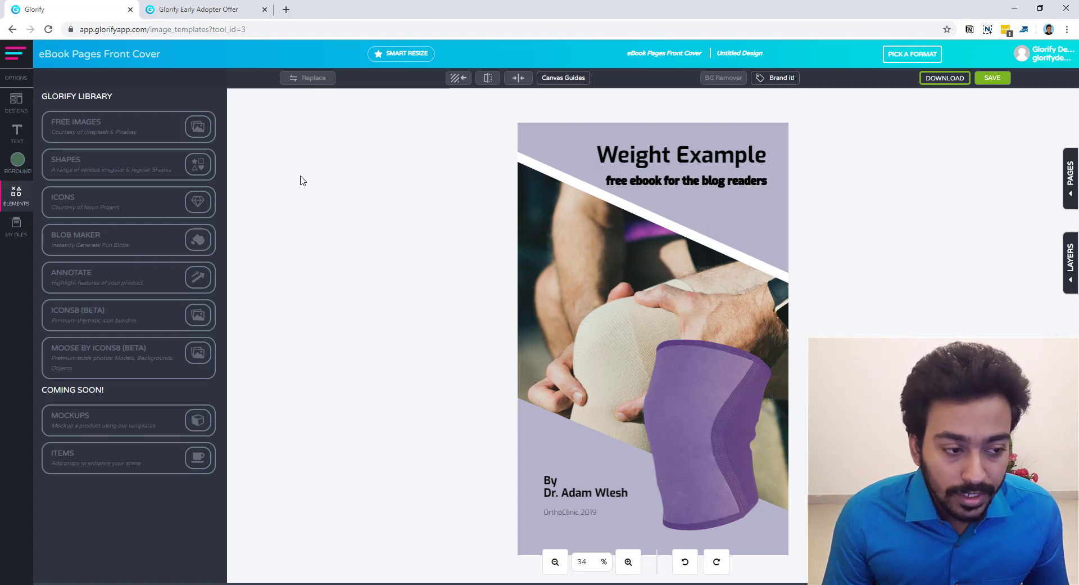
Look through the ready-made text designs under Features Badges and return the category filter to All, discarding any stray paragraph text
{"action": "left_click", "coordinate": [19, 135]}
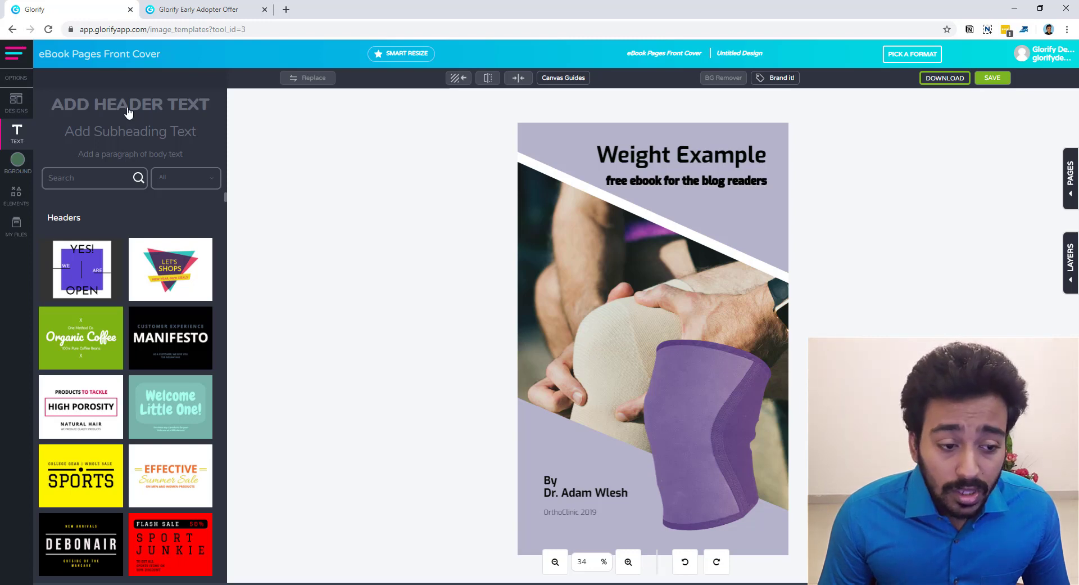
{"action": "left_click", "coordinate": [214, 183]}
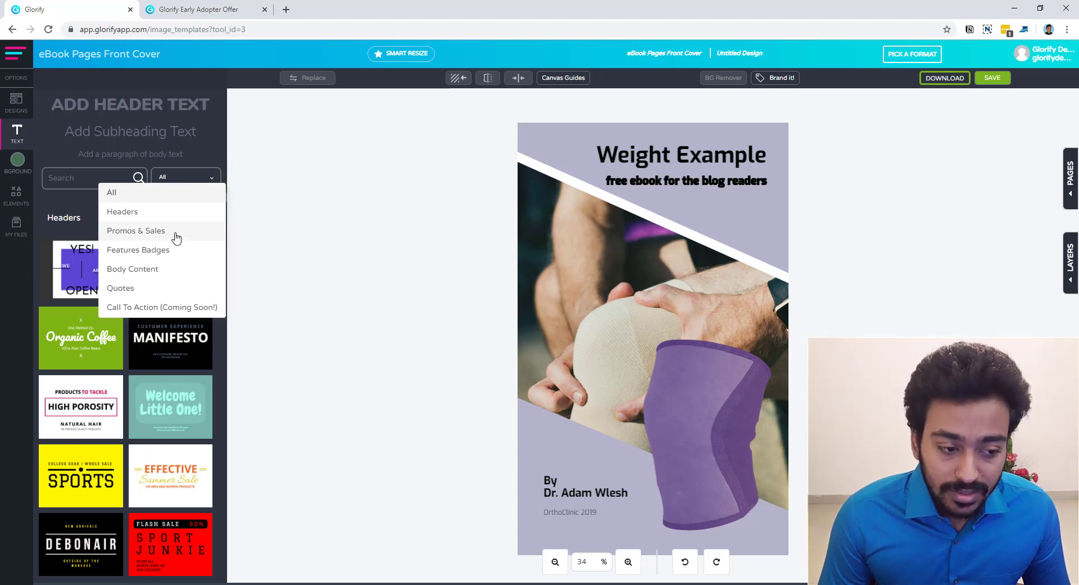
{"action": "left_click", "coordinate": [164, 250]}
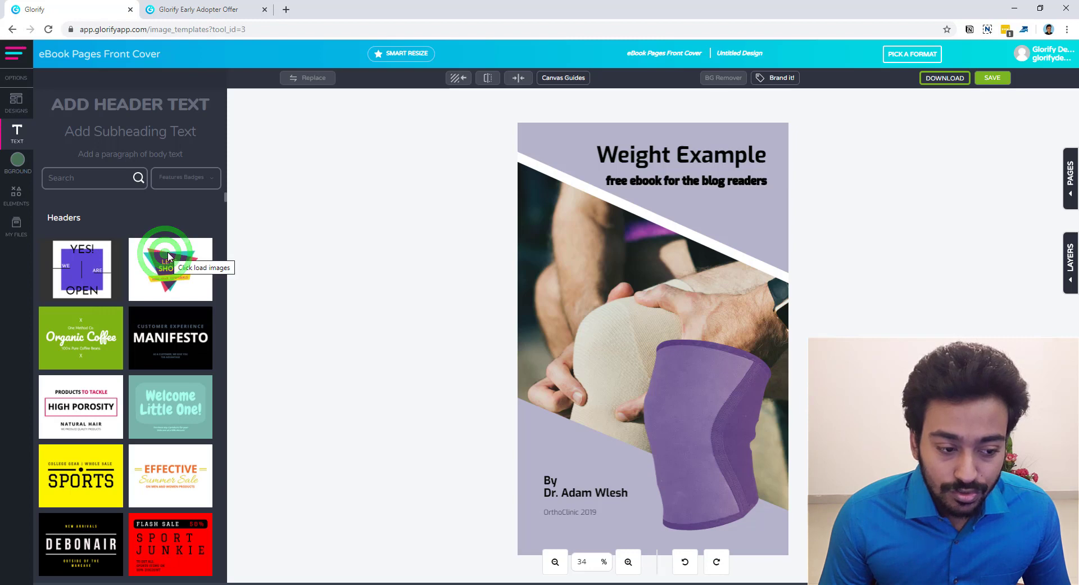
{"action": "left_click", "coordinate": [203, 177]}
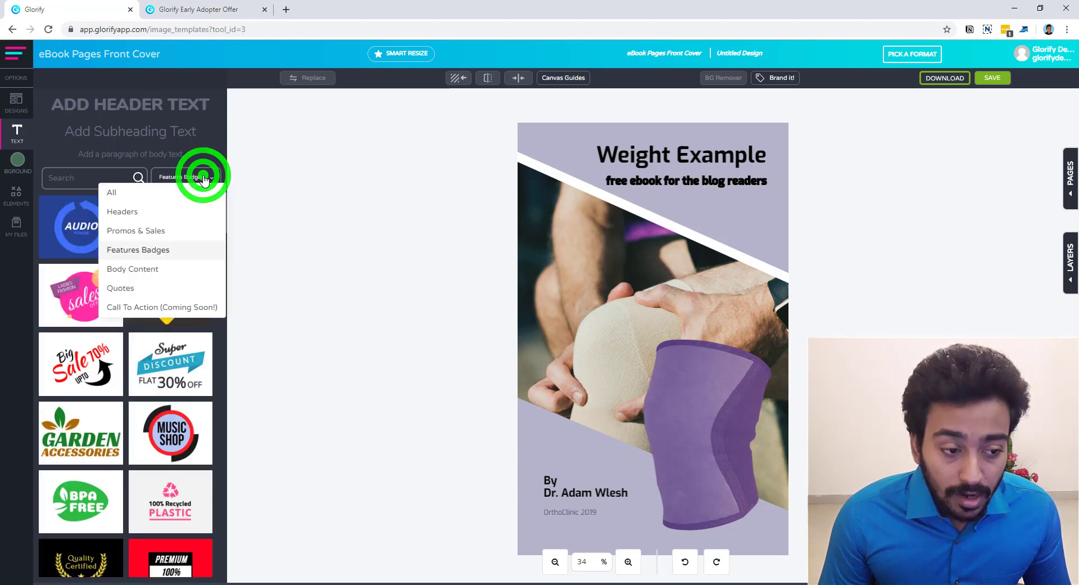
{"action": "left_click", "coordinate": [149, 192]}
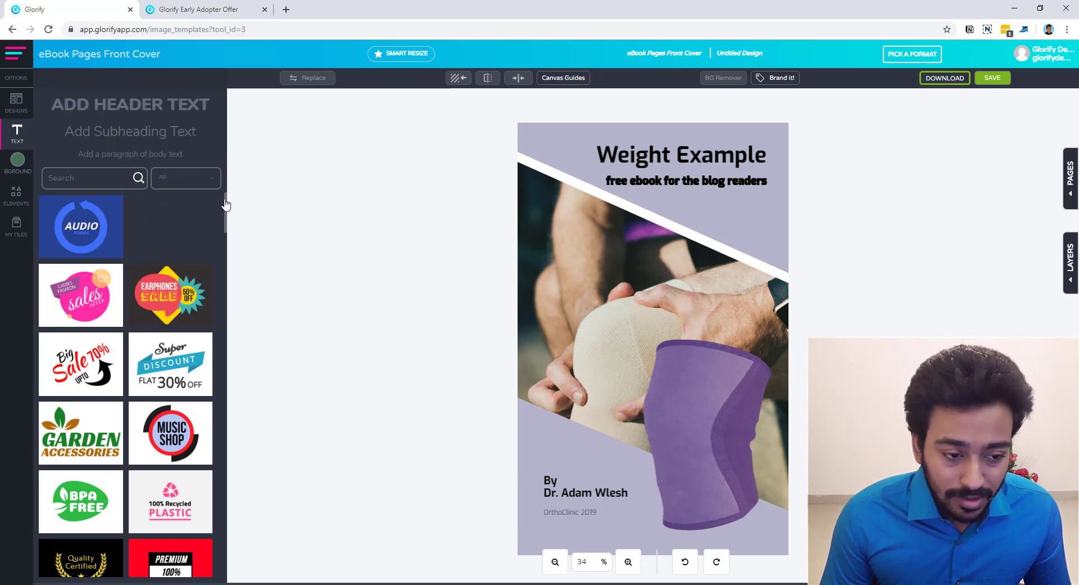
{"action": "left_click", "coordinate": [215, 151]}
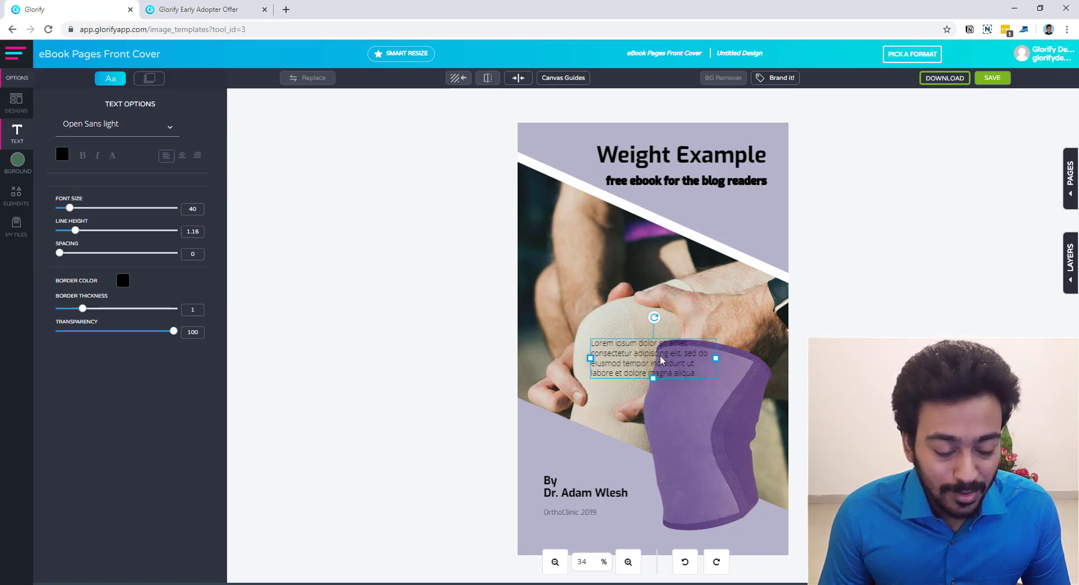
{"action": "key", "text": "Delete"}
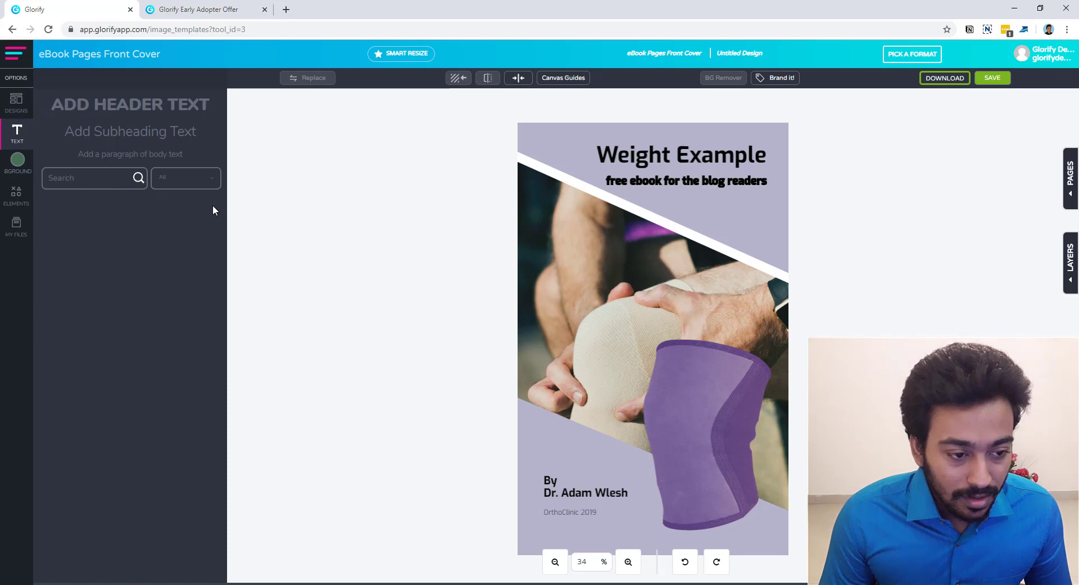
Reload the full list of text designs and browse its headers, feature badges and sale designs
{"action": "left_click", "coordinate": [184, 180]}
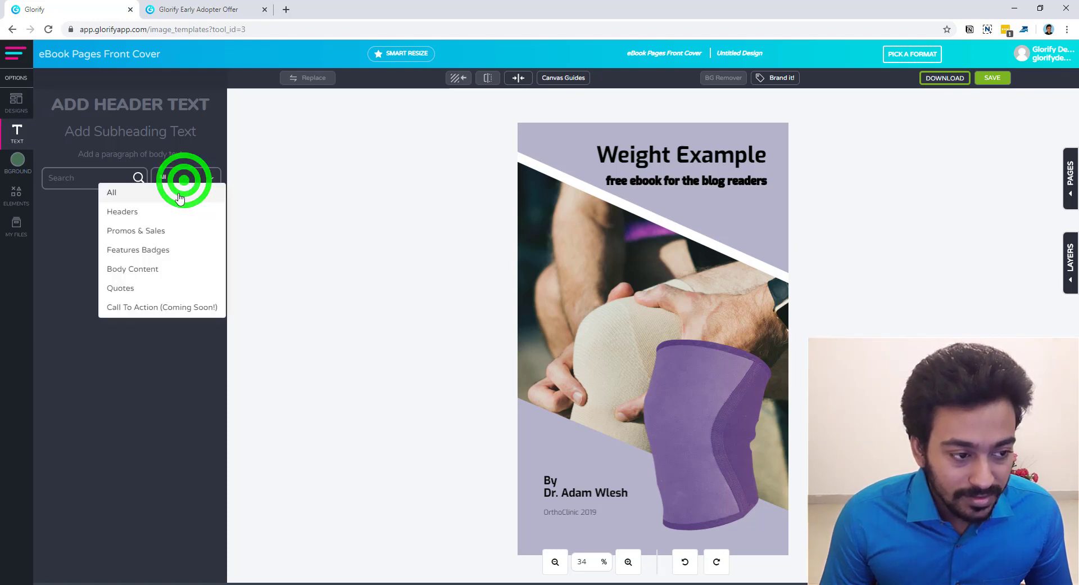
{"action": "left_click", "coordinate": [19, 113]}
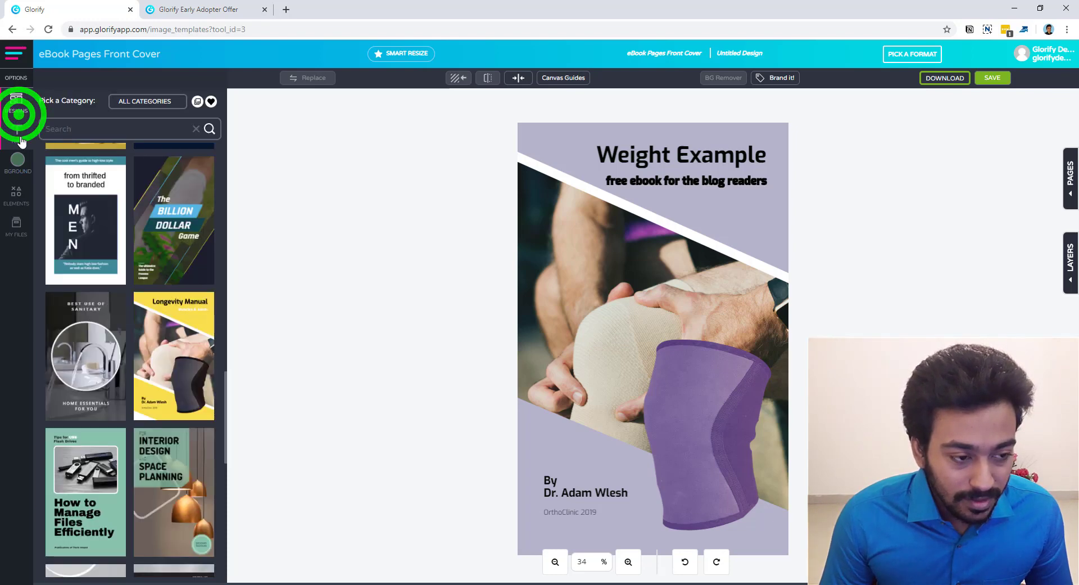
{"action": "left_click", "coordinate": [19, 133]}
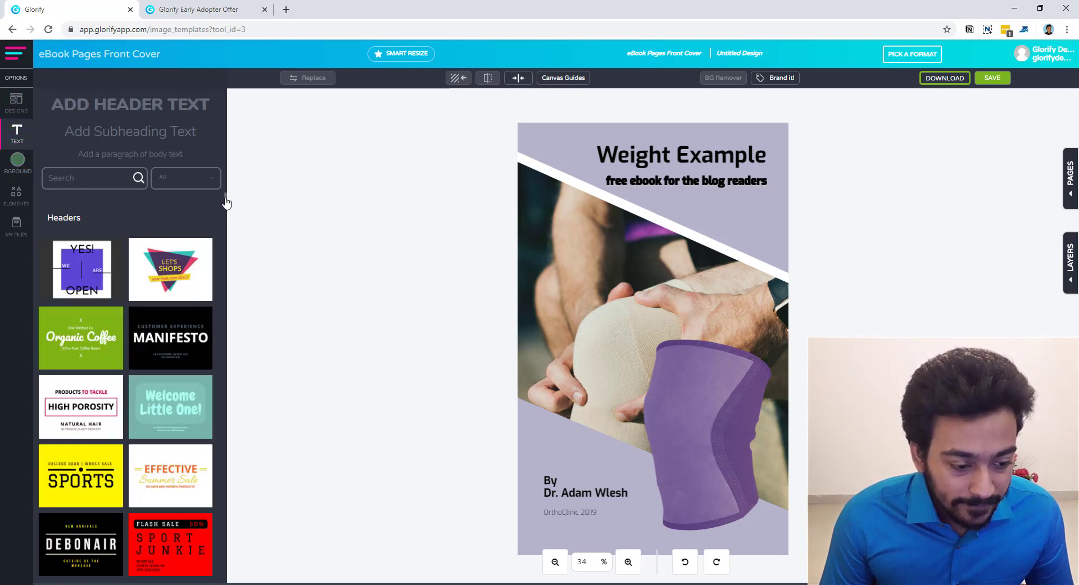
{"action": "left_click_drag", "start_coordinate": [226, 195], "coordinate": [229, 387]}
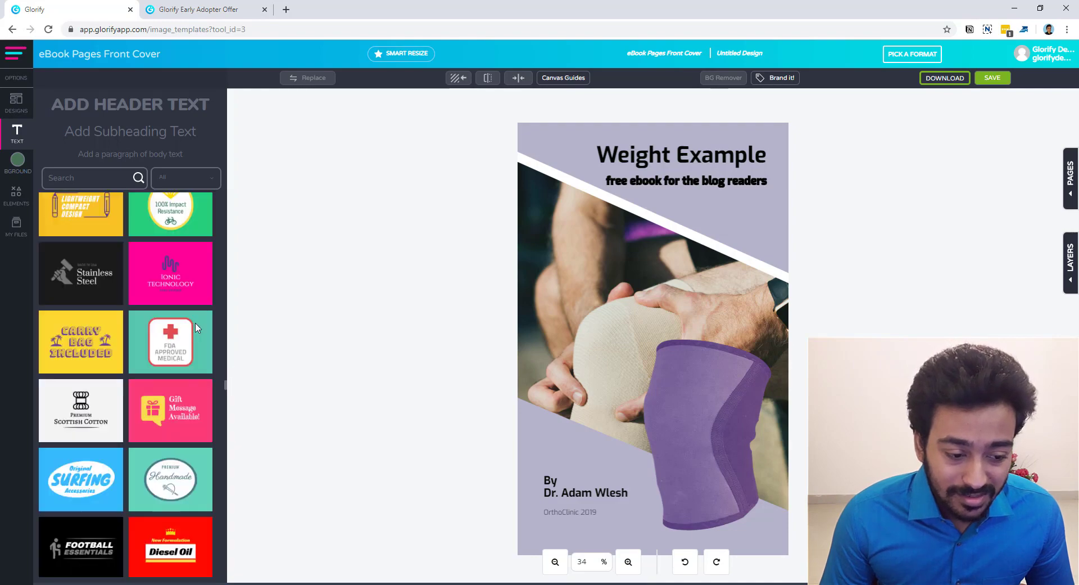
{"action": "left_click_drag", "start_coordinate": [226, 383], "coordinate": [238, 581]}
{"action": "left_click_drag", "start_coordinate": [241, 555], "coordinate": [248, 344]}
{"action": "scroll", "coordinate": [208, 325], "scroll_direction": "up", "scroll_amount": 7}
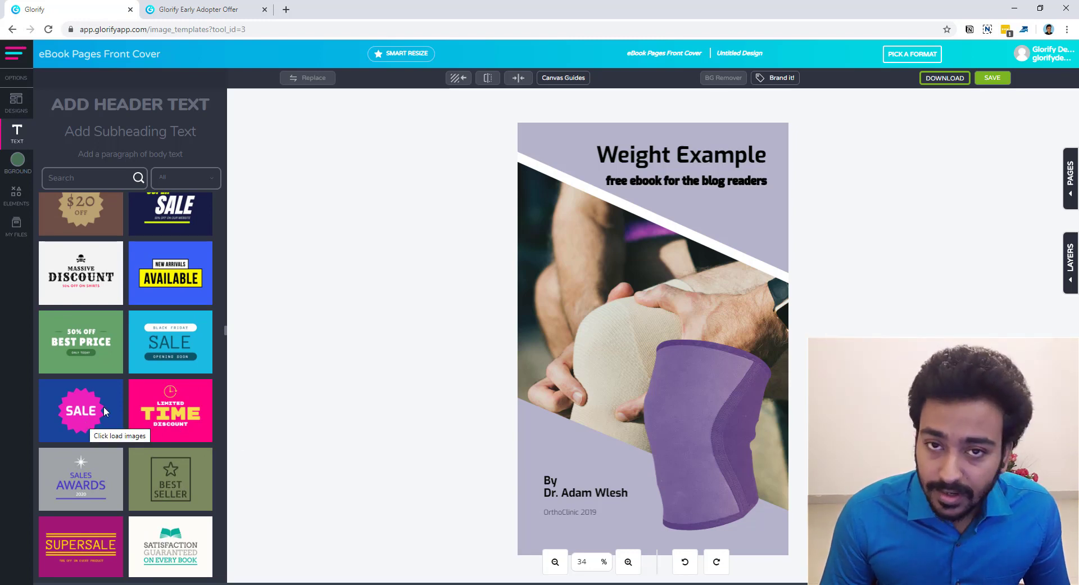
Add the "New Arrivals Available" text design to the cover, enlarge it and place it over the upper middle of the knee photo
{"action": "left_click", "coordinate": [161, 288]}
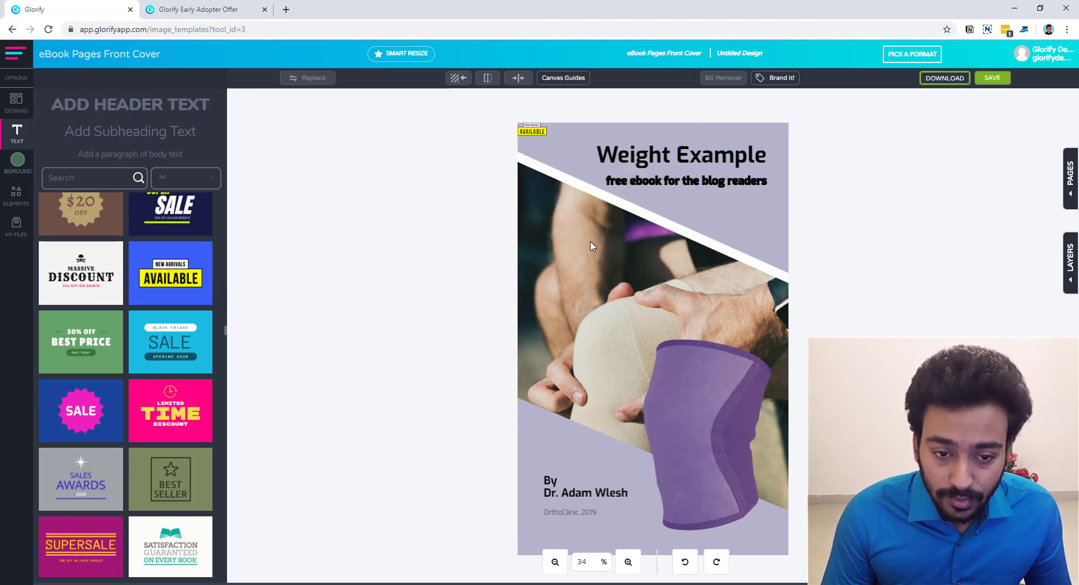
{"action": "left_click_drag", "start_coordinate": [532, 131], "coordinate": [570, 251]}
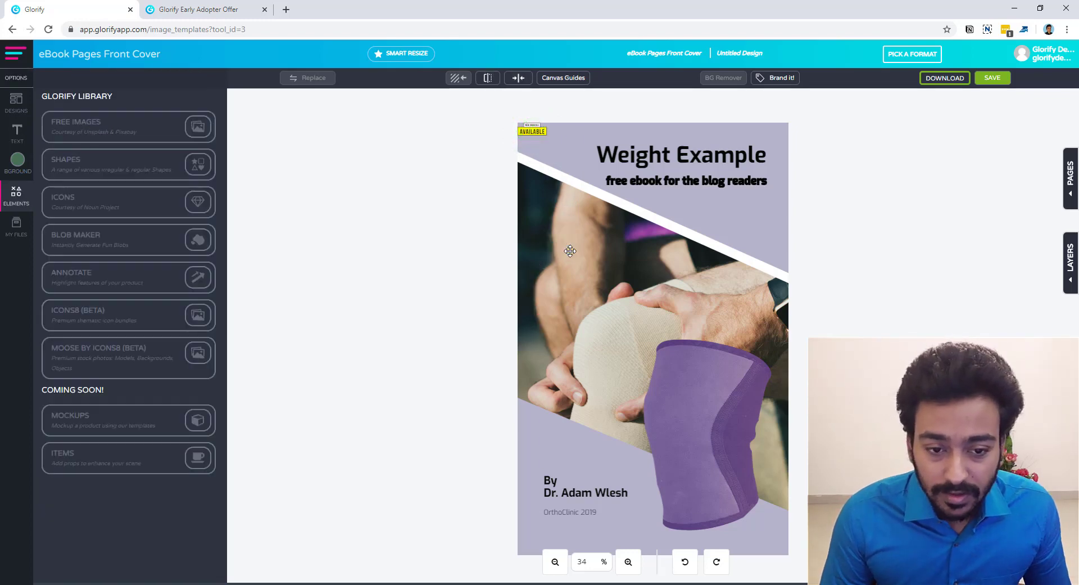
{"action": "left_click", "coordinate": [527, 133]}
{"action": "left_click_drag", "start_coordinate": [541, 140], "coordinate": [656, 206]}
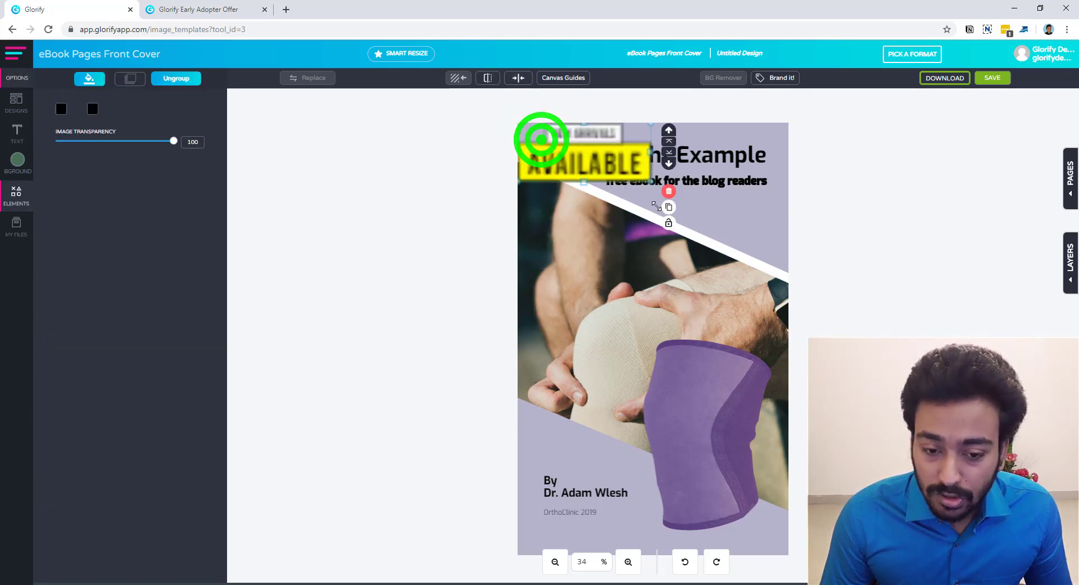
{"action": "left_click_drag", "start_coordinate": [585, 168], "coordinate": [615, 307]}
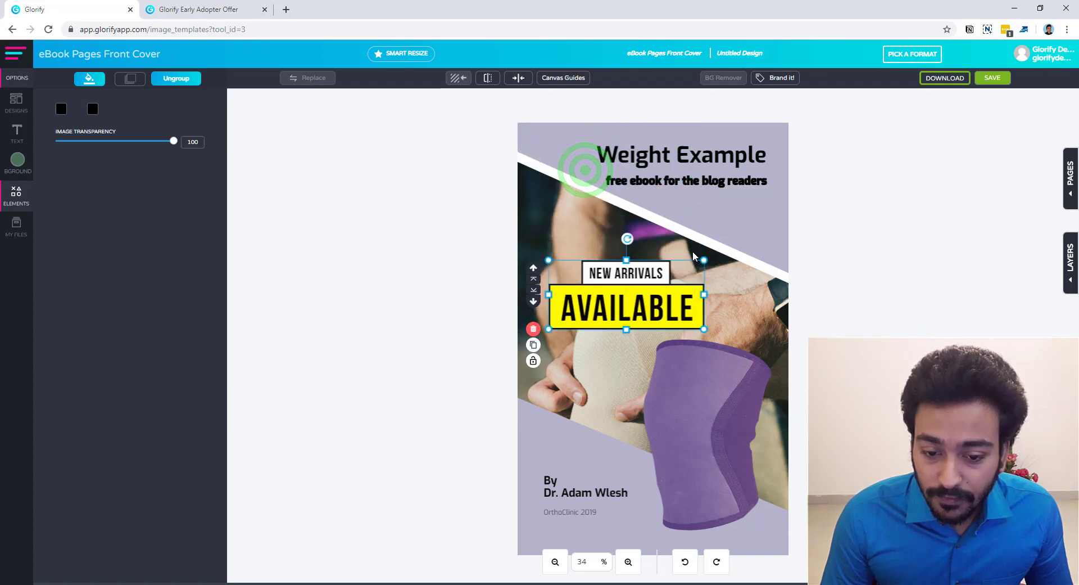
Enlarge the "New Arrivals Available" text design to reach the cover's right edge, and scale it back down to a smaller size
{"action": "left_click_drag", "start_coordinate": [704, 260], "coordinate": [790, 231]}
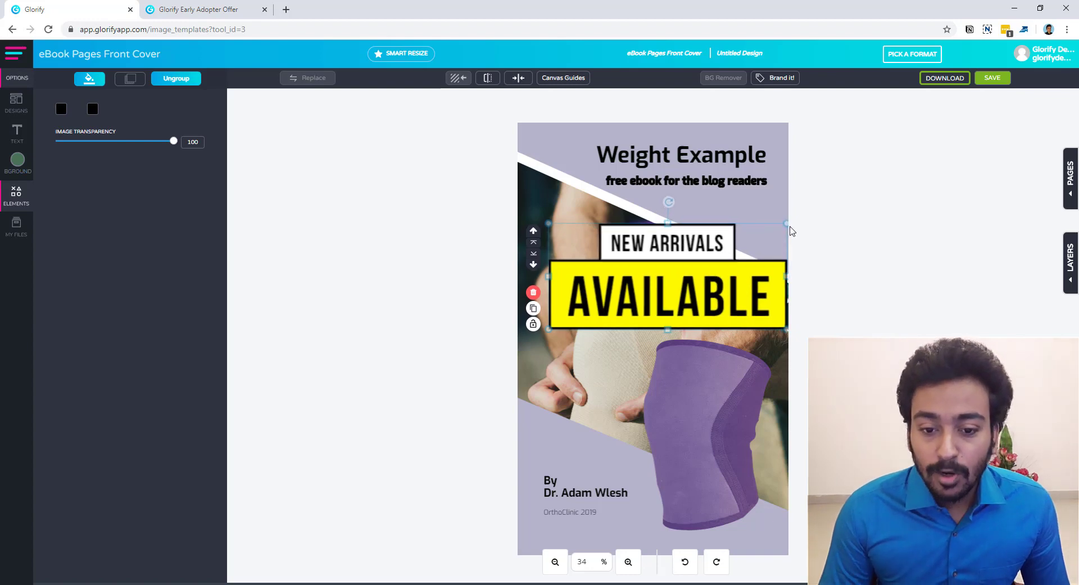
{"action": "left_click", "coordinate": [792, 231]}
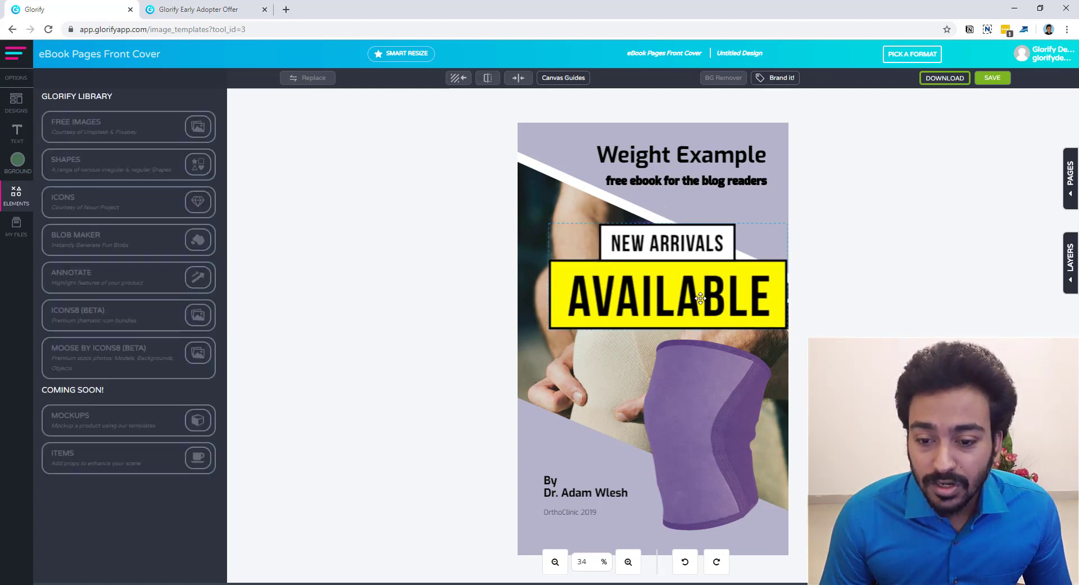
{"action": "left_click", "coordinate": [719, 237]}
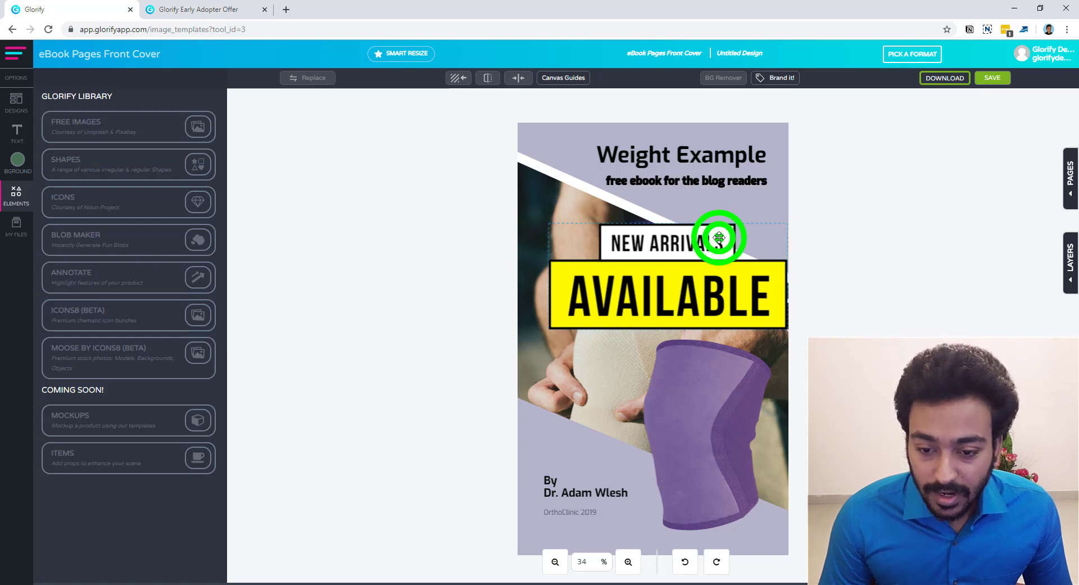
{"action": "left_click_drag", "start_coordinate": [774, 225], "coordinate": [701, 254]}
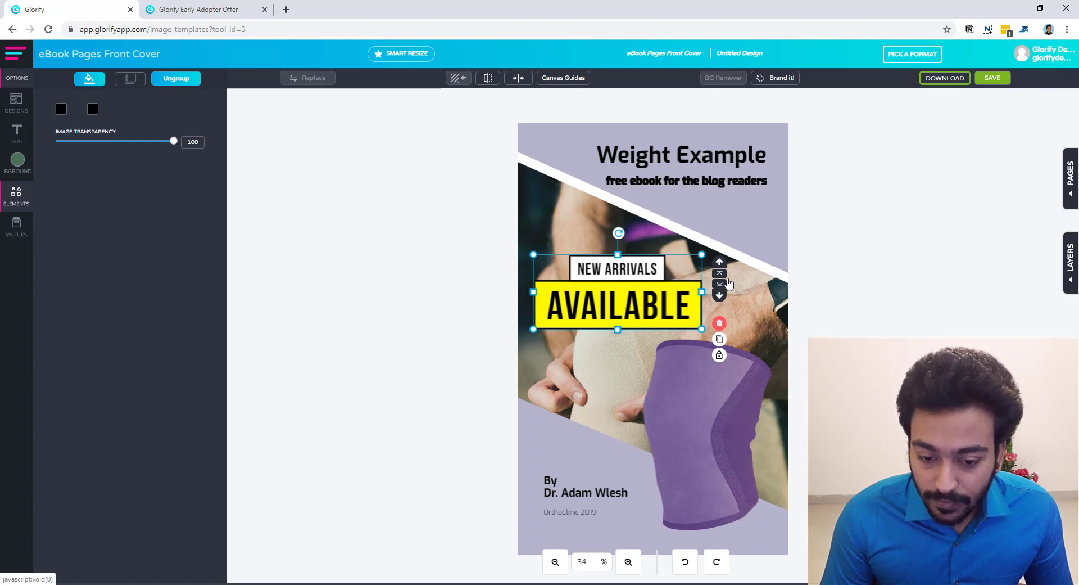
Place the text design over the purple knee sleeve, try different stacking orders ending with the sleeve in front, and check the layers list
{"action": "left_click_drag", "start_coordinate": [674, 296], "coordinate": [692, 365]}
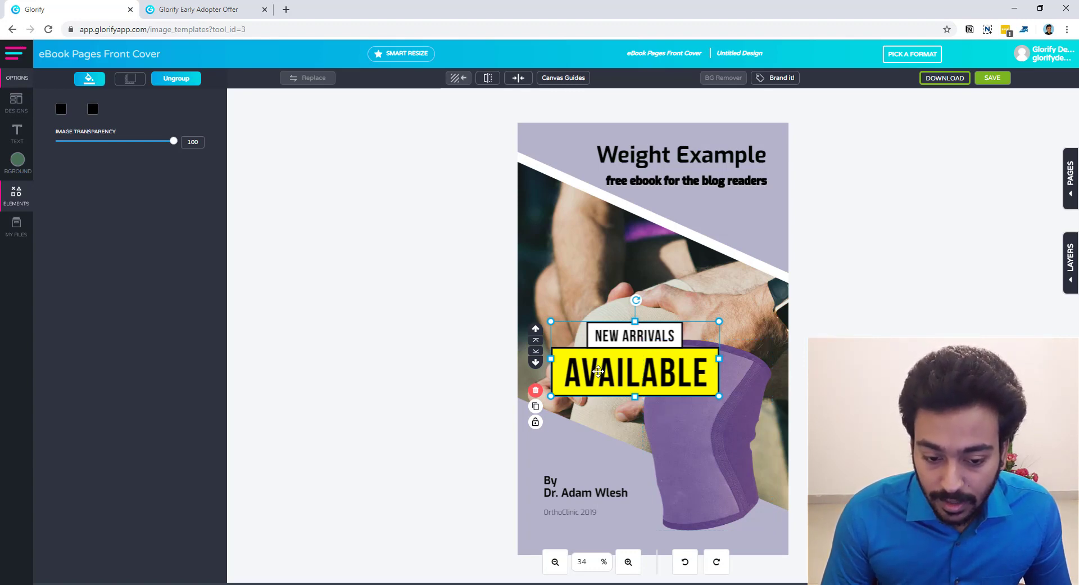
{"action": "left_click", "coordinate": [536, 355]}
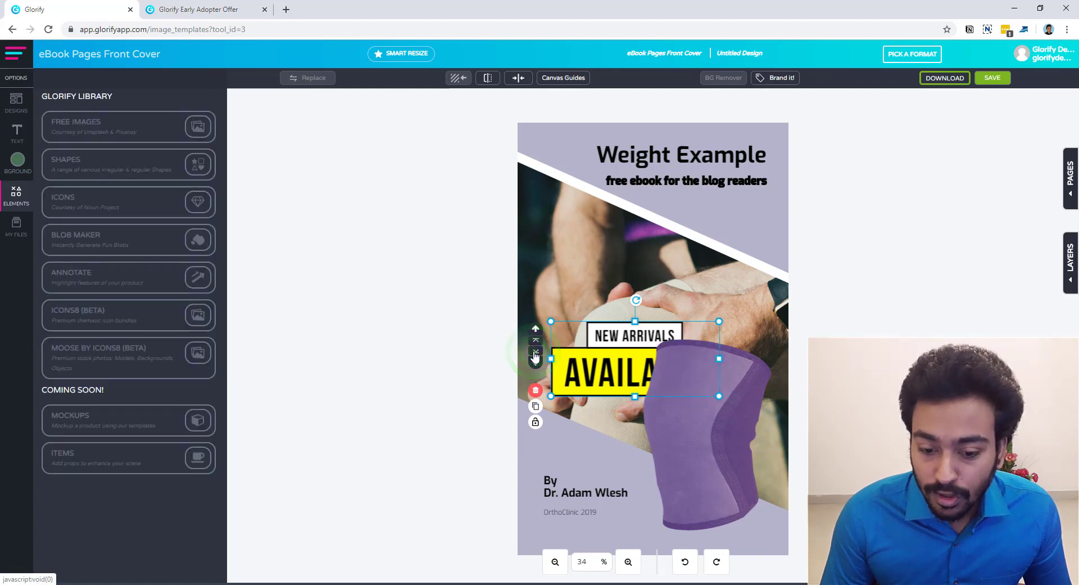
{"action": "left_click", "coordinate": [720, 441]}
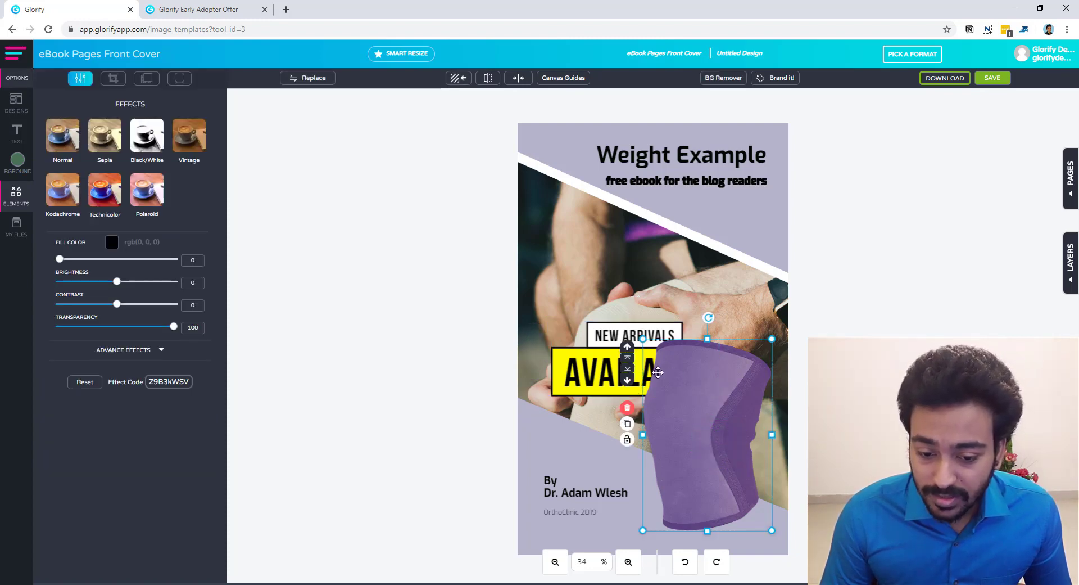
{"action": "left_click", "coordinate": [628, 369]}
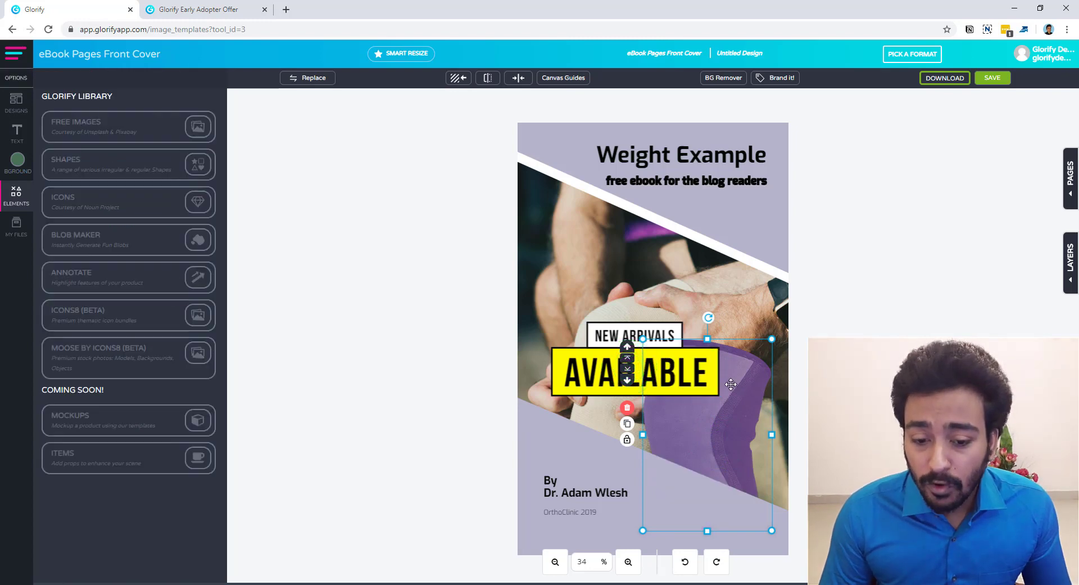
{"action": "left_click", "coordinate": [627, 358]}
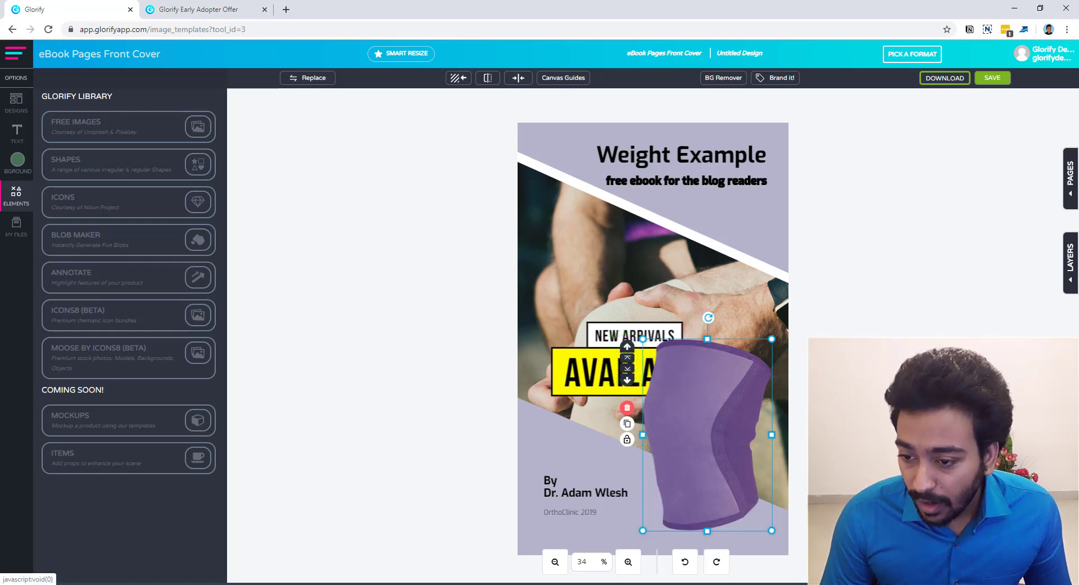
{"action": "left_click", "coordinate": [819, 356]}
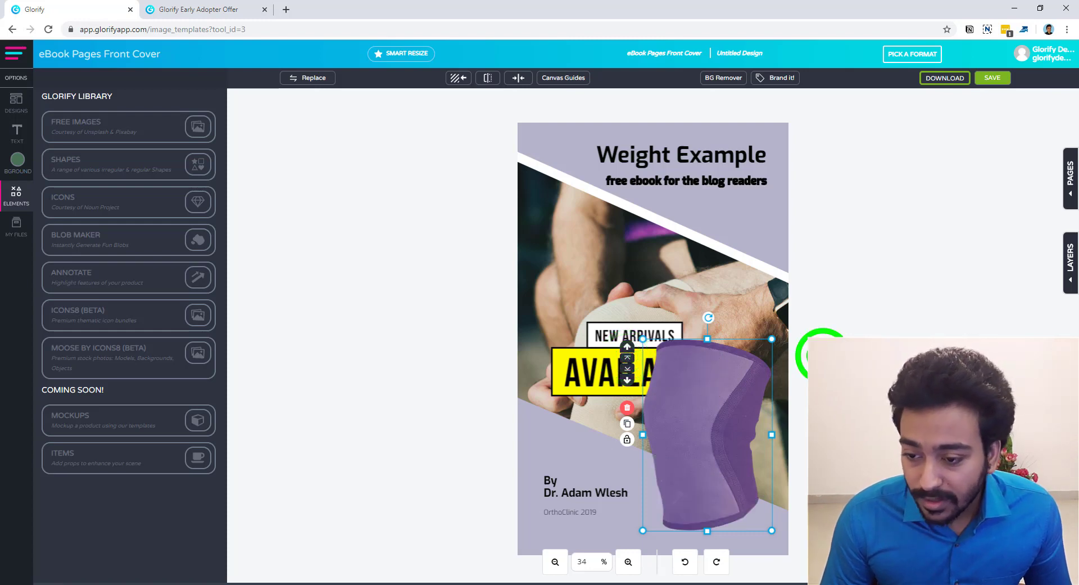
{"action": "left_click", "coordinate": [1071, 263]}
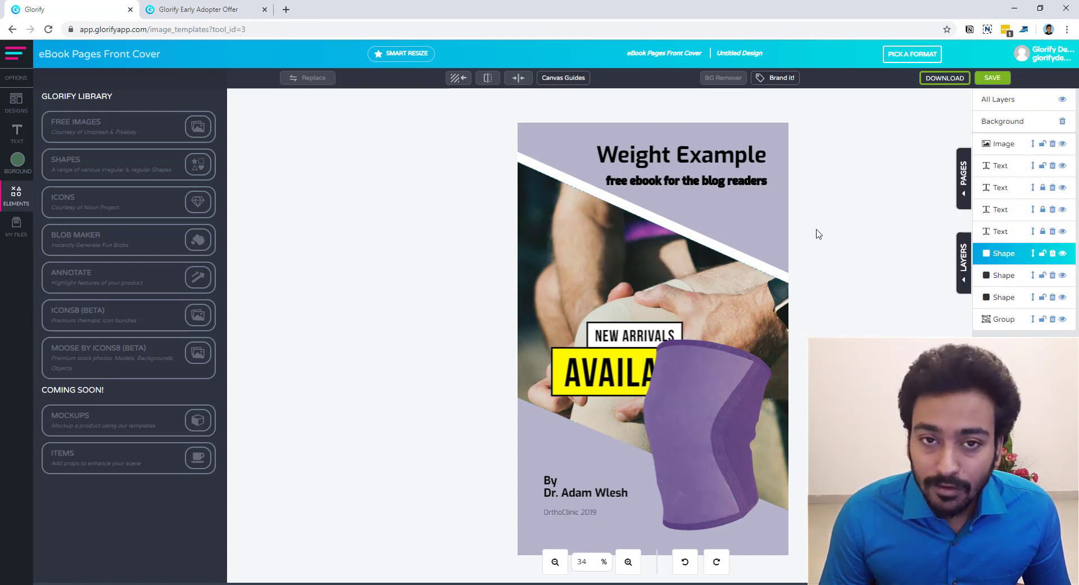
{"action": "left_click", "coordinate": [958, 261]}
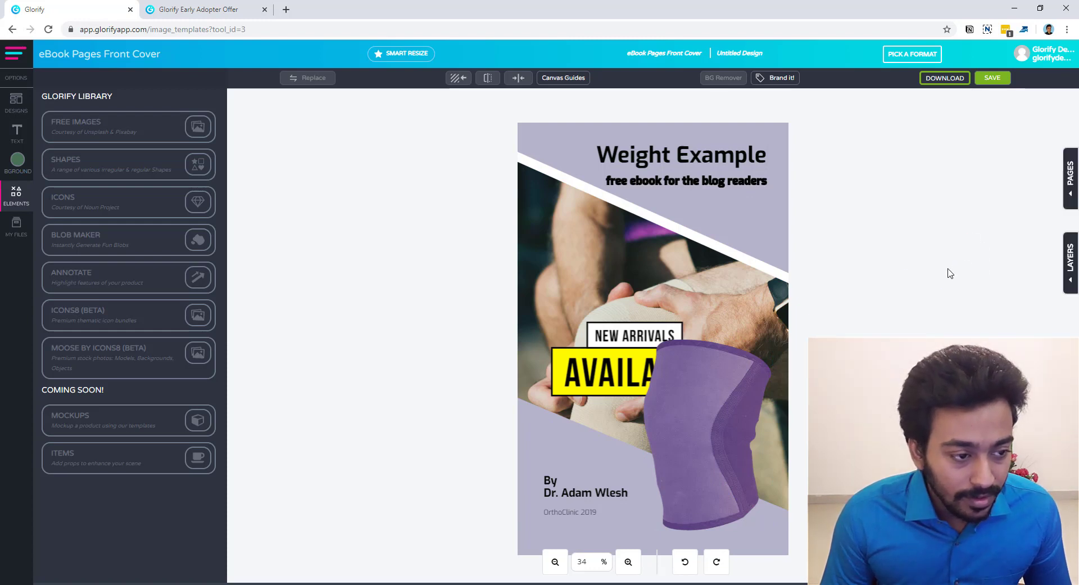
Move the text design up to the upper-left part of the knee photo and shrink it slightly
{"action": "left_click", "coordinate": [17, 140]}
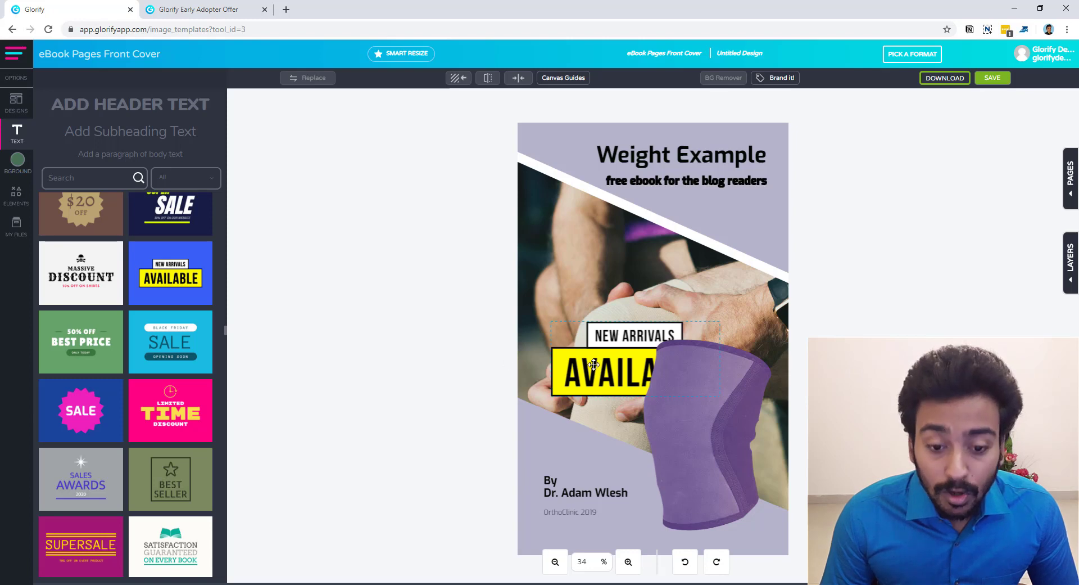
{"action": "left_click_drag", "start_coordinate": [613, 355], "coordinate": [617, 285]}
{"action": "left_click_drag", "start_coordinate": [695, 300], "coordinate": [664, 287]}
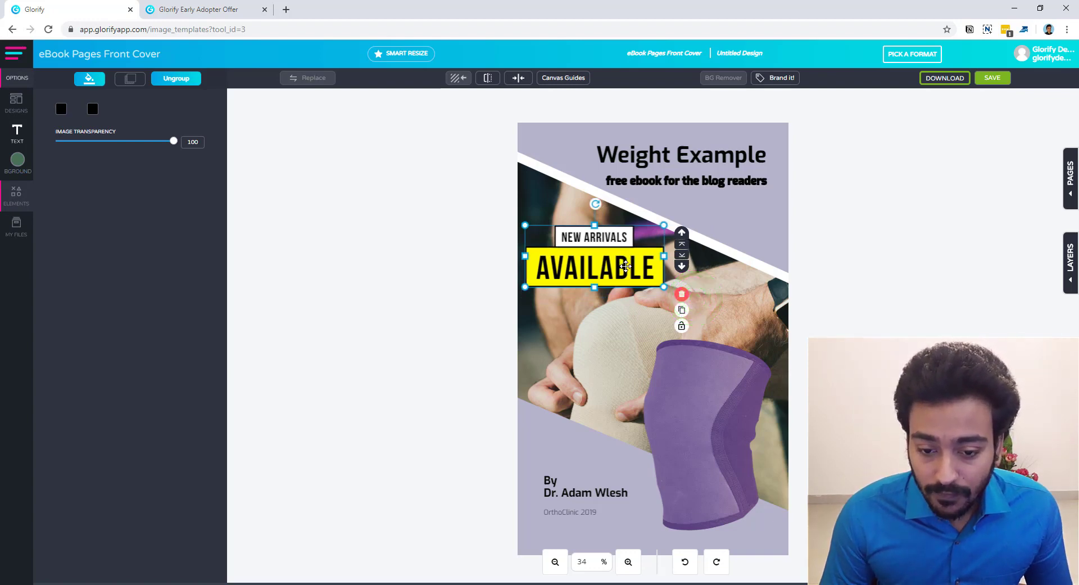
Ungroup the "New Arrivals Available" text design into separately editable text and box elements
{"action": "right_click", "coordinate": [587, 260]}
{"action": "left_click", "coordinate": [568, 263]}
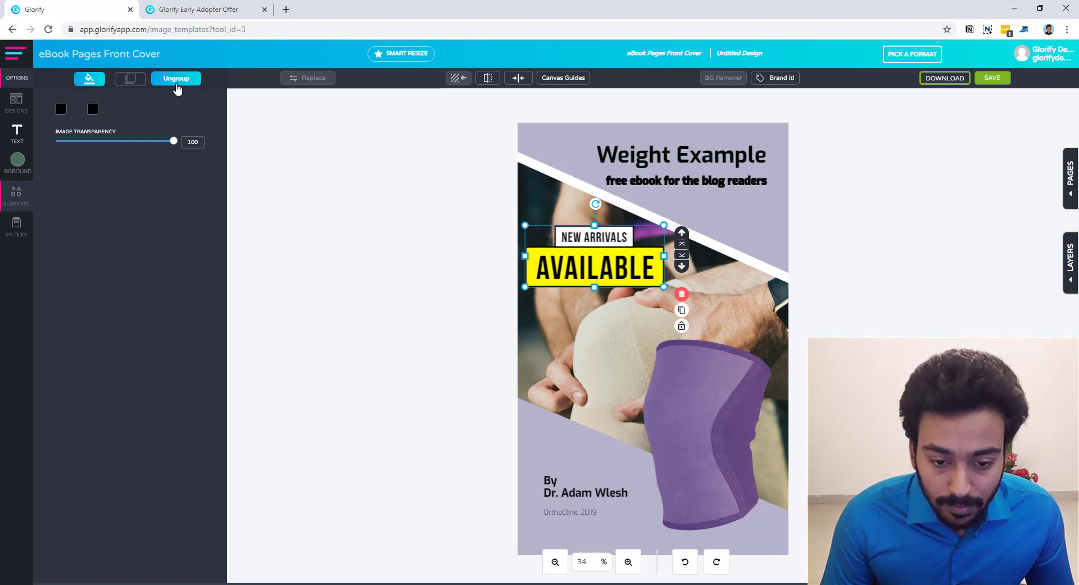
{"action": "left_click_drag", "start_coordinate": [601, 257], "coordinate": [554, 270]}
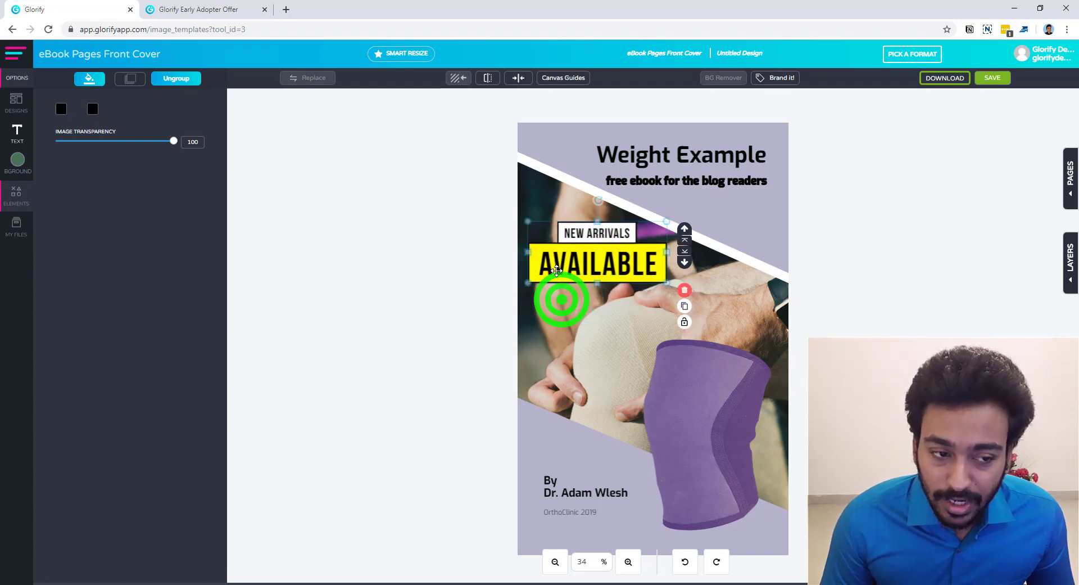
{"action": "left_click", "coordinate": [480, 268]}
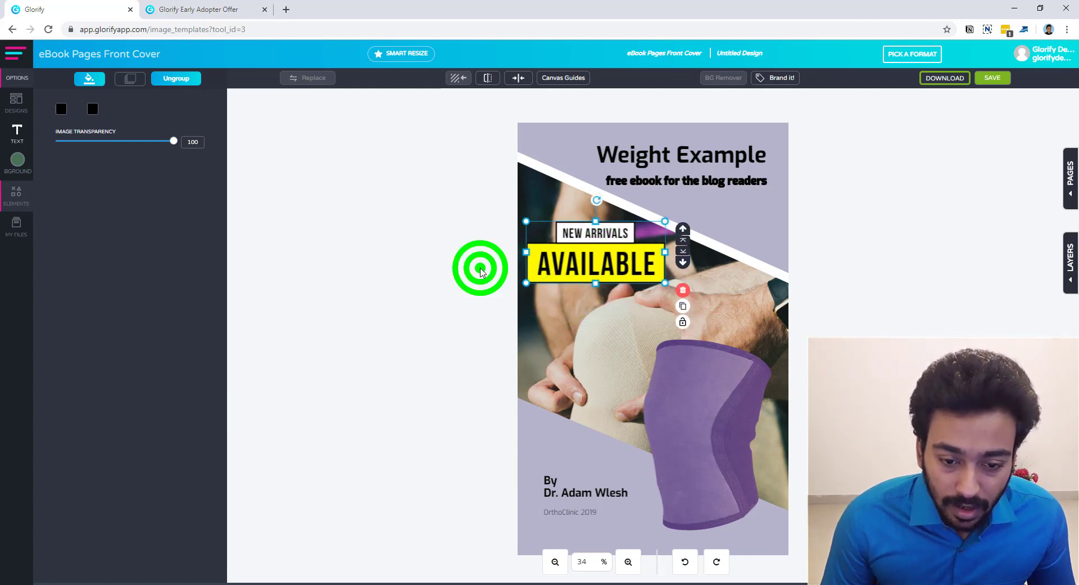
{"action": "left_click", "coordinate": [613, 243]}
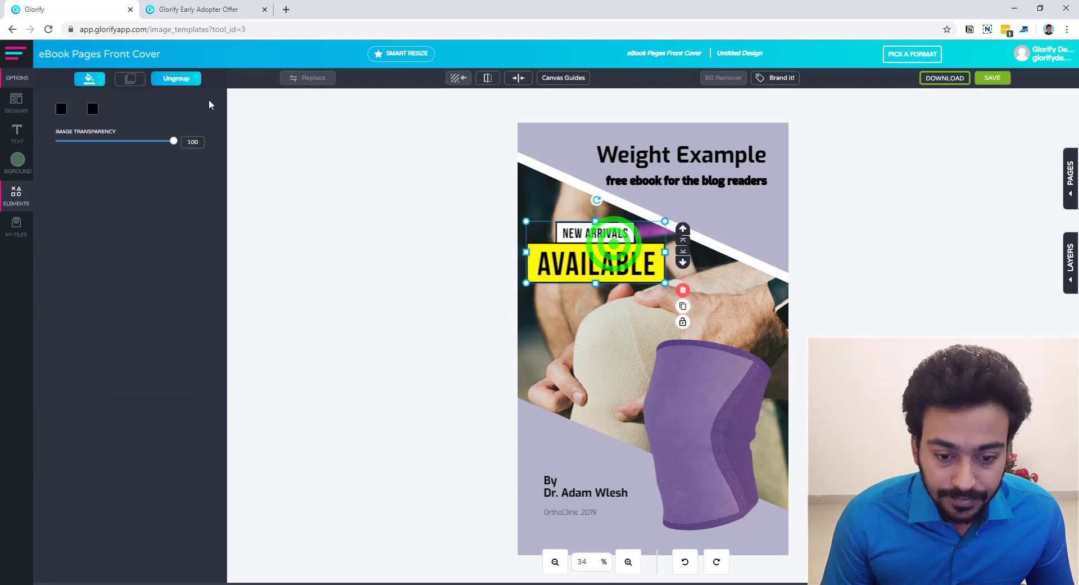
{"action": "left_click", "coordinate": [192, 79]}
{"action": "left_click", "coordinate": [417, 343]}
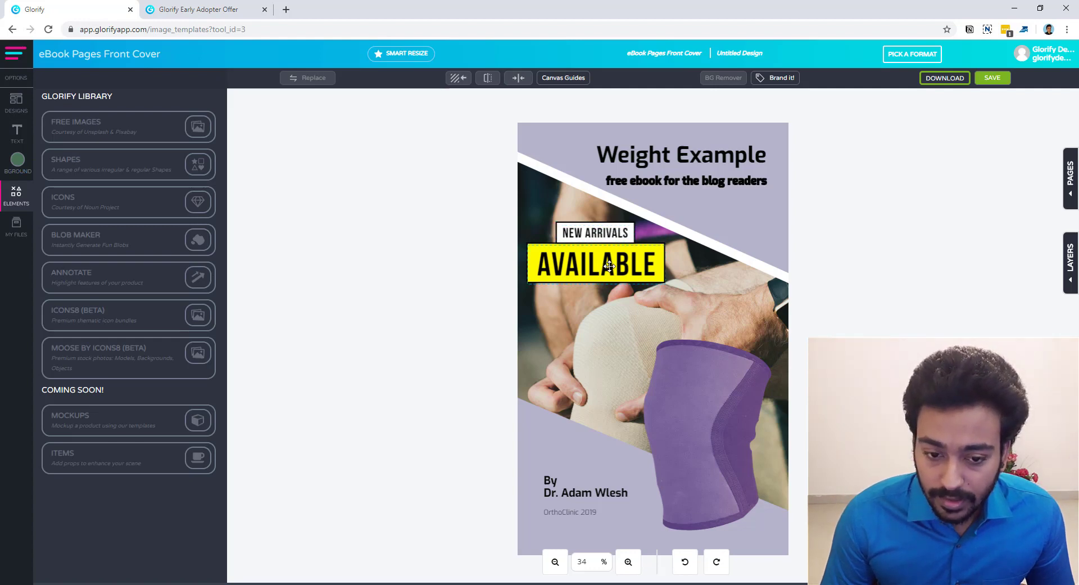
Replace the "NEW ARRIVALS" text in the white box with "100%"
{"action": "left_click", "coordinate": [604, 235]}
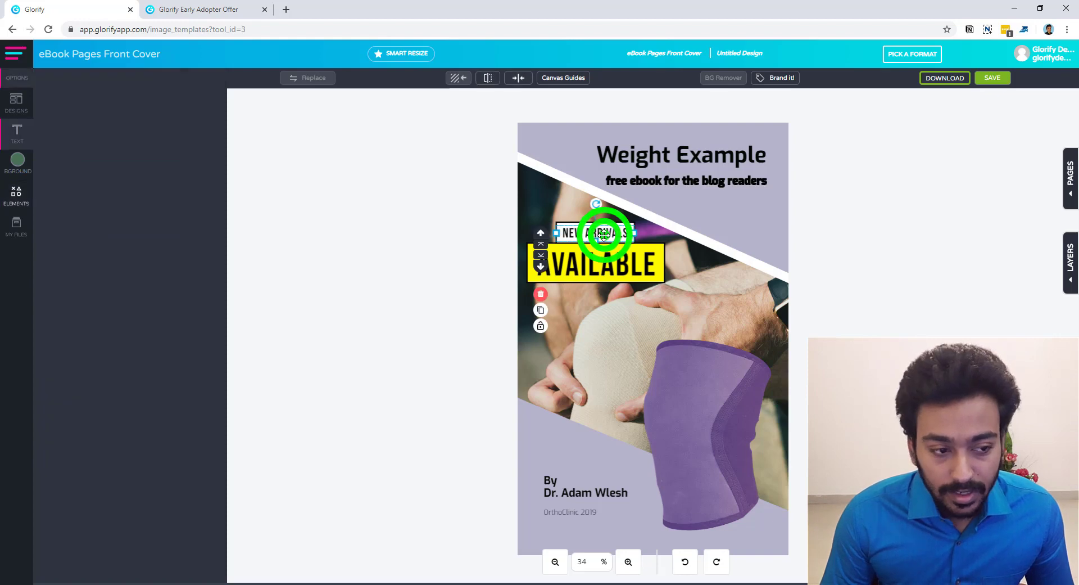
{"action": "double_click", "coordinate": [619, 234]}
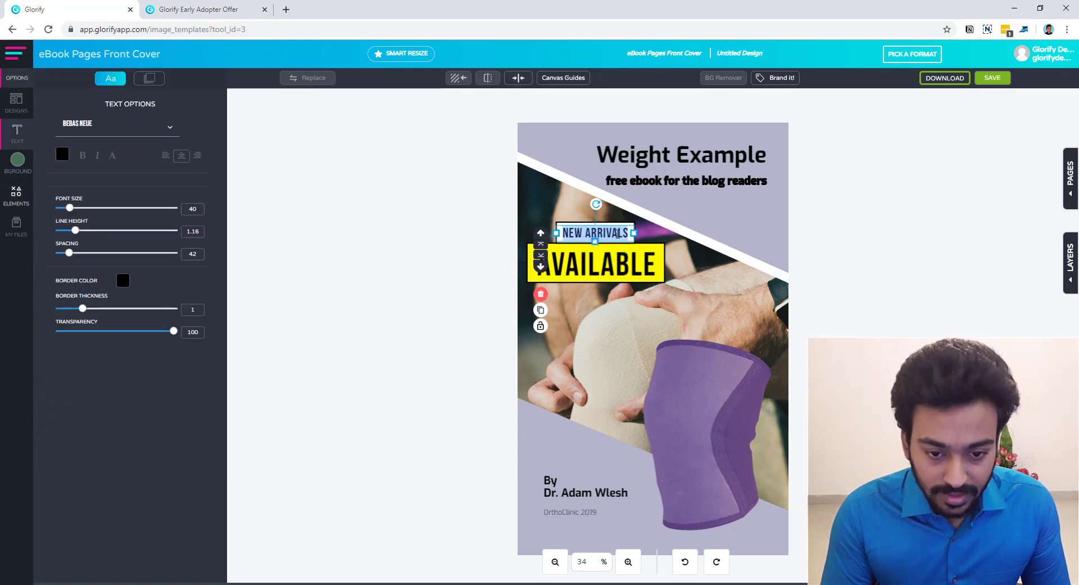
{"action": "type", "text": "100"}
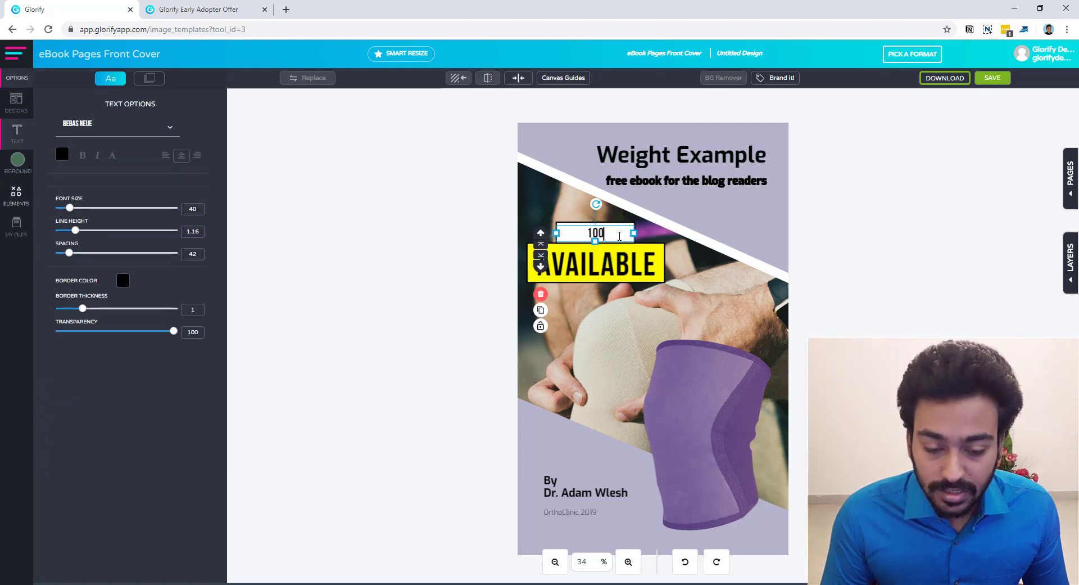
{"action": "type", "text": "%"}
Replace the "AVAILABLE" text in the yellow box with "ECO-FRIEND"
{"action": "left_click", "coordinate": [604, 267]}
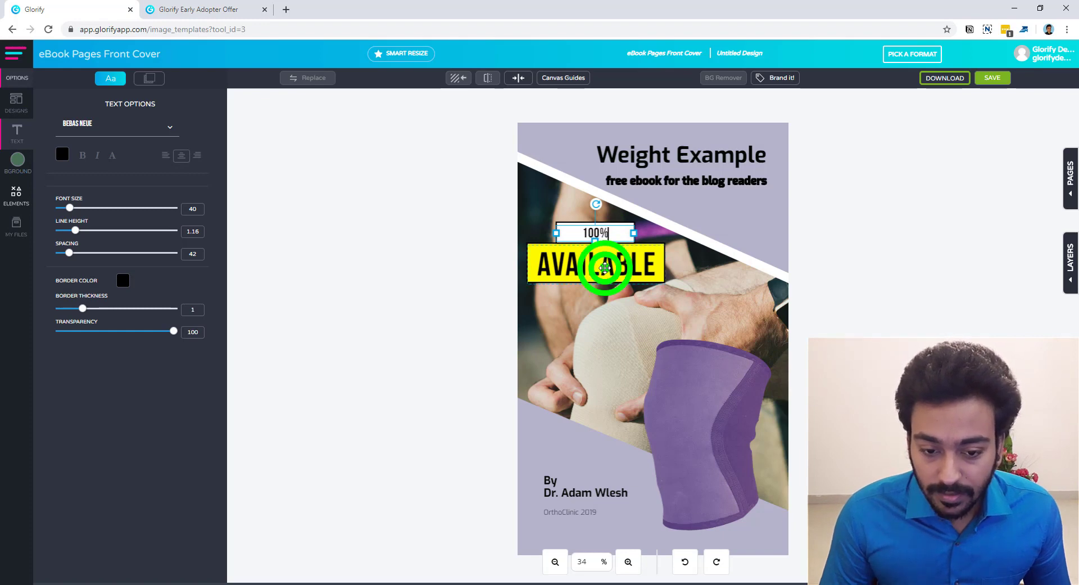
{"action": "double_click", "coordinate": [604, 268]}
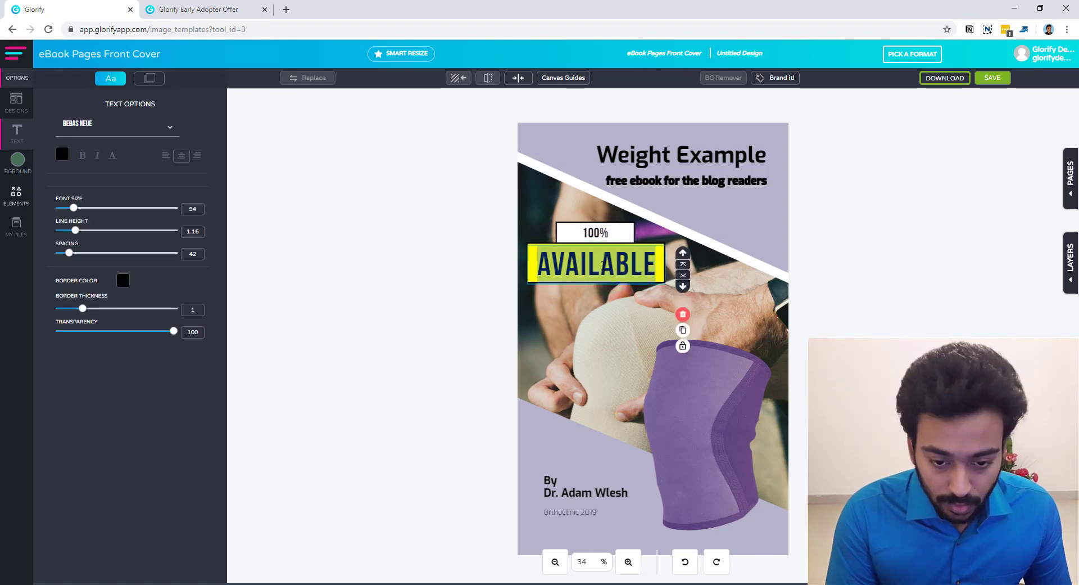
{"action": "type", "text": "ECO"}
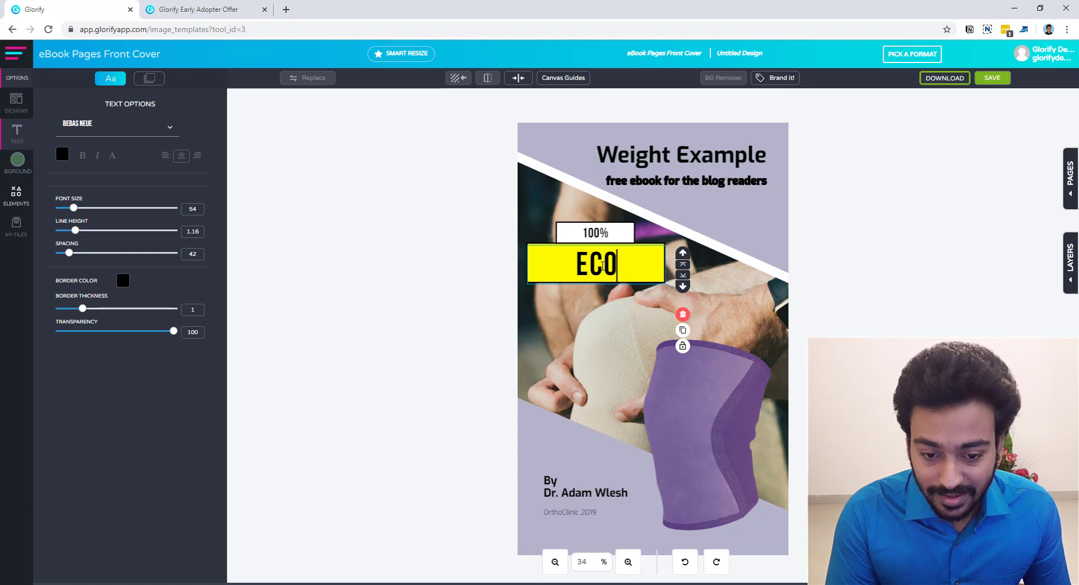
{"action": "type", "text": "-FRE"}
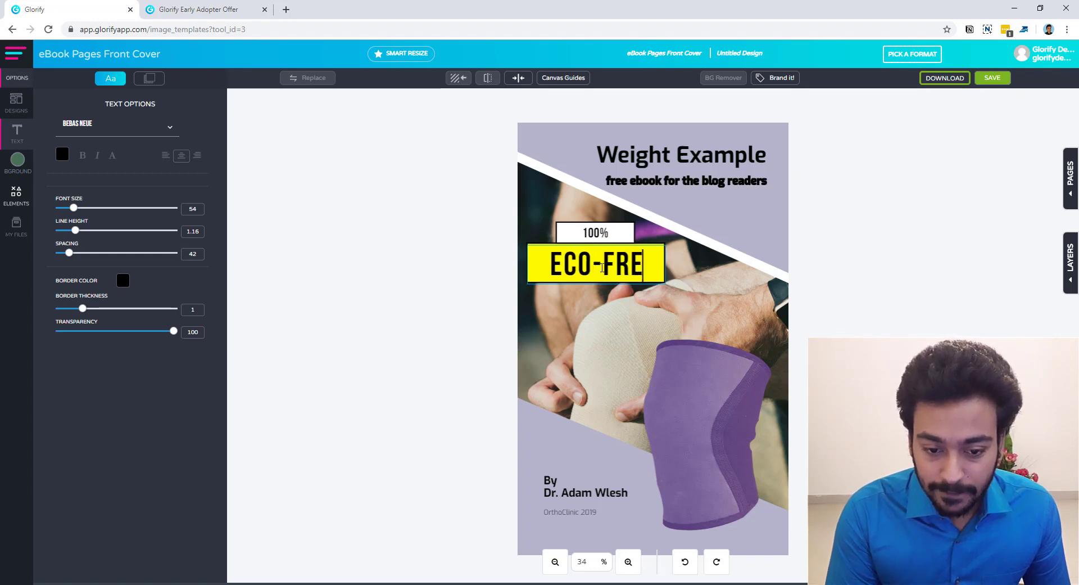
{"action": "key", "text": "BackSpace"}
{"action": "type", "text": "IEND"}
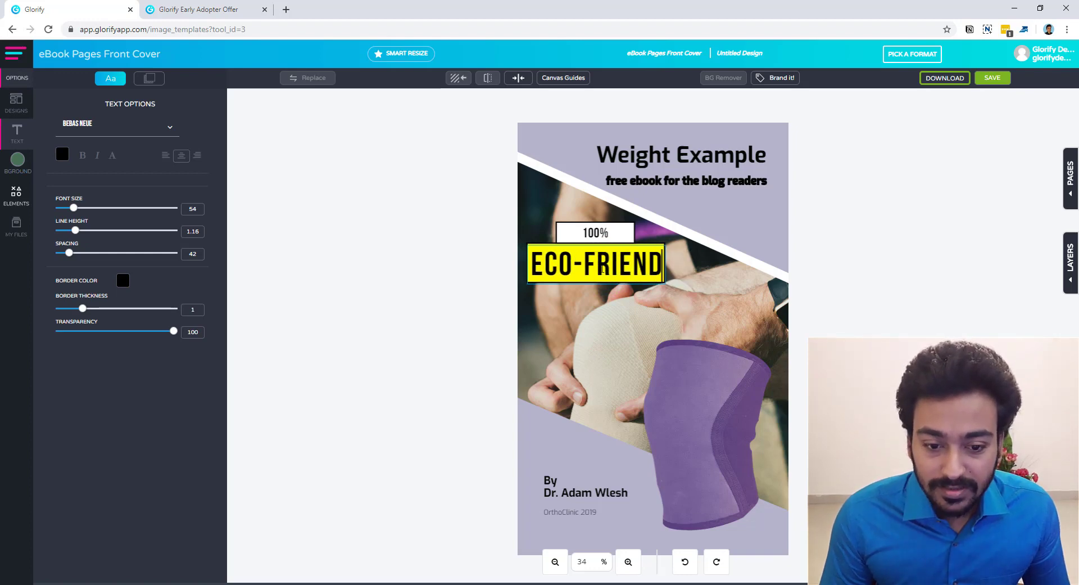
{"action": "left_click", "coordinate": [423, 293]}
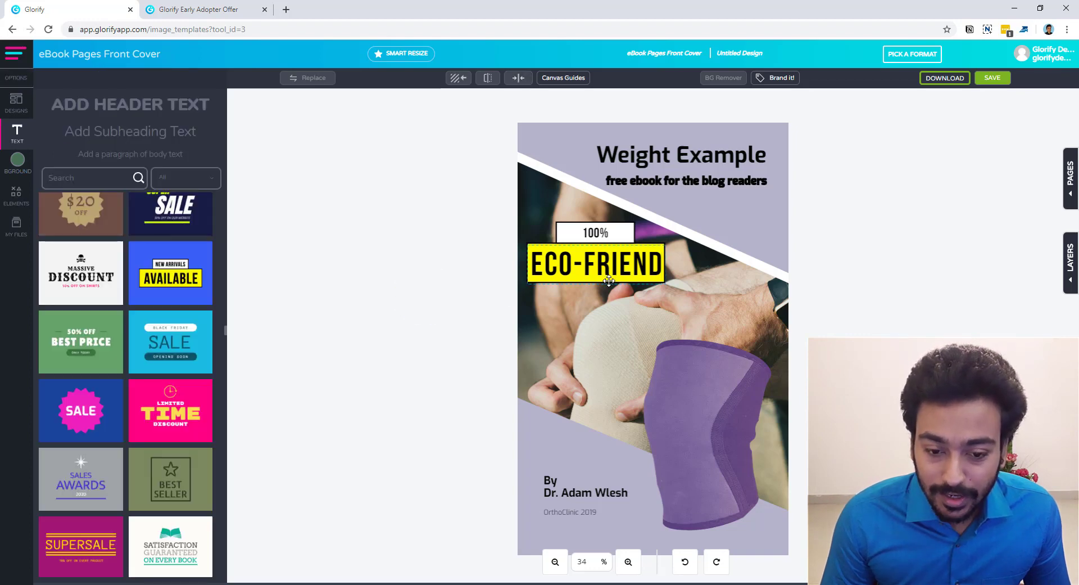
Select the "100%" and "ECO-FRIEND" texts with the white box, group them and move the group slightly up and right
{"action": "left_click", "coordinate": [608, 281]}
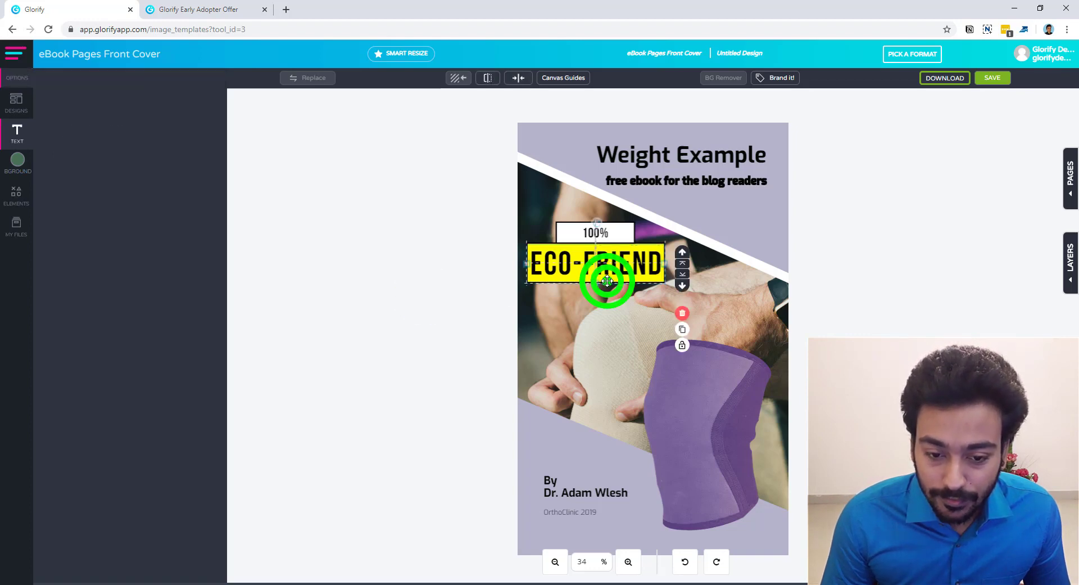
{"action": "left_click", "coordinate": [618, 237]}
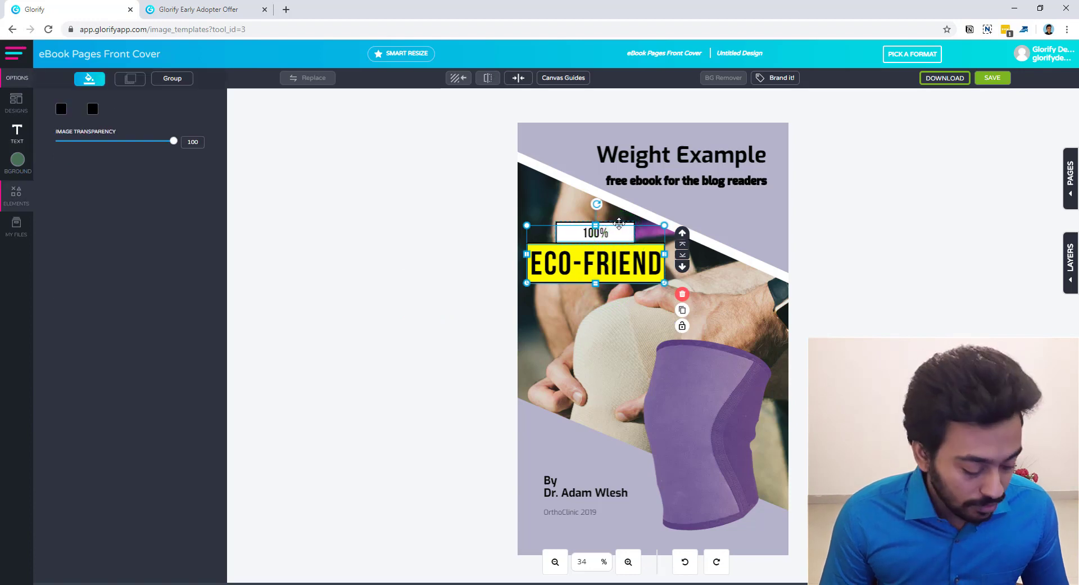
{"action": "left_click", "coordinate": [620, 224]}
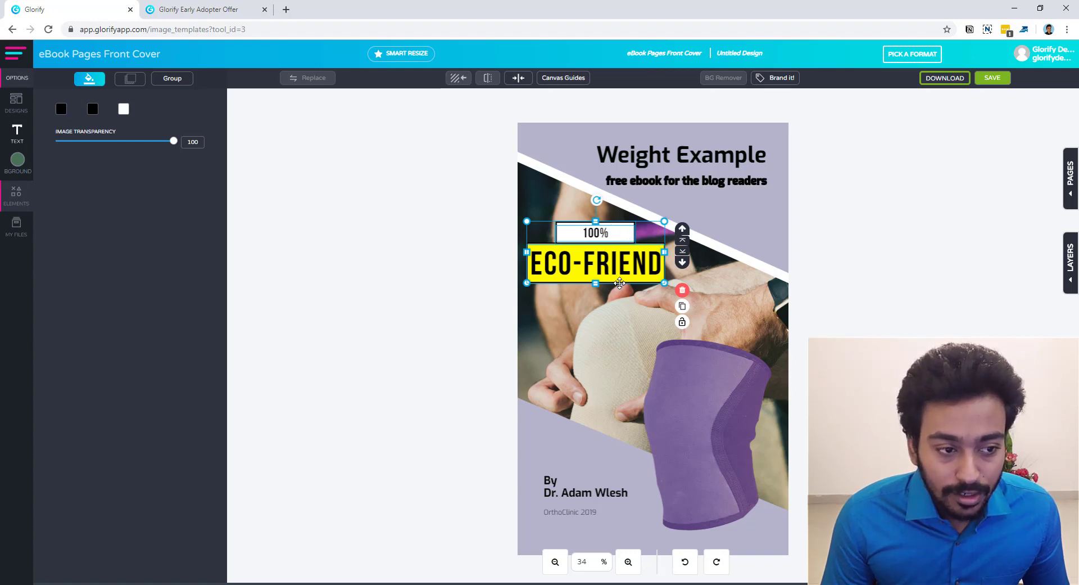
{"action": "left_click", "coordinate": [176, 80]}
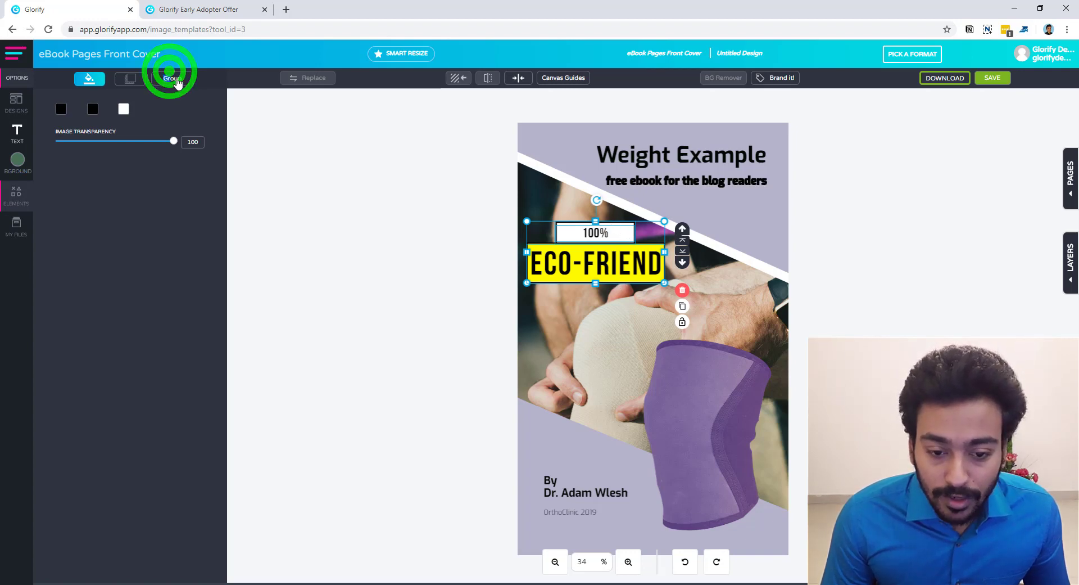
{"action": "left_click_drag", "start_coordinate": [551, 243], "coordinate": [593, 226]}
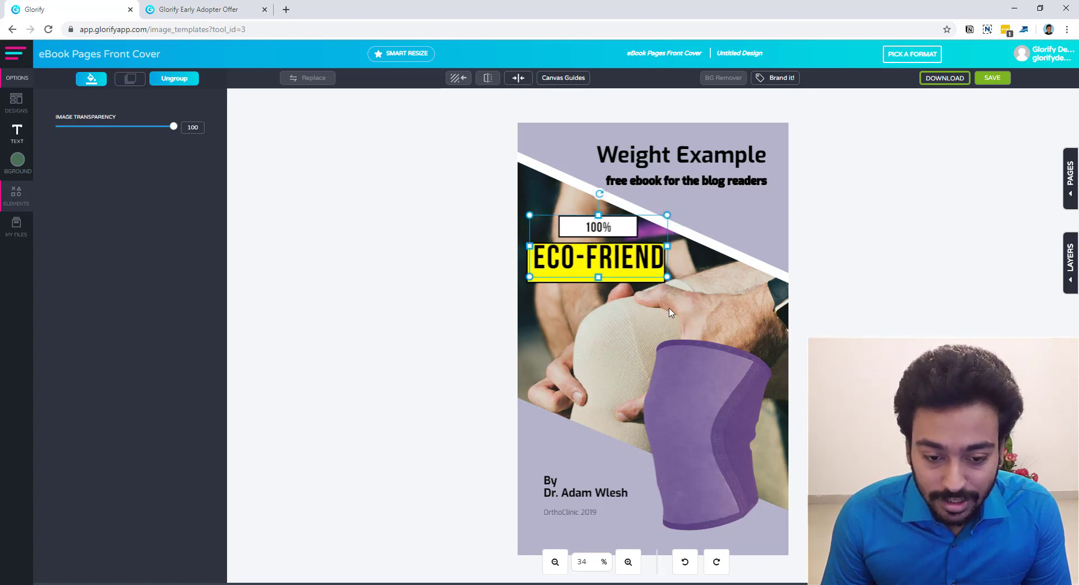
Delete the "100% ECO-FRIEND" badge elements from the cover and reopen the ready-made text designs
{"action": "left_click", "coordinate": [684, 283]}
{"action": "left_click", "coordinate": [632, 264]}
{"action": "key", "text": "Delete"}
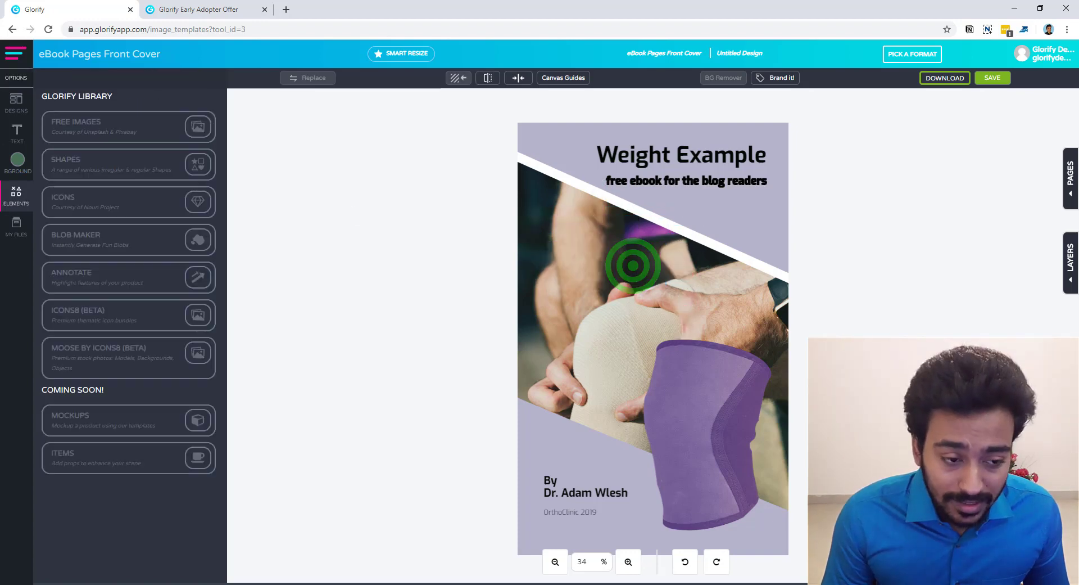
{"action": "left_click", "coordinate": [19, 130]}
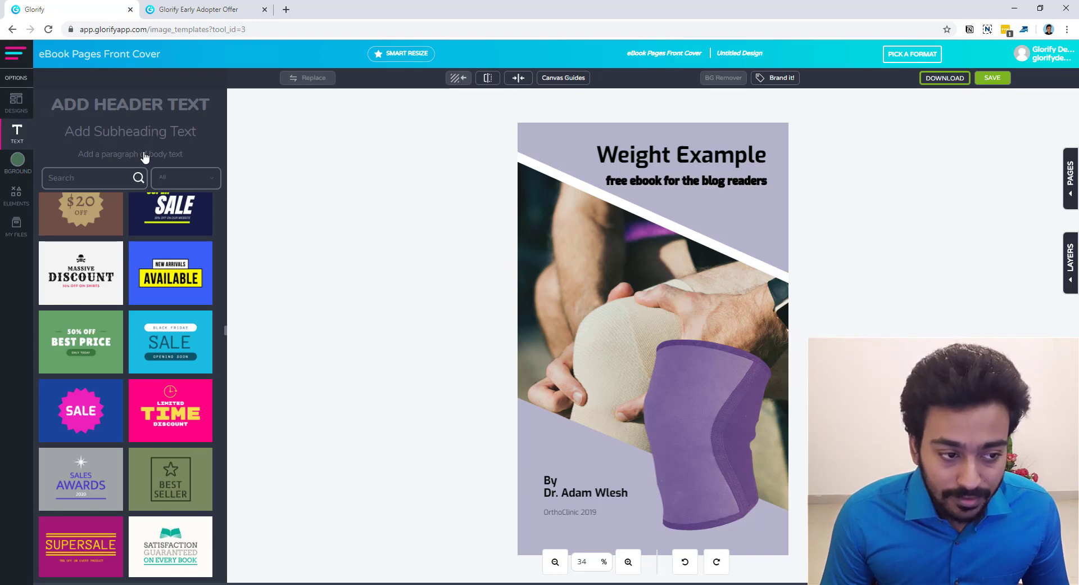
Add a subheading text to the cover, move it up over the knee photo, and remove it again
{"action": "left_click", "coordinate": [149, 130]}
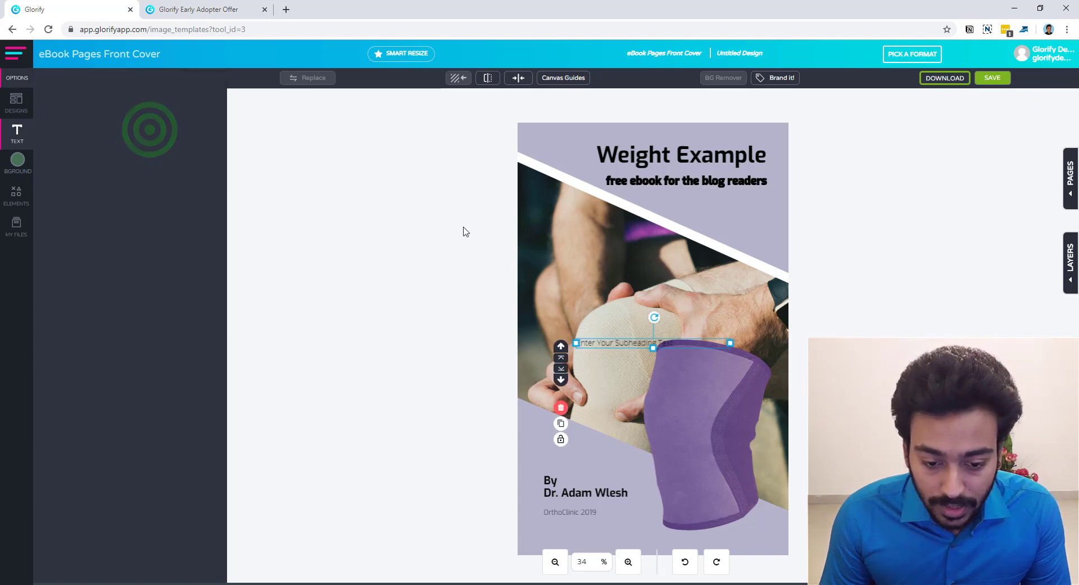
{"action": "left_click_drag", "start_coordinate": [627, 344], "coordinate": [624, 266]}
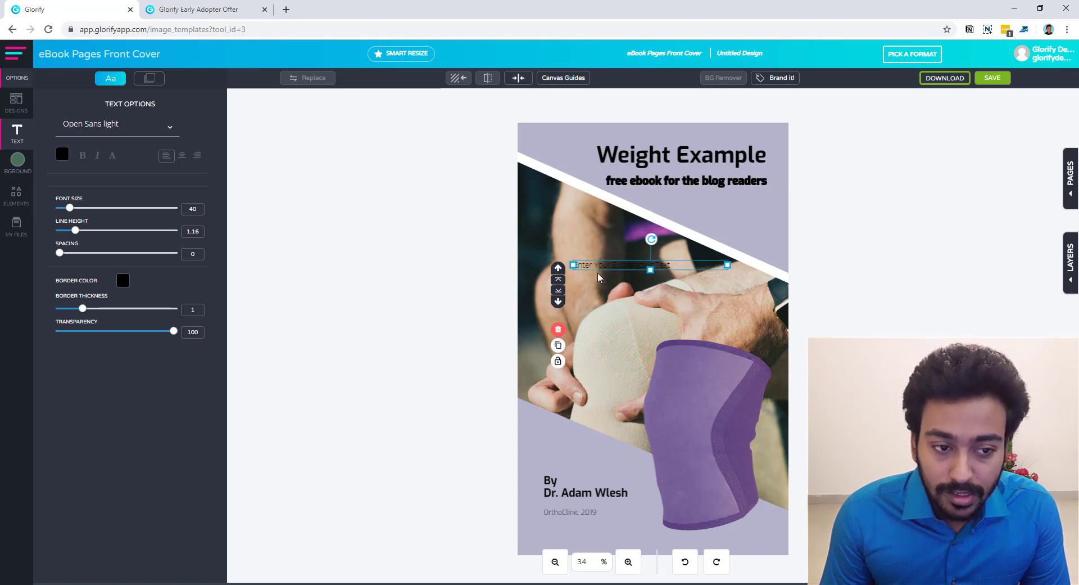
{"action": "left_click", "coordinate": [565, 243]}
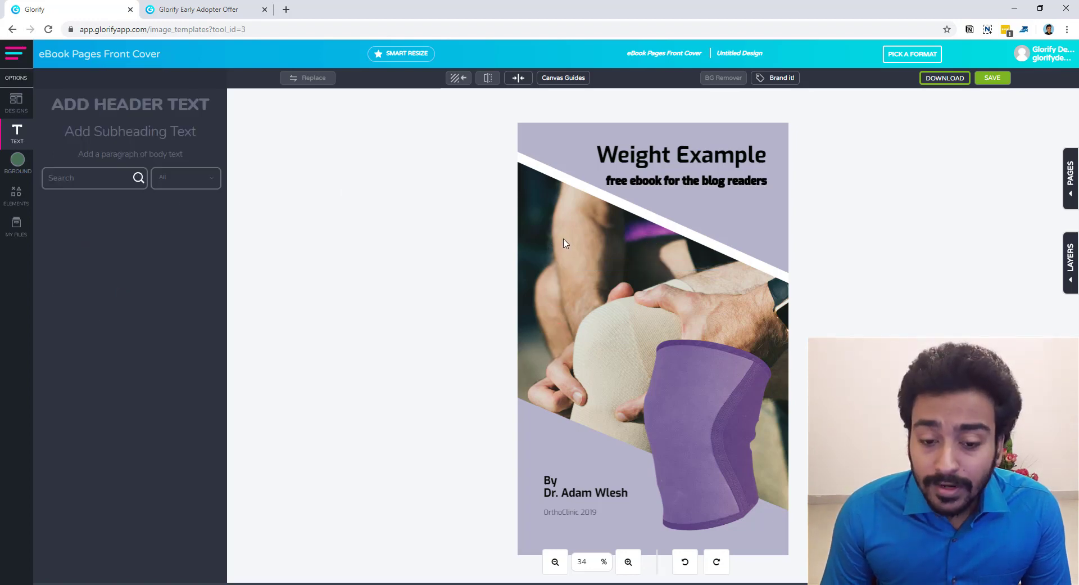
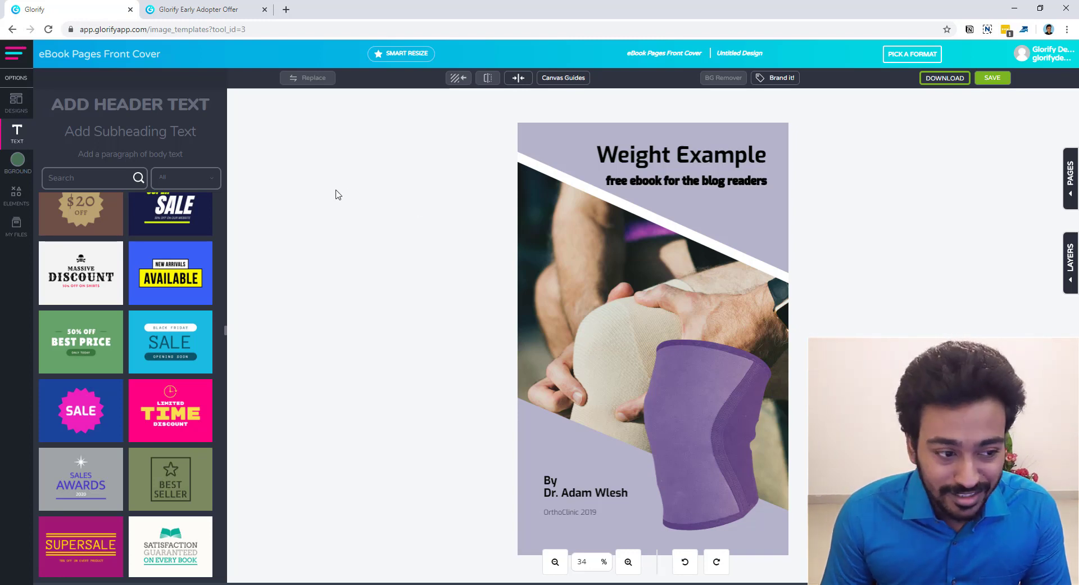
Replace the cover's background photo with the green leaf pattern on black from the stock background images
{"action": "left_click", "coordinate": [16, 169]}
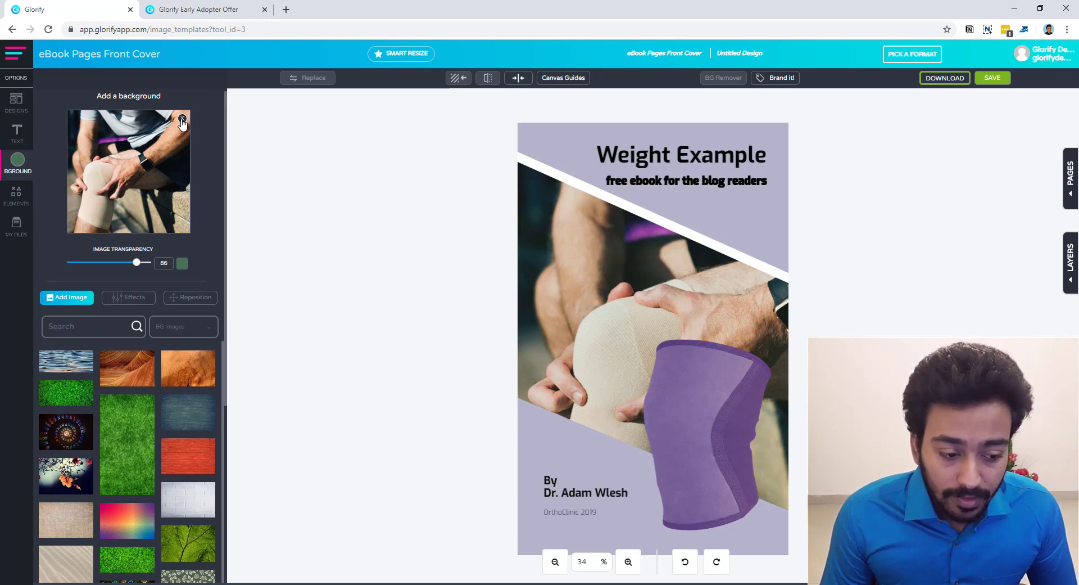
{"action": "scroll", "coordinate": [111, 469], "scroll_direction": "down", "scroll_amount": 3}
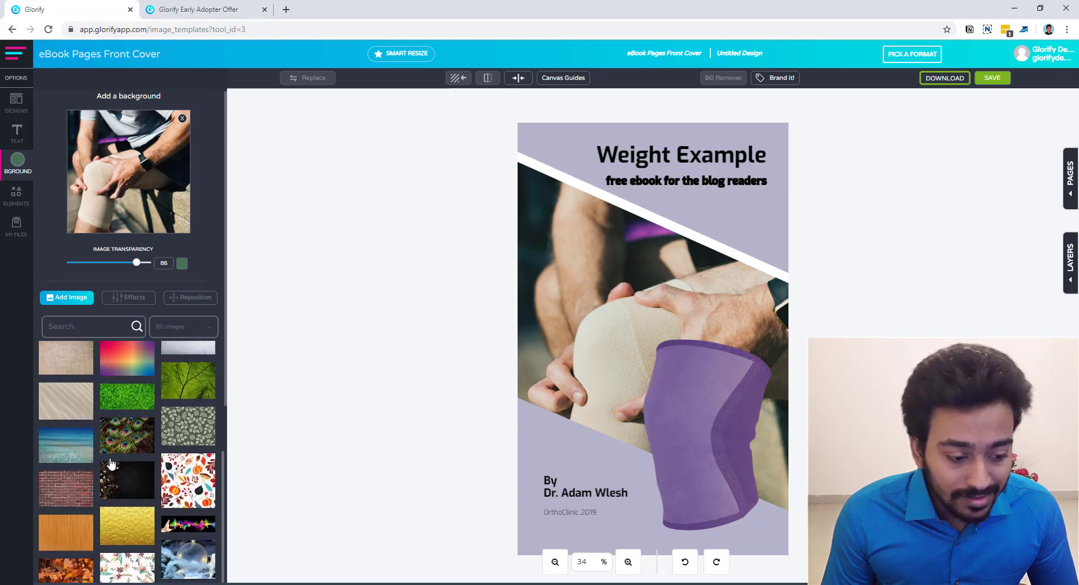
{"action": "left_click", "coordinate": [180, 324]}
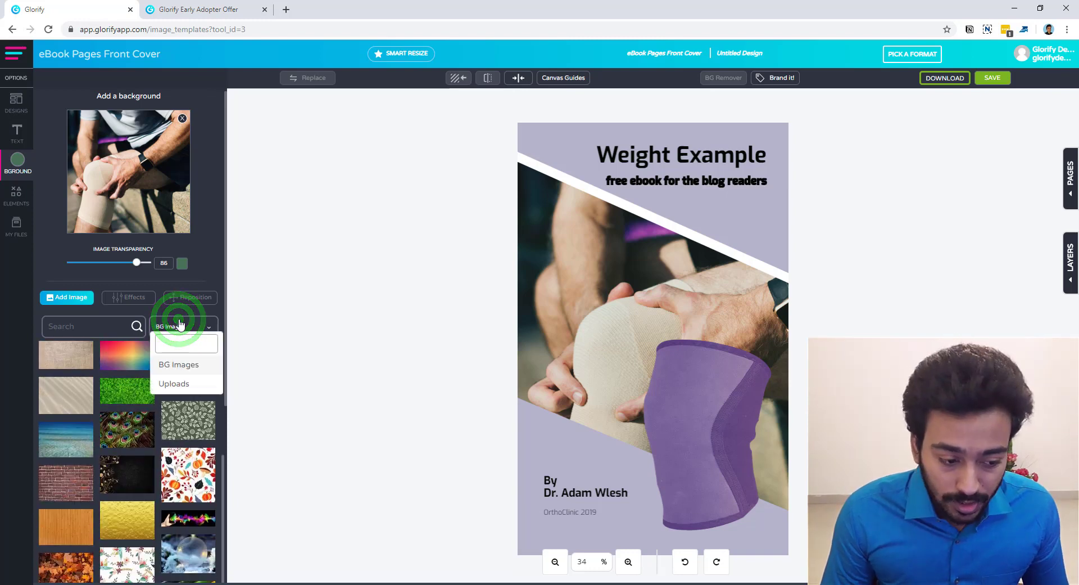
{"action": "left_click", "coordinate": [180, 324]}
{"action": "scroll", "coordinate": [118, 447], "scroll_direction": "down", "scroll_amount": 2}
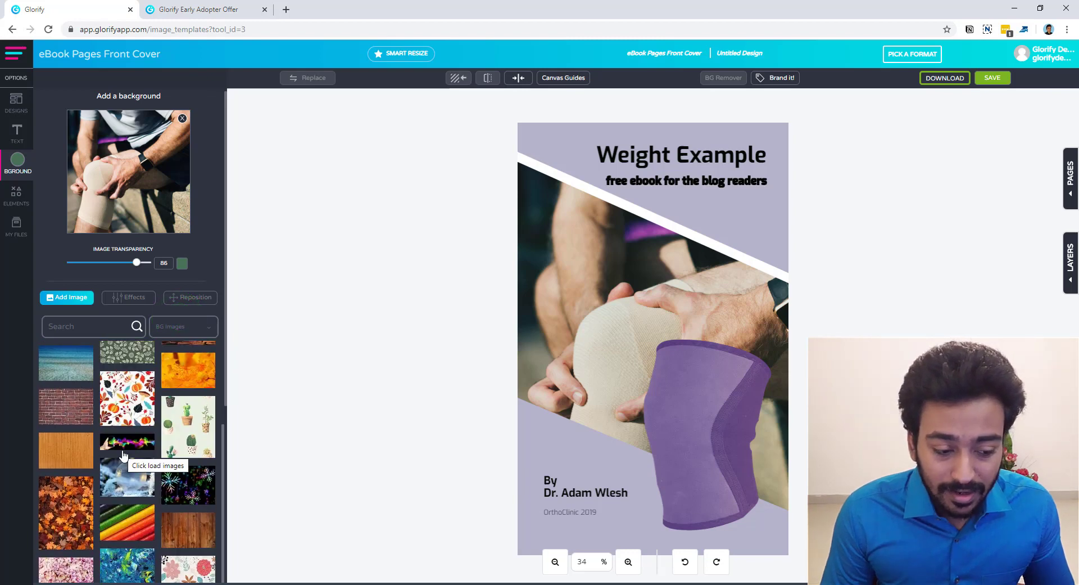
{"action": "scroll", "coordinate": [123, 454], "scroll_direction": "down", "scroll_amount": 4}
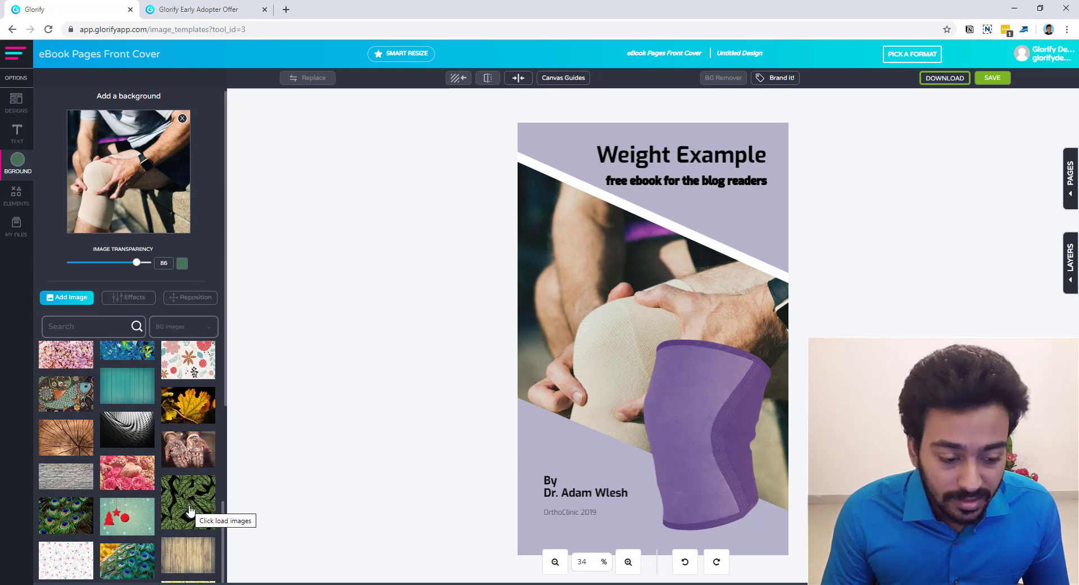
{"action": "left_click", "coordinate": [190, 511]}
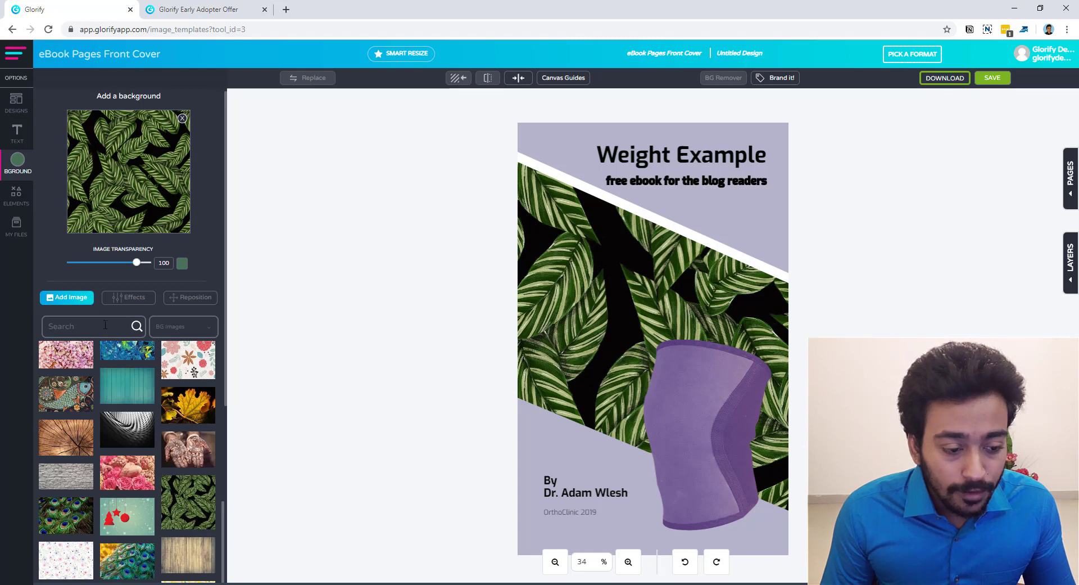
Apply the Technicolor effect to the cover's leaf background image
{"action": "left_click", "coordinate": [160, 329]}
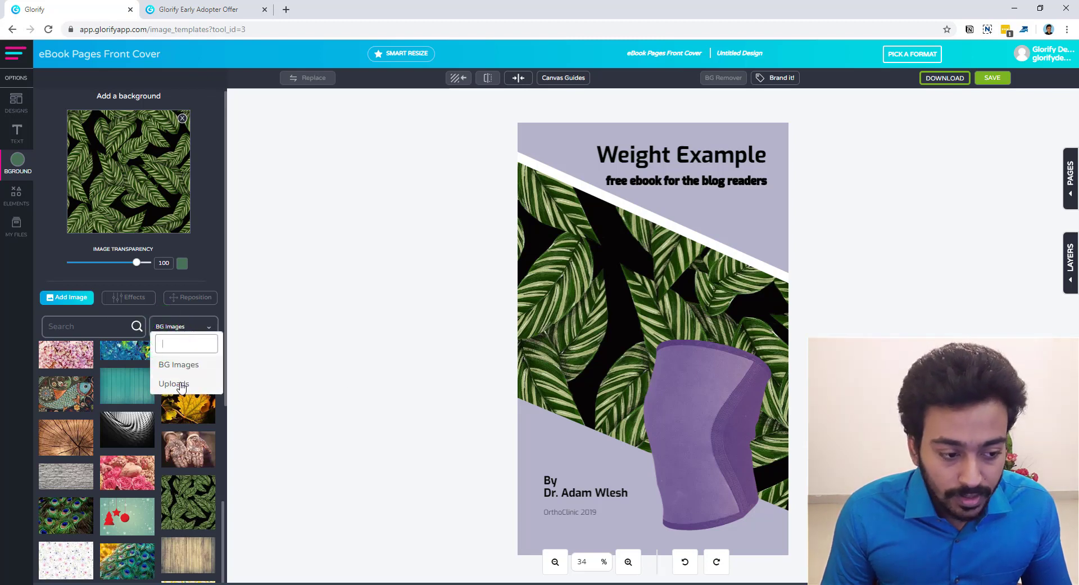
{"action": "left_click", "coordinate": [168, 313]}
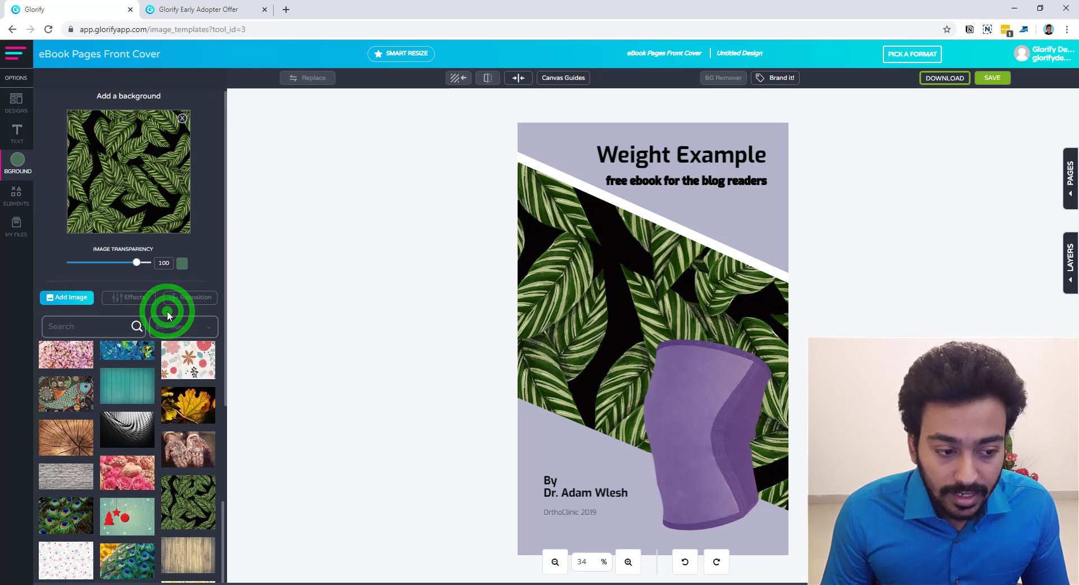
{"action": "left_click", "coordinate": [139, 302]}
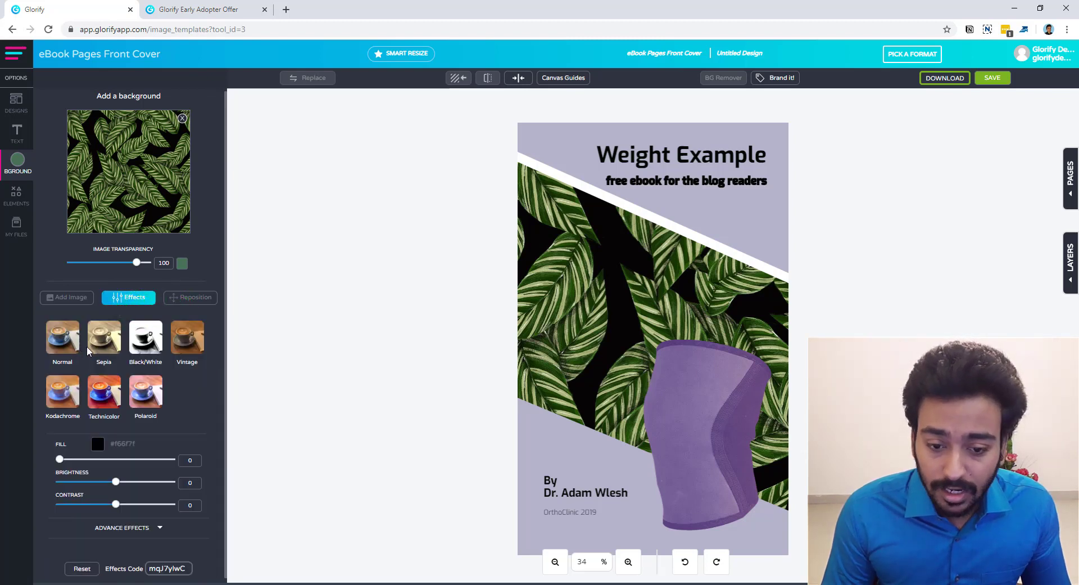
{"action": "left_click", "coordinate": [104, 391]}
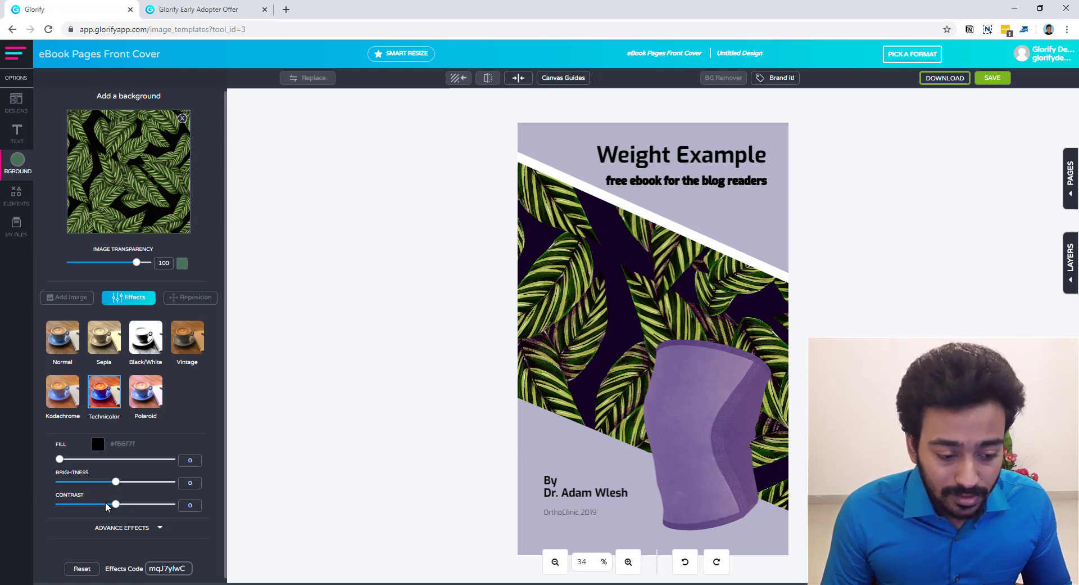
Try different contrast and brightness levels on the leaf background, and undo the effect changes
{"action": "left_click", "coordinate": [186, 509]}
{"action": "left_click", "coordinate": [187, 505]}
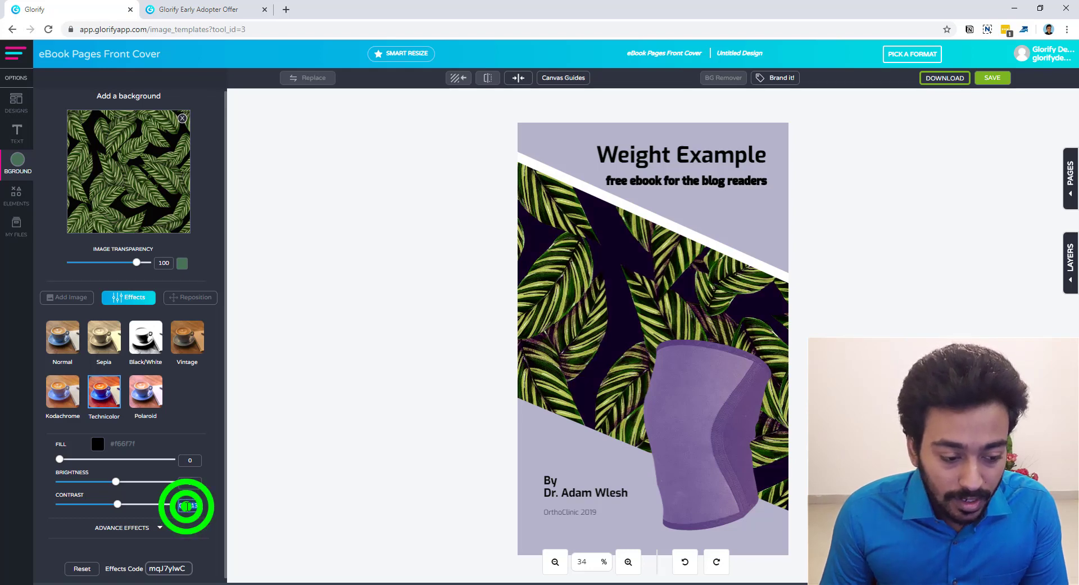
{"action": "type", "text": "0"}
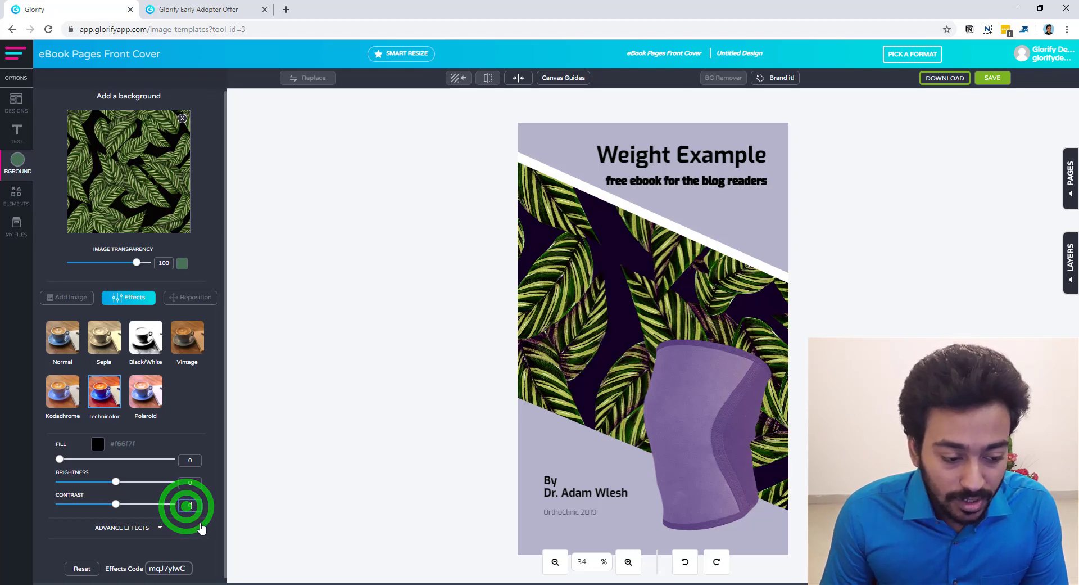
{"action": "left_click_drag", "start_coordinate": [117, 503], "coordinate": [77, 482]}
{"action": "left_click", "coordinate": [123, 504]}
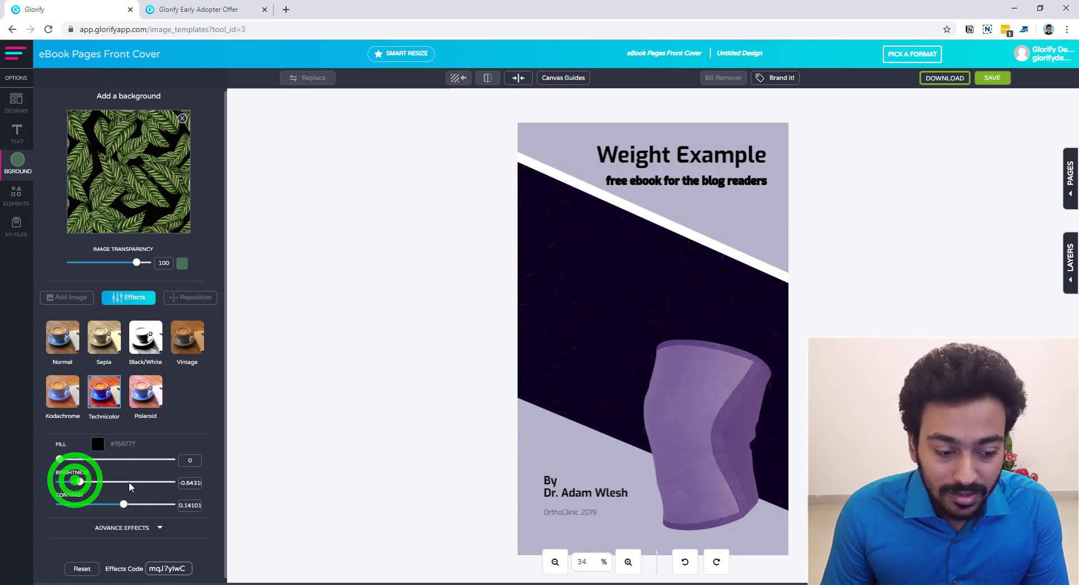
{"action": "left_click", "coordinate": [164, 503]}
{"action": "left_click", "coordinate": [151, 482]}
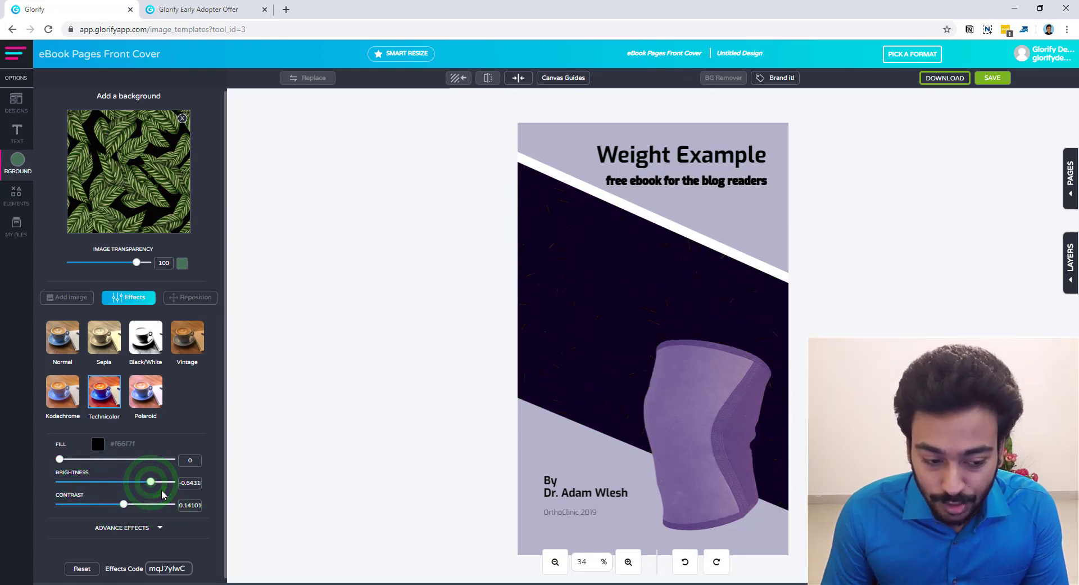
{"action": "left_click", "coordinate": [687, 562]}
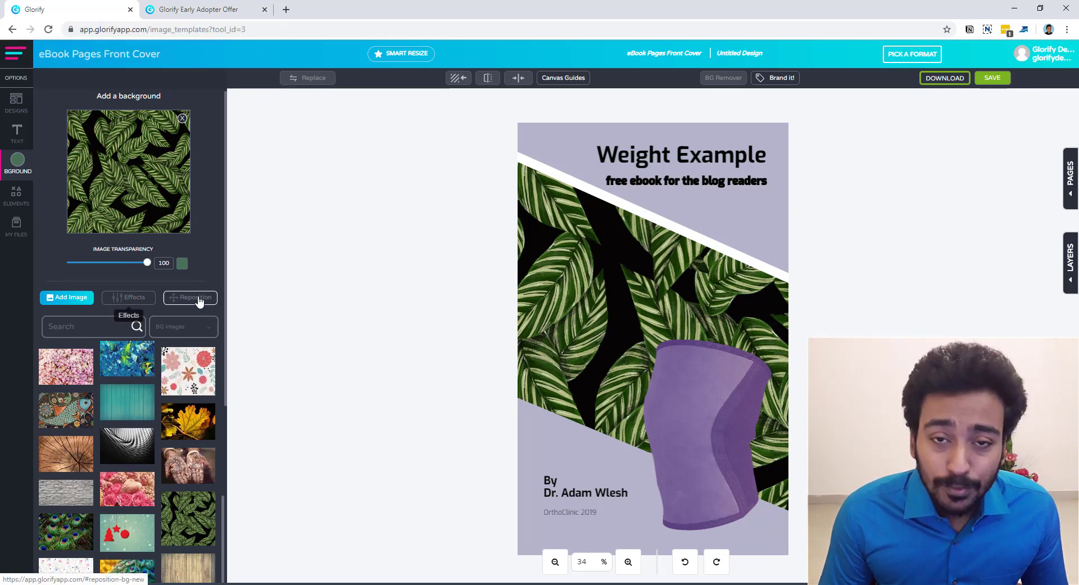
Try flipping the leaf background image horizontally and vertically
{"action": "left_click", "coordinate": [199, 299]}
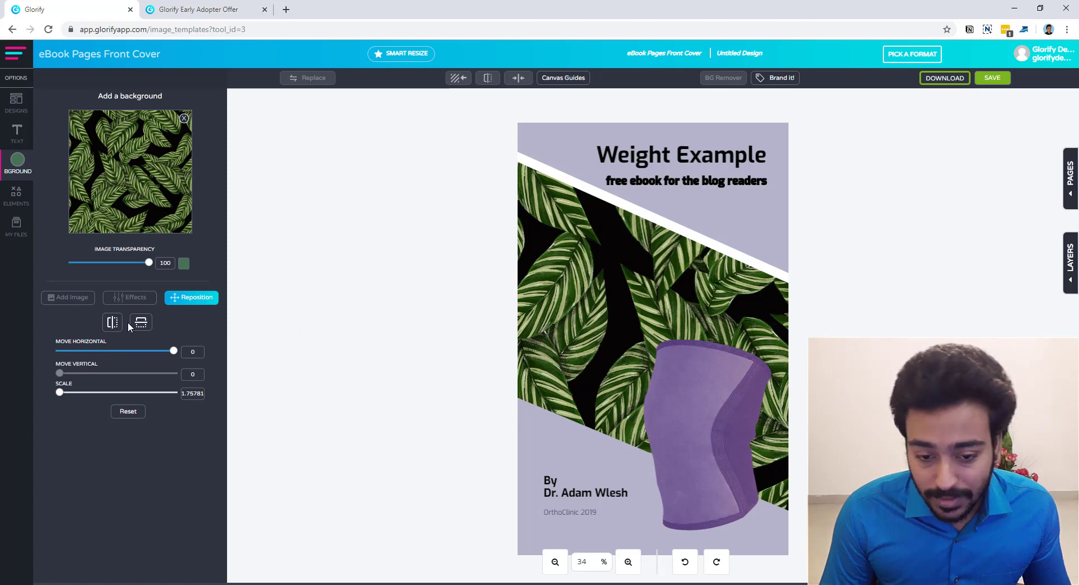
{"action": "left_click", "coordinate": [113, 325]}
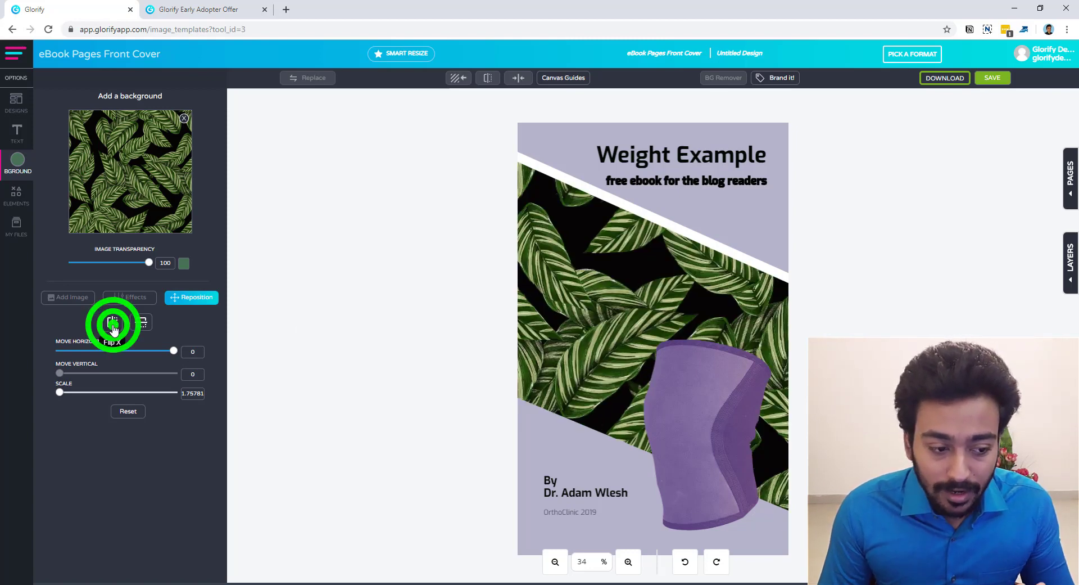
{"action": "left_click", "coordinate": [140, 328]}
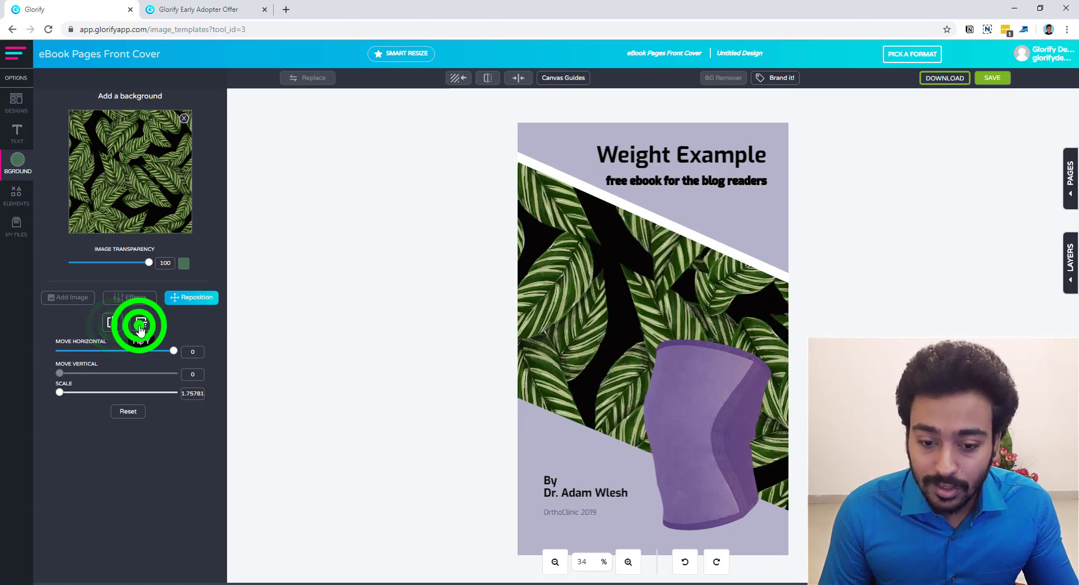
{"action": "left_click", "coordinate": [140, 329]}
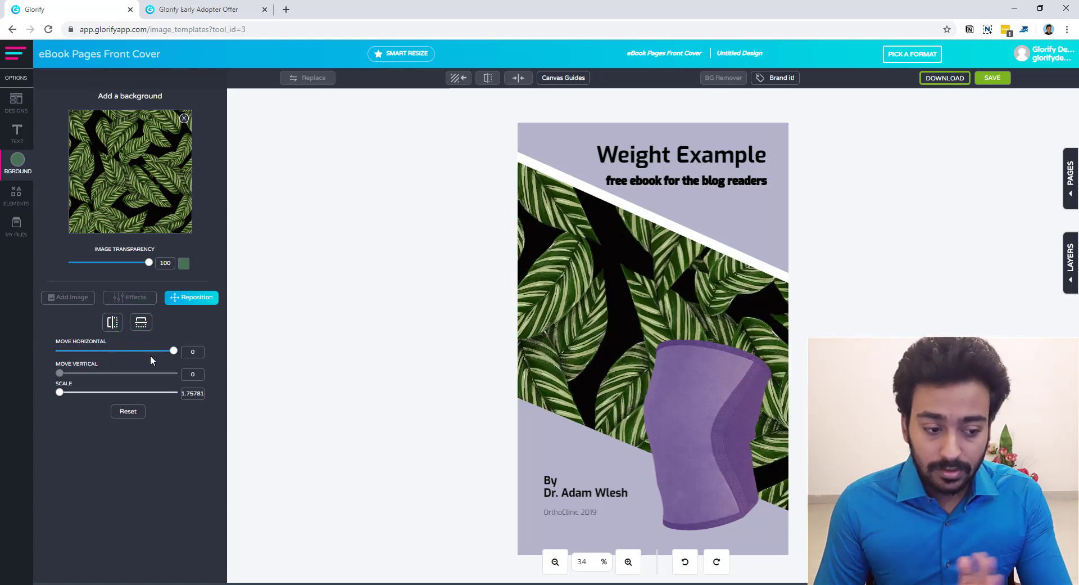
Try shifting the leaf background horizontally to -29 and scaling it to 5.11, and reset its placement
{"action": "mouse_move", "coordinate": [175, 351]}
{"action": "left_mouse_down"}
{"action": "mouse_move", "coordinate": [85, 352]}
{"action": "mouse_move", "coordinate": [170, 354]}
{"action": "left_mouse_up"}
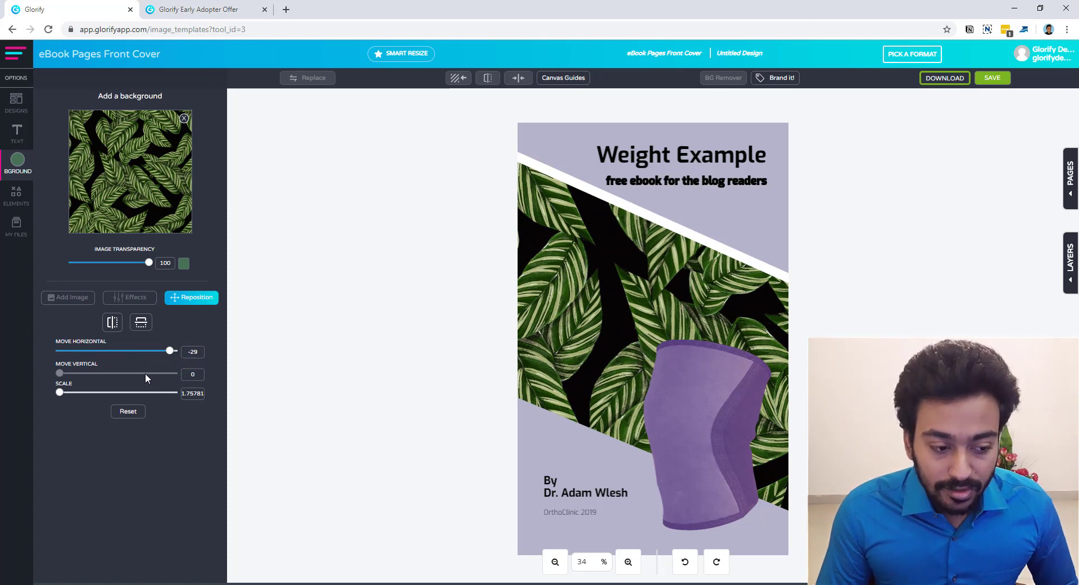
{"action": "left_click", "coordinate": [59, 392]}
{"action": "left_click_drag", "start_coordinate": [59, 392], "coordinate": [25, 383]}
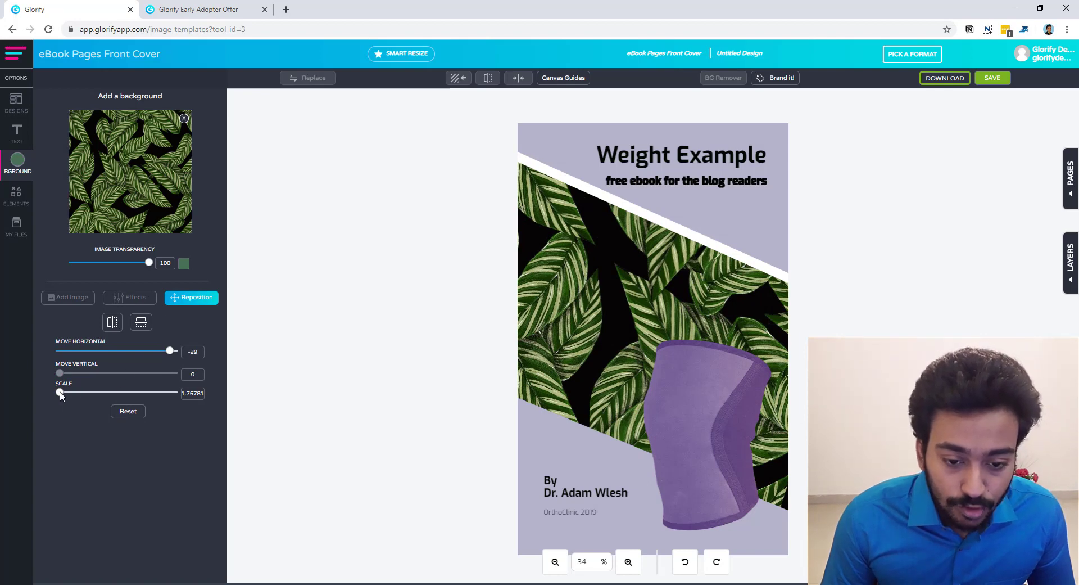
{"action": "left_click_drag", "start_coordinate": [60, 393], "coordinate": [132, 392]}
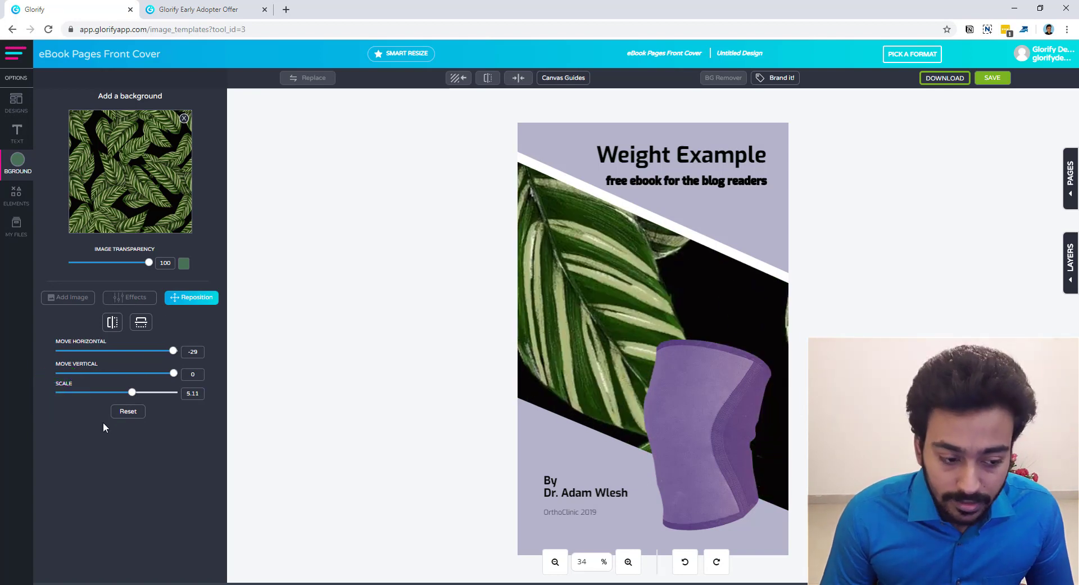
{"action": "left_click", "coordinate": [132, 414]}
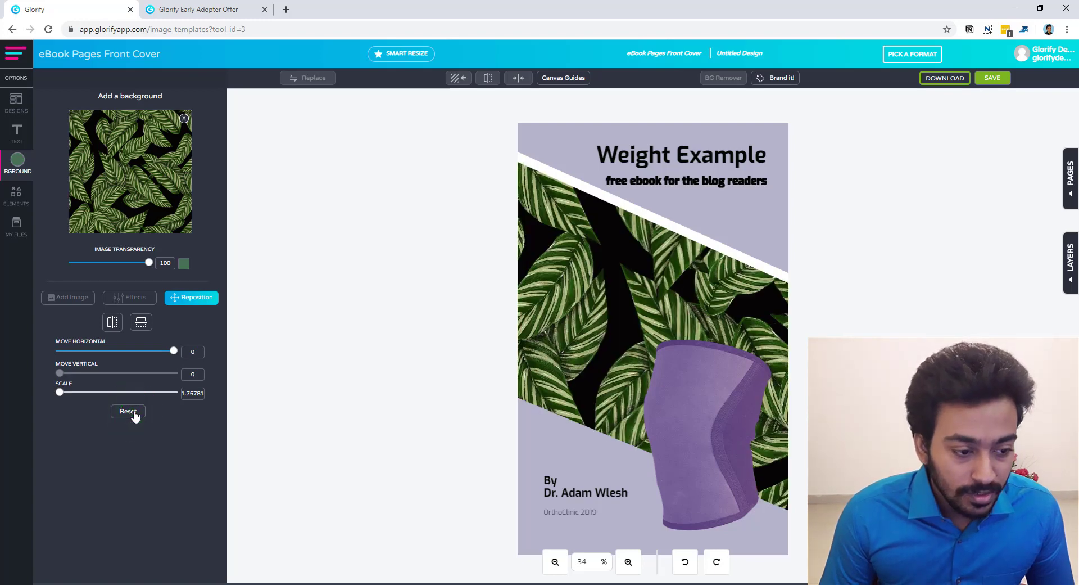
Replace the leaf background with the uploaded garden photo of a wooden table and palm trees
{"action": "left_click", "coordinate": [81, 296]}
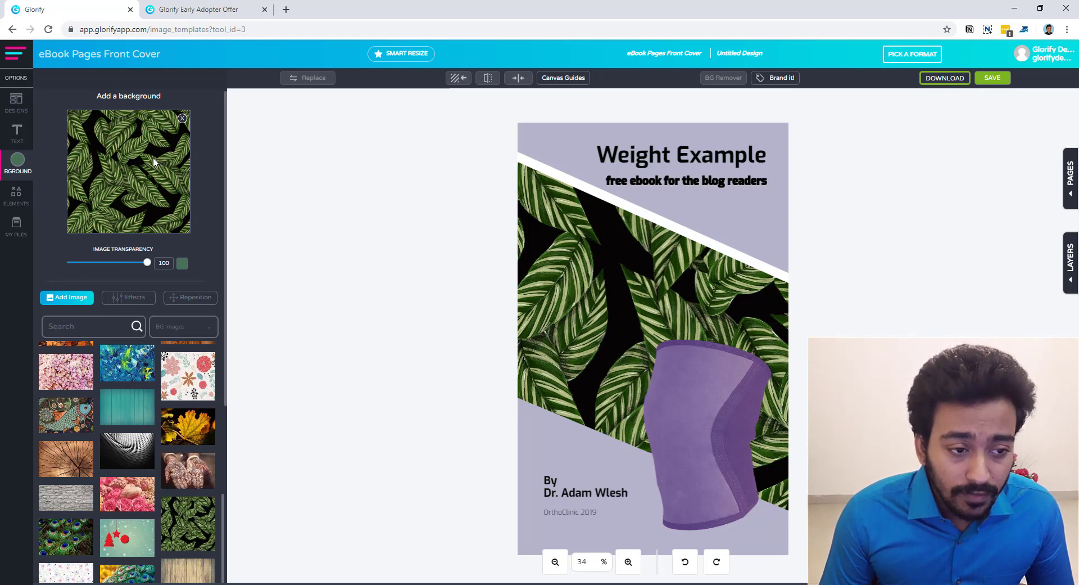
{"action": "left_click", "coordinate": [183, 119]}
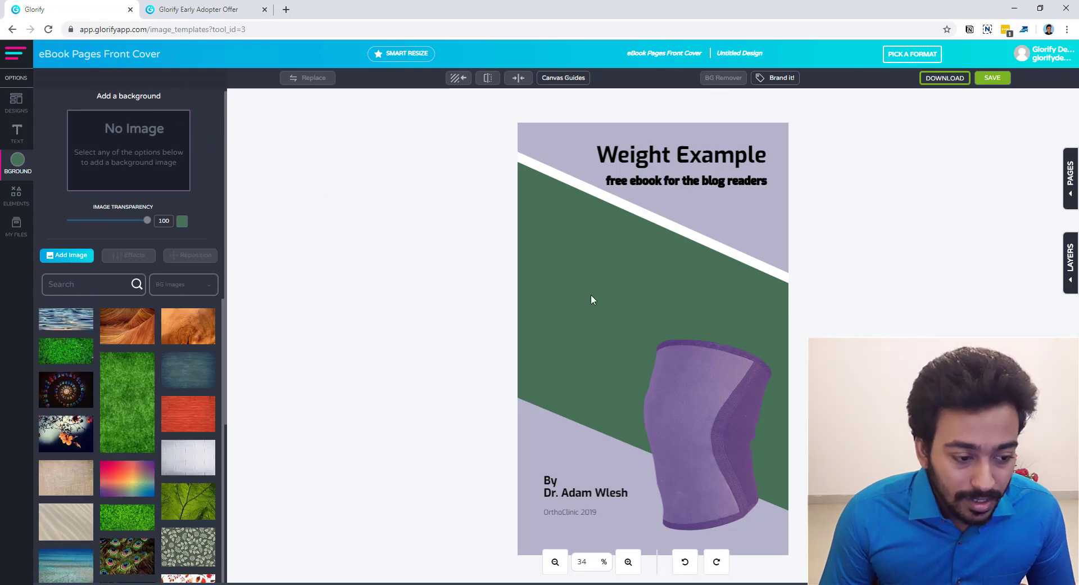
{"action": "left_click", "coordinate": [72, 283]}
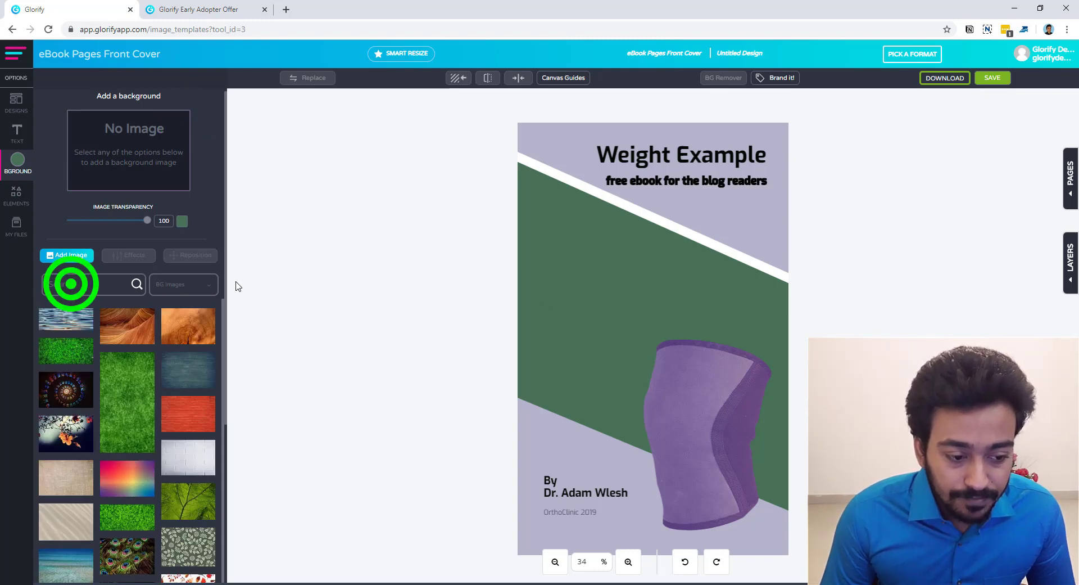
{"action": "left_click", "coordinate": [194, 281]}
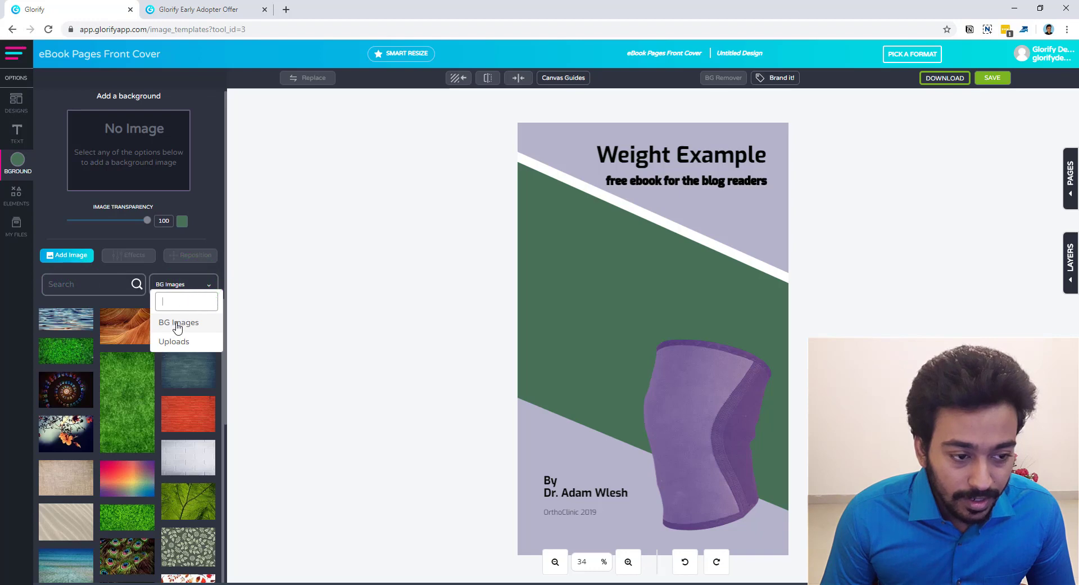
{"action": "left_click", "coordinate": [90, 276]}
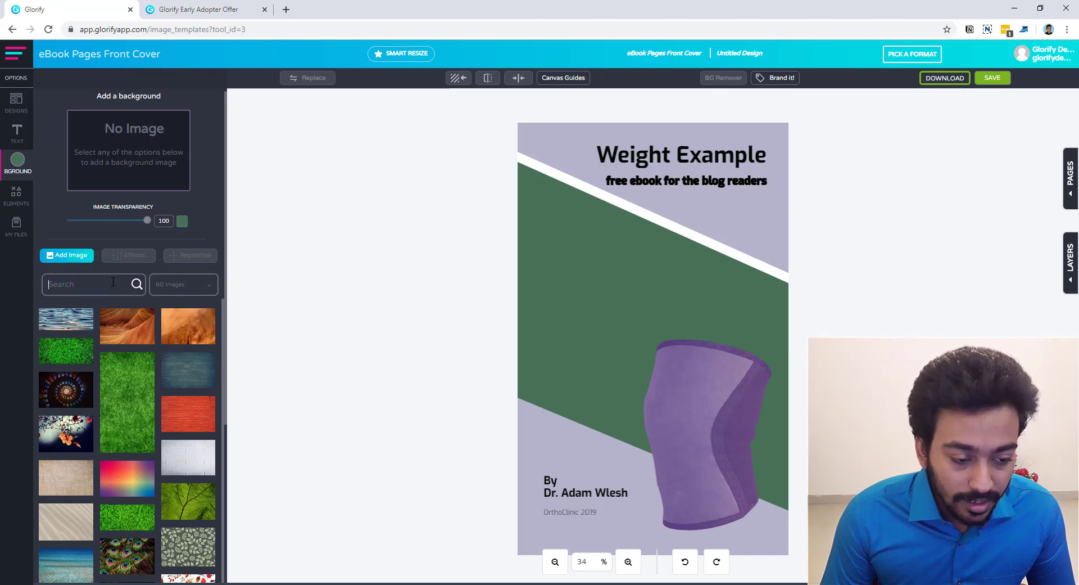
{"action": "left_click", "coordinate": [182, 285]}
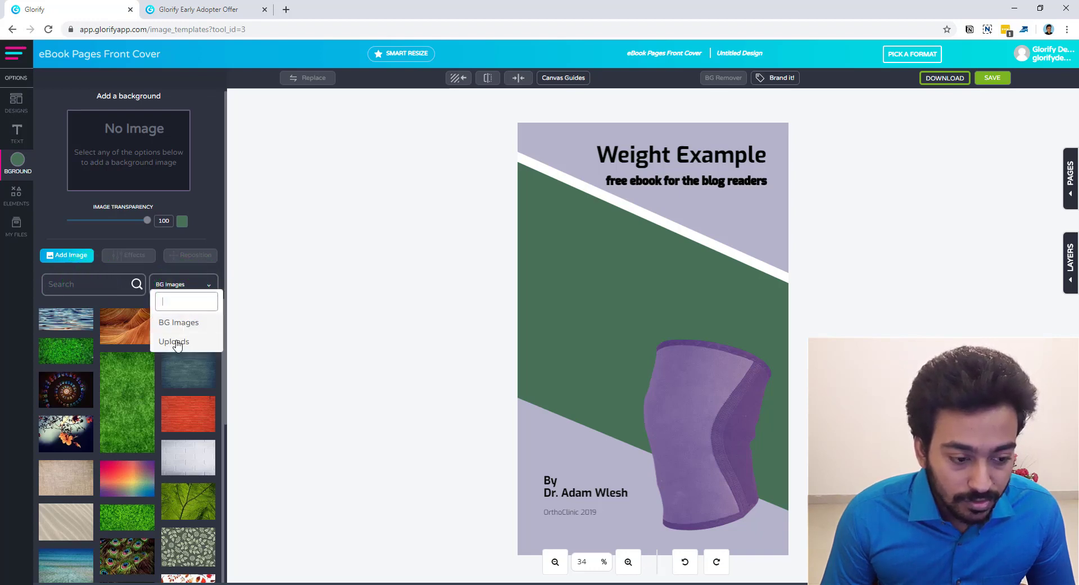
{"action": "left_click", "coordinate": [175, 341]}
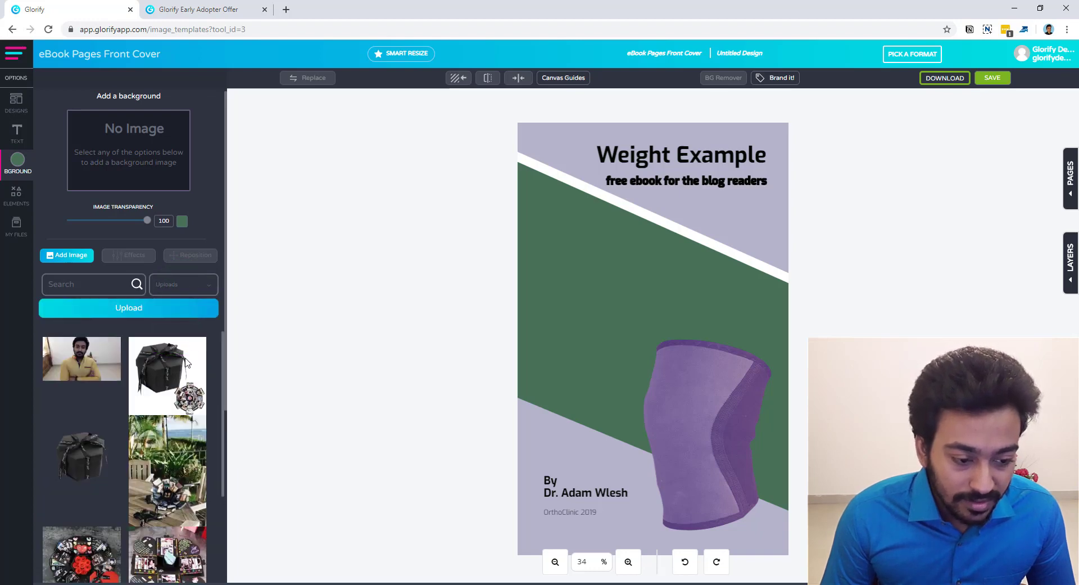
{"action": "scroll", "coordinate": [174, 360], "scroll_direction": "down", "scroll_amount": 2}
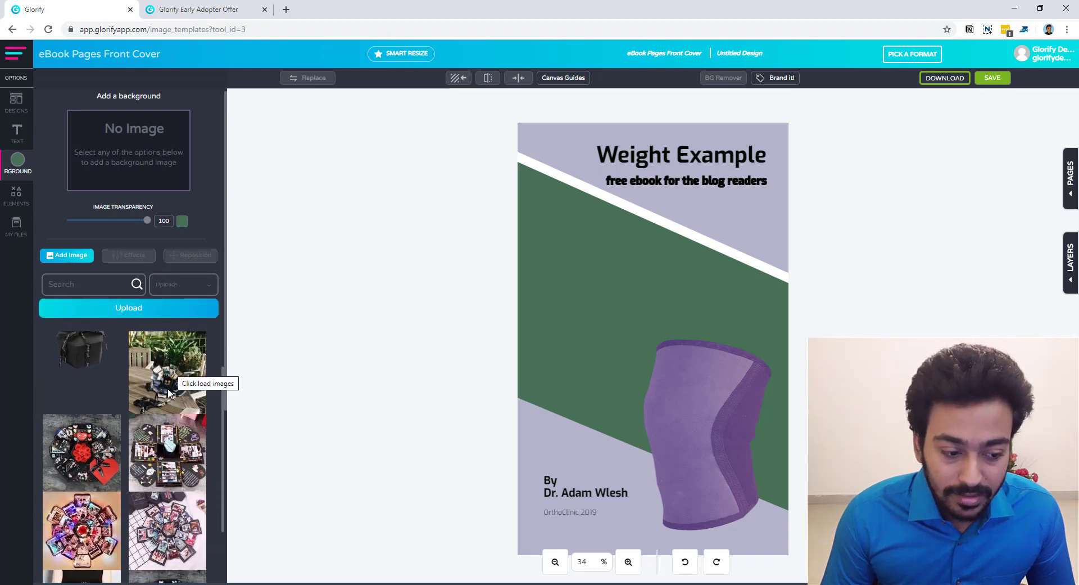
{"action": "left_click", "coordinate": [170, 392]}
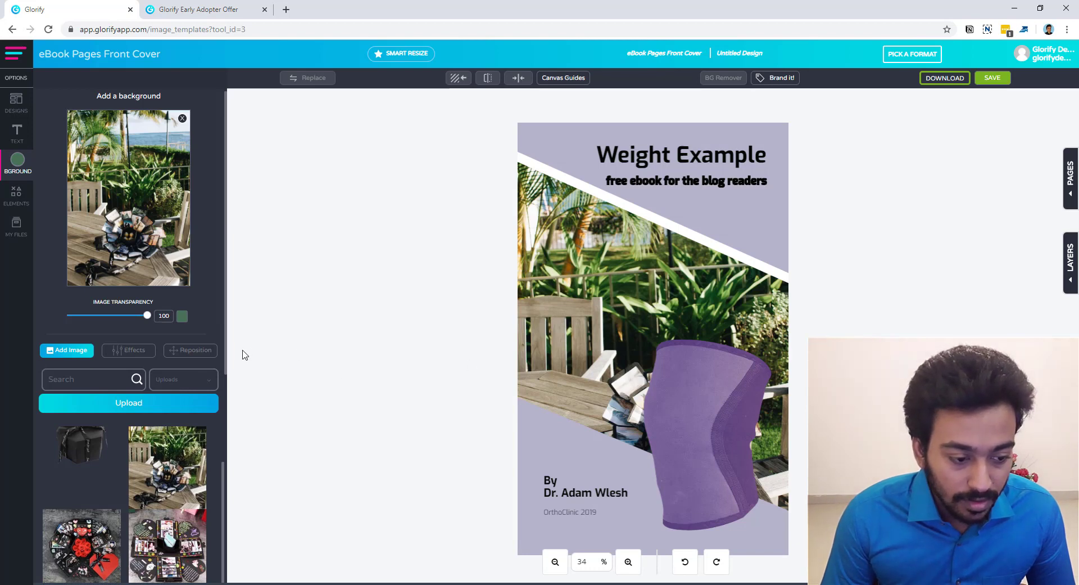
Shift the background photo horizontally to -161 and move the purple knee sleeve slightly right and down on the cover
{"action": "left_click", "coordinate": [185, 352]}
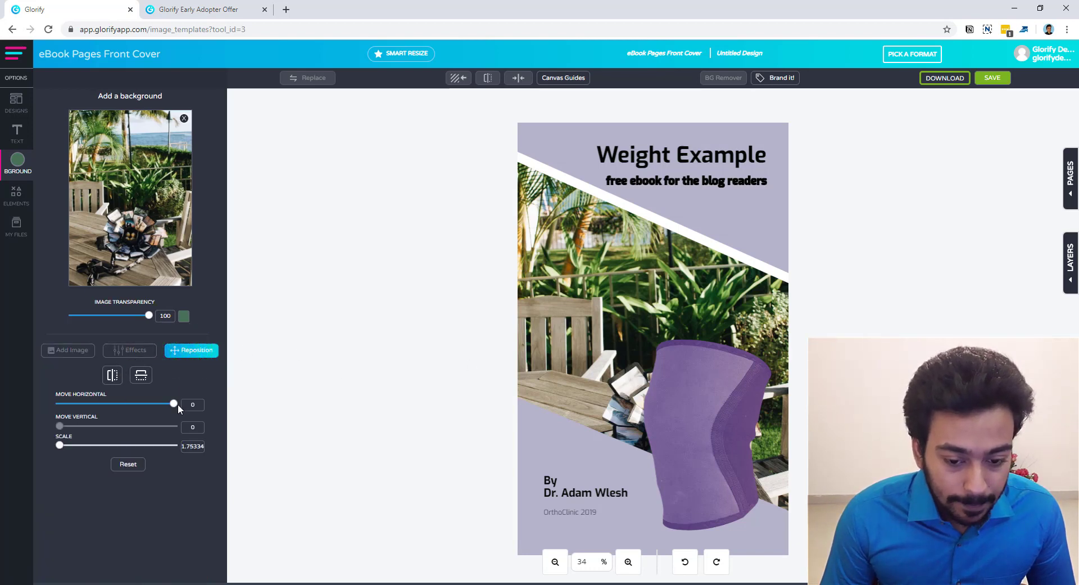
{"action": "left_click_drag", "start_coordinate": [174, 403], "coordinate": [59, 404]}
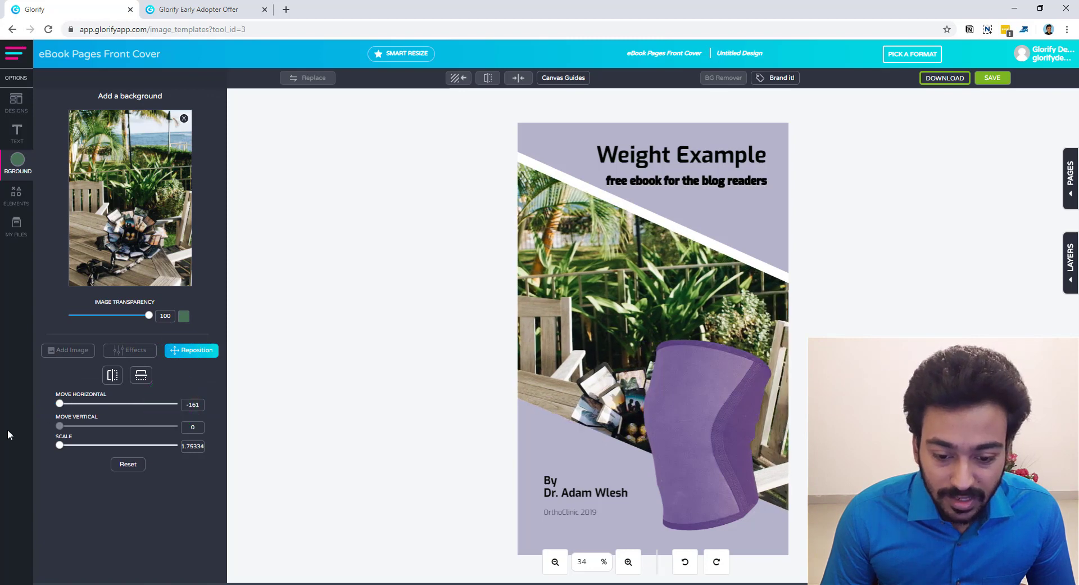
{"action": "left_click", "coordinate": [698, 416]}
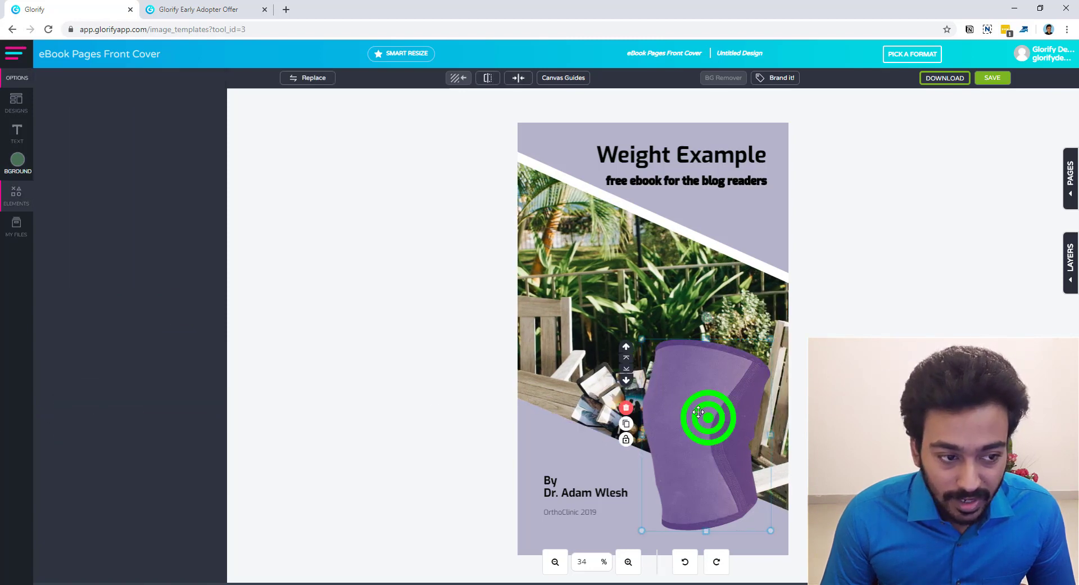
{"action": "left_click_drag", "start_coordinate": [696, 429], "coordinate": [705, 424]}
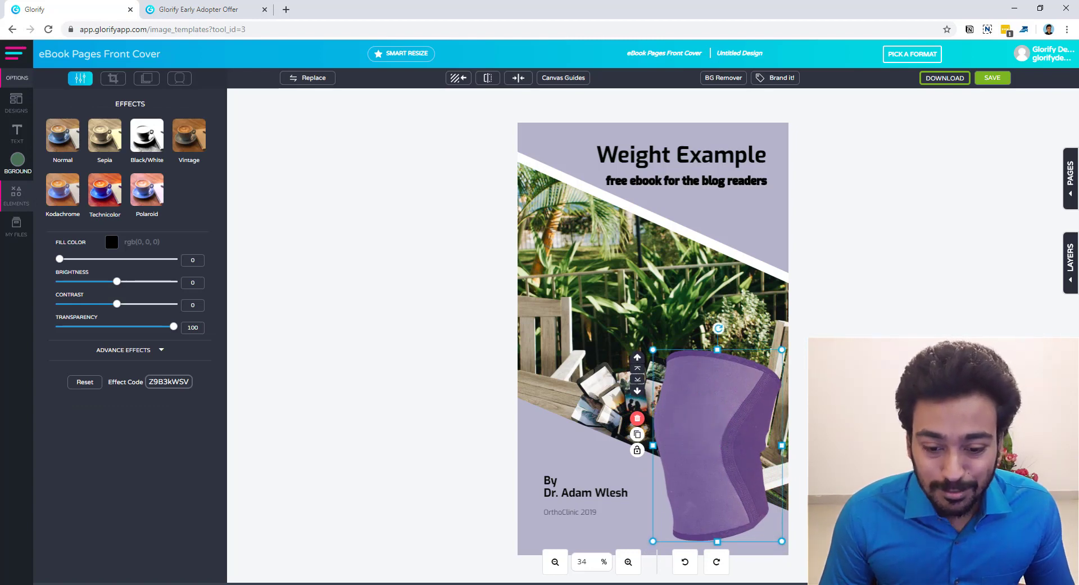
{"action": "key", "text": "Escape"}
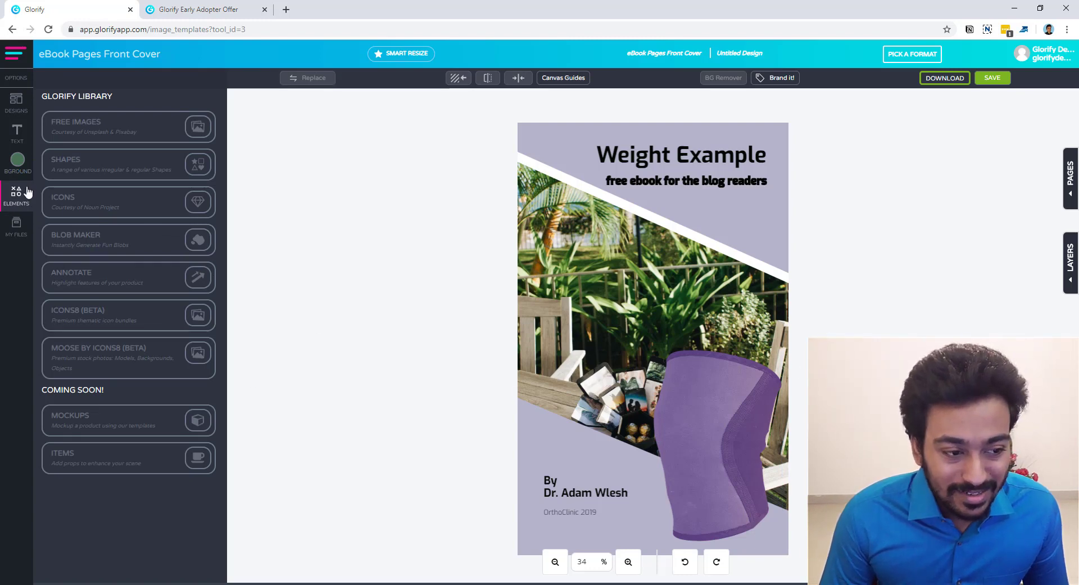
Add the light blue scalloped frame shape from the library and move it onto the upper part of the garden photo
{"action": "left_click", "coordinate": [22, 165]}
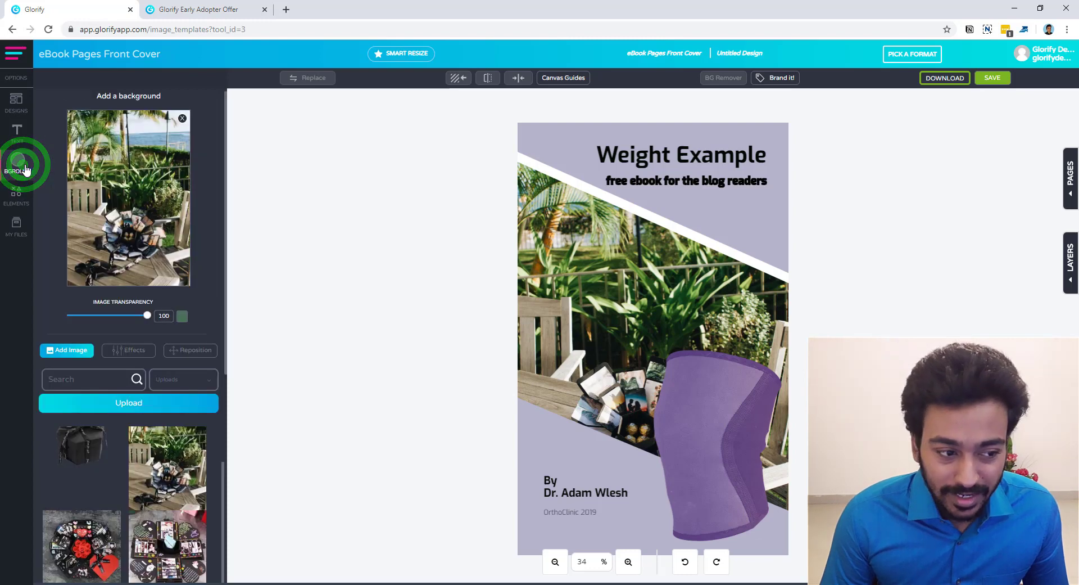
{"action": "left_click", "coordinate": [20, 195]}
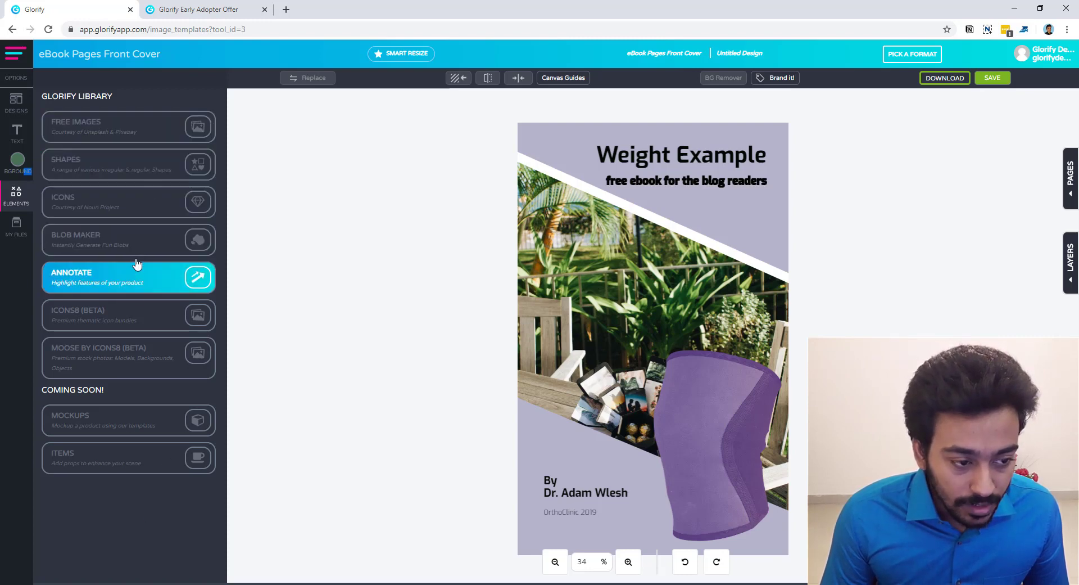
{"action": "left_click", "coordinate": [137, 175]}
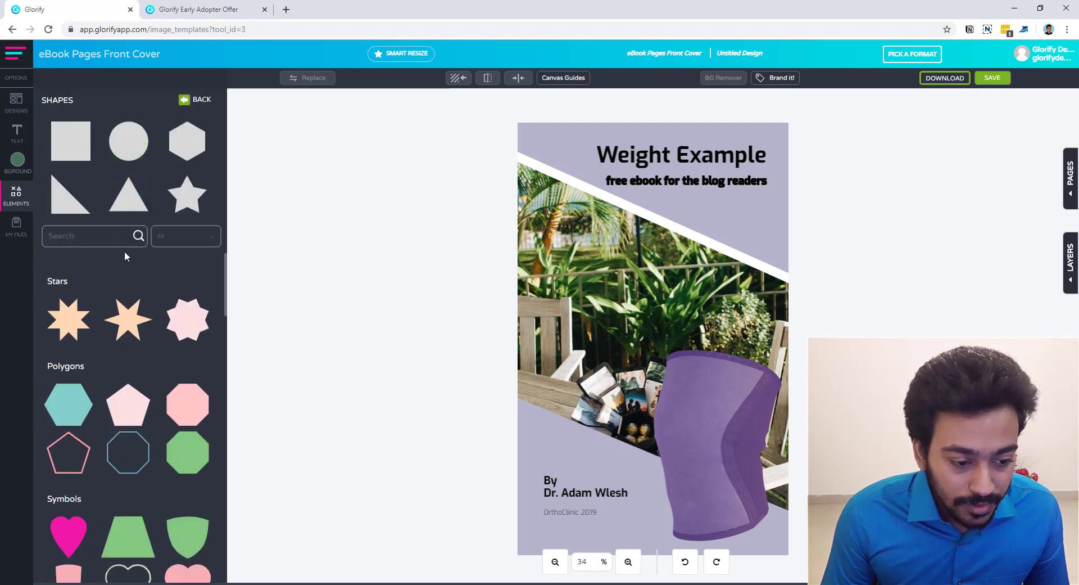
{"action": "left_click_drag", "start_coordinate": [225, 273], "coordinate": [216, 408]}
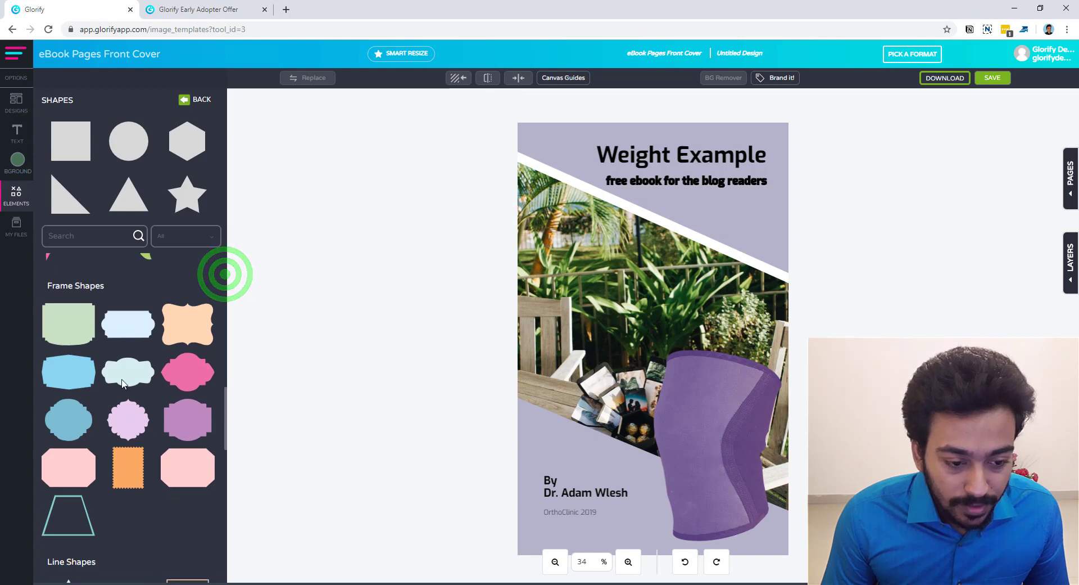
{"action": "left_click", "coordinate": [111, 313]}
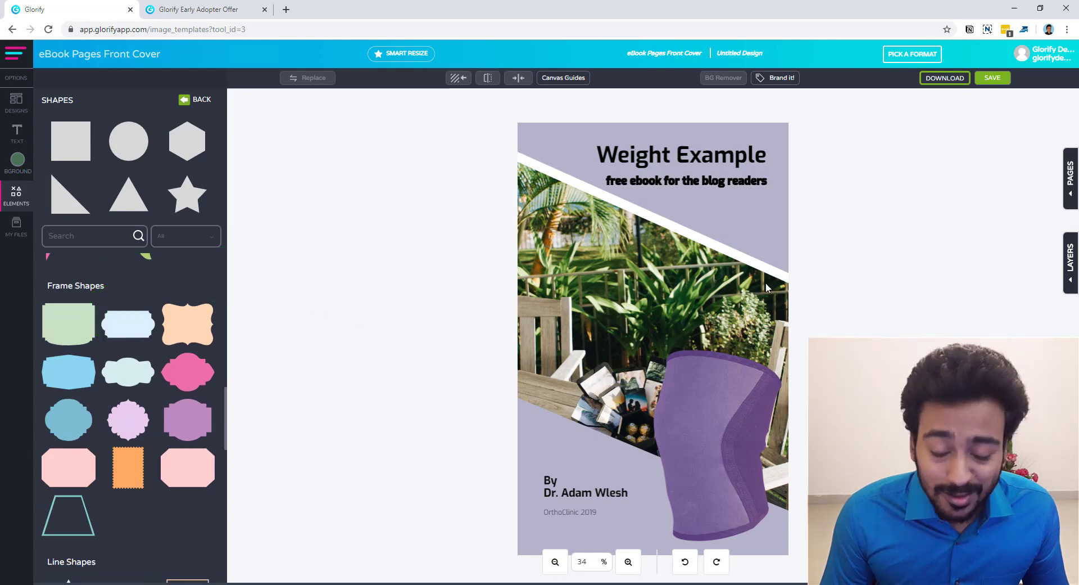
{"action": "left_click", "coordinate": [134, 333]}
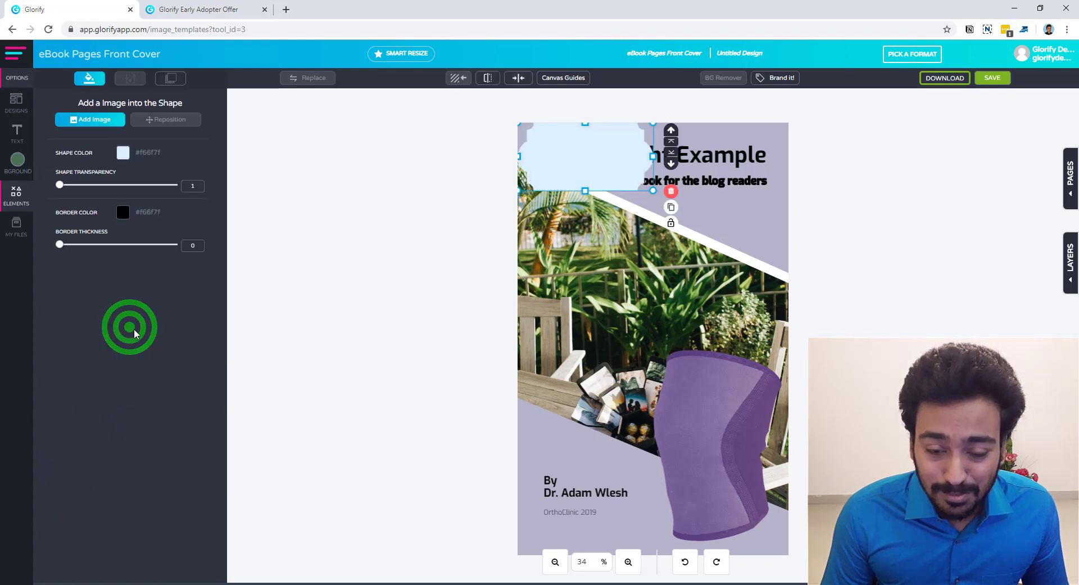
{"action": "left_click_drag", "start_coordinate": [602, 152], "coordinate": [610, 175]}
{"action": "left_click_drag", "start_coordinate": [614, 257], "coordinate": [612, 281]}
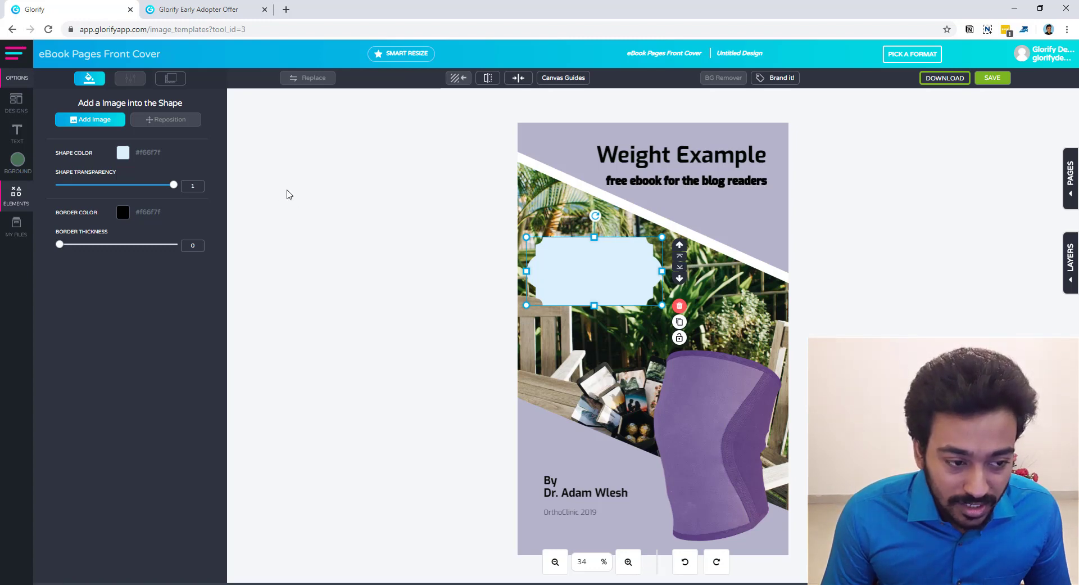
Set the frame shape's transparency to 1 and fill it with the free stock photo of a suited man offering a handshake
{"action": "left_click_drag", "start_coordinate": [137, 184], "coordinate": [178, 185]}
{"action": "left_click", "coordinate": [165, 186]}
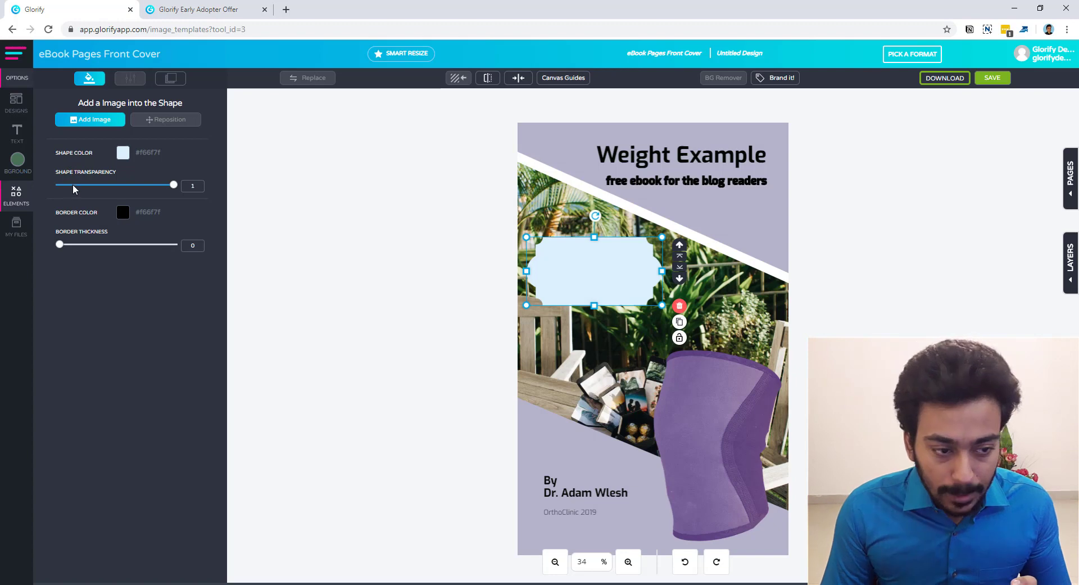
{"action": "left_click", "coordinate": [94, 119]}
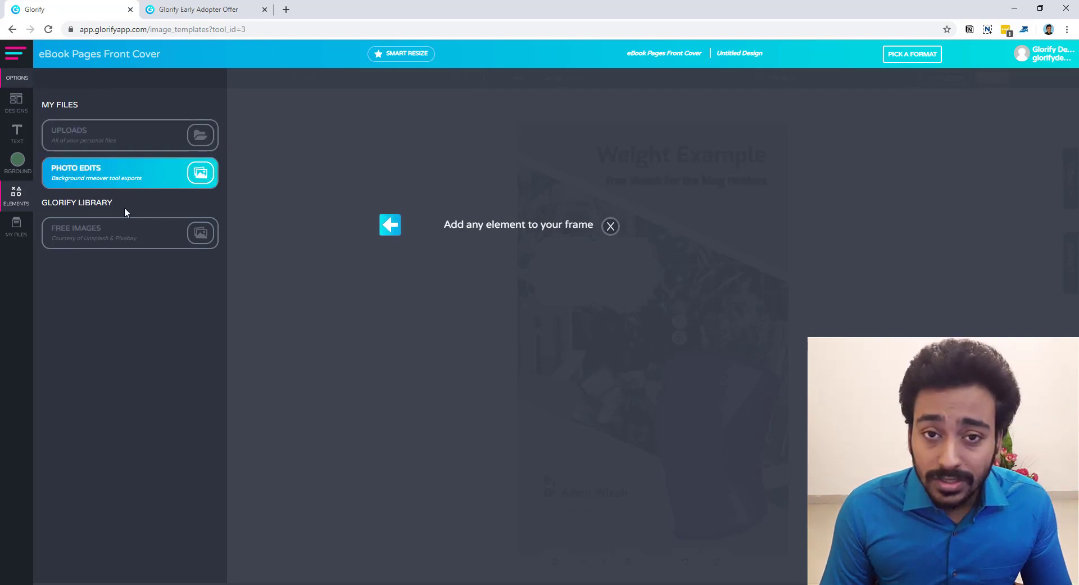
{"action": "left_click", "coordinate": [118, 238]}
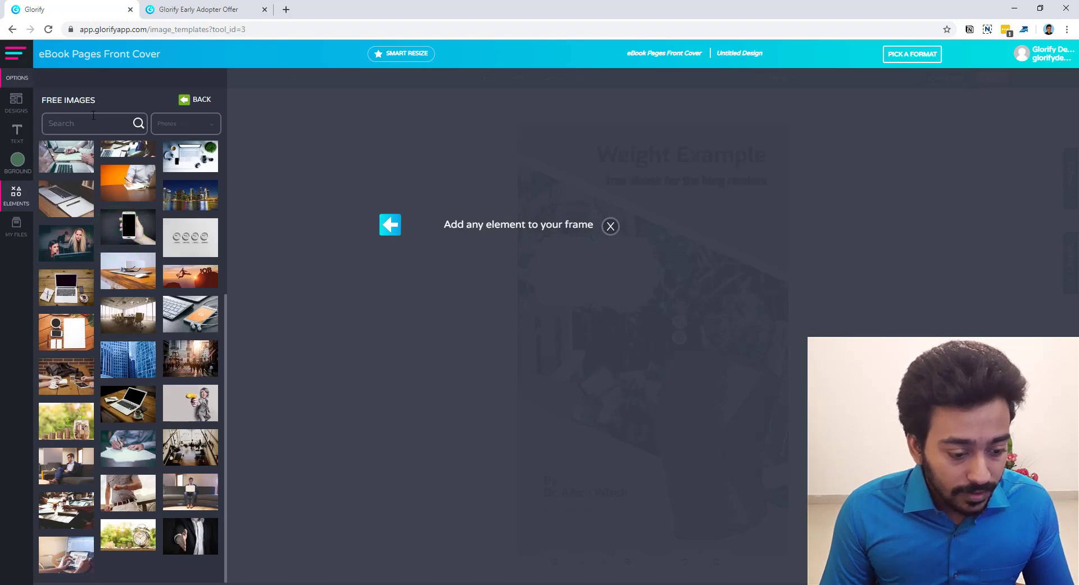
{"action": "left_click", "coordinate": [196, 544]}
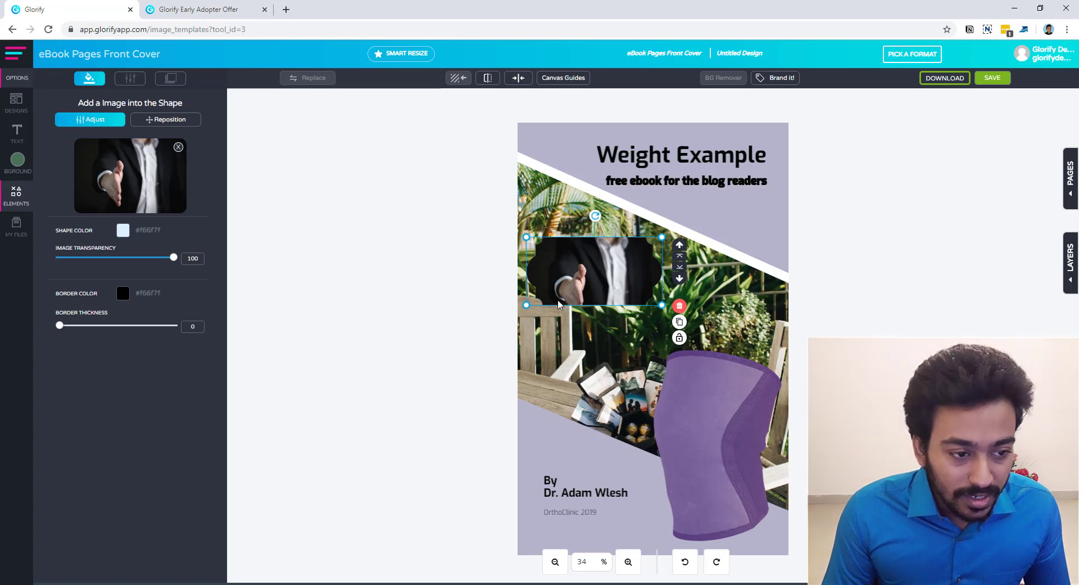
Try zooming and shifting the handshake photo inside the frame shape
{"action": "left_click", "coordinate": [166, 119]}
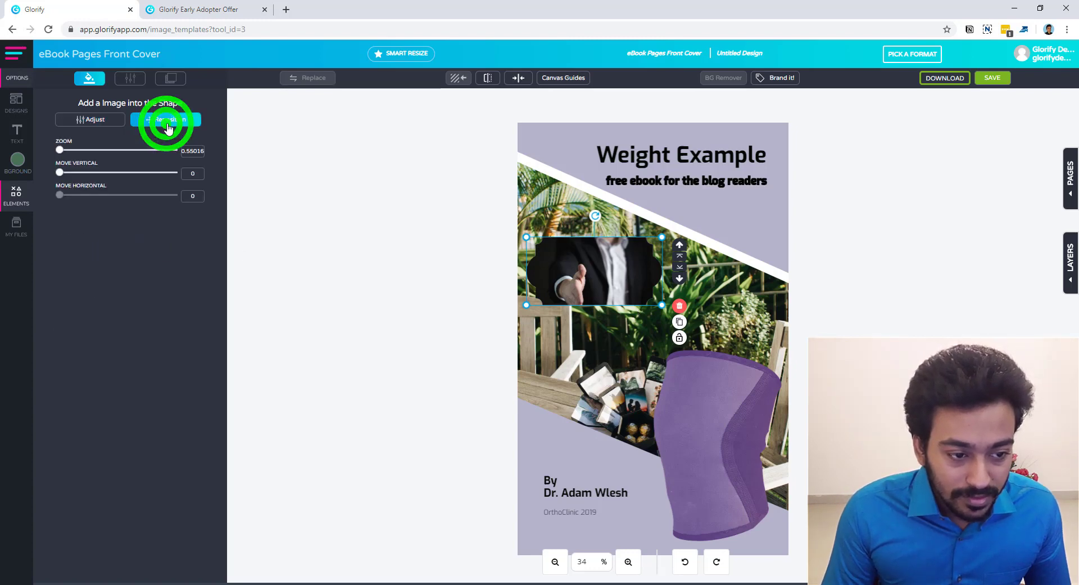
{"action": "left_click", "coordinate": [60, 150]}
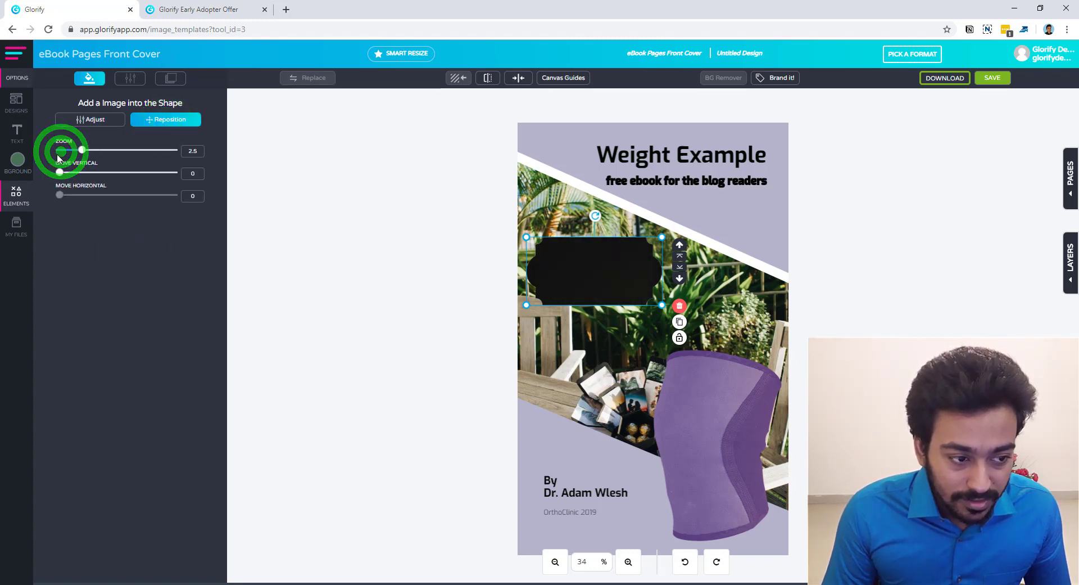
{"action": "left_click_drag", "start_coordinate": [60, 172], "coordinate": [192, 348]}
{"action": "left_click", "coordinate": [99, 120]}
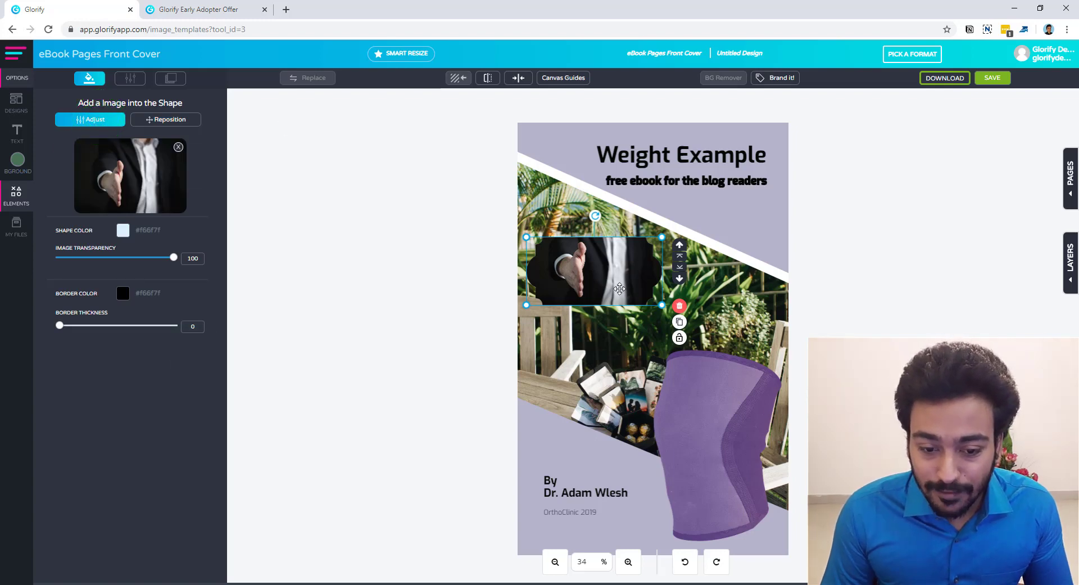
Delete the frame shape with the handshake photo from the cover
{"action": "left_click", "coordinate": [440, 362]}
{"action": "left_click", "coordinate": [612, 254]}
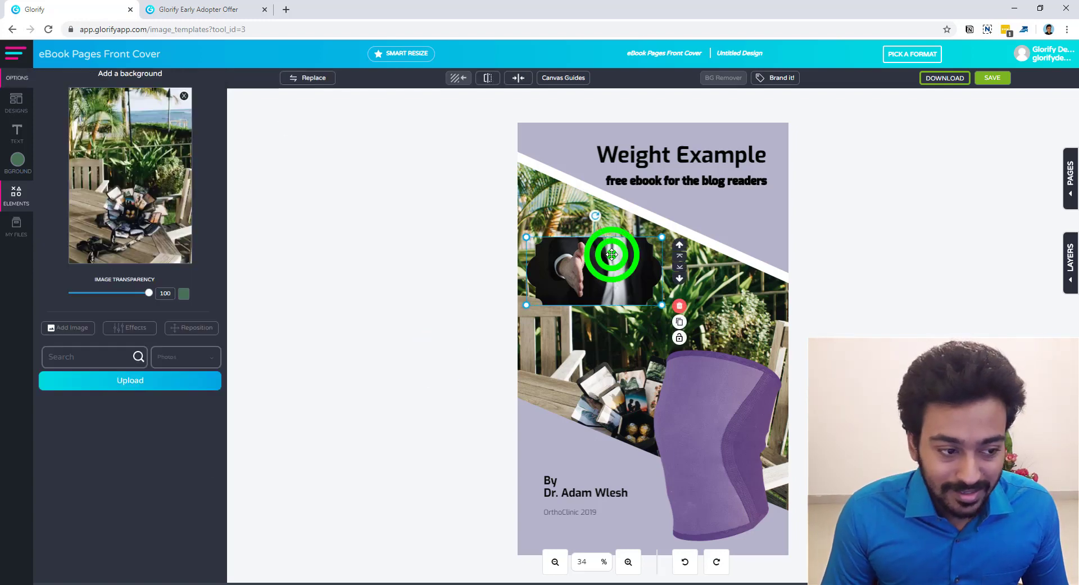
{"action": "key", "text": "Delete"}
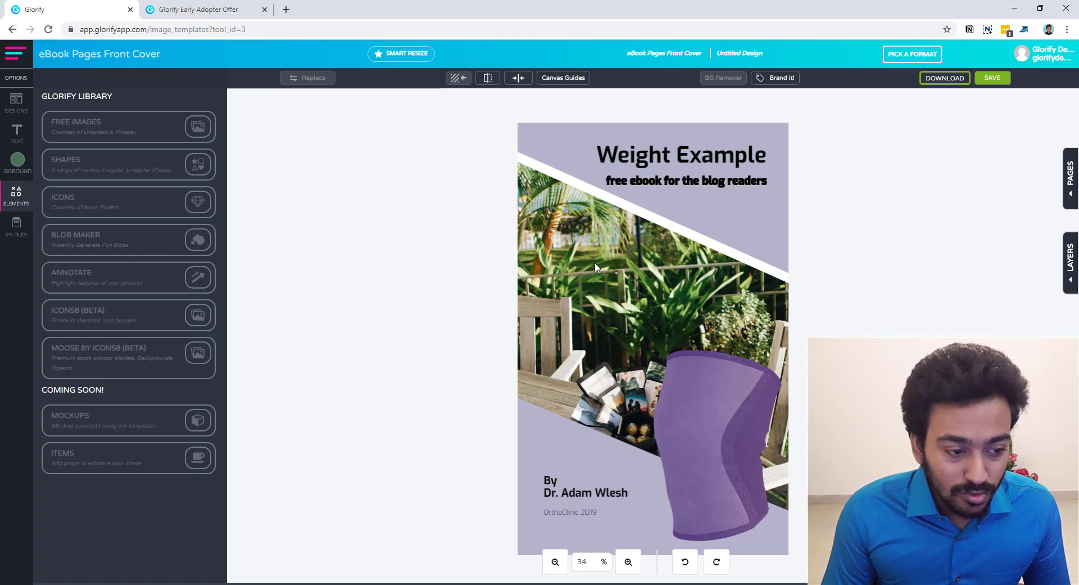
Look through the Icons8 icon collection and its list of icon styles
{"action": "left_click", "coordinate": [109, 325]}
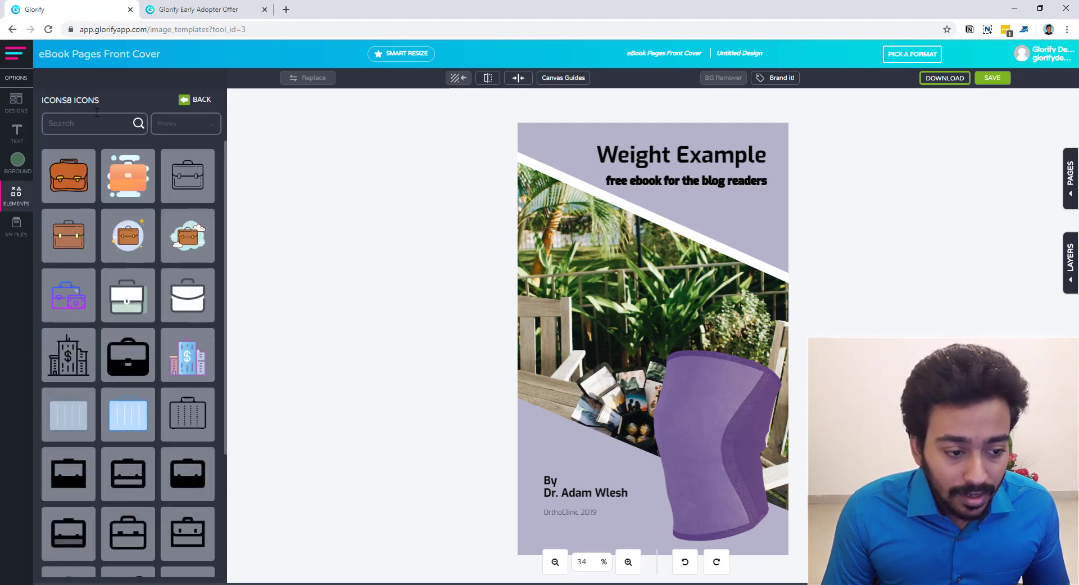
{"action": "left_click", "coordinate": [166, 125]}
{"action": "left_click", "coordinate": [137, 96]}
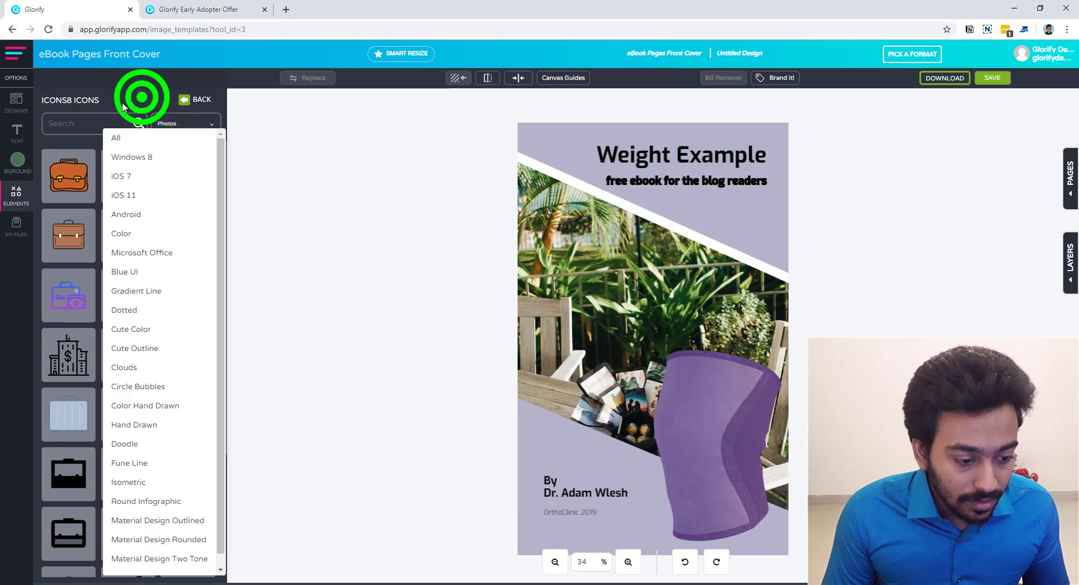
{"action": "left_click", "coordinate": [16, 198]}
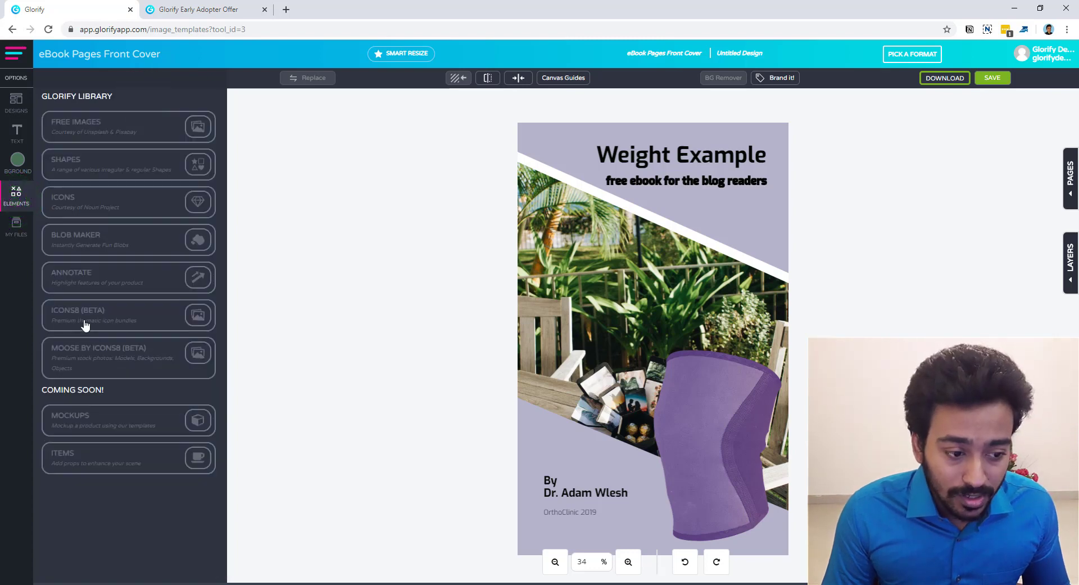
Add the Moose stock photo of a white-shirted man looking down with his jacket over his arm, and place him in front of the purple knee sleeve
{"action": "left_click", "coordinate": [88, 362]}
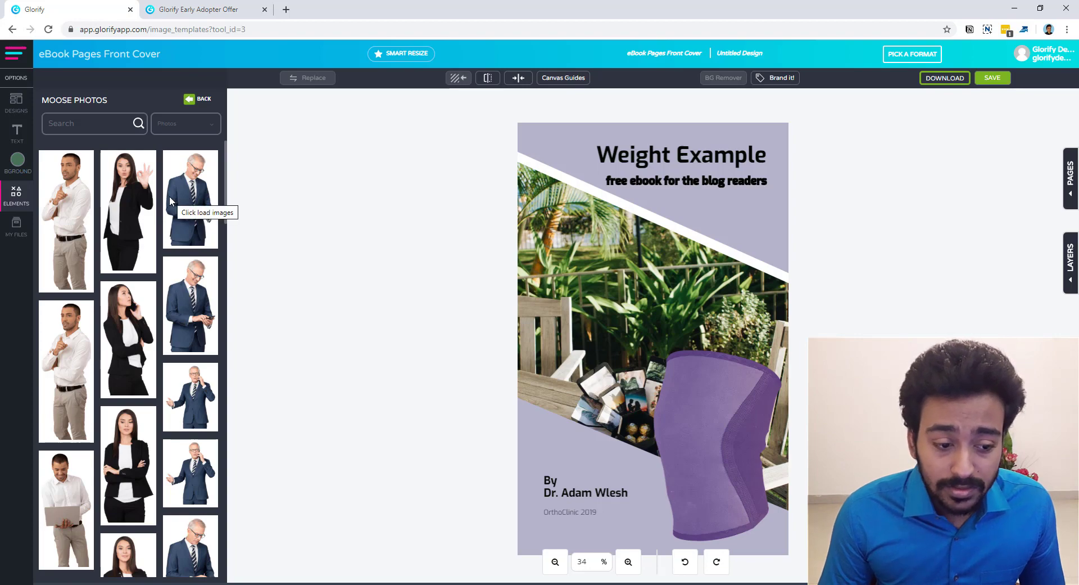
{"action": "scroll", "coordinate": [198, 224], "scroll_direction": "down", "scroll_amount": 5}
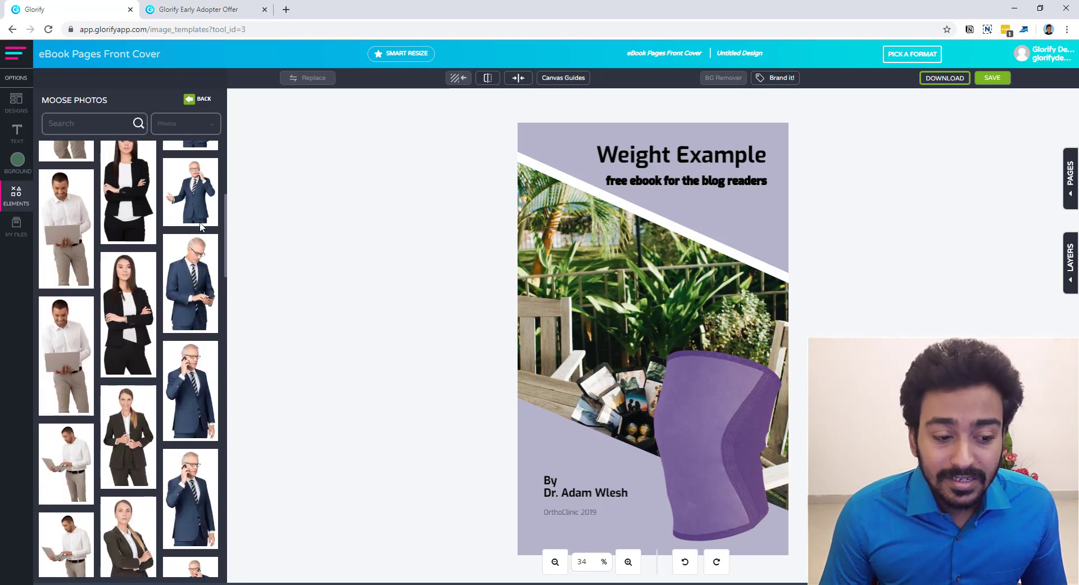
{"action": "scroll", "coordinate": [200, 226], "scroll_direction": "down", "scroll_amount": 10}
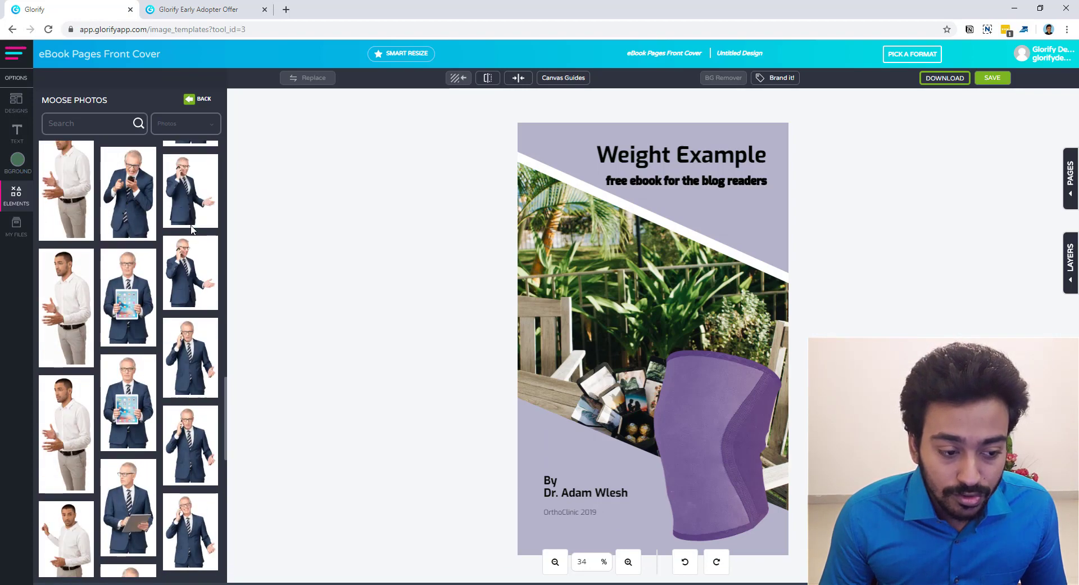
{"action": "scroll", "coordinate": [192, 227], "scroll_direction": "down", "scroll_amount": 8}
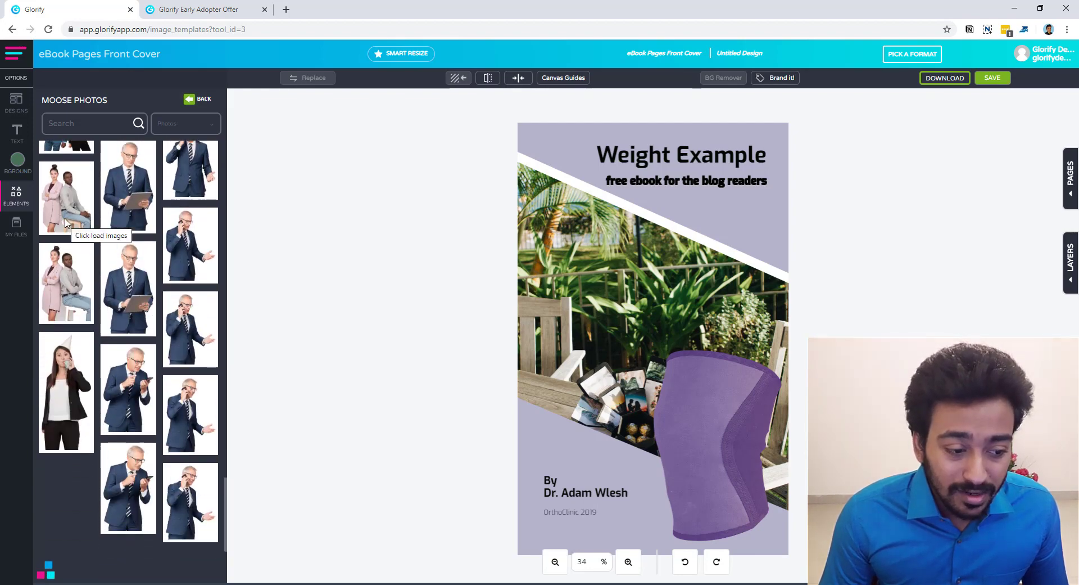
{"action": "scroll", "coordinate": [60, 362], "scroll_direction": "down", "scroll_amount": 3}
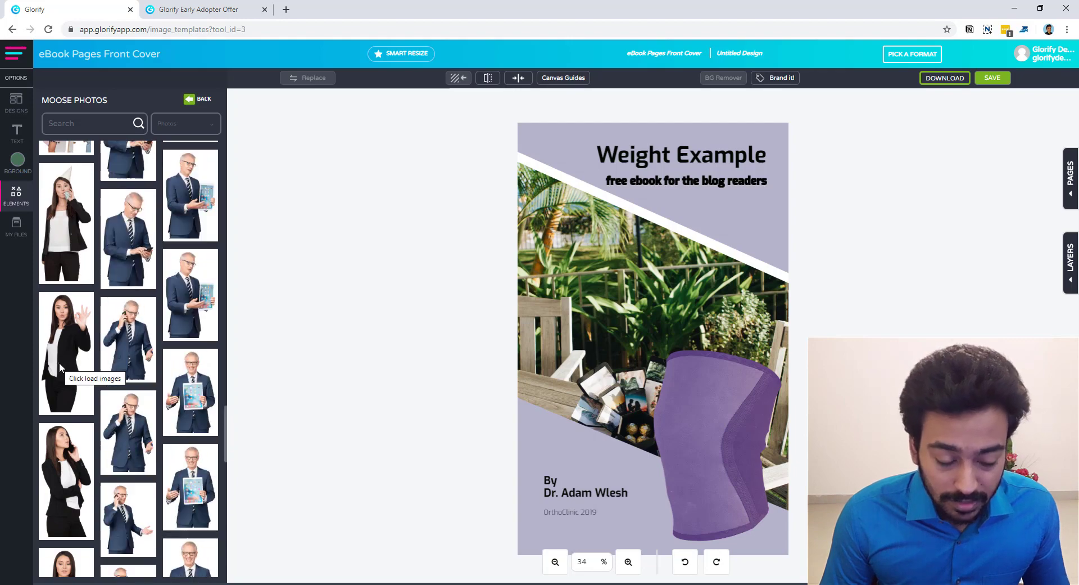
{"action": "scroll", "coordinate": [59, 363], "scroll_direction": "down", "scroll_amount": 5}
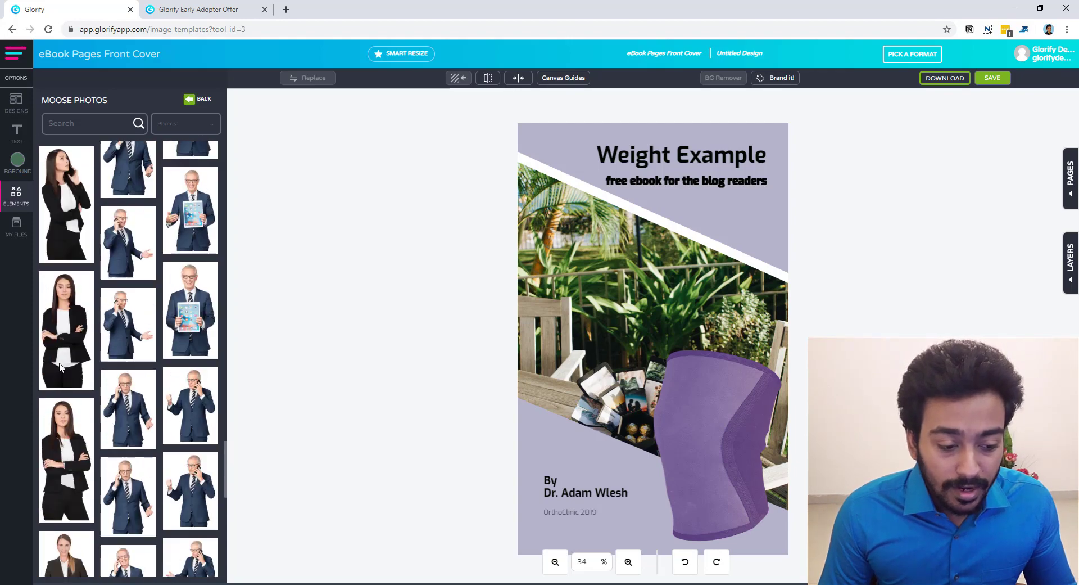
{"action": "scroll", "coordinate": [60, 367], "scroll_direction": "down", "scroll_amount": 5}
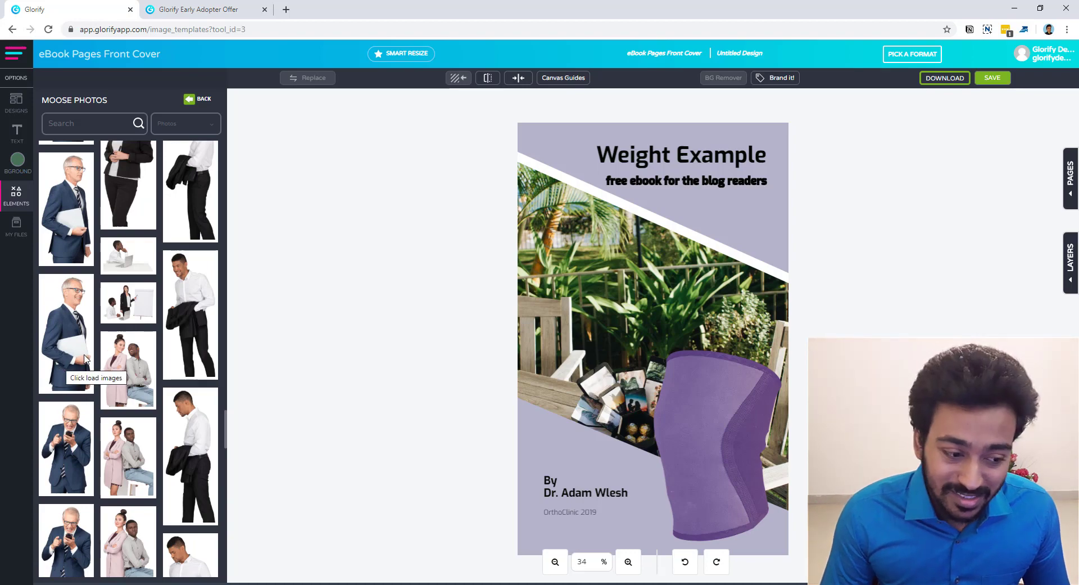
{"action": "scroll", "coordinate": [84, 360], "scroll_direction": "down", "scroll_amount": 10}
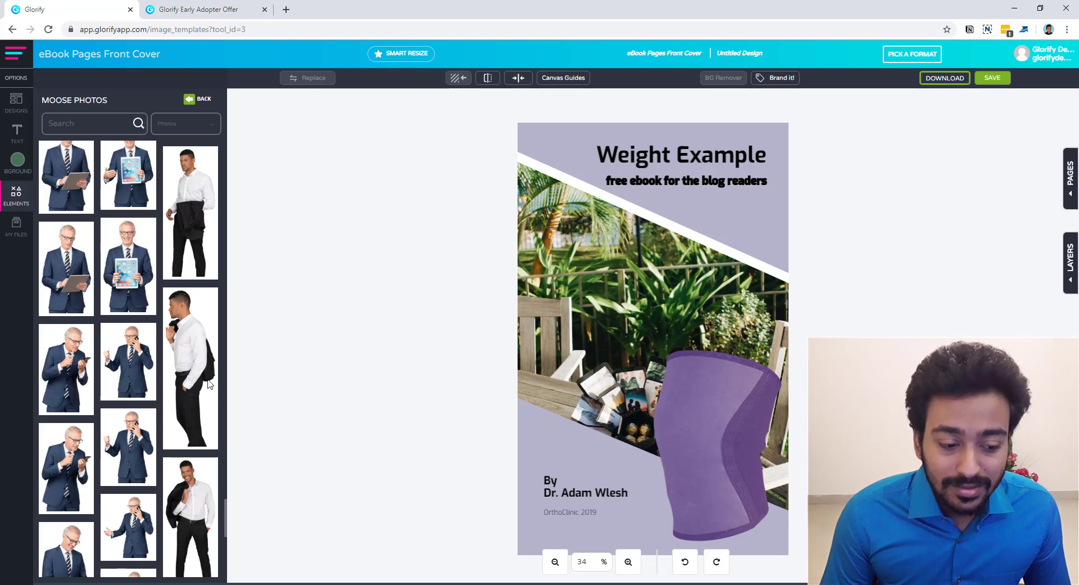
{"action": "scroll", "coordinate": [113, 387], "scroll_direction": "down", "scroll_amount": 2}
{"action": "scroll", "coordinate": [113, 387], "scroll_direction": "down", "scroll_amount": 8}
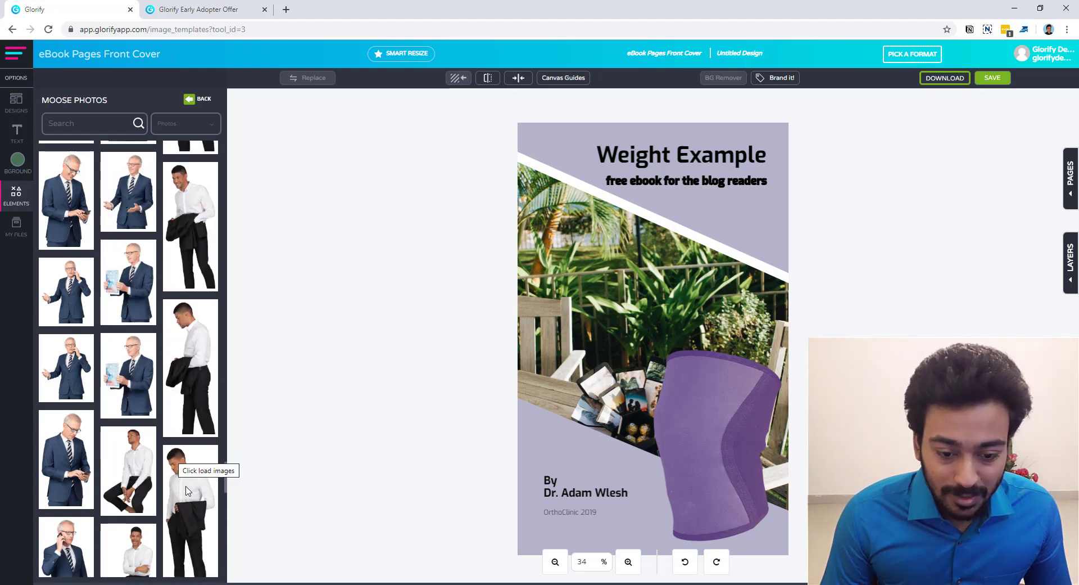
{"action": "left_click", "coordinate": [193, 395]}
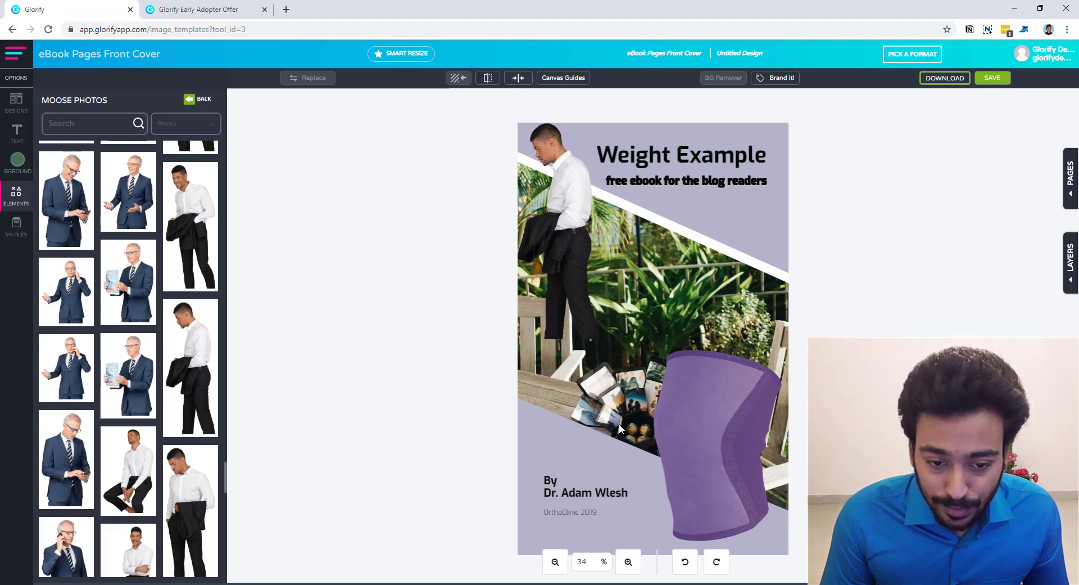
{"action": "left_click_drag", "start_coordinate": [571, 267], "coordinate": [746, 484]}
{"action": "left_click", "coordinate": [843, 453]}
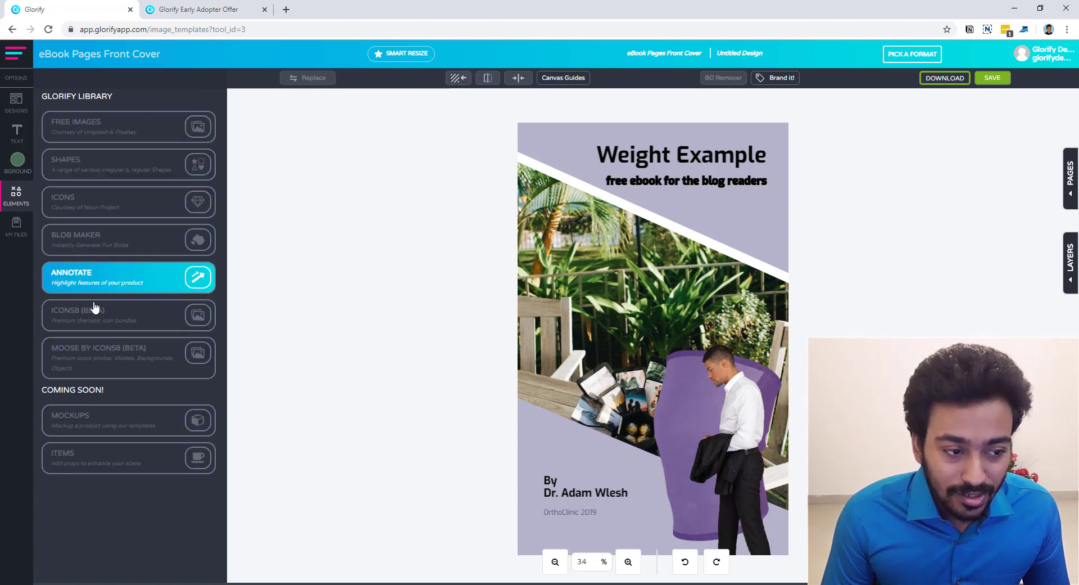
Check which categories the Moose stock photo collection can be filtered by
{"action": "left_click", "coordinate": [121, 348]}
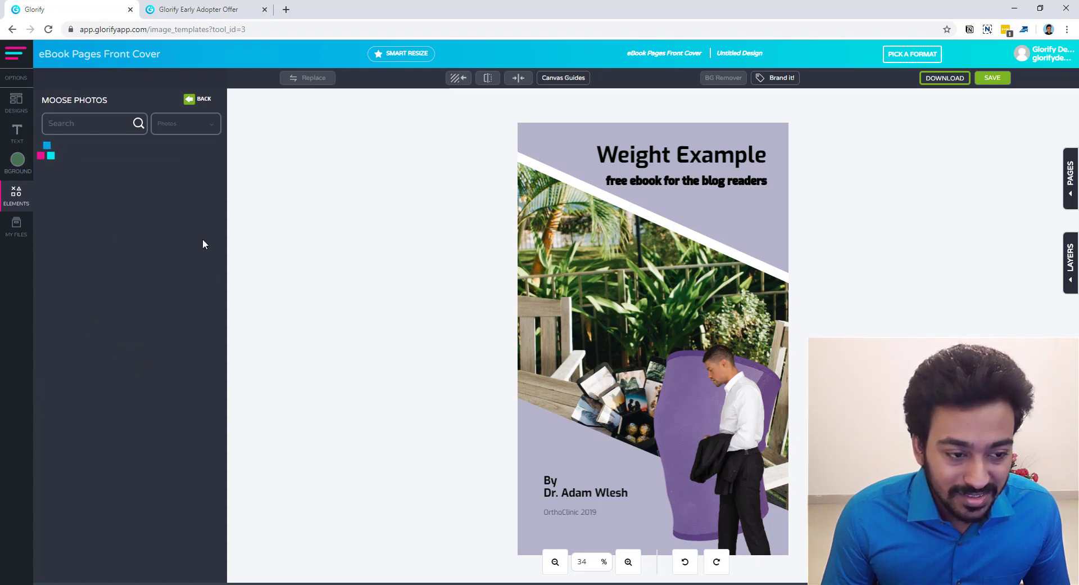
{"action": "left_click", "coordinate": [185, 124]}
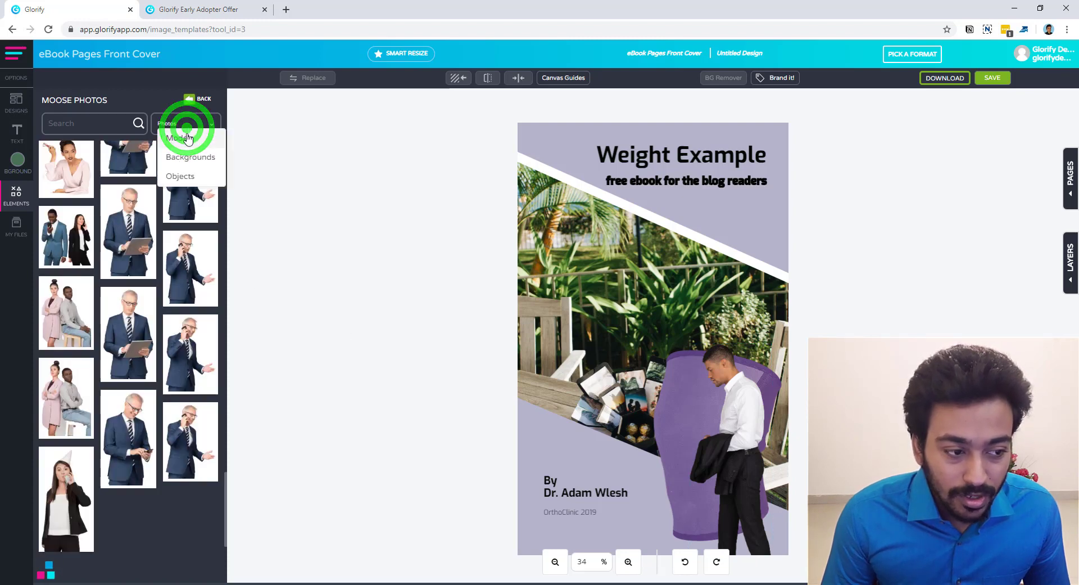
{"action": "left_click", "coordinate": [13, 204]}
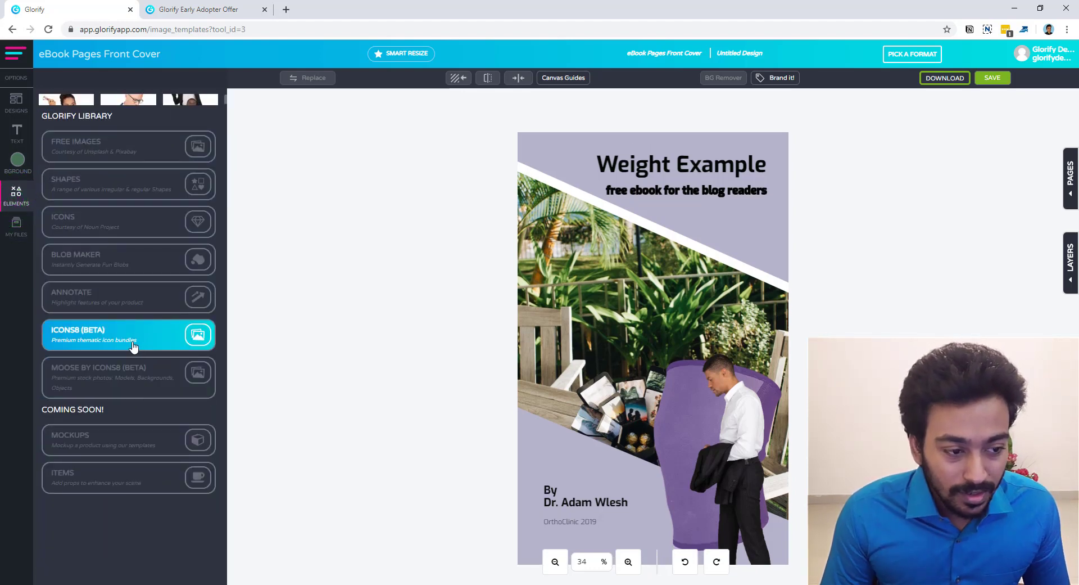
Open the collection of created logos among the personal files
{"action": "left_click", "coordinate": [19, 227]}
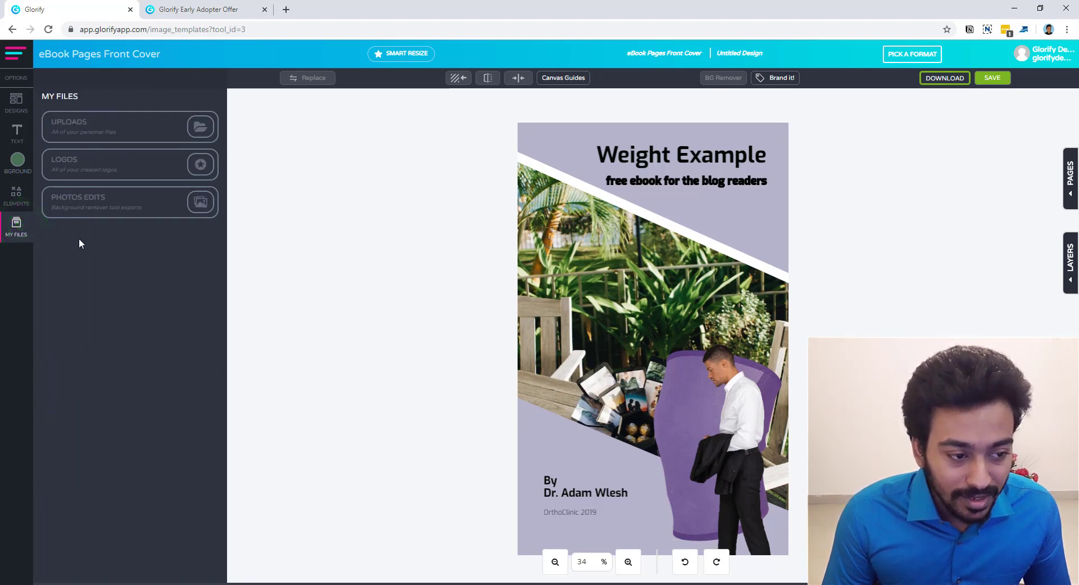
{"action": "left_click", "coordinate": [84, 176]}
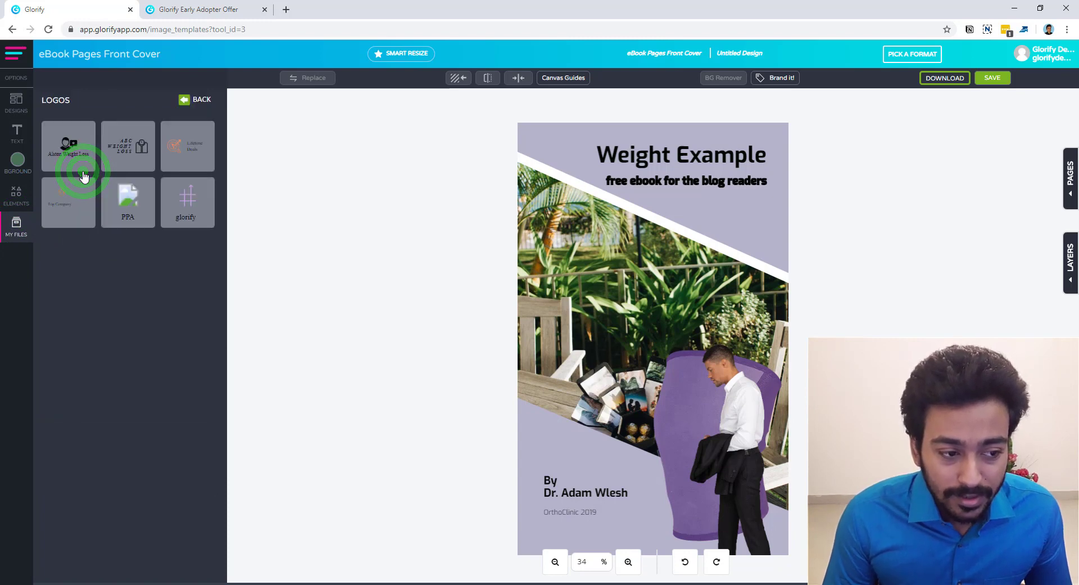
Add the weight loss blog logo from the saved logos, place it over the garden photo, and recolour both its colours white
{"action": "left_click", "coordinate": [66, 146]}
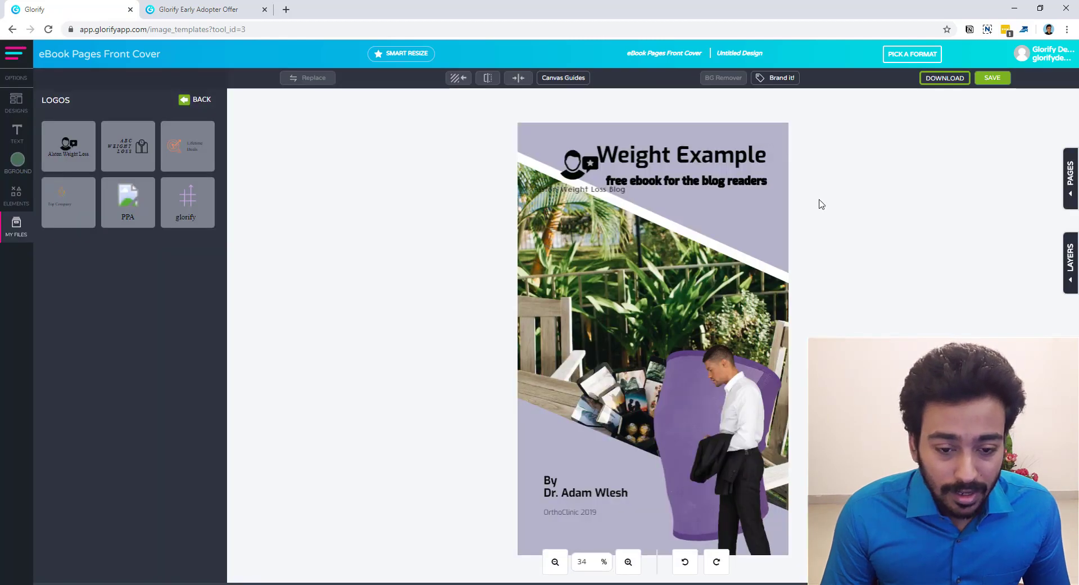
{"action": "left_click_drag", "start_coordinate": [572, 168], "coordinate": [572, 241]}
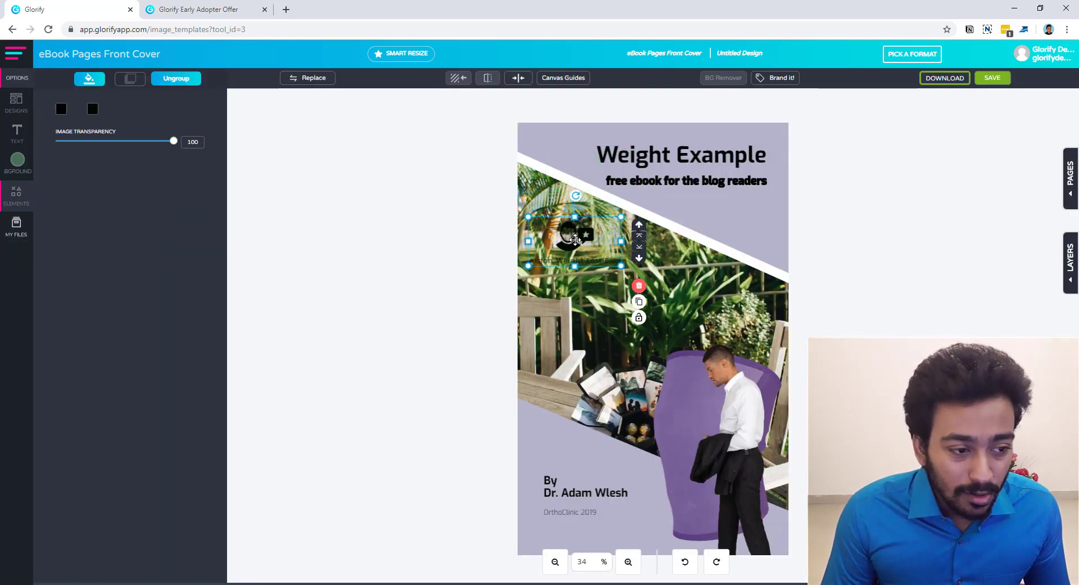
{"action": "left_click", "coordinate": [62, 110]}
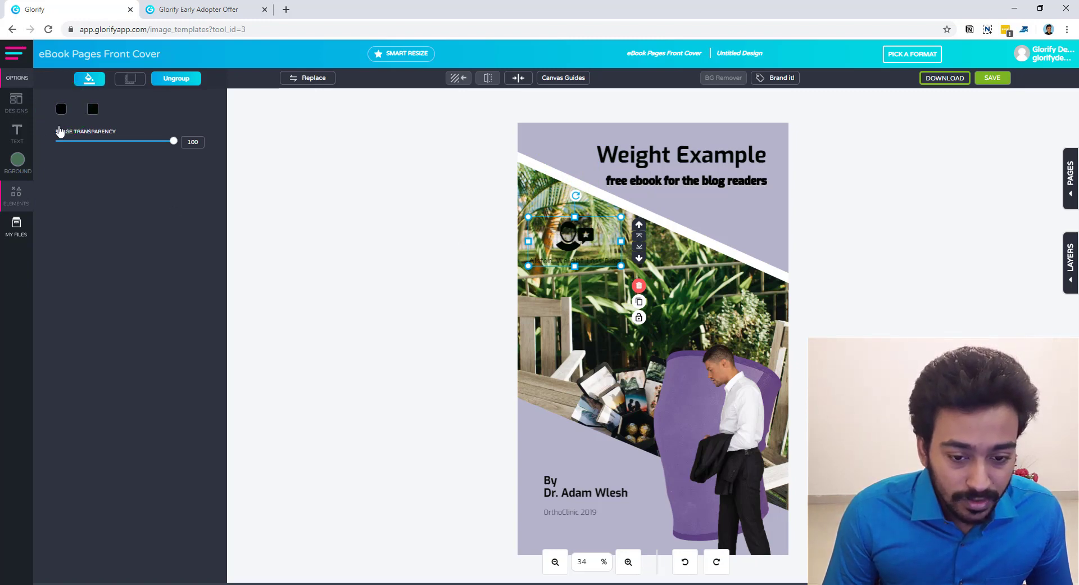
{"action": "left_click", "coordinate": [82, 186]}
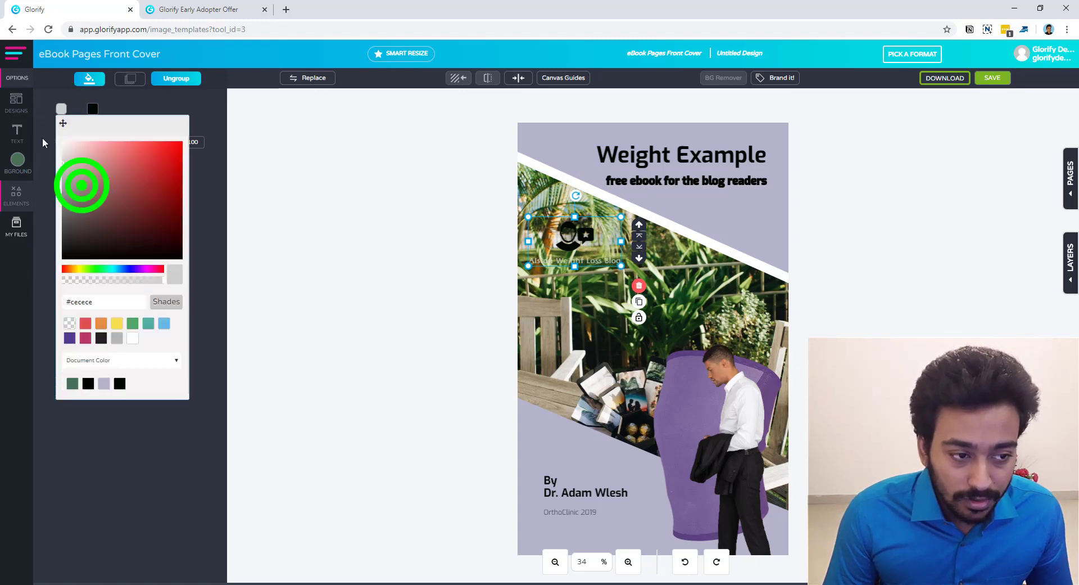
{"action": "left_click", "coordinate": [93, 108]}
{"action": "left_click_drag", "start_coordinate": [98, 174], "coordinate": [67, 130]}
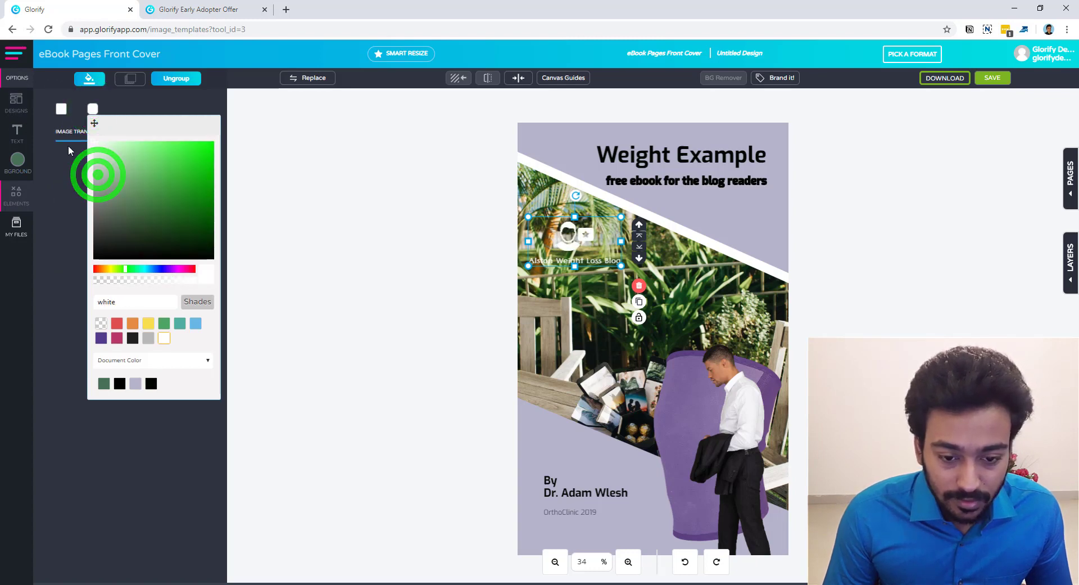
Move the white weight loss blog logo down to just above the author's name on the cover
{"action": "left_click", "coordinate": [569, 230]}
{"action": "left_click_drag", "start_coordinate": [569, 231], "coordinate": [571, 435]}
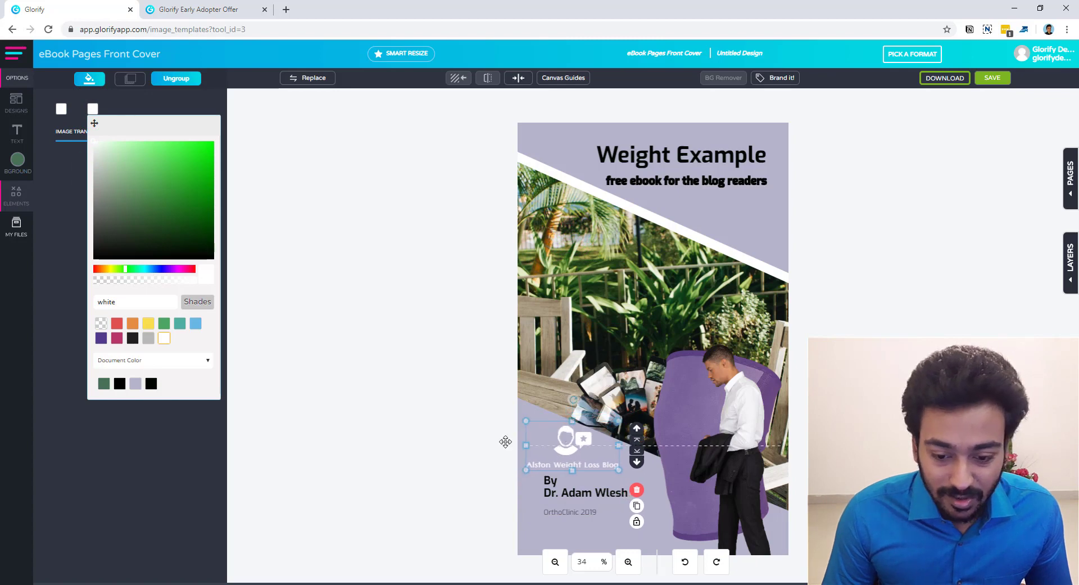
{"action": "left_click", "coordinate": [369, 435]}
Delete the photo of the white-shirted man from in front of the purple knee sleeve
{"action": "left_click", "coordinate": [744, 411]}
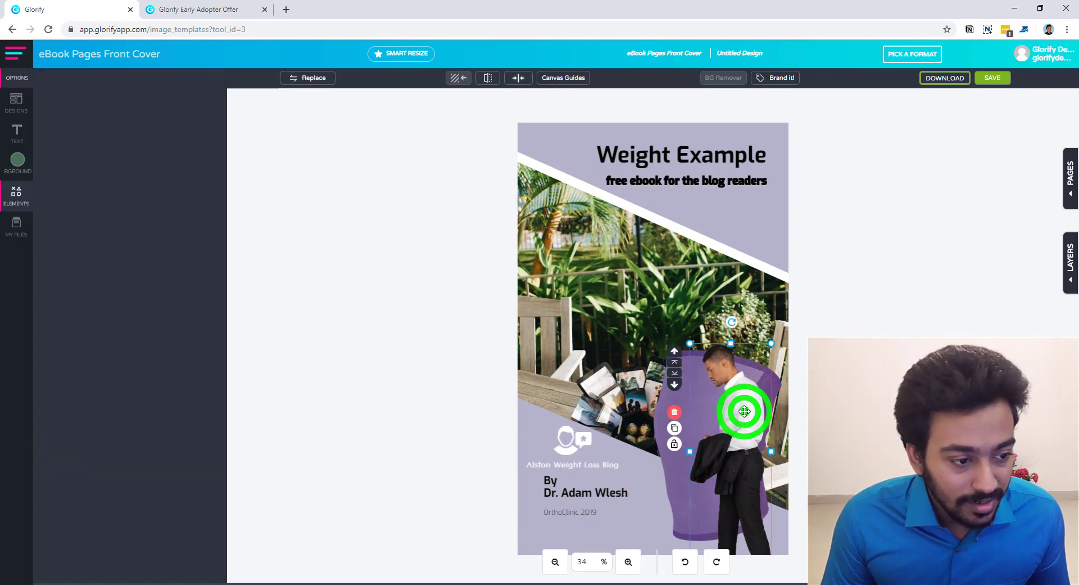
{"action": "key", "text": "Delete"}
{"action": "left_click", "coordinate": [415, 349]}
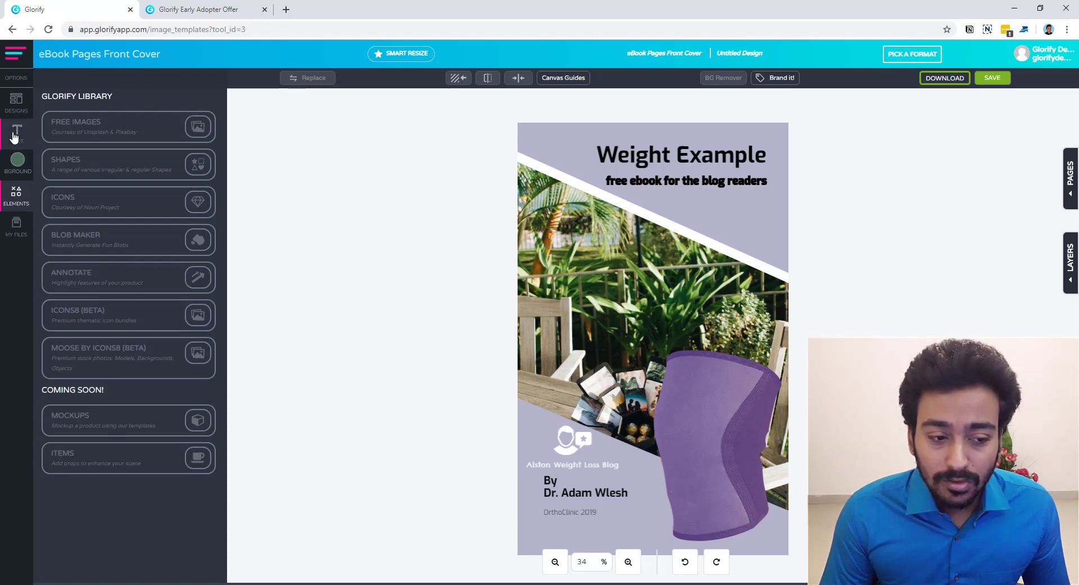
Look at the cover design templates and add a blank second page after the front cover
{"action": "left_click", "coordinate": [15, 106]}
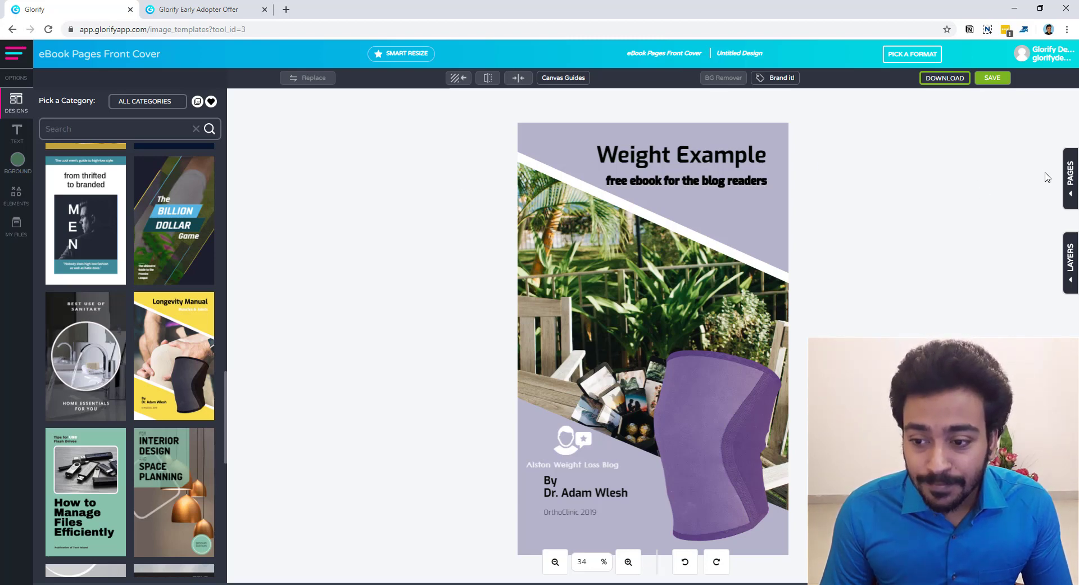
{"action": "left_click", "coordinate": [1069, 186]}
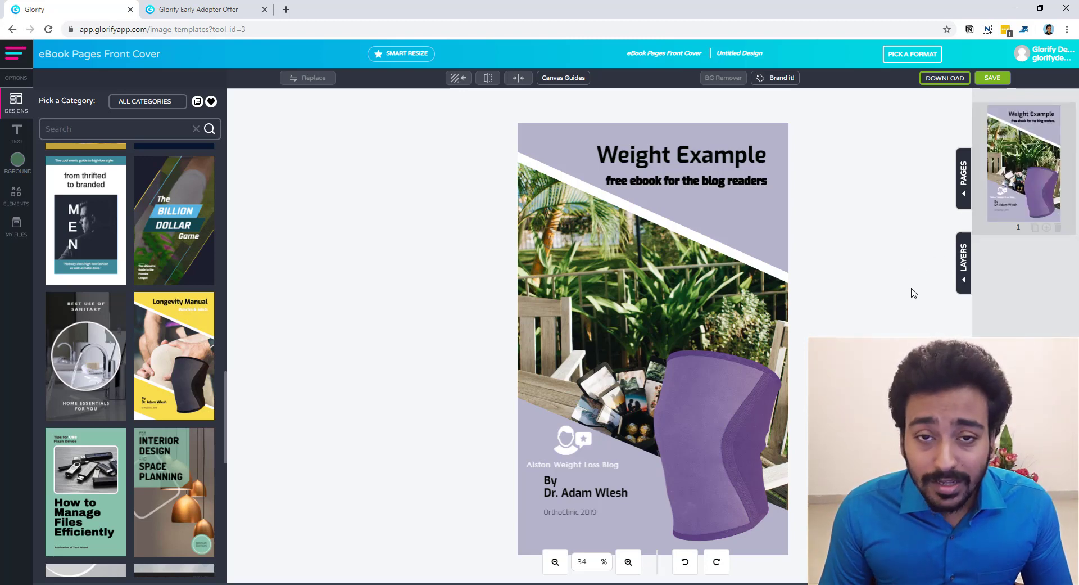
{"action": "left_click", "coordinate": [1048, 227]}
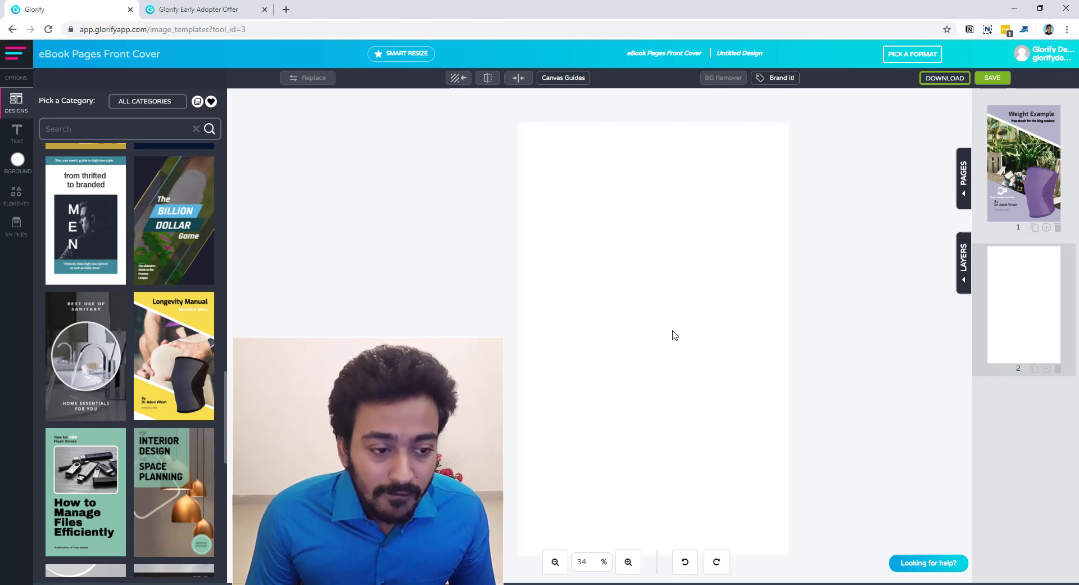
Show only design sets and apply the Table of Contents page from the Yoga Life set to the blank second page
{"action": "left_click", "coordinate": [198, 103]}
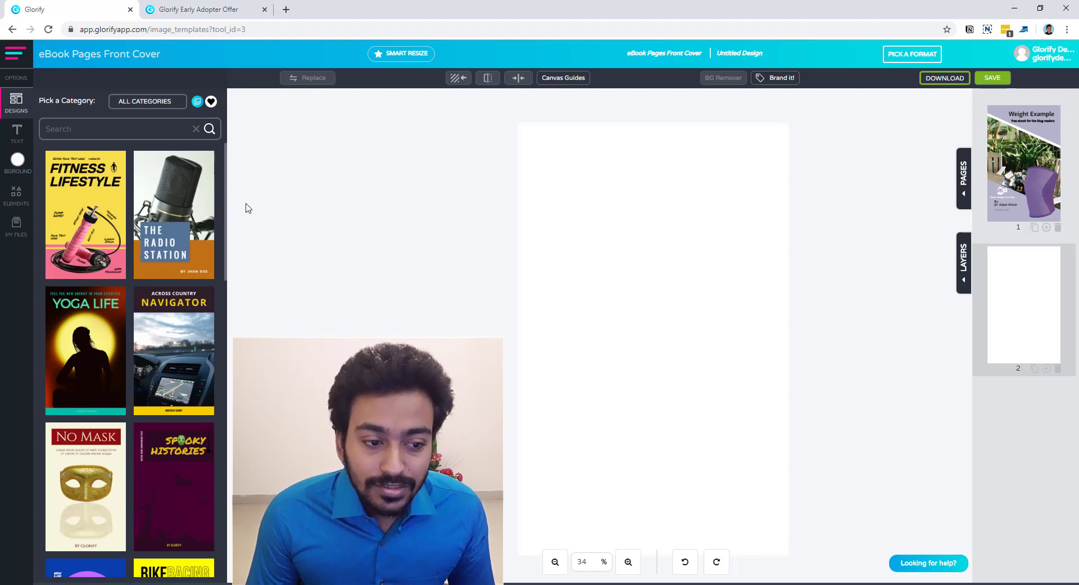
{"action": "left_click_drag", "start_coordinate": [226, 168], "coordinate": [228, 469]}
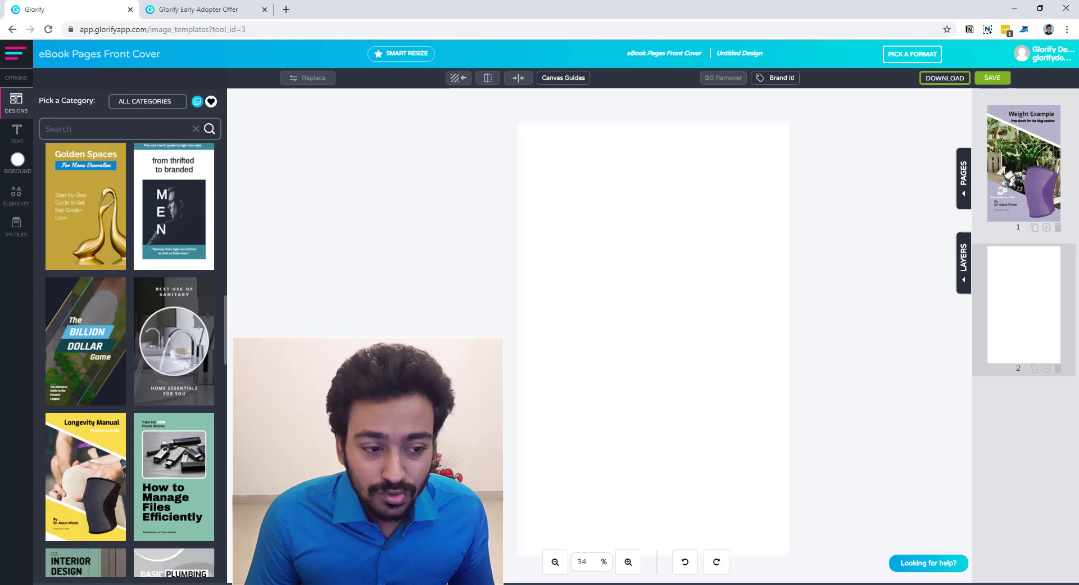
{"action": "scroll", "coordinate": [198, 304], "scroll_direction": "up", "scroll_amount": 15}
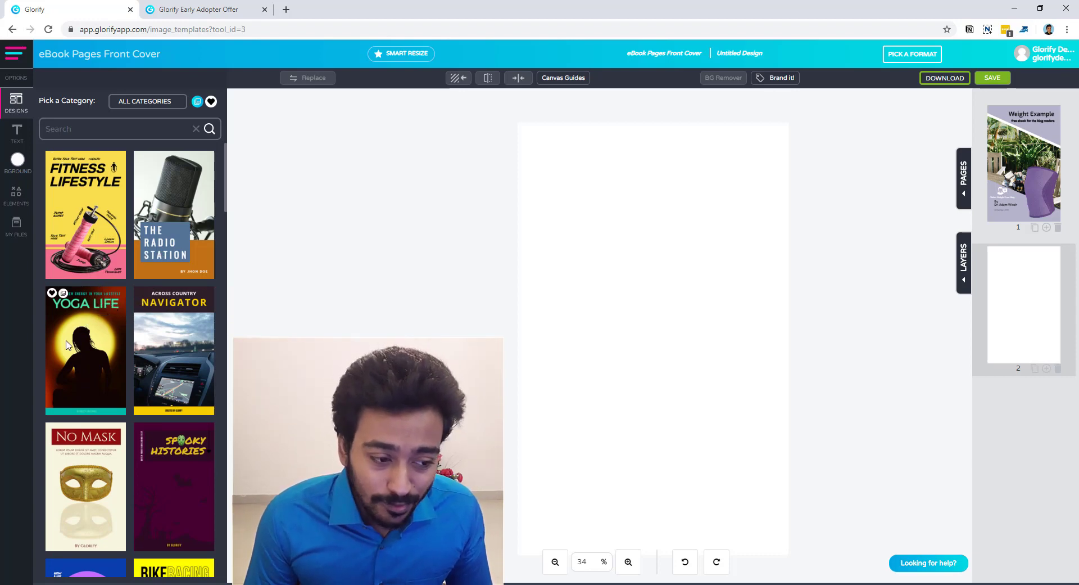
{"action": "left_click", "coordinate": [63, 296]}
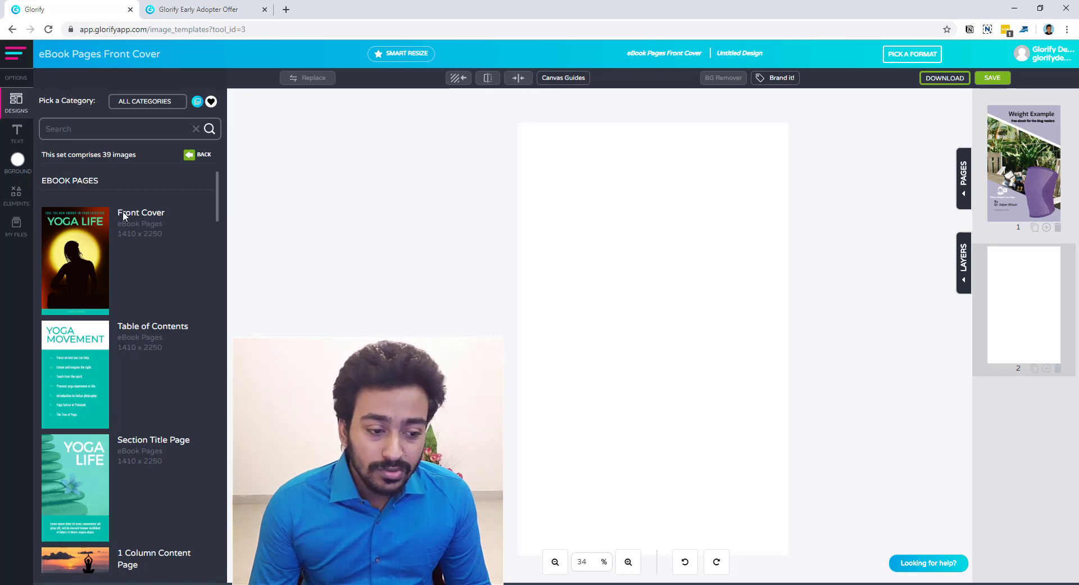
{"action": "scroll", "coordinate": [135, 253], "scroll_direction": "down", "scroll_amount": 2}
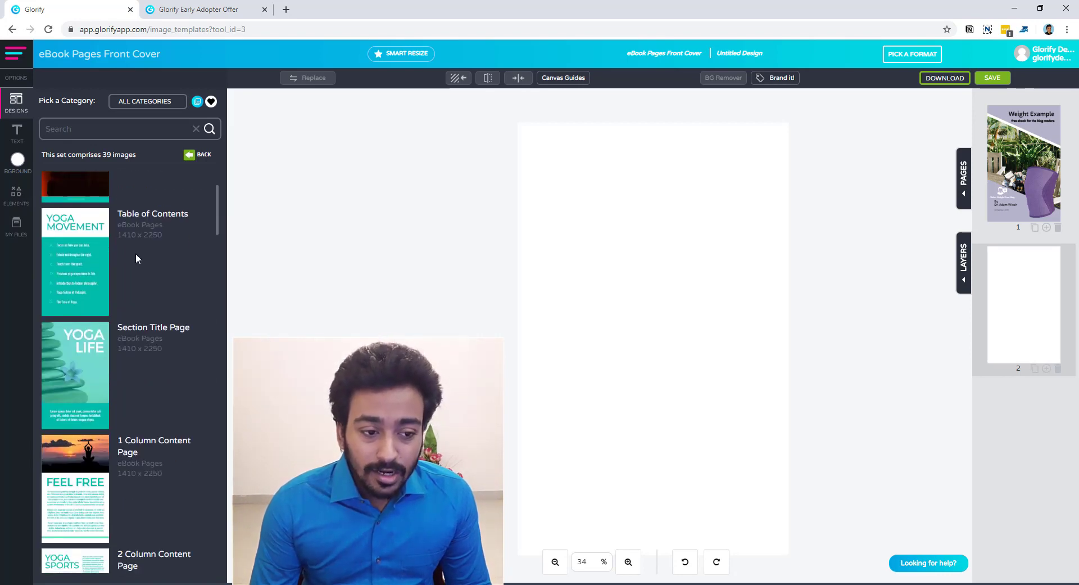
{"action": "left_click_drag", "start_coordinate": [217, 198], "coordinate": [222, 242]}
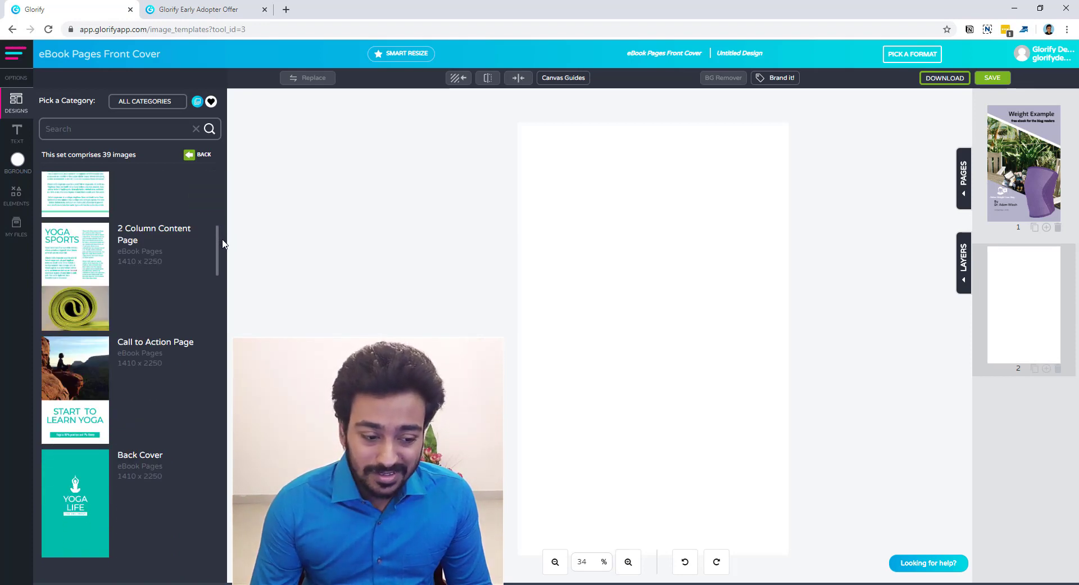
{"action": "left_click_drag", "start_coordinate": [223, 242], "coordinate": [234, 142]}
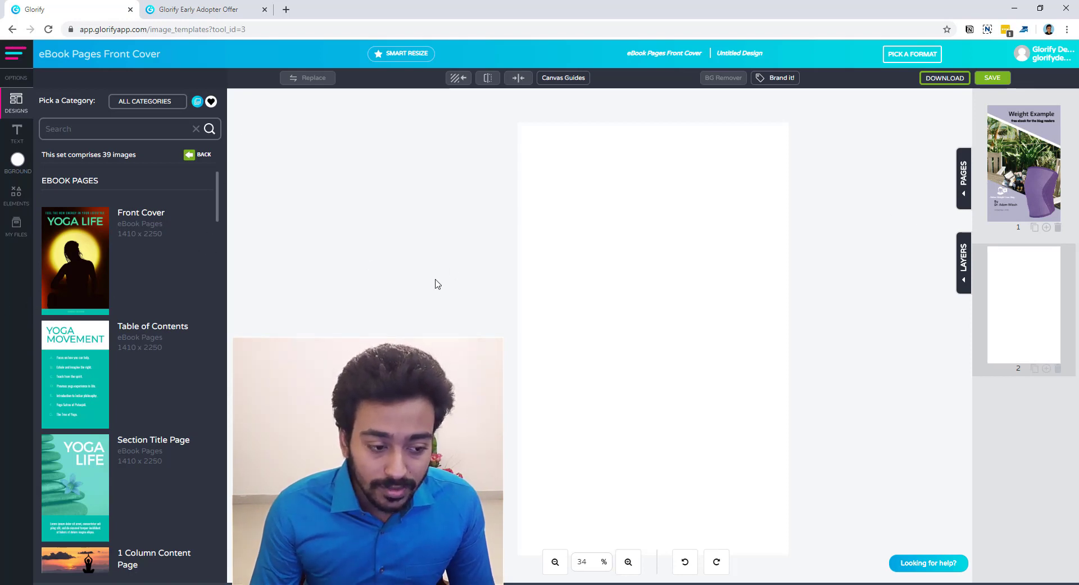
{"action": "left_click", "coordinate": [78, 367]}
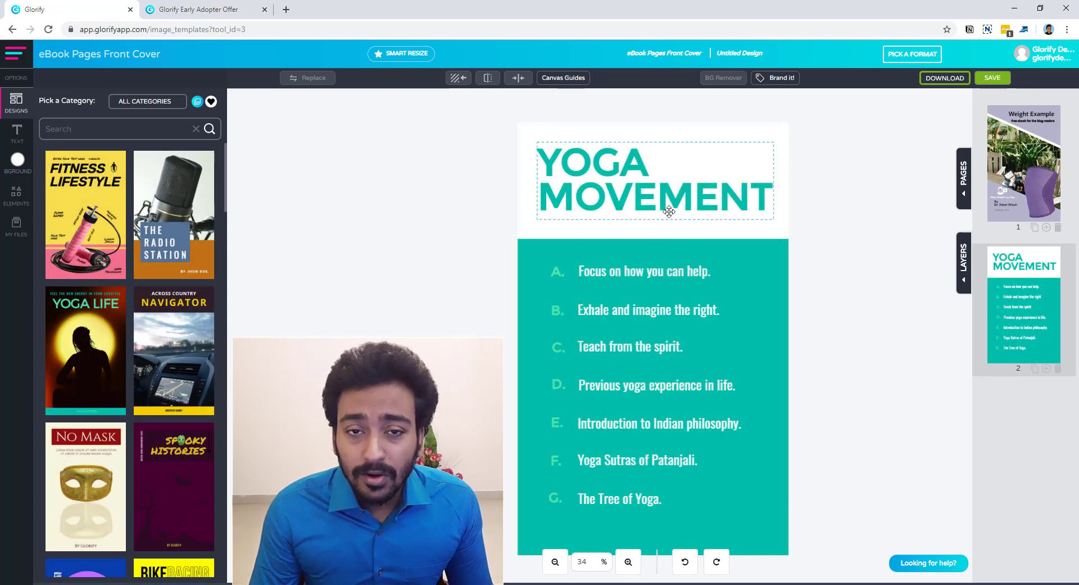
Replace the text of entry A in the table of contents with "Step 1 Text"
{"action": "left_click", "coordinate": [629, 270]}
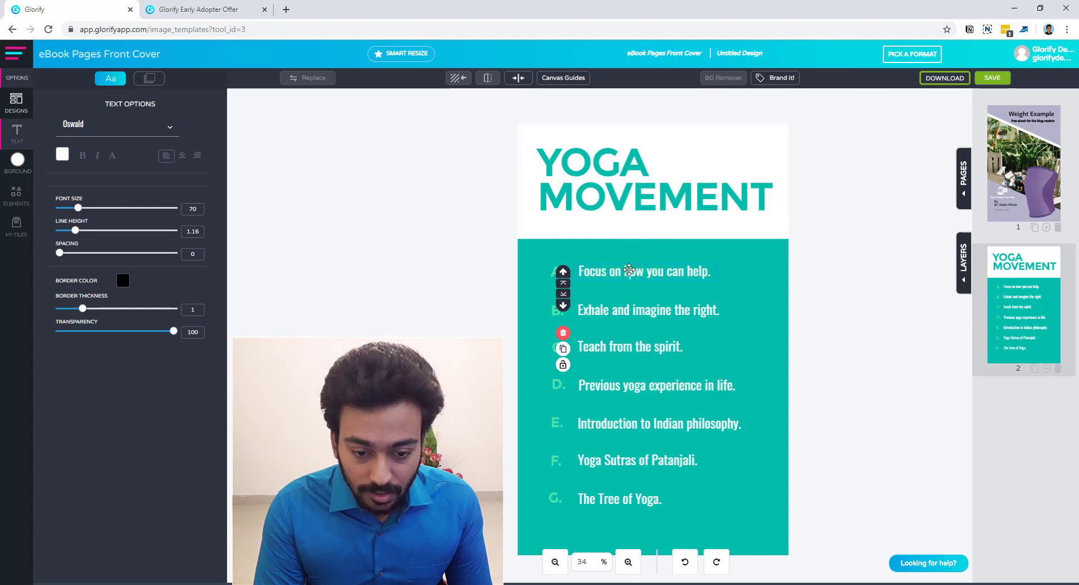
{"action": "double_click", "coordinate": [629, 270]}
{"action": "key", "text": "ctrl+s"}
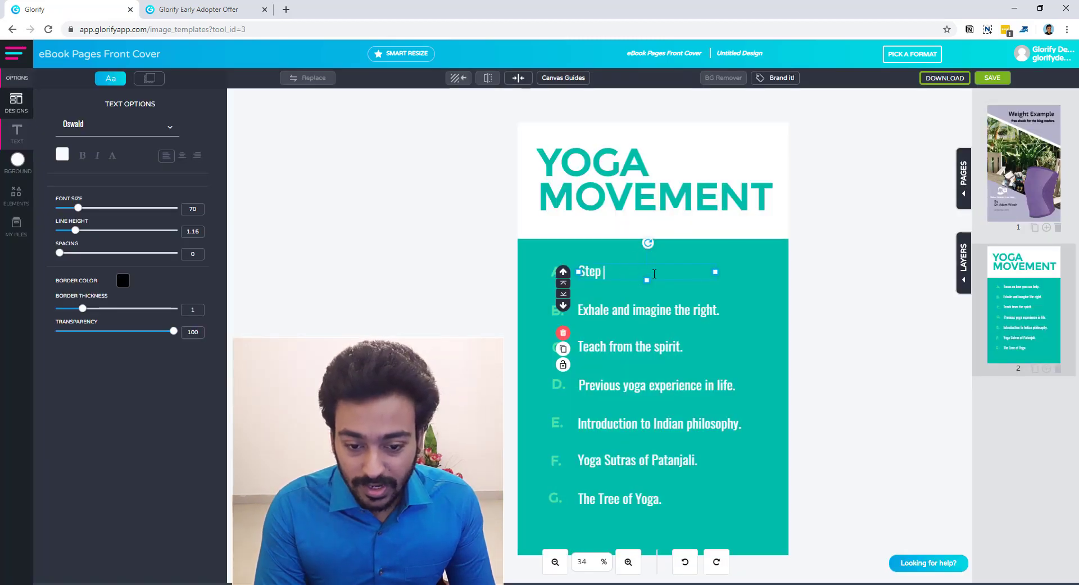
{"action": "type", "text": "1 Text"}
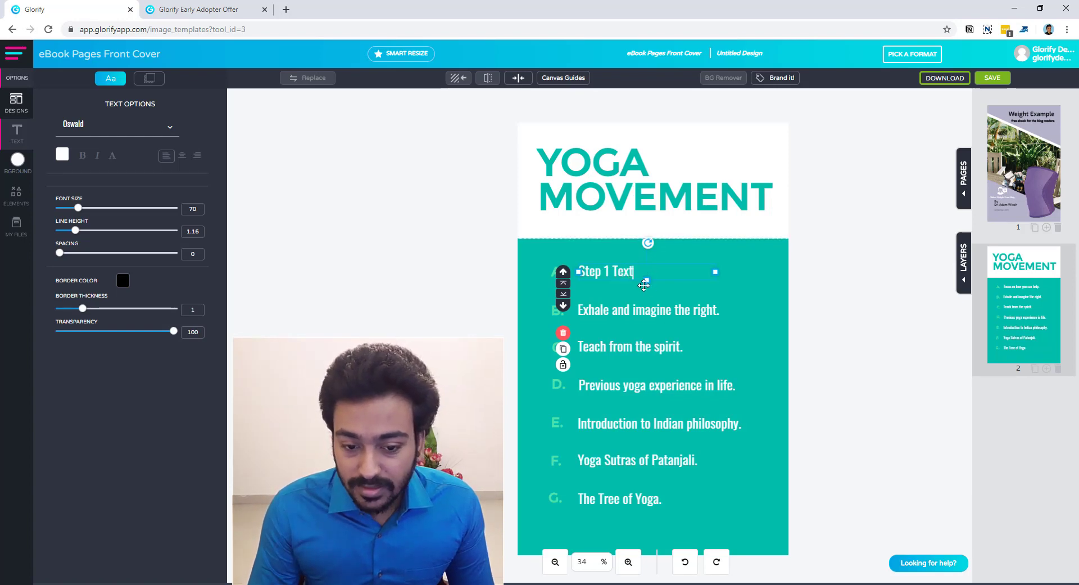
{"action": "left_click", "coordinate": [487, 302]}
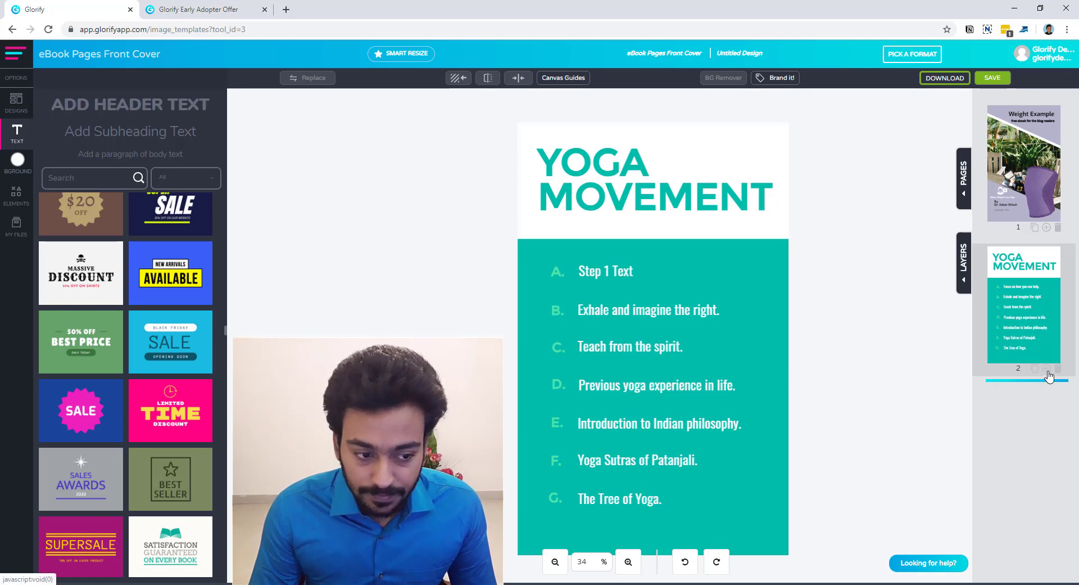
Add a blank third page and mark the Yoga Life design as a favourite
{"action": "left_click", "coordinate": [1047, 371]}
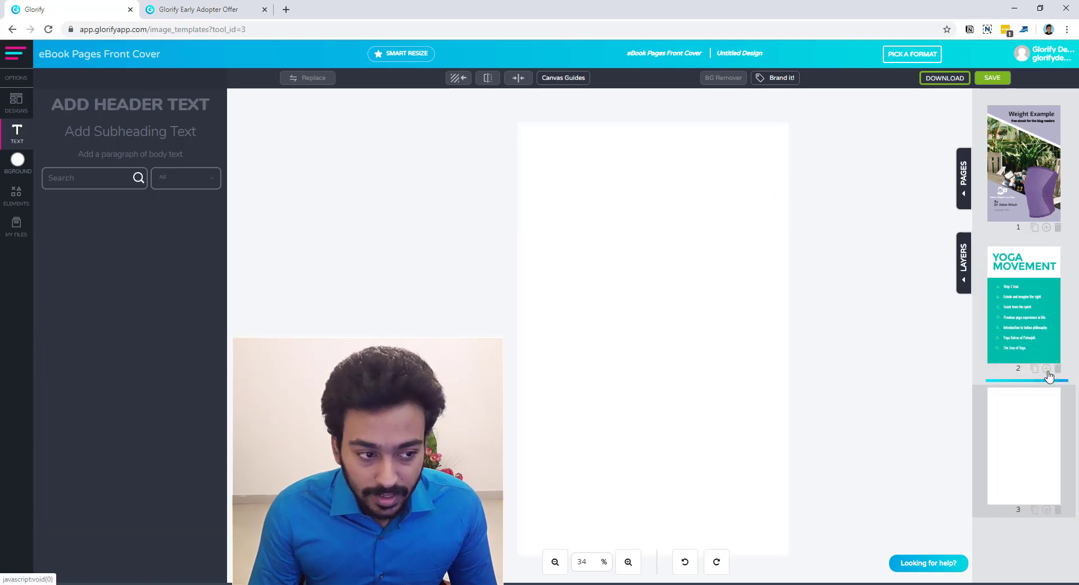
{"action": "left_click", "coordinate": [17, 104]}
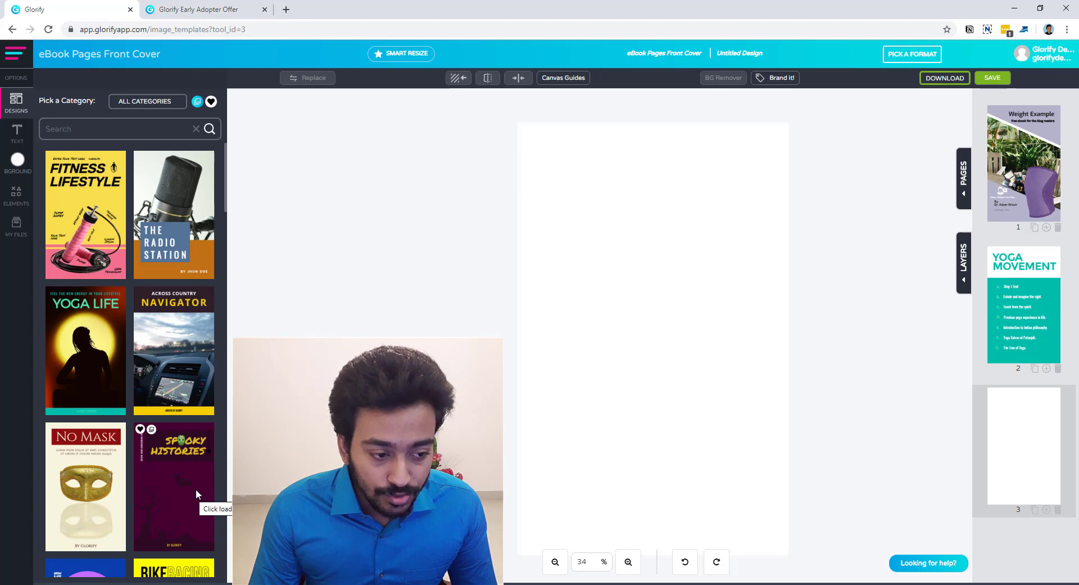
{"action": "left_click", "coordinate": [53, 293]}
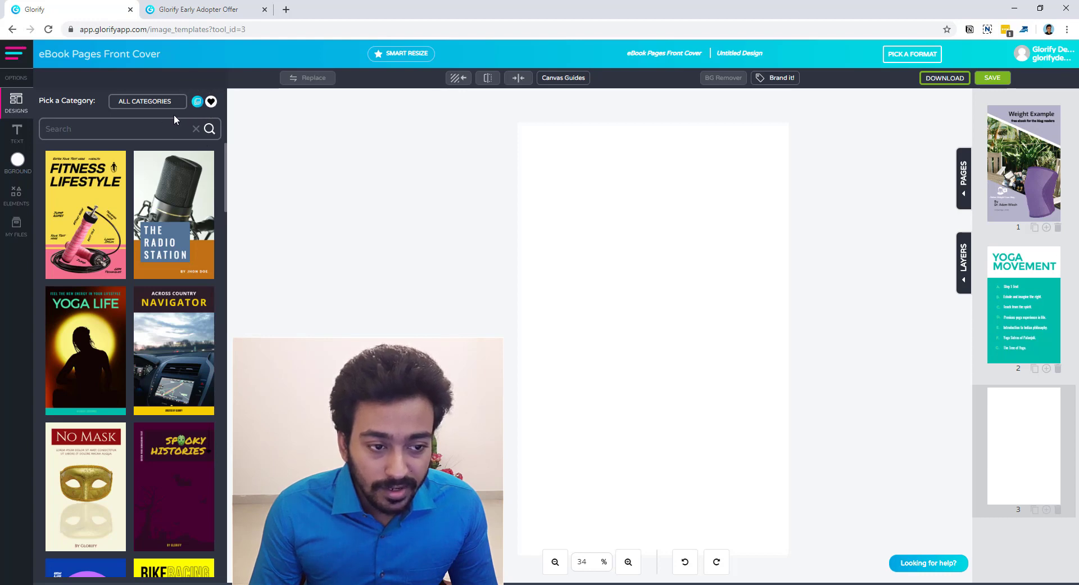
Filter the designs to favourites and apply the Back Cover from the Yoga Life set to the third page
{"action": "left_click", "coordinate": [212, 101]}
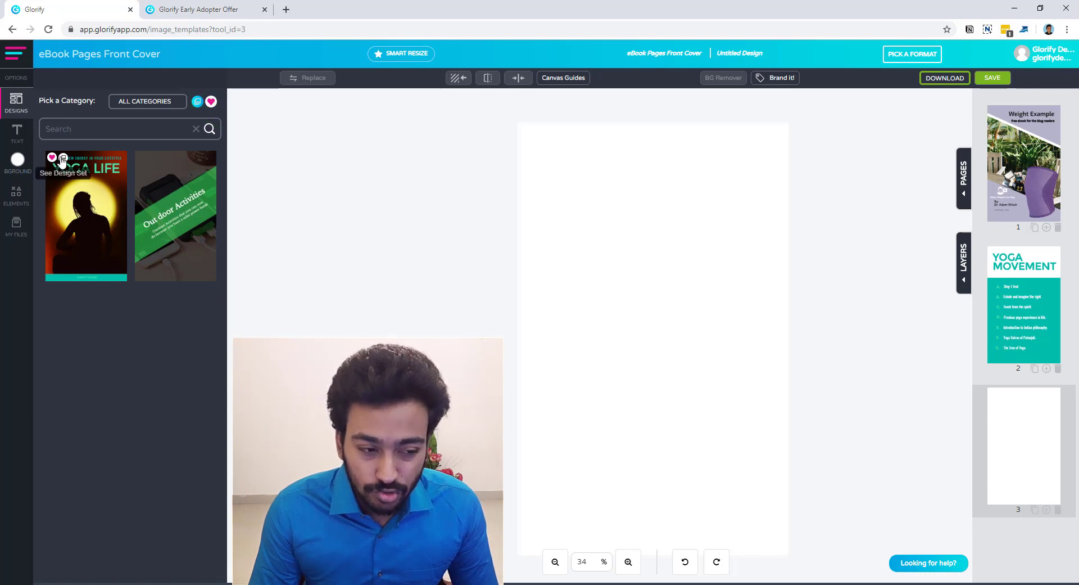
{"action": "left_click", "coordinate": [65, 158]}
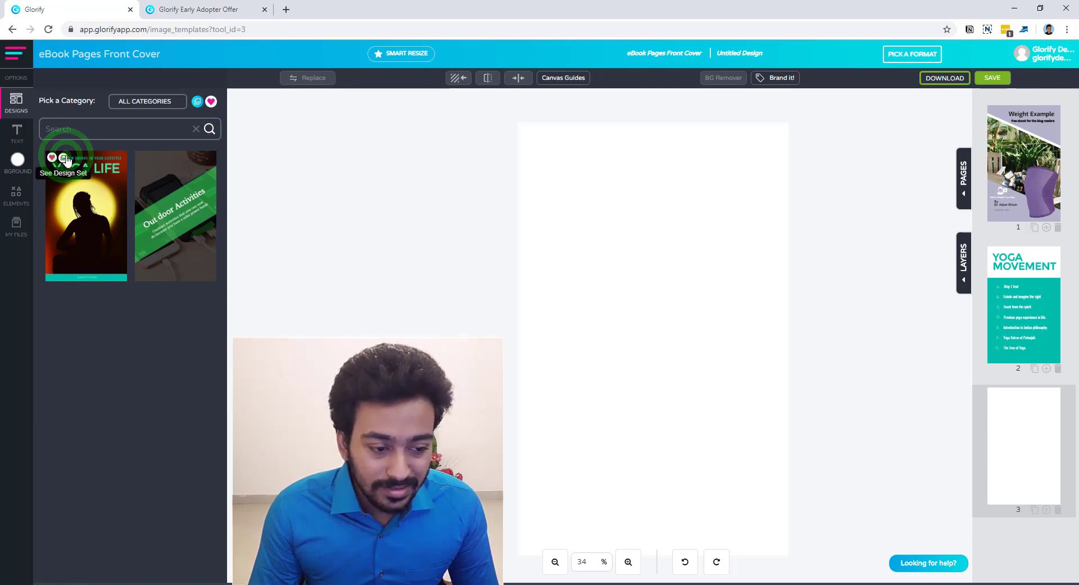
{"action": "scroll", "coordinate": [142, 275], "scroll_direction": "down", "scroll_amount": 3}
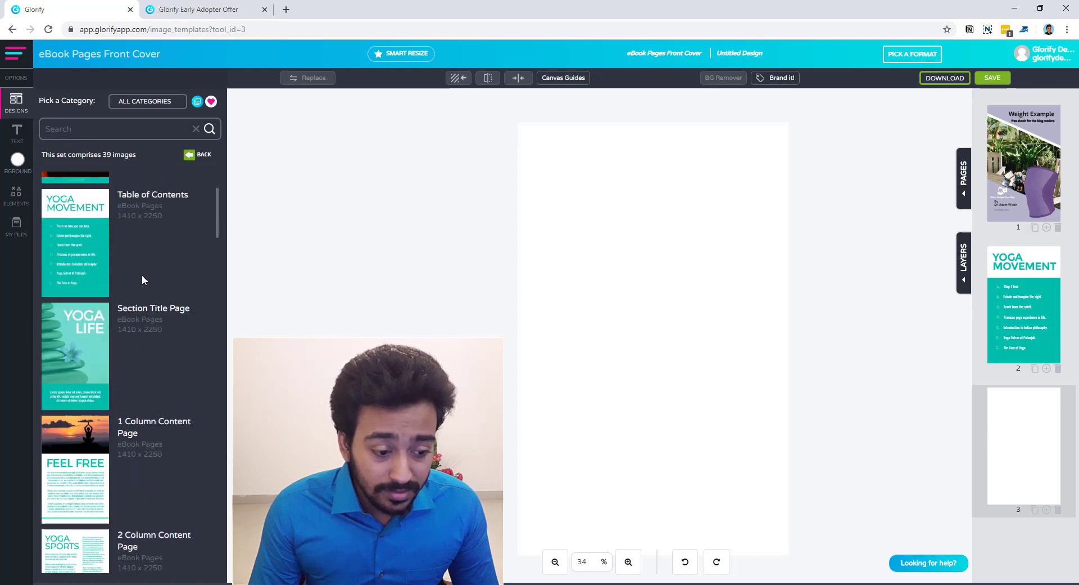
{"action": "scroll", "coordinate": [124, 375], "scroll_direction": "down", "scroll_amount": 5}
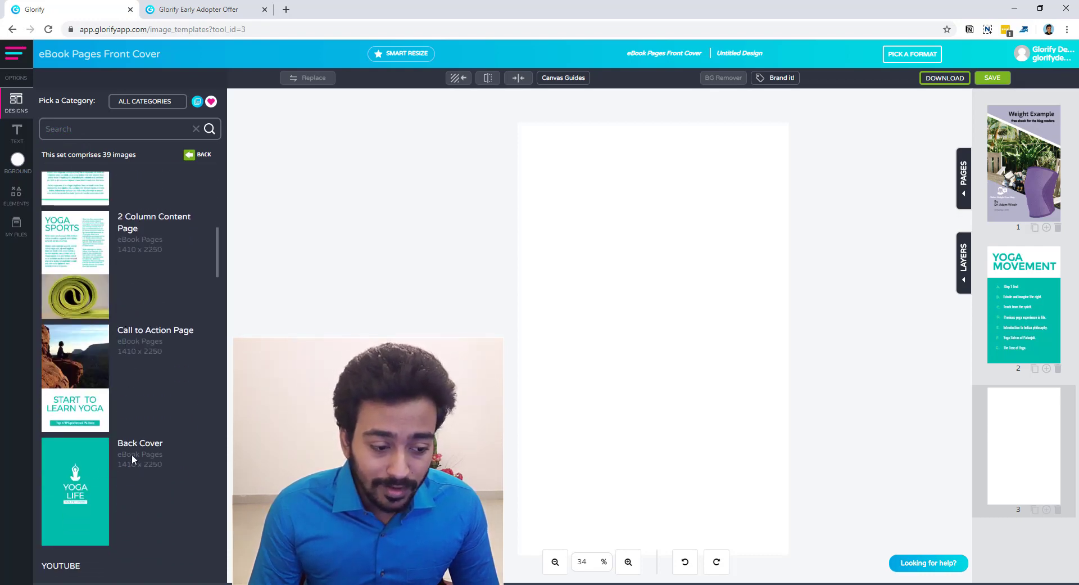
{"action": "left_click", "coordinate": [66, 486]}
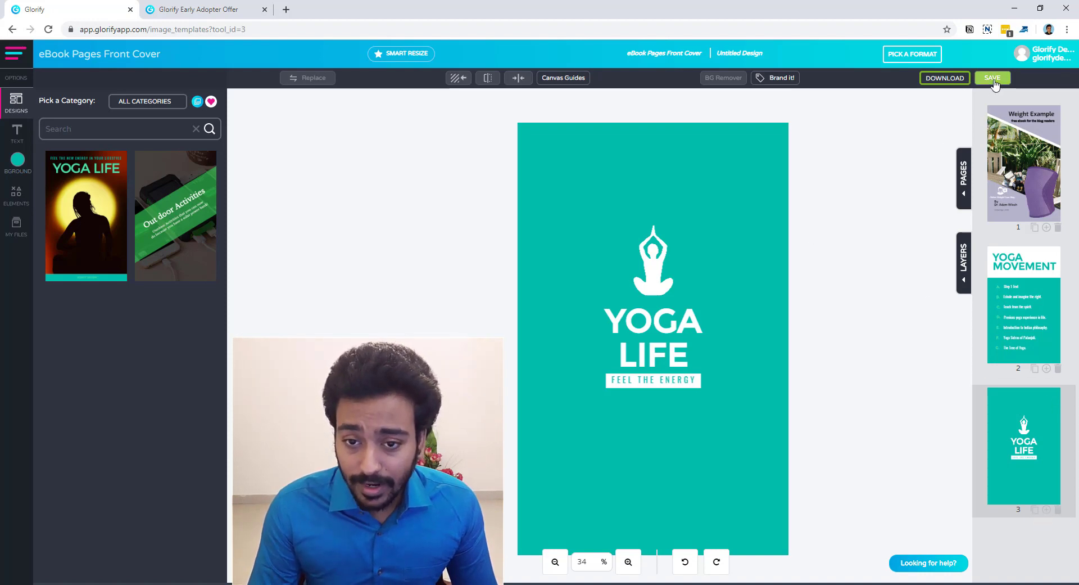
Rename the untitled design as the author's first name followed by "Firs Weird Book"
{"action": "left_click", "coordinate": [741, 52]}
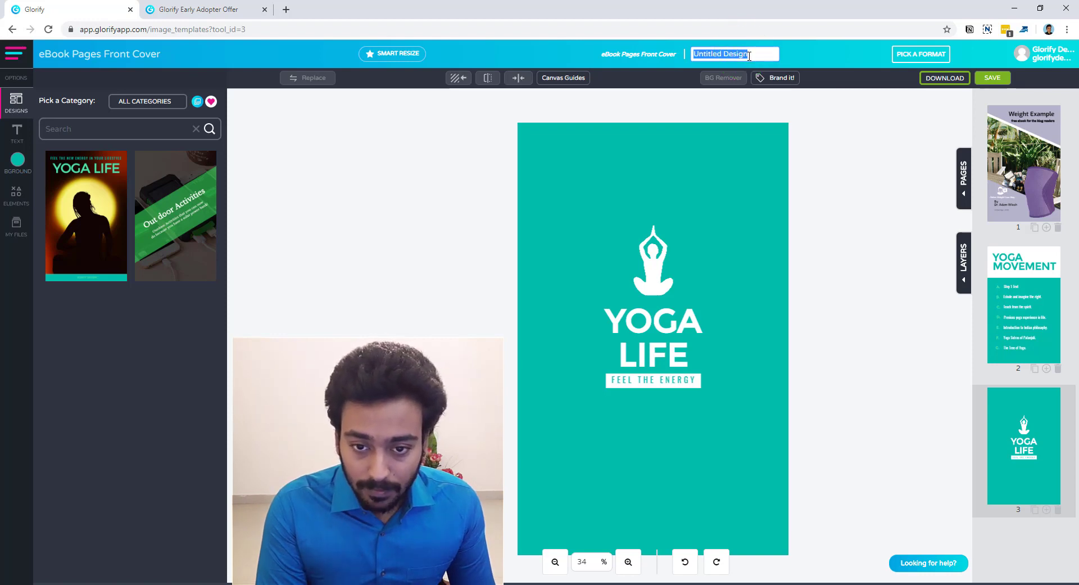
{"action": "type", "text": "A"}
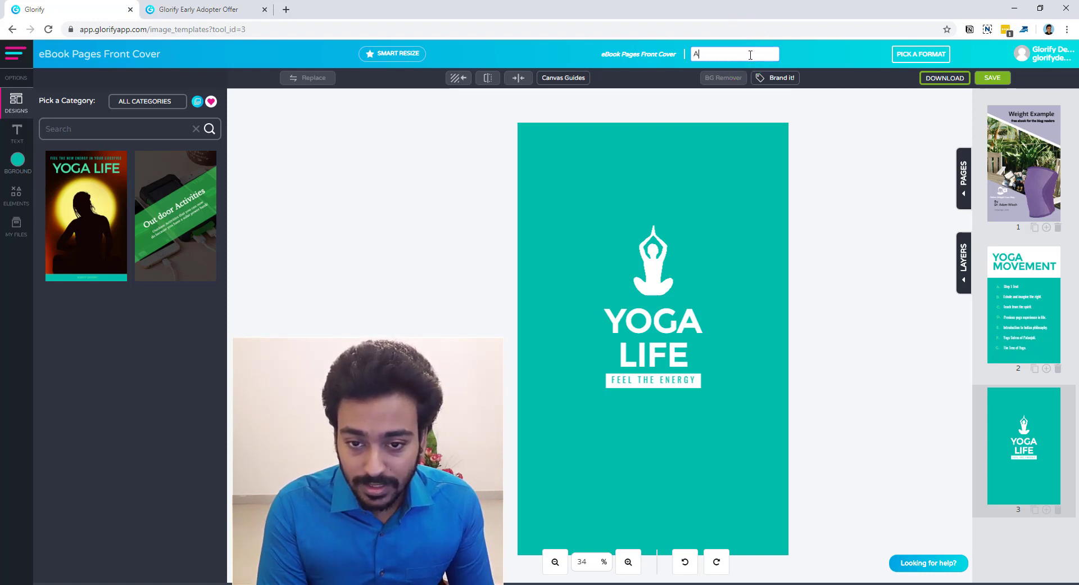
{"action": "type", "text": "lston Fir"}
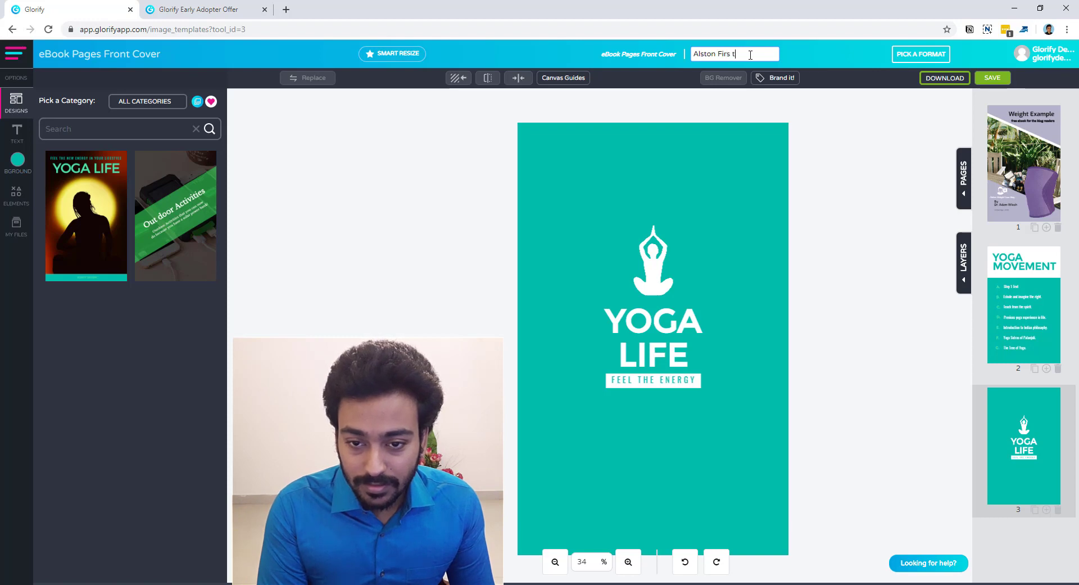
{"action": "type", "text": "s t"}
{"action": "key", "text": "BackSpace"}
{"action": "key", "text": "BackSpace"}
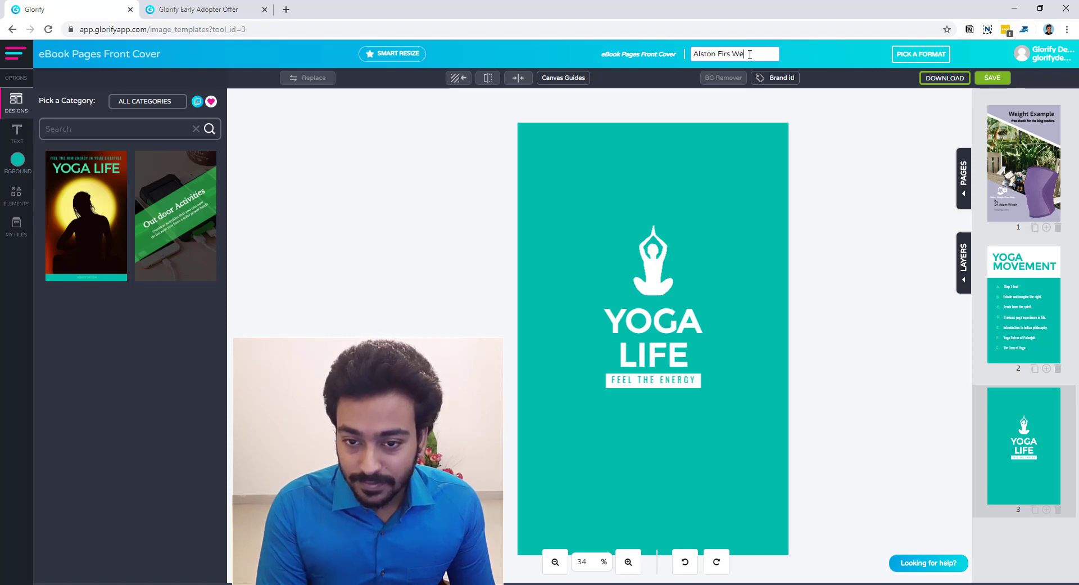
{"action": "key", "text": "Return"}
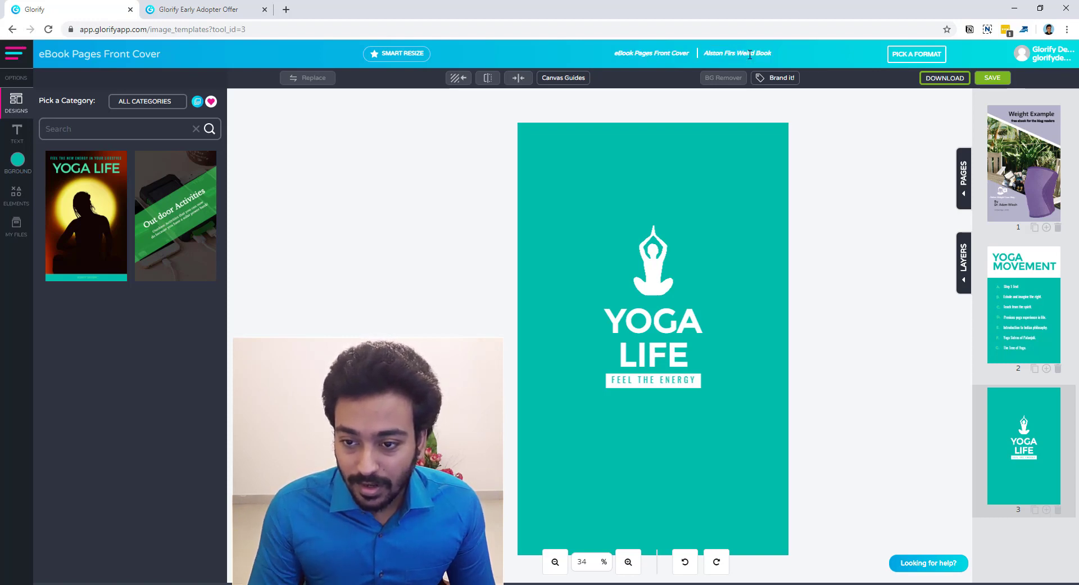
Save the renamed eBook design without changing its format
{"action": "left_click", "coordinate": [916, 55]}
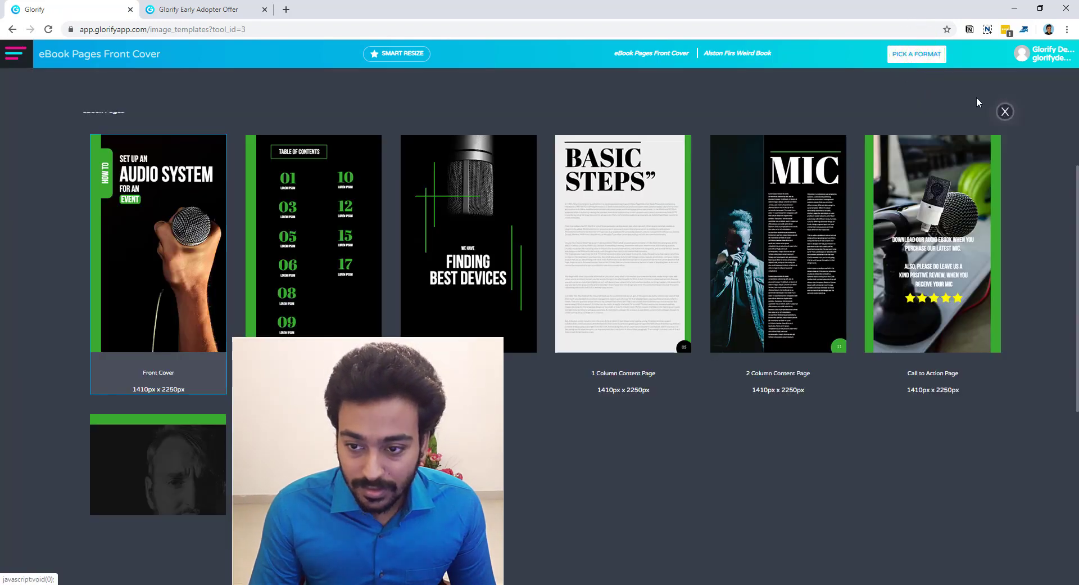
{"action": "left_click", "coordinate": [993, 108]}
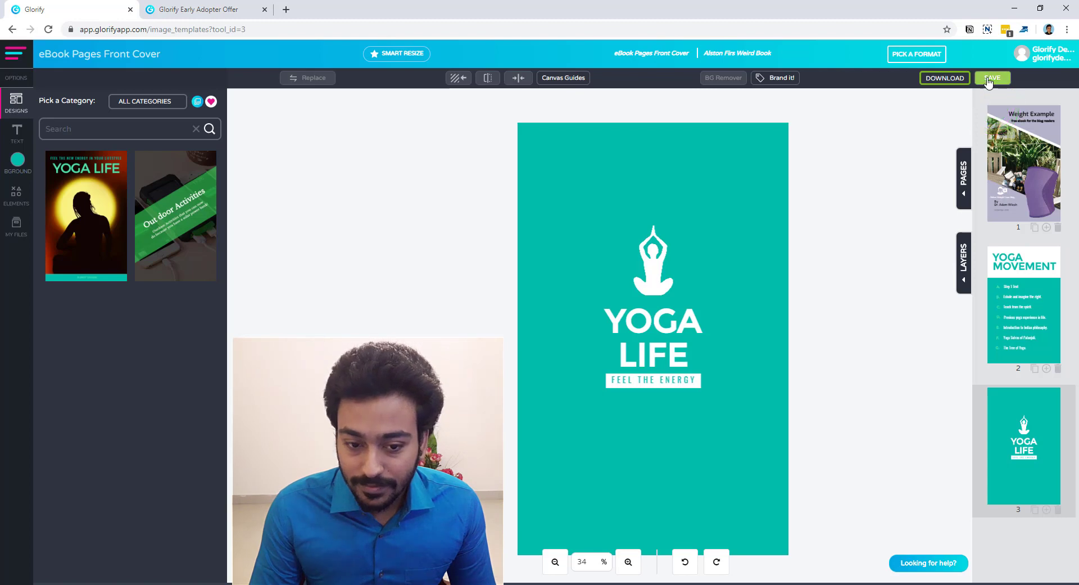
{"action": "left_click", "coordinate": [994, 79]}
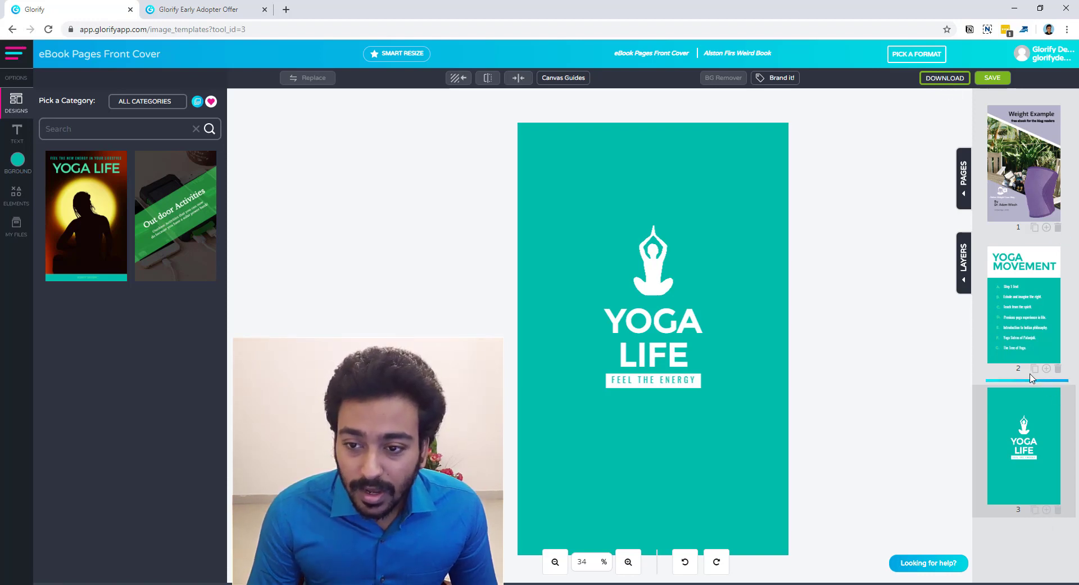
Download the three-page eBook as a PDF and open the downloaded file
{"action": "left_click", "coordinate": [950, 82]}
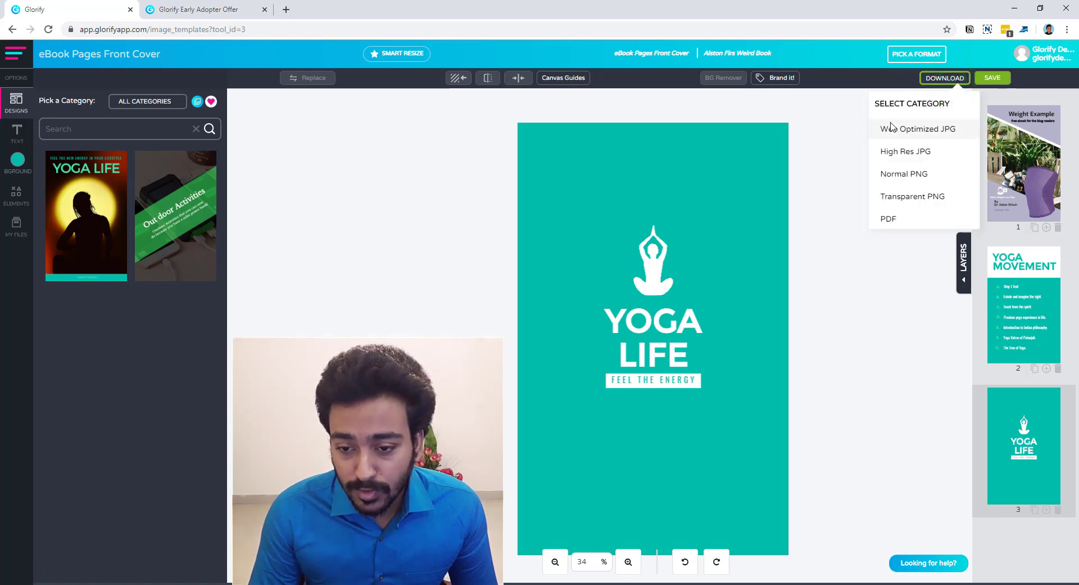
{"action": "left_click", "coordinate": [894, 219]}
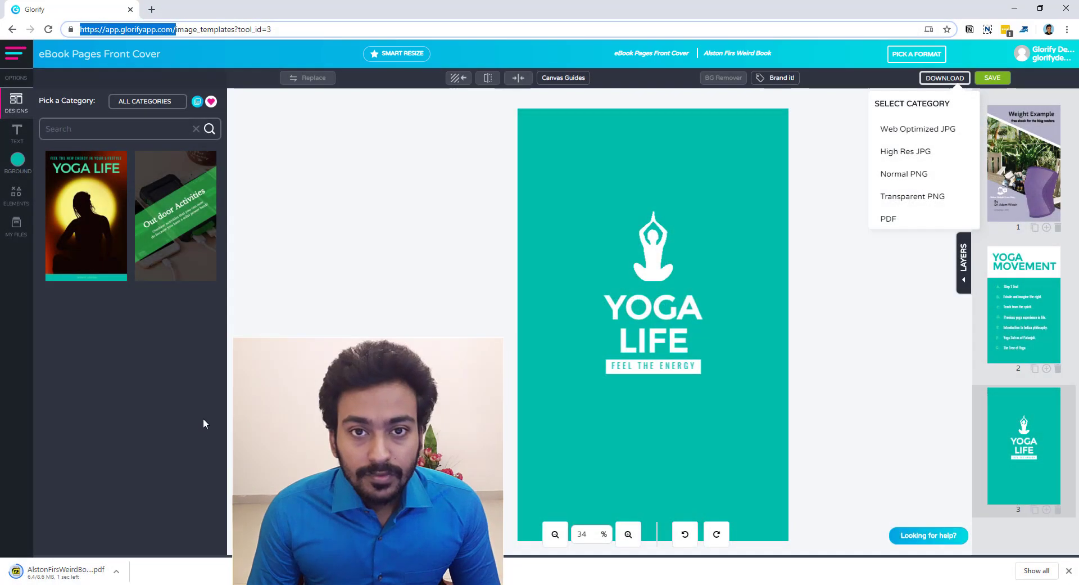
{"action": "left_click", "coordinate": [203, 418]}
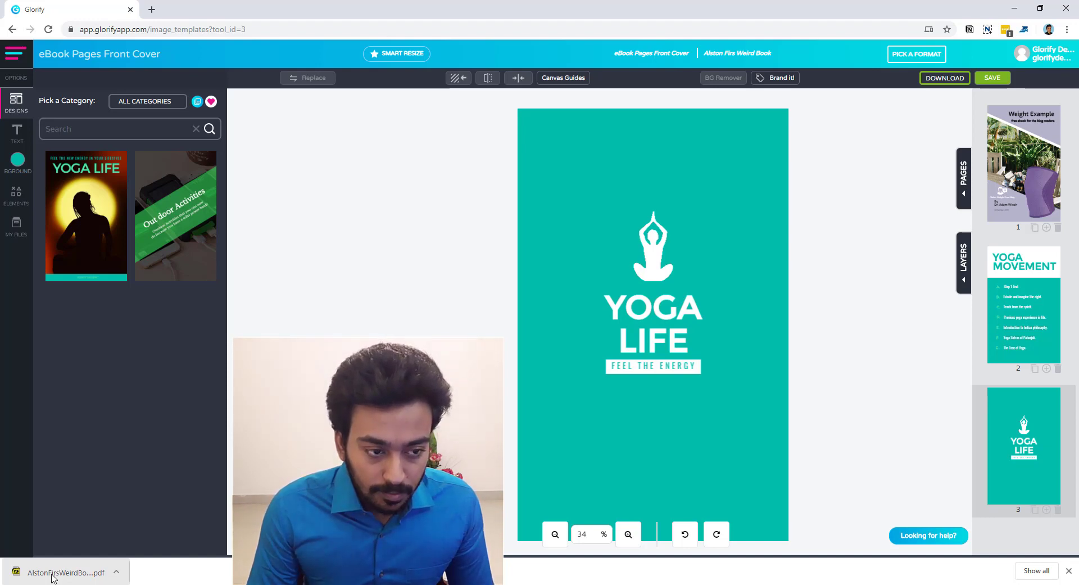
{"action": "left_click", "coordinate": [51, 576]}
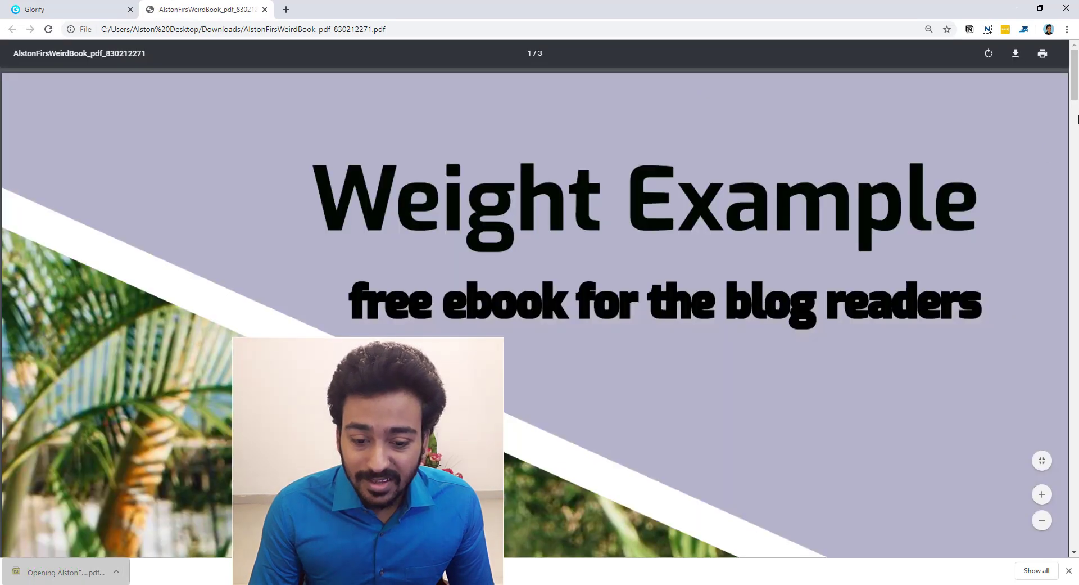
Search the exported PDF for "ebook", review its front cover and table of contents, and return to the design editor
{"action": "left_click_drag", "start_coordinate": [1075, 71], "coordinate": [1037, 54]}
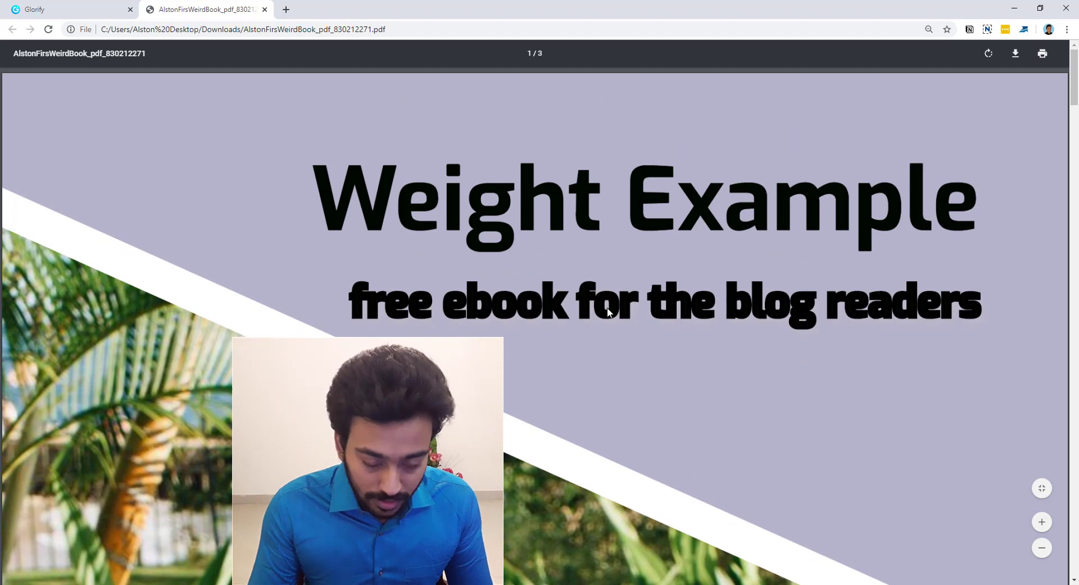
{"action": "key", "text": "ctrl+f"}
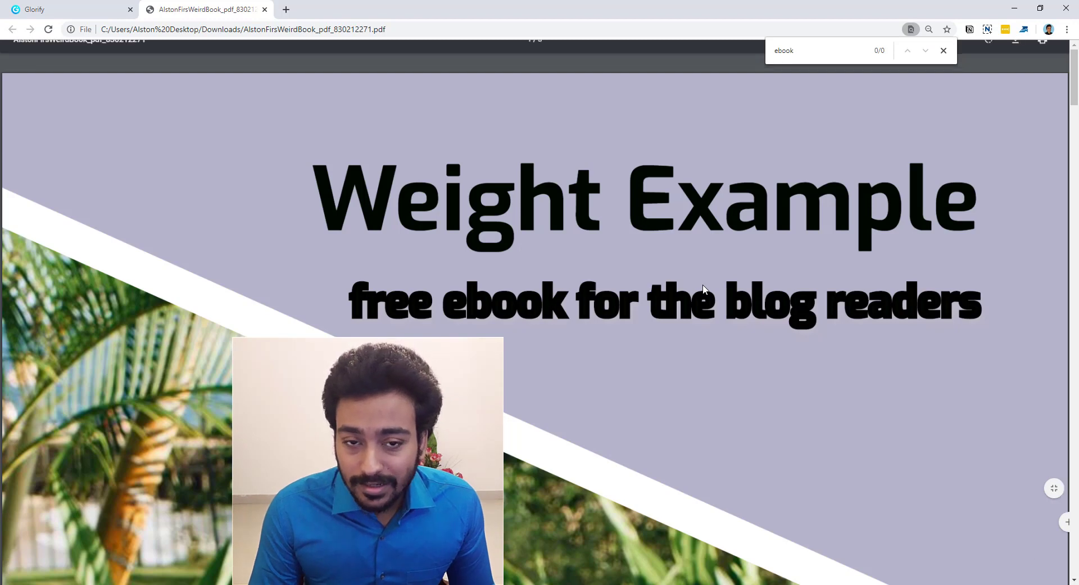
{"action": "scroll", "coordinate": [629, 283], "scroll_direction": "down", "scroll_amount": 1}
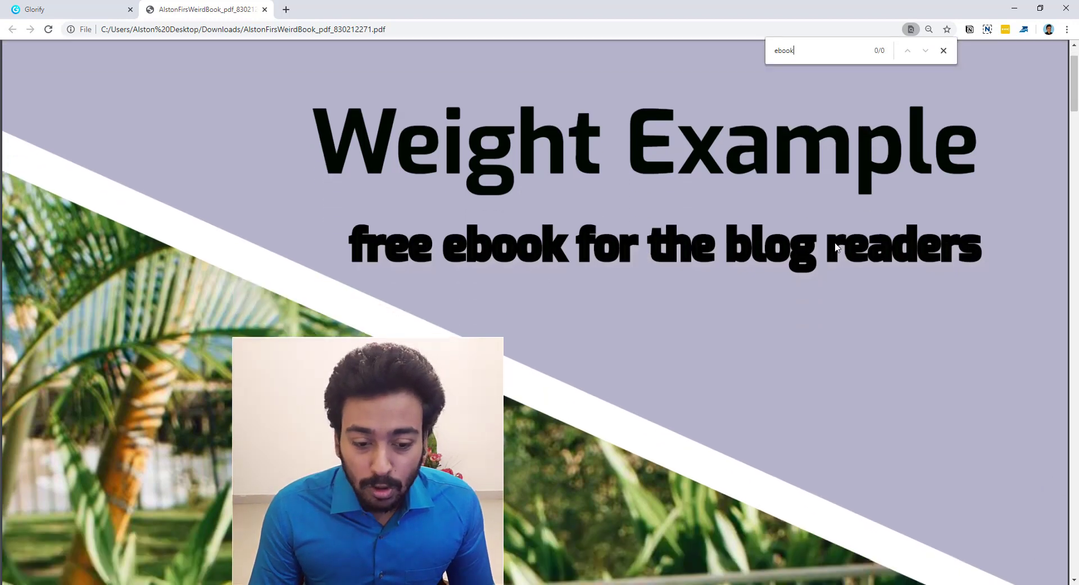
{"action": "scroll", "coordinate": [843, 256], "scroll_direction": "down", "scroll_amount": 10}
{"action": "scroll", "coordinate": [834, 243], "scroll_direction": "down", "scroll_amount": 3}
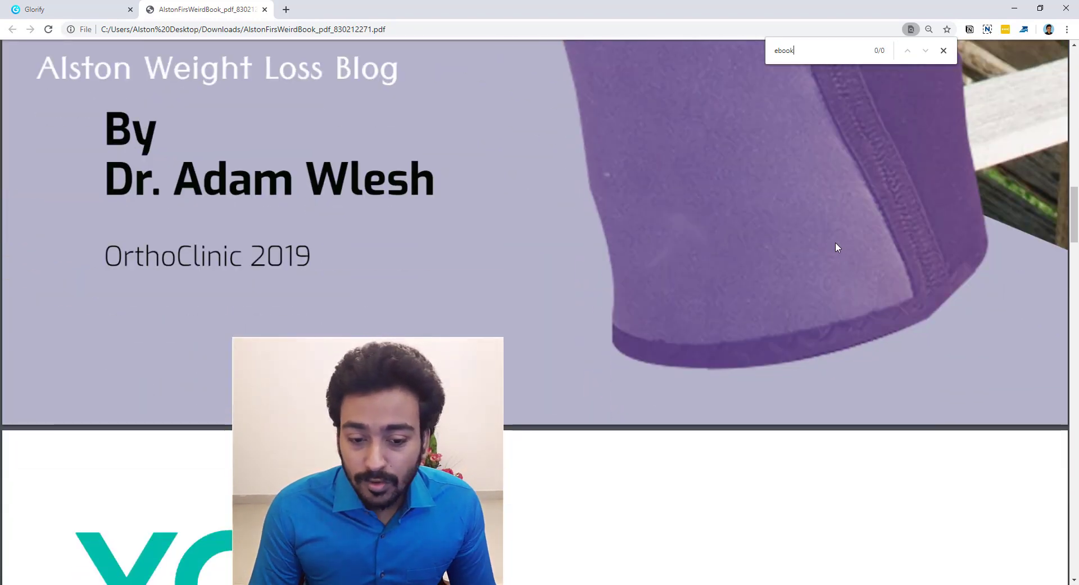
{"action": "scroll", "coordinate": [835, 242], "scroll_direction": "down", "scroll_amount": 9}
{"action": "scroll", "coordinate": [549, 360], "scroll_direction": "down", "scroll_amount": 2}
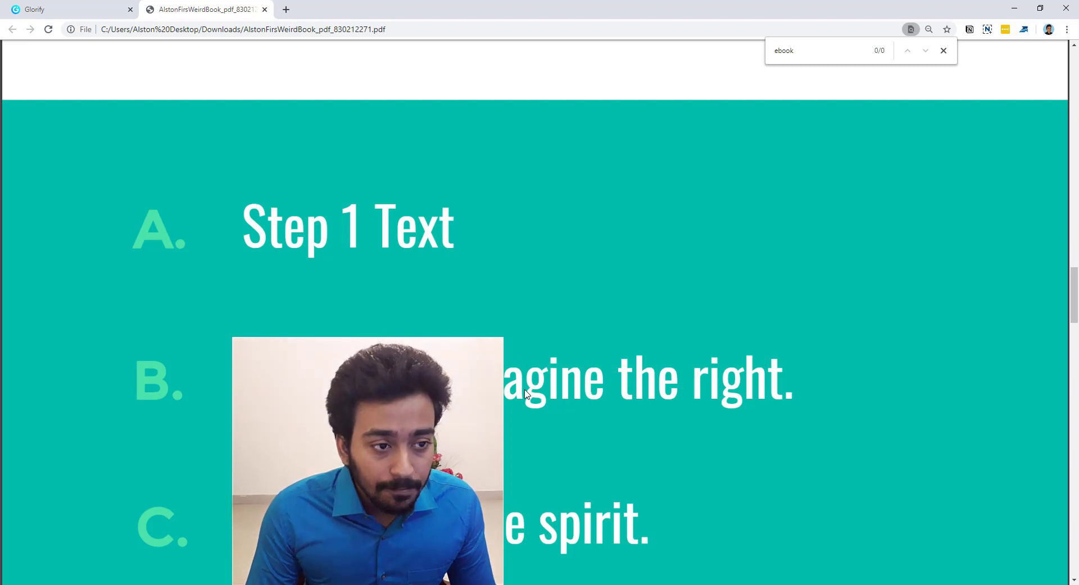
{"action": "left_click", "coordinate": [59, 9]}
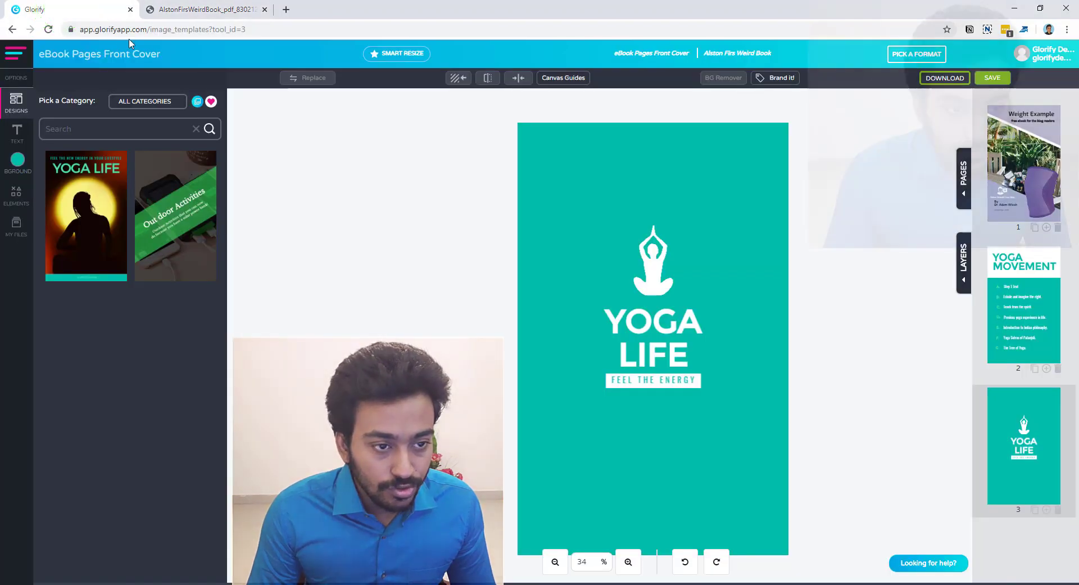
{"action": "left_click", "coordinate": [145, 134]}
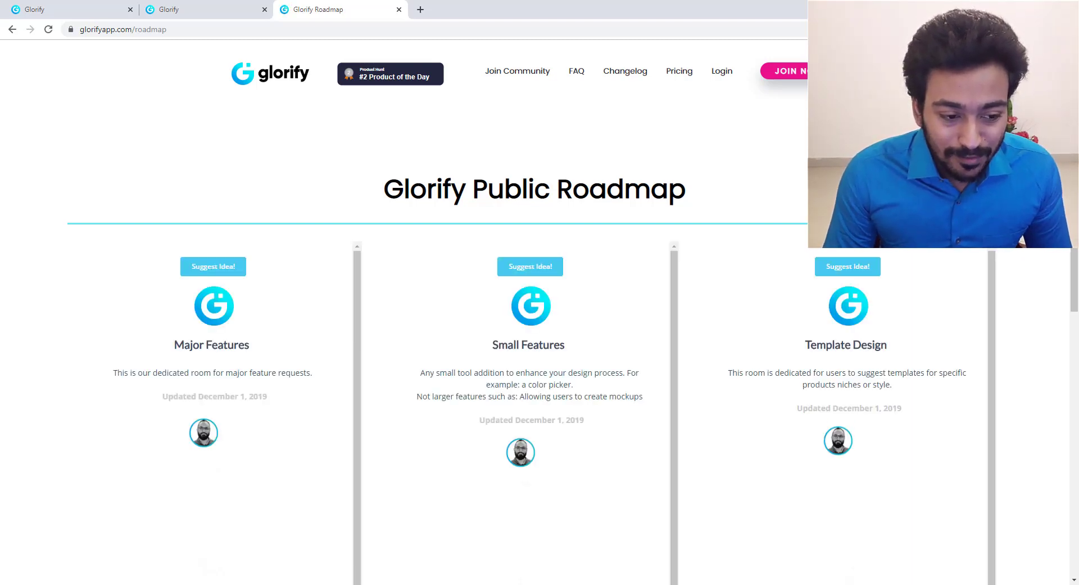
Examine the feature requests under Major Features, Small Features and Template Design on the Glorify public roadmap
{"action": "scroll", "coordinate": [194, 358], "scroll_direction": "down", "scroll_amount": 2}
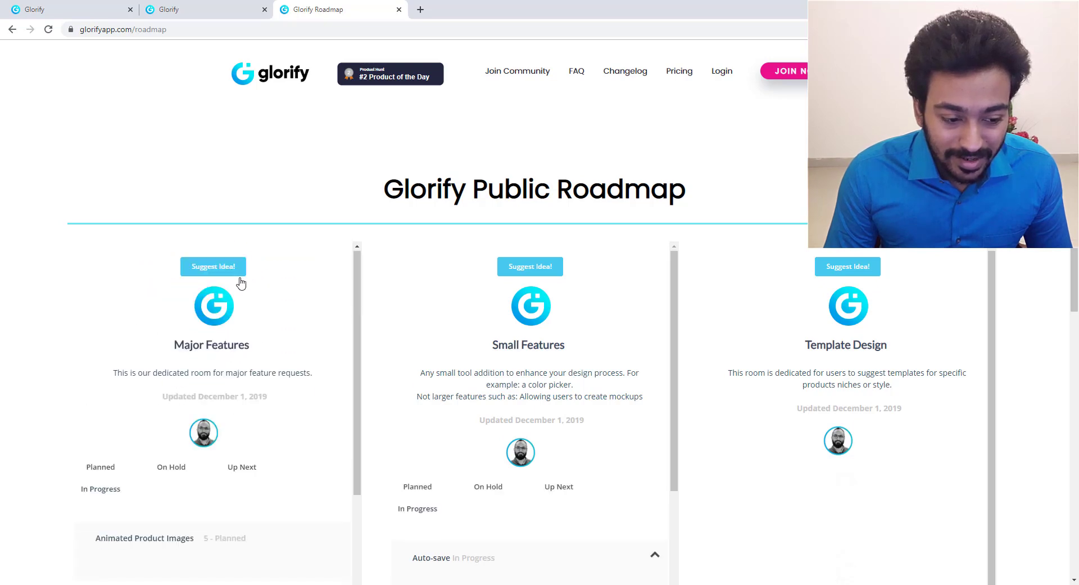
{"action": "scroll", "coordinate": [224, 402], "scroll_direction": "down", "scroll_amount": 2}
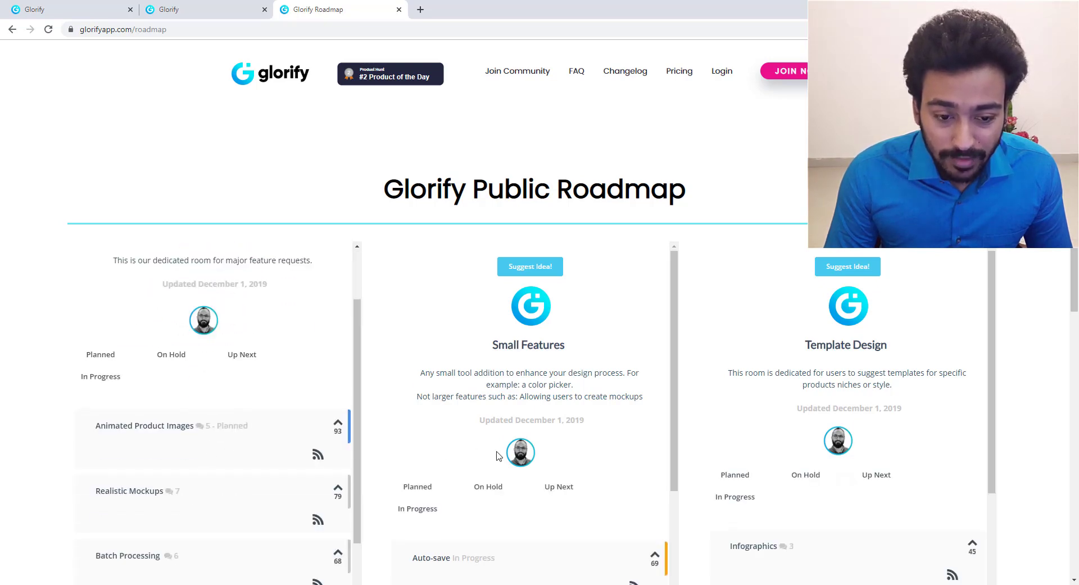
{"action": "scroll", "coordinate": [499, 447], "scroll_direction": "down", "scroll_amount": 1}
{"action": "scroll", "coordinate": [498, 446], "scroll_direction": "up", "scroll_amount": 1}
{"action": "scroll", "coordinate": [86, 332], "scroll_direction": "up", "scroll_amount": 2}
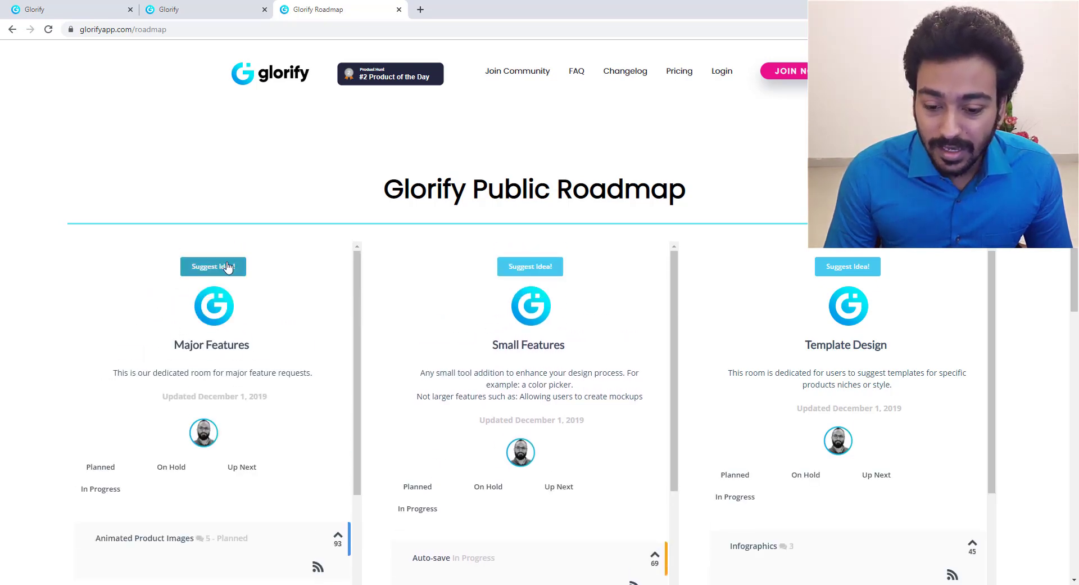
{"action": "scroll", "coordinate": [1012, 345], "scroll_direction": "down", "scroll_amount": 7}
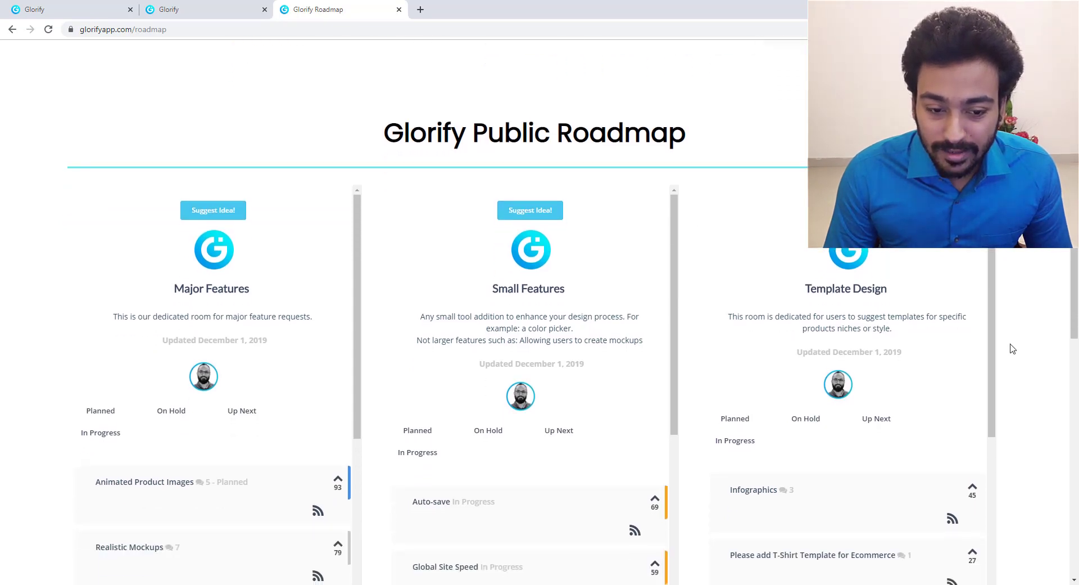
{"action": "scroll", "coordinate": [1013, 355], "scroll_direction": "up", "scroll_amount": 2}
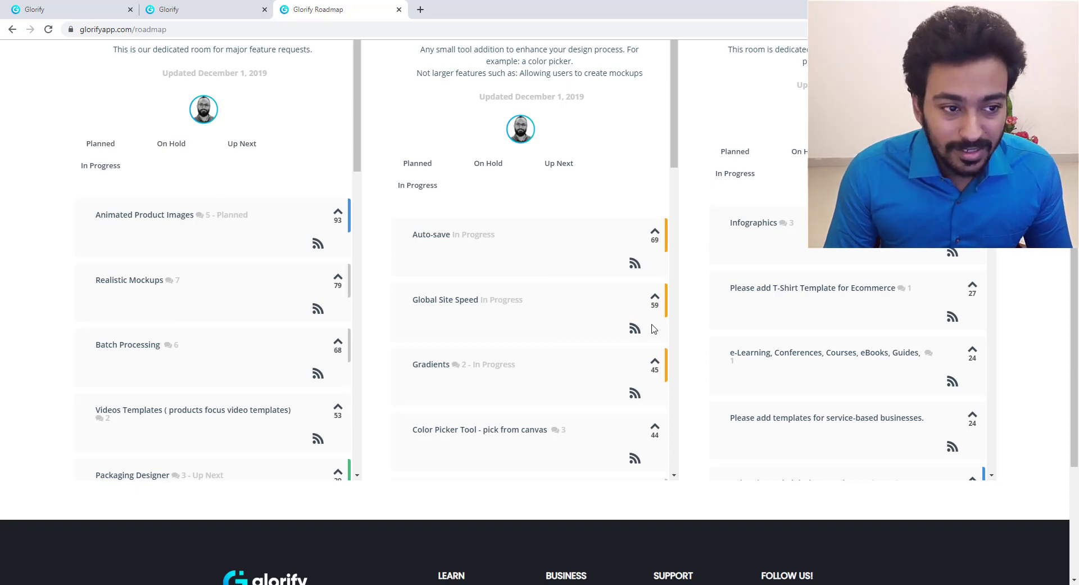
Return to the Glorify dashboard and open the Social Media design category
{"action": "left_click", "coordinate": [220, 10]}
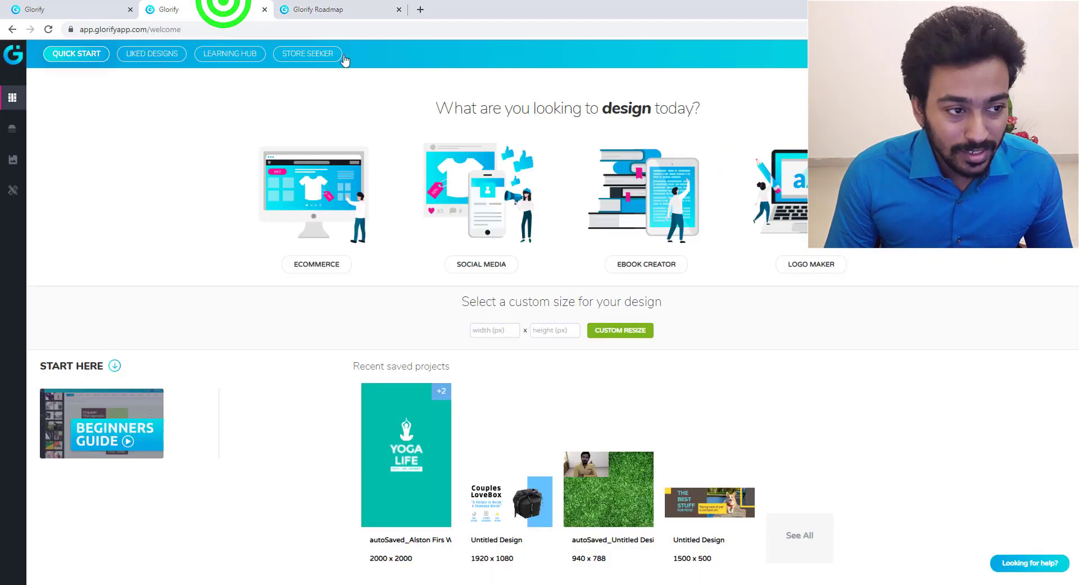
{"action": "left_click", "coordinate": [51, 10]}
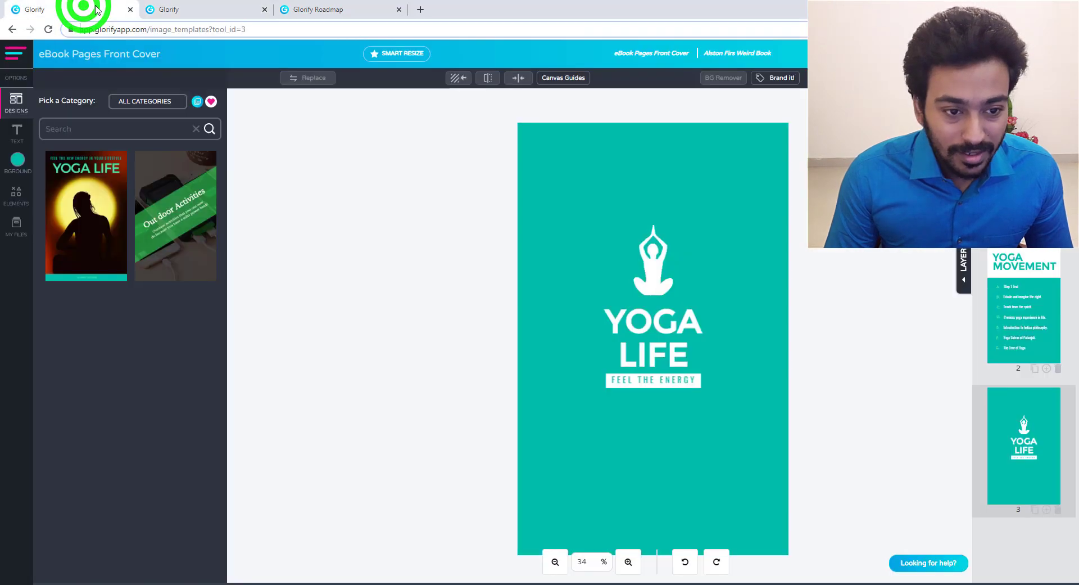
{"action": "left_click", "coordinate": [144, 12]}
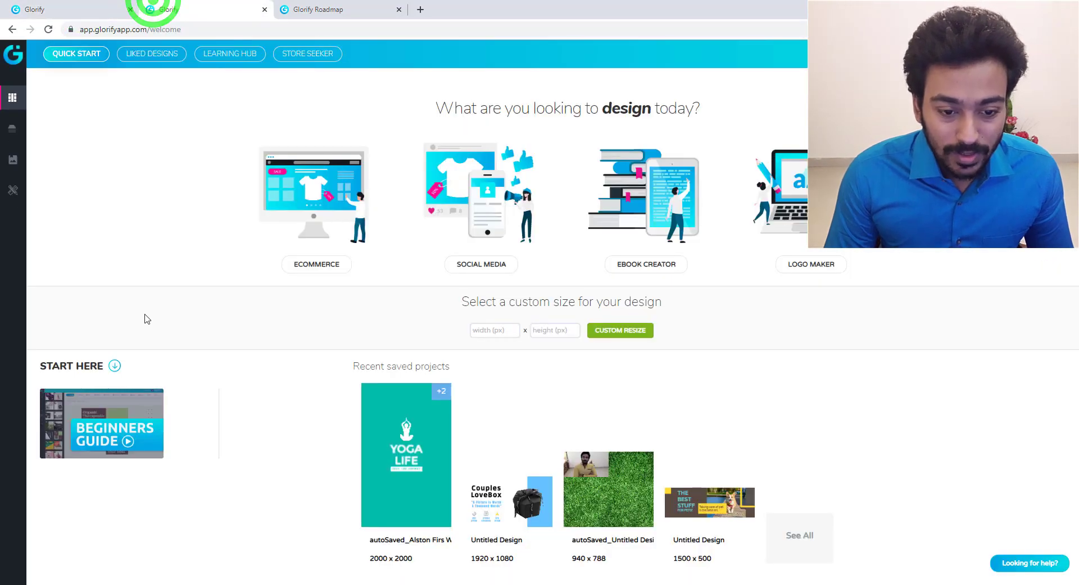
{"action": "left_click", "coordinate": [147, 278]}
{"action": "left_click", "coordinate": [489, 271]}
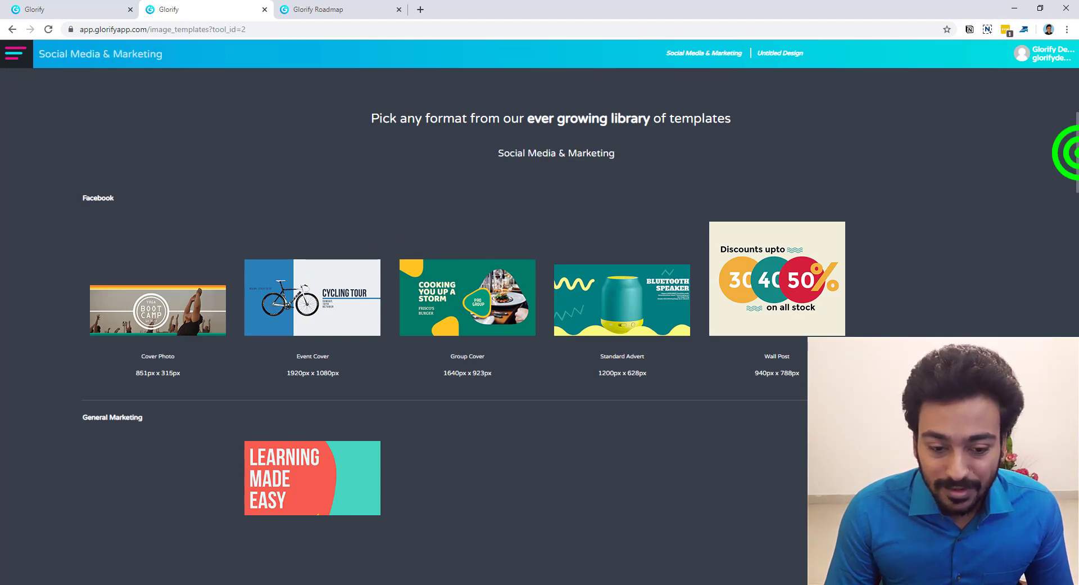
Start a new design in the Instagram Story Ads format, 1080 x 1920 px, and browse its design templates
{"action": "scroll", "coordinate": [1075, 137], "scroll_direction": "down", "scroll_amount": 2}
{"action": "scroll", "coordinate": [1075, 136], "scroll_direction": "down", "scroll_amount": 10}
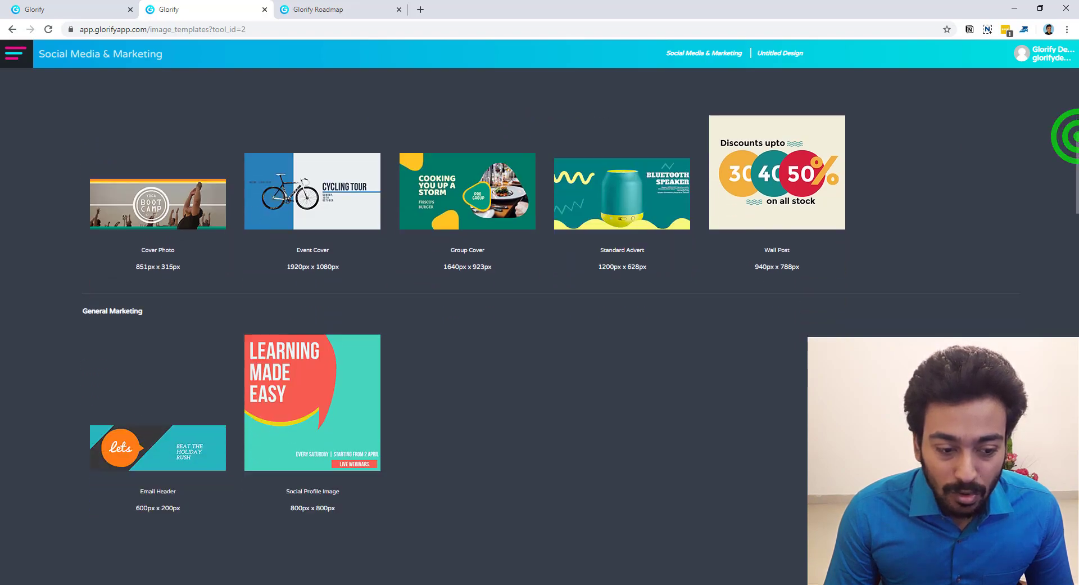
{"action": "scroll", "coordinate": [1074, 136], "scroll_direction": "down", "scroll_amount": 8}
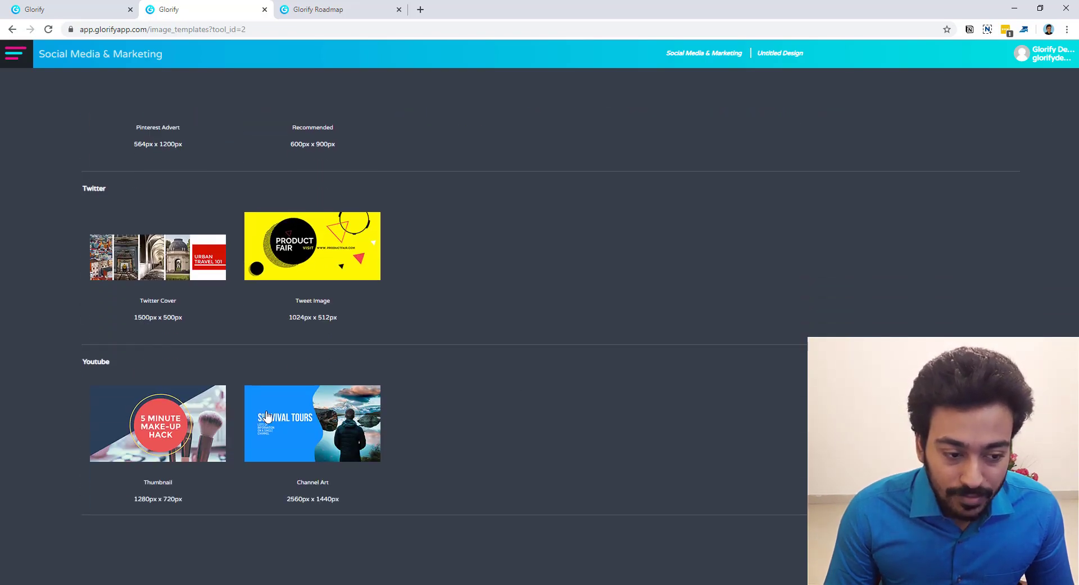
{"action": "scroll", "coordinate": [267, 416], "scroll_direction": "up", "scroll_amount": 8}
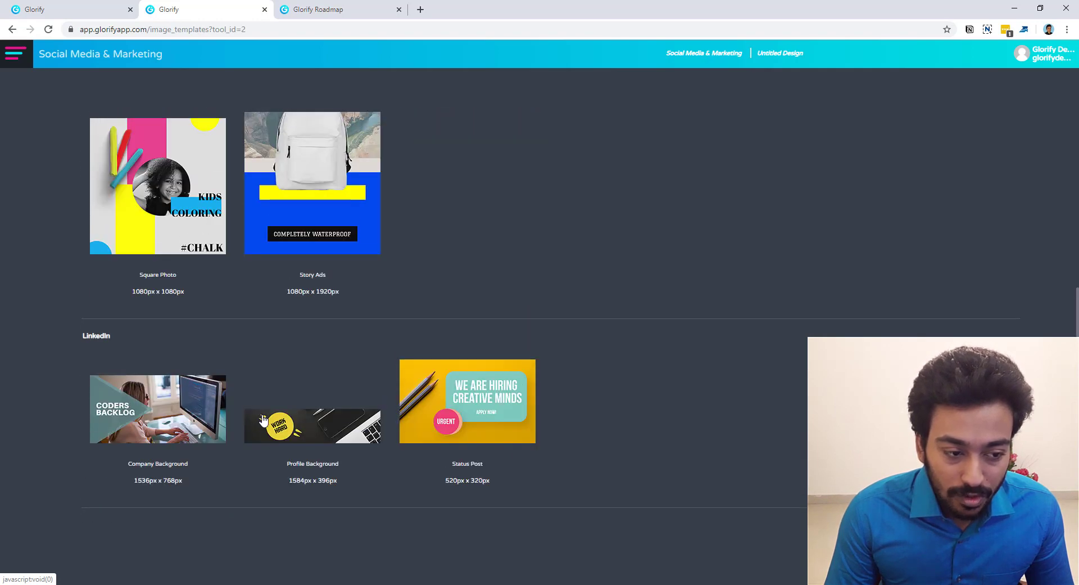
{"action": "scroll", "coordinate": [177, 412], "scroll_direction": "up", "scroll_amount": 8}
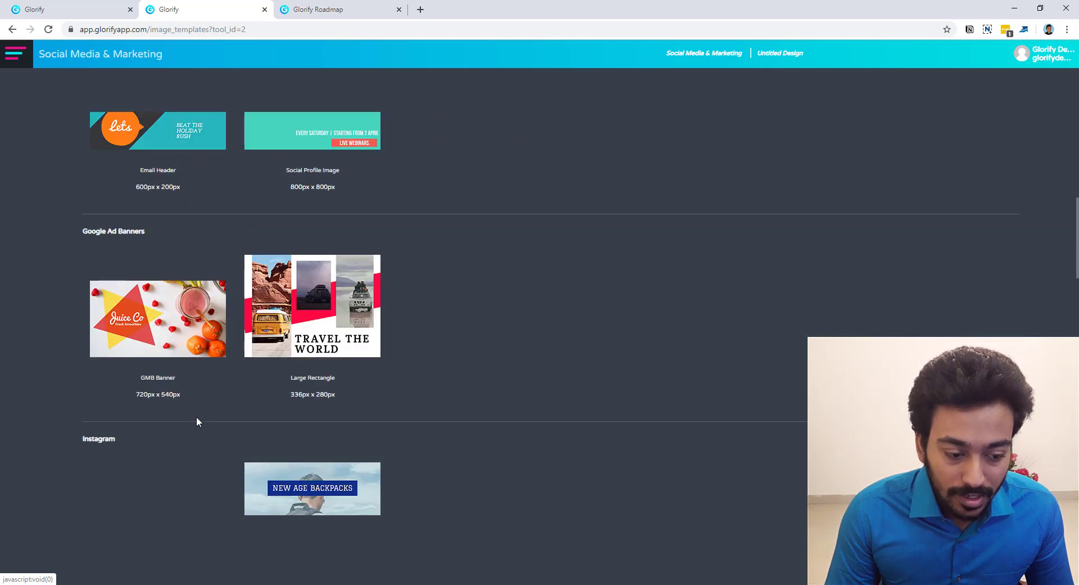
{"action": "scroll", "coordinate": [196, 362], "scroll_direction": "down", "scroll_amount": 4}
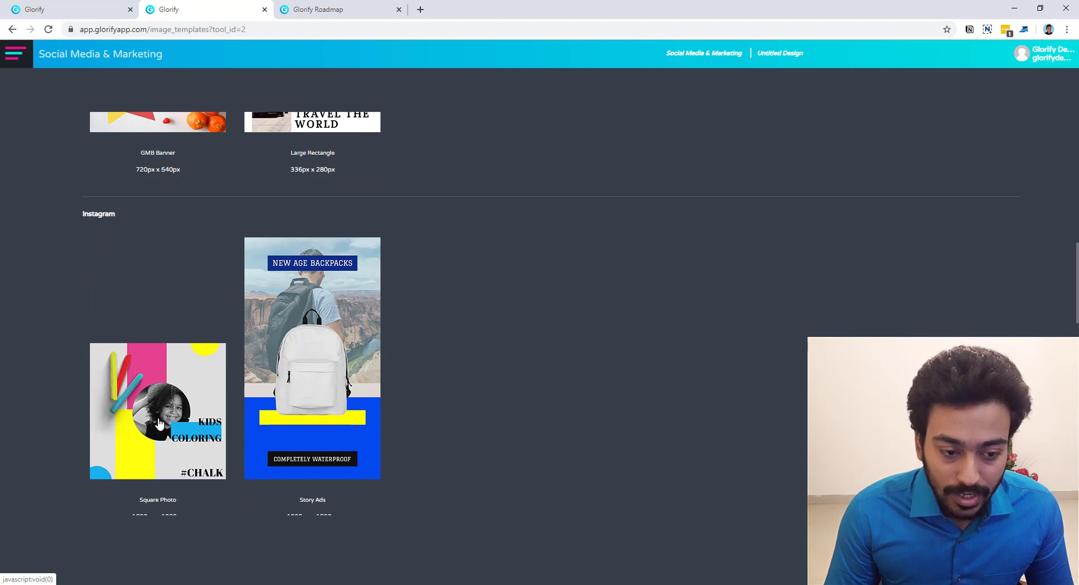
{"action": "left_click", "coordinate": [330, 413]}
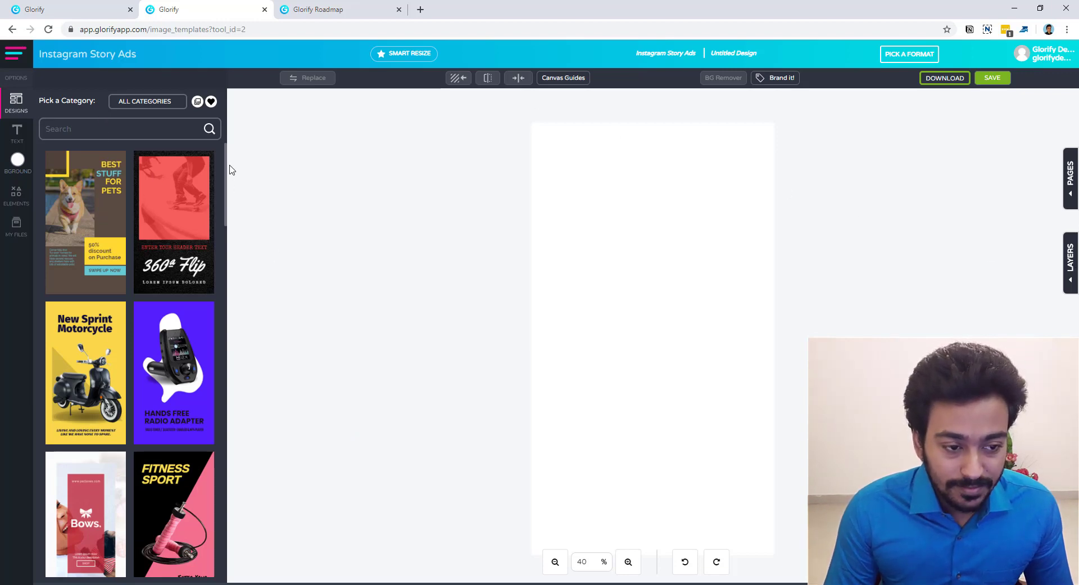
{"action": "left_click_drag", "start_coordinate": [225, 165], "coordinate": [235, 515]}
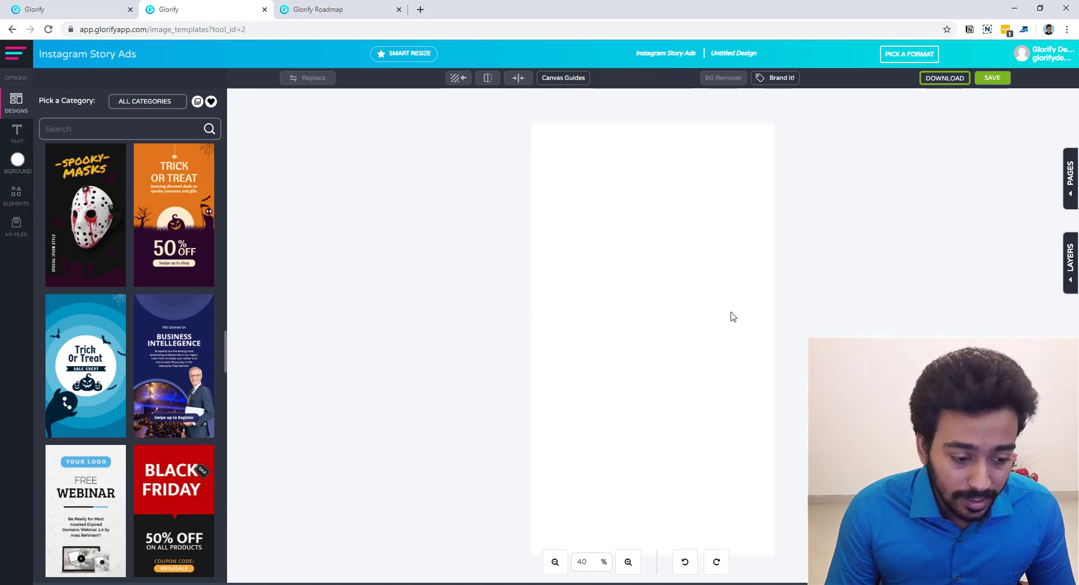
Apply the red Black Friday template and Smart Resize it to Facebook Standard Advert, 1200 x 628, in the same tab, saving the design
{"action": "left_click", "coordinate": [188, 472]}
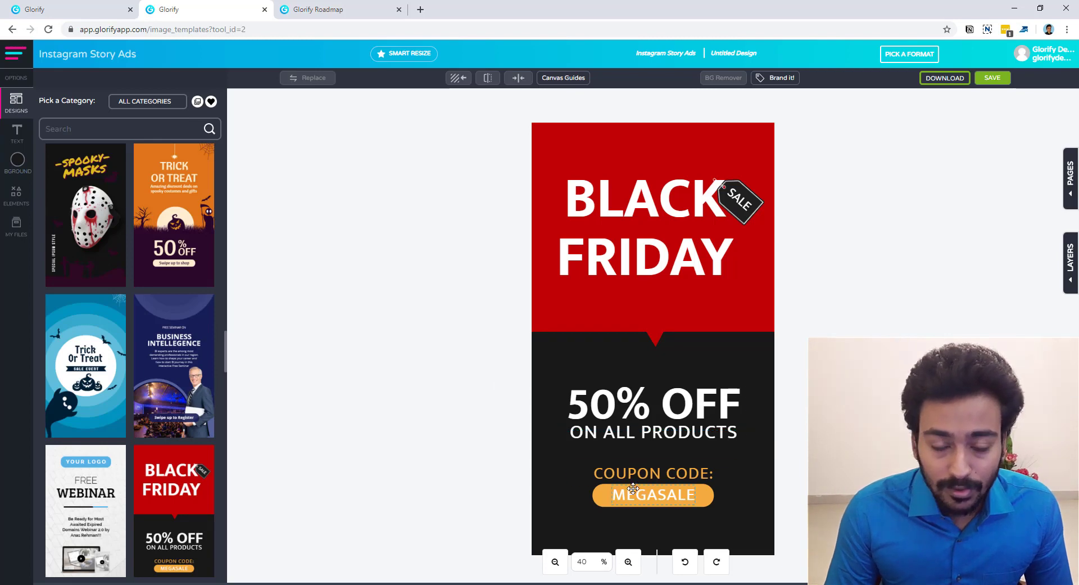
{"action": "left_click", "coordinate": [992, 78]}
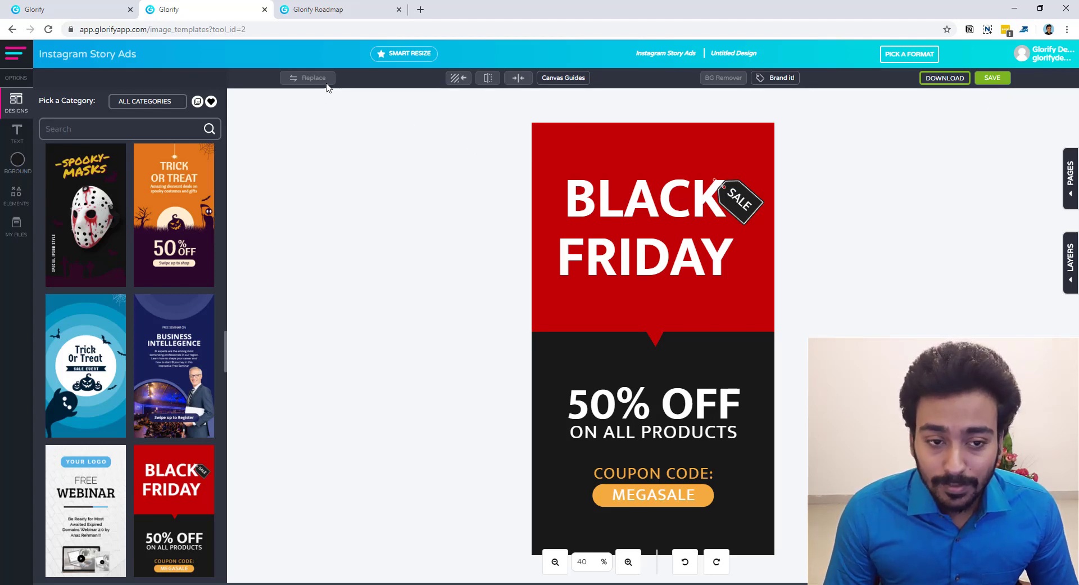
{"action": "left_click", "coordinate": [400, 54]}
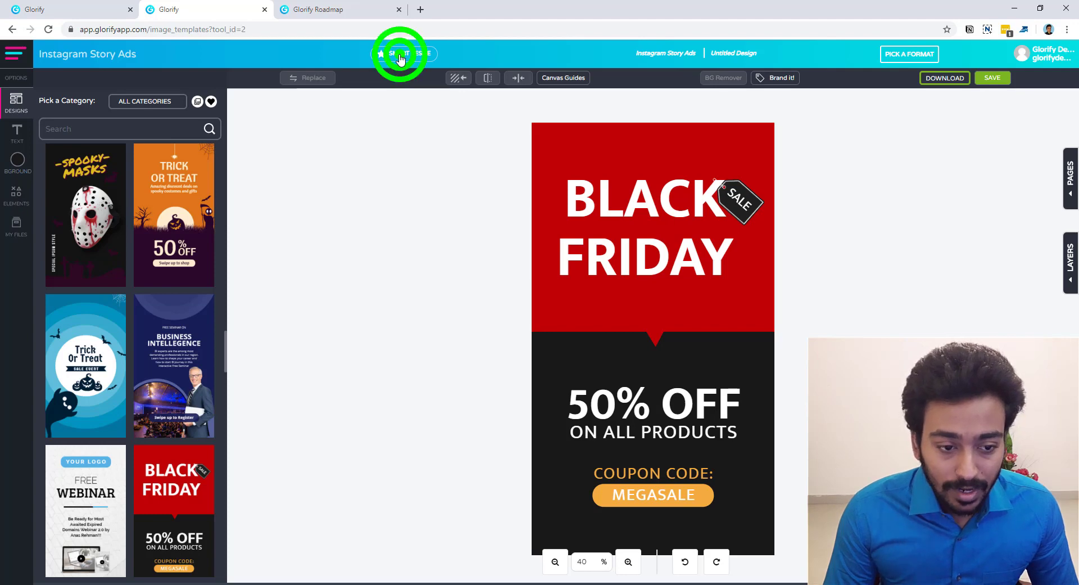
{"action": "scroll", "coordinate": [373, 173], "scroll_direction": "down", "scroll_amount": 1}
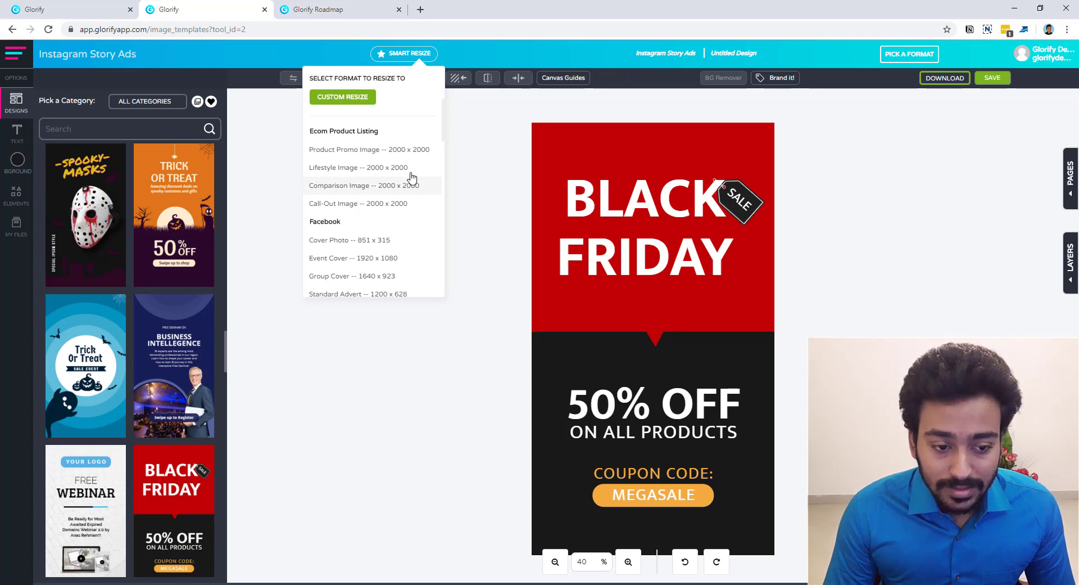
{"action": "scroll", "coordinate": [411, 175], "scroll_direction": "down", "scroll_amount": 2}
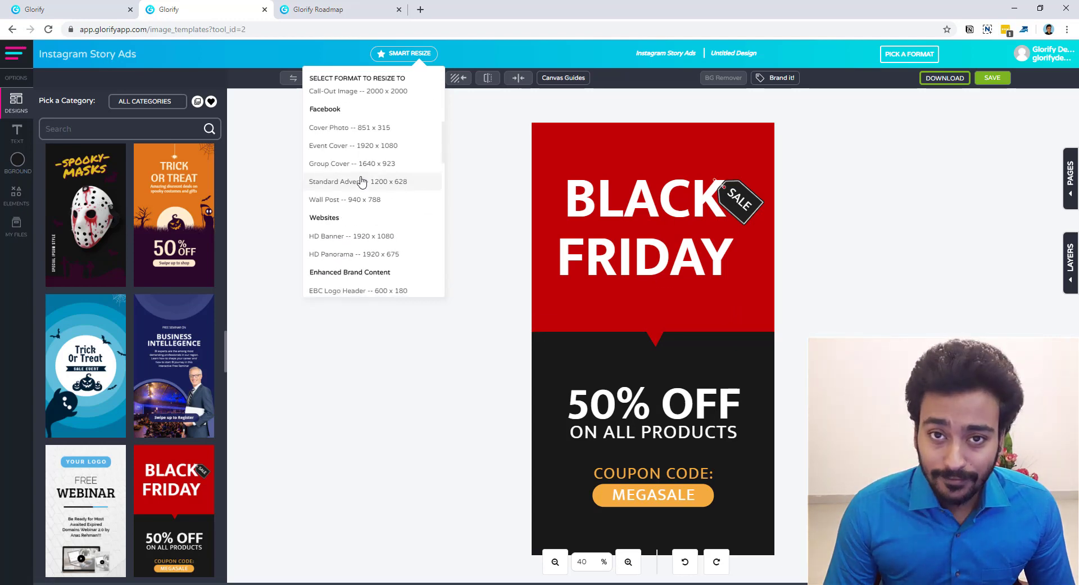
{"action": "left_click", "coordinate": [328, 183]}
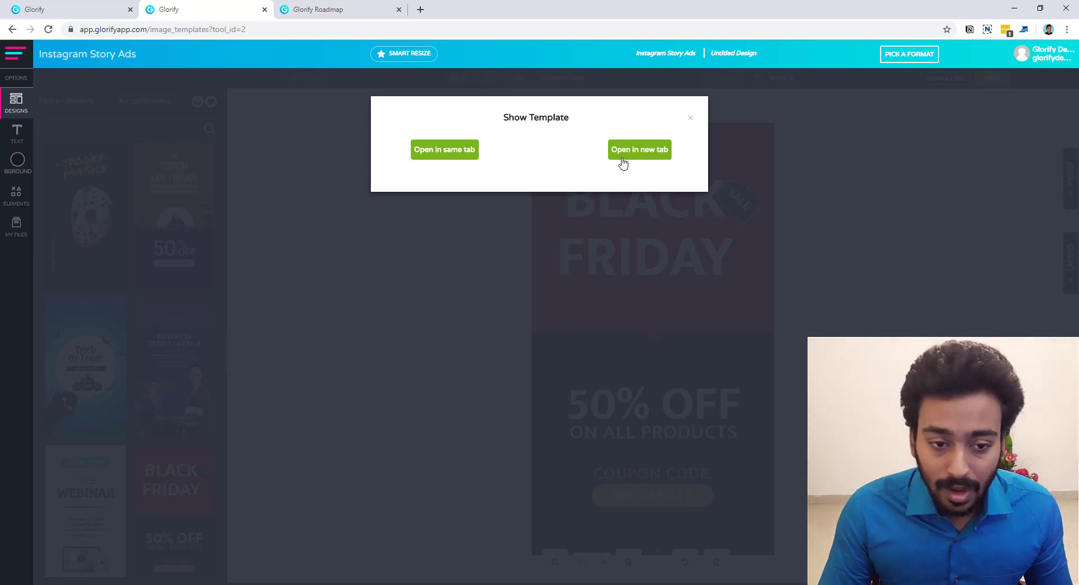
{"action": "left_click", "coordinate": [474, 162]}
{"action": "left_click", "coordinate": [448, 154]}
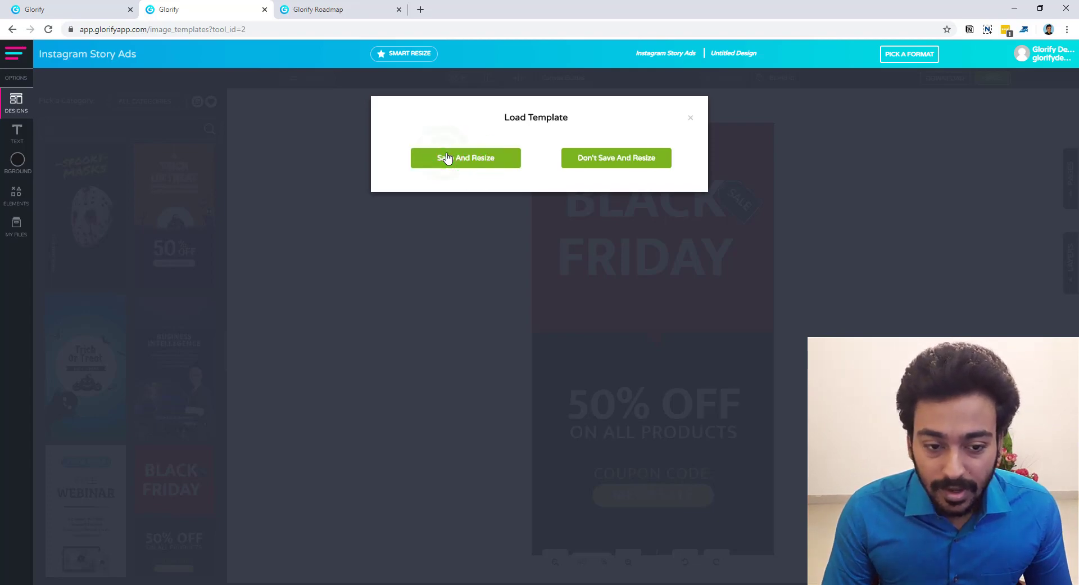
{"action": "left_click", "coordinate": [453, 163]}
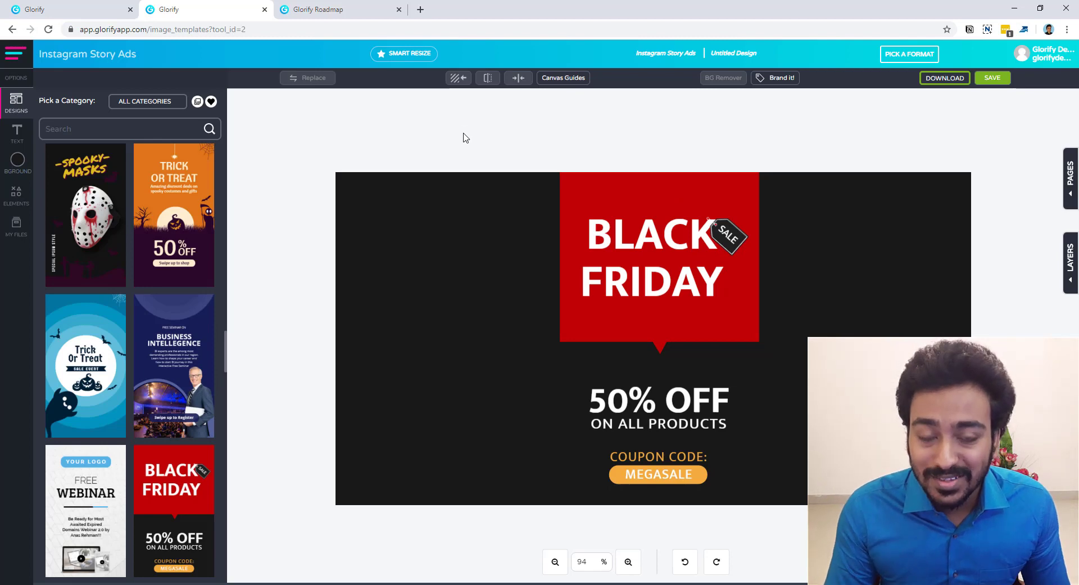
Stretch the red rectangle behind the Black Friday heading outward on both sides and down to the canvas's lower edge
{"action": "left_click", "coordinate": [565, 335]}
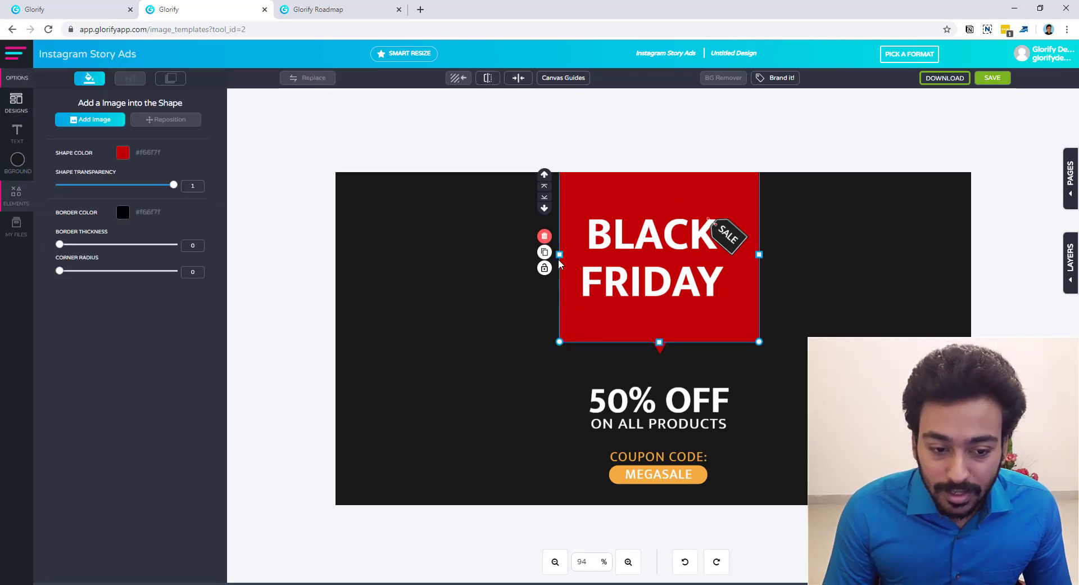
{"action": "left_click_drag", "start_coordinate": [560, 257], "coordinate": [386, 257]}
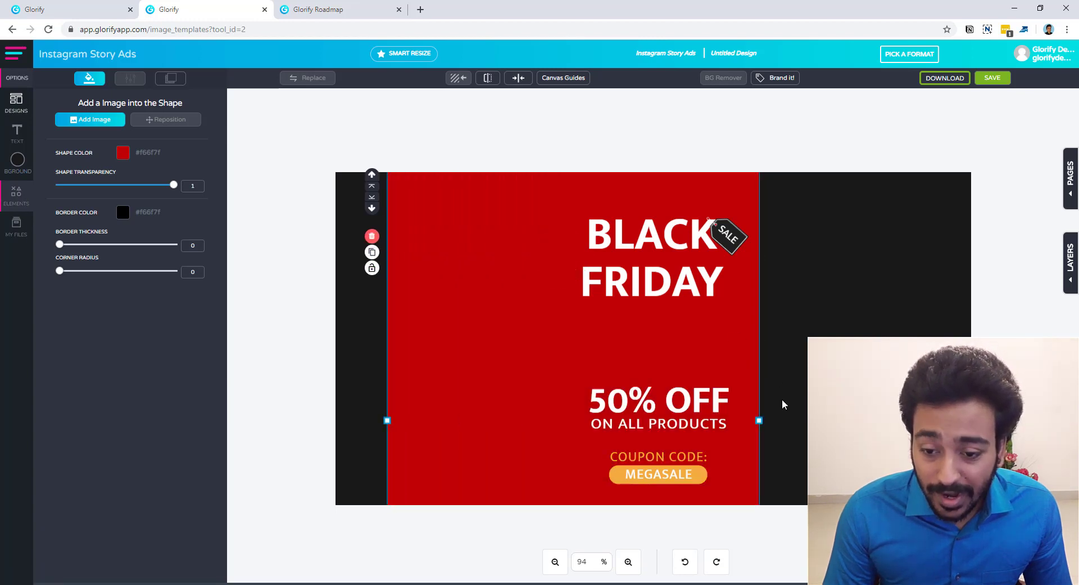
{"action": "left_click_drag", "start_coordinate": [759, 420], "coordinate": [917, 420]}
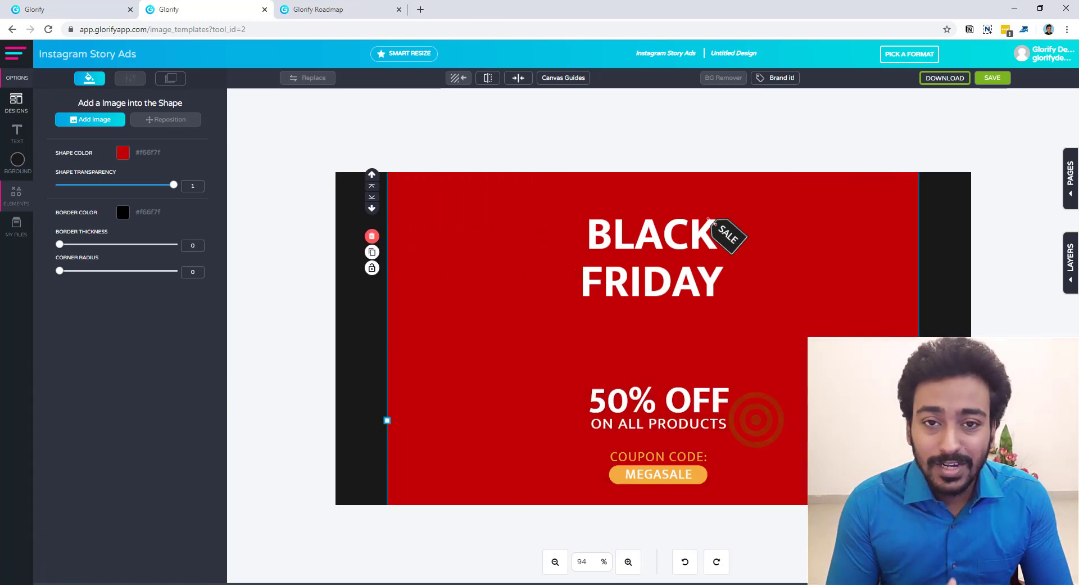
{"action": "left_click", "coordinate": [1004, 422]}
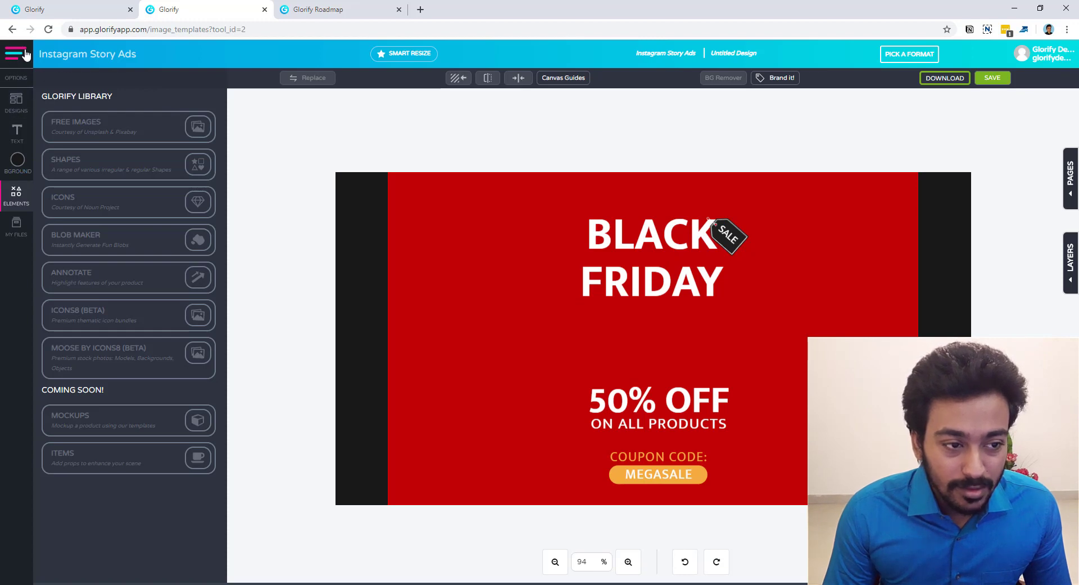
Close the browser tab holding the eBook Pages Front Cover design and agree to leave its page
{"action": "left_click", "coordinate": [70, 10]}
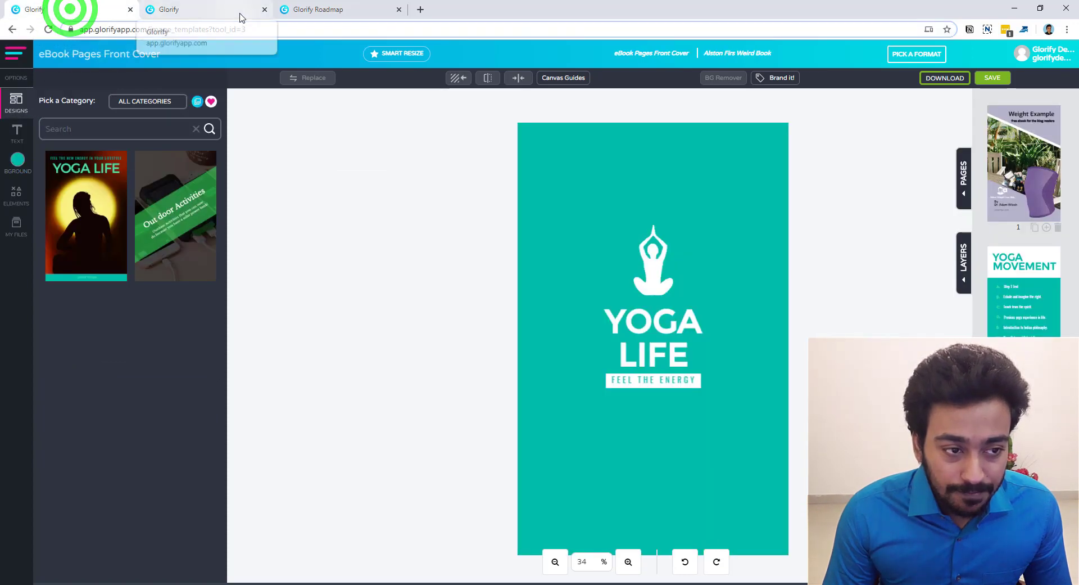
{"action": "left_click", "coordinate": [191, 8]}
{"action": "left_click", "coordinate": [125, 10]}
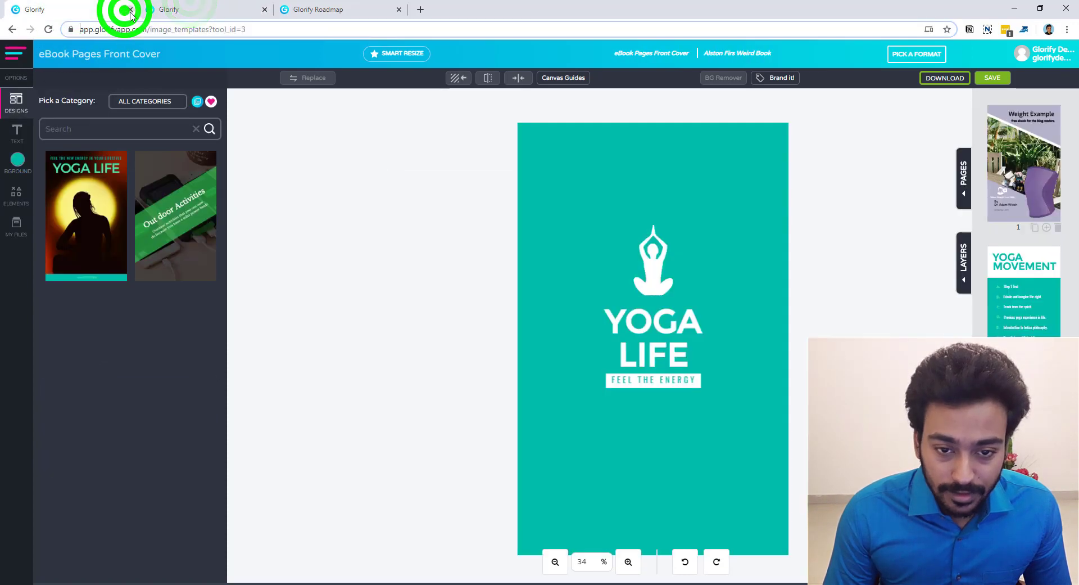
{"action": "left_click", "coordinate": [130, 10]}
{"action": "left_click", "coordinate": [593, 93]}
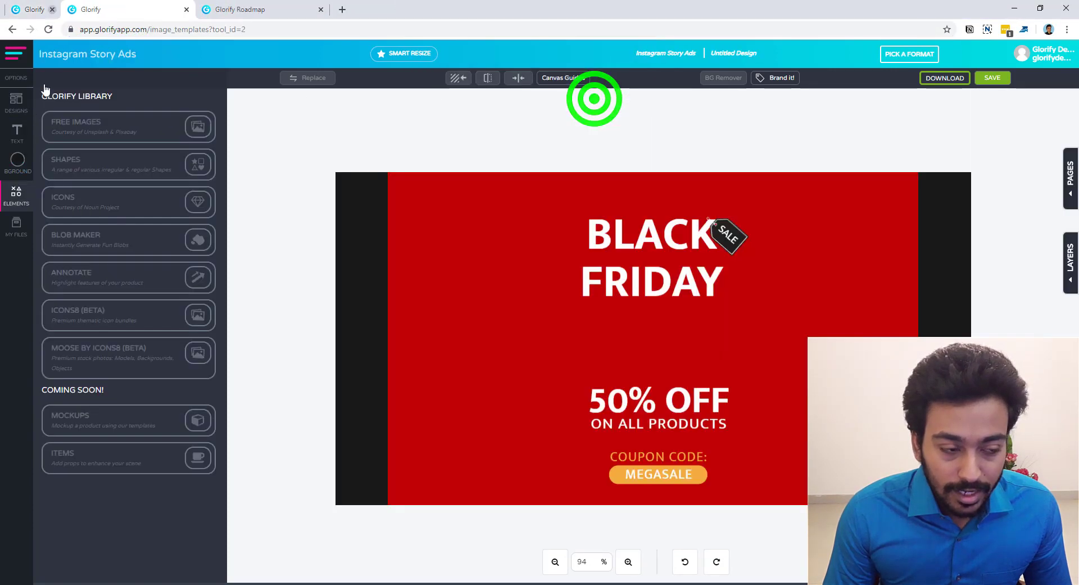
Leave the Black Friday design for the Glorify dashboard and open the Ecommerce design category
{"action": "left_click", "coordinate": [16, 53]}
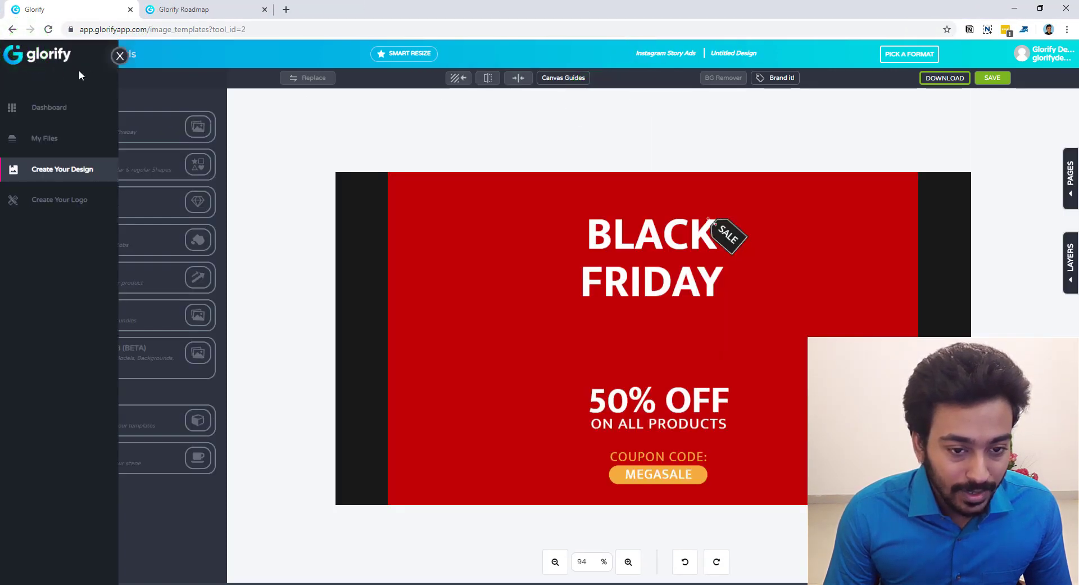
{"action": "left_click", "coordinate": [51, 106]}
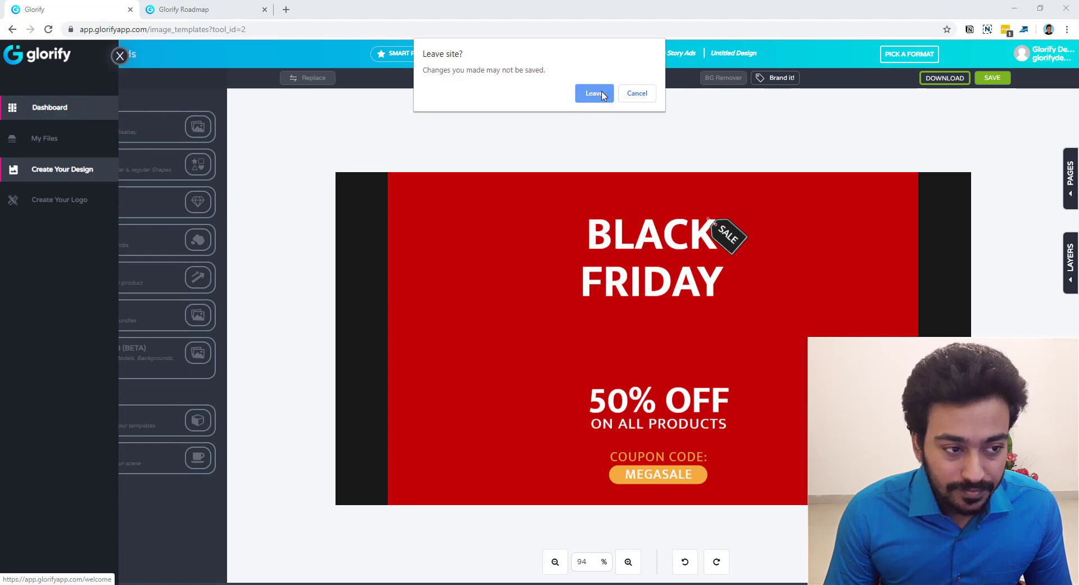
{"action": "left_click", "coordinate": [601, 92]}
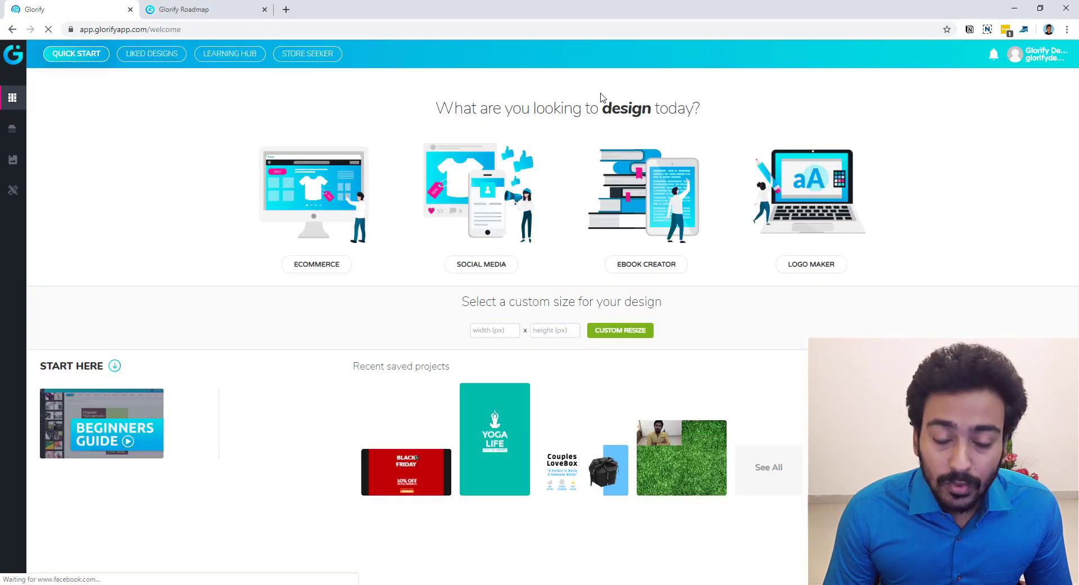
{"action": "left_click", "coordinate": [312, 267]}
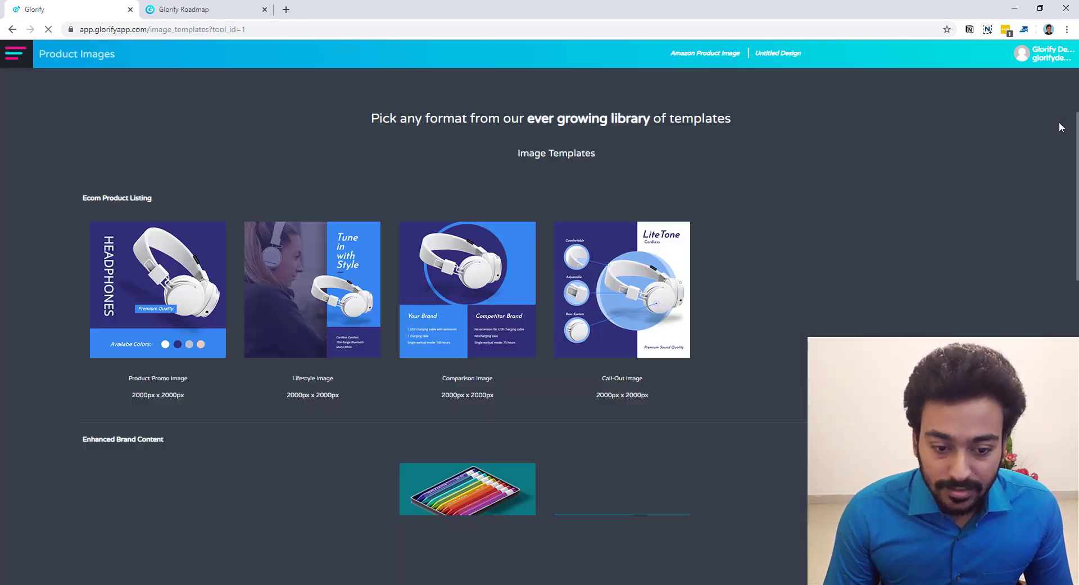
Start a new design in the Product Promo Image format, 2000 x 2000 px, and browse its design templates
{"action": "left_click_drag", "start_coordinate": [1068, 109], "coordinate": [931, 242]}
{"action": "left_click", "coordinate": [931, 242]}
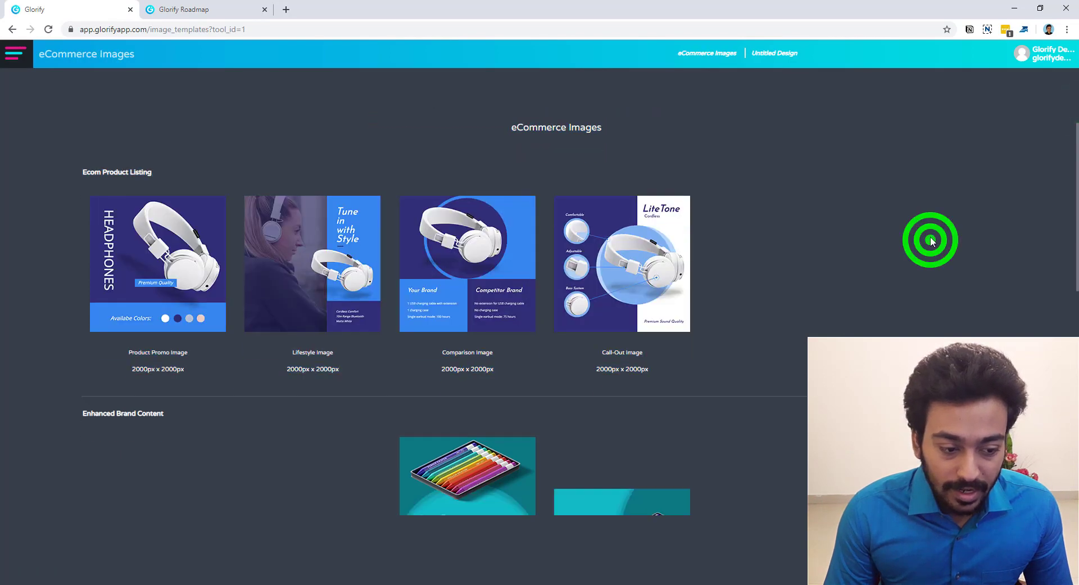
{"action": "scroll", "coordinate": [720, 282], "scroll_direction": "down", "scroll_amount": 6}
{"action": "scroll", "coordinate": [152, 371], "scroll_direction": "down", "scroll_amount": 2}
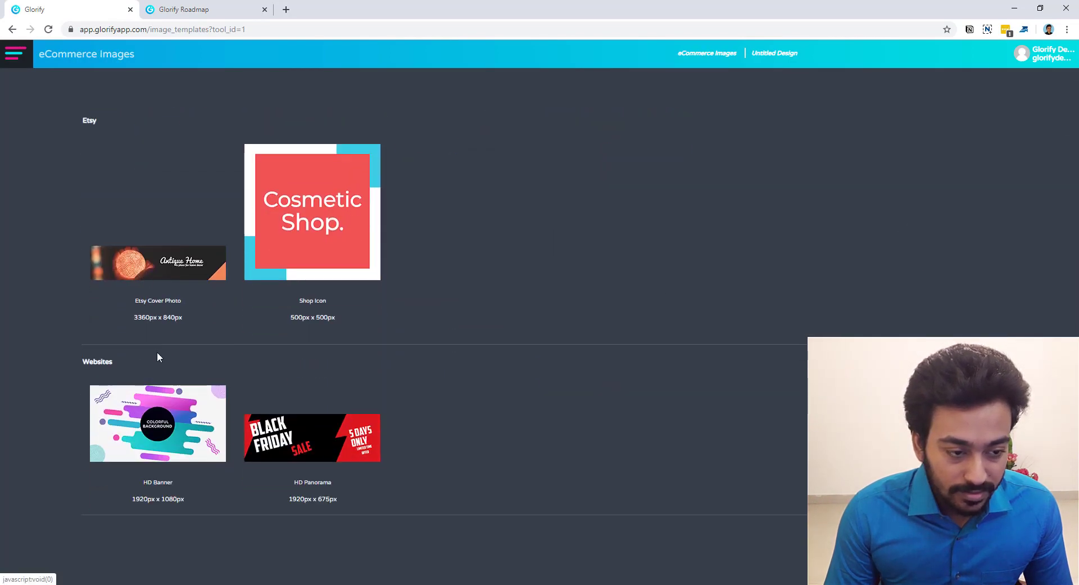
{"action": "scroll", "coordinate": [202, 427], "scroll_direction": "up", "scroll_amount": 10}
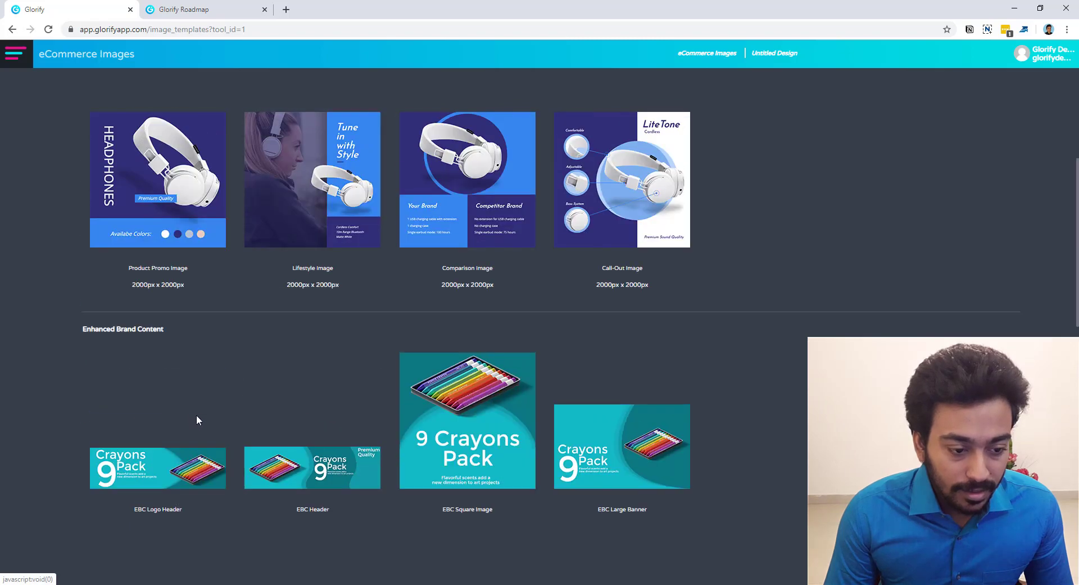
{"action": "left_click", "coordinate": [141, 253]}
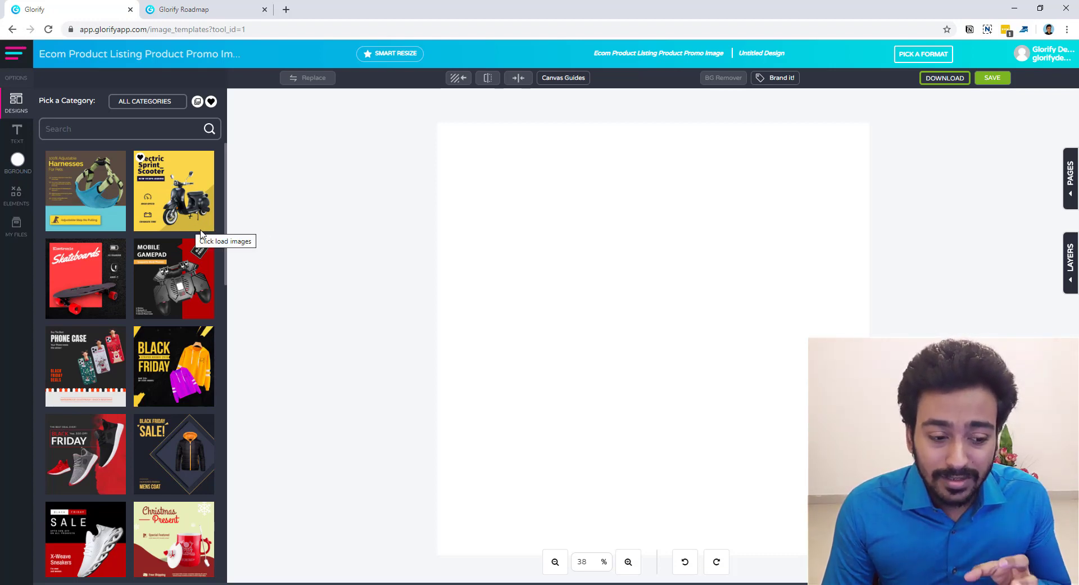
{"action": "scroll", "coordinate": [201, 231], "scroll_direction": "down", "scroll_amount": 6}
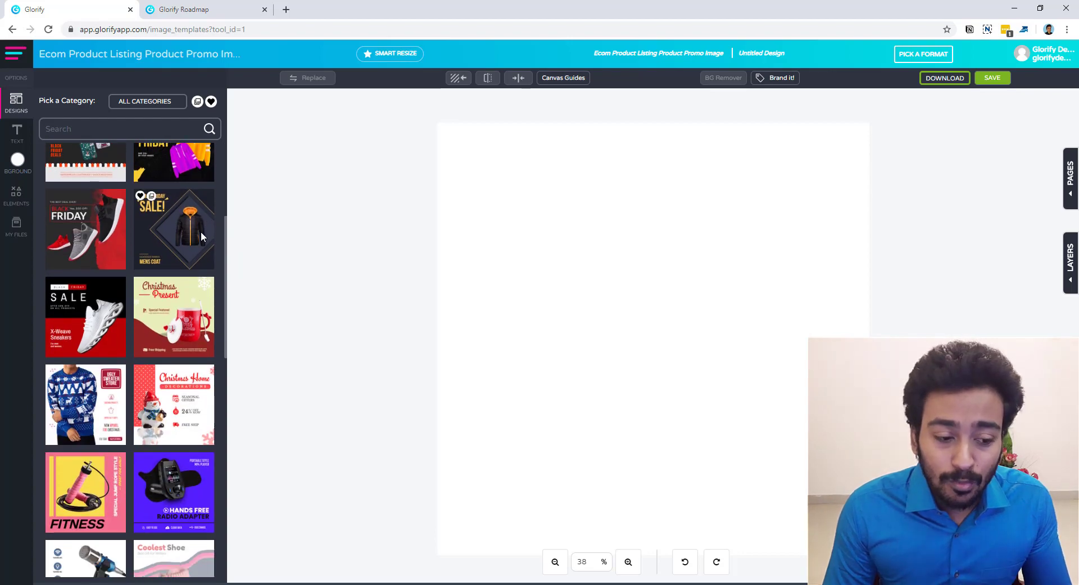
{"action": "scroll", "coordinate": [203, 239], "scroll_direction": "down", "scroll_amount": 1}
{"action": "scroll", "coordinate": [204, 241], "scroll_direction": "down", "scroll_amount": 1}
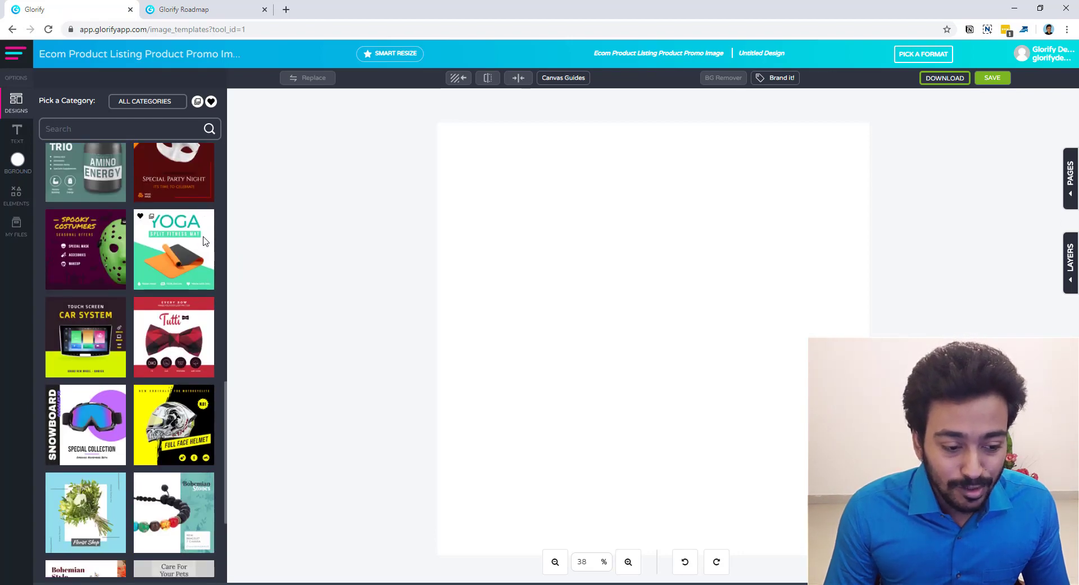
{"action": "scroll", "coordinate": [208, 243], "scroll_direction": "down", "scroll_amount": 2}
{"action": "scroll", "coordinate": [208, 243], "scroll_direction": "down", "scroll_amount": 15}
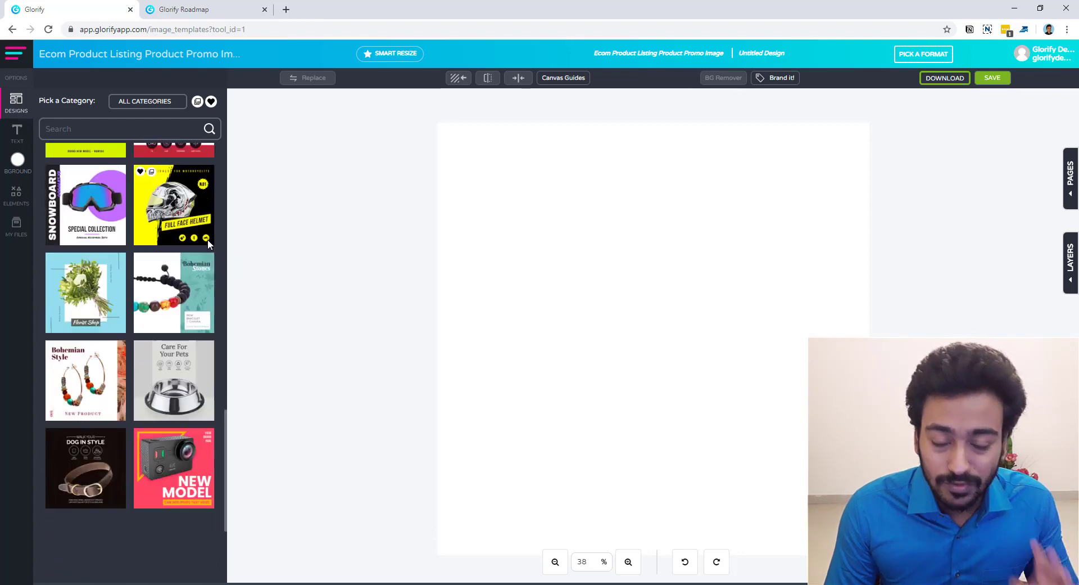
{"action": "scroll", "coordinate": [198, 259], "scroll_direction": "down", "scroll_amount": 3}
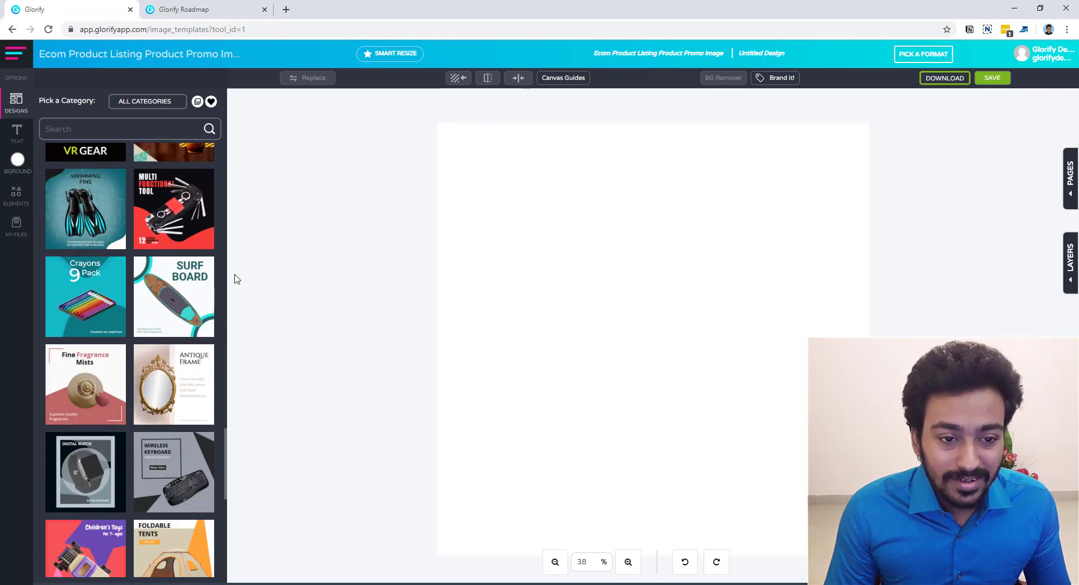
Return to the dashboard, leaving the blank product promo design, and open the recently saved Yoga Life eBook project for editing
{"action": "left_click", "coordinate": [15, 53]}
{"action": "left_click", "coordinate": [22, 54]}
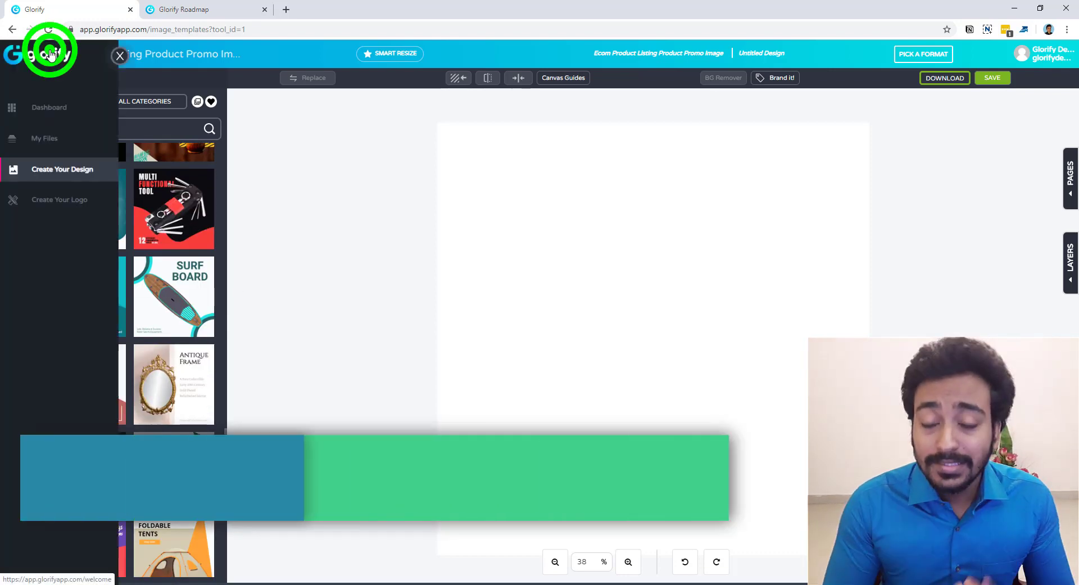
{"action": "left_click", "coordinate": [585, 92]}
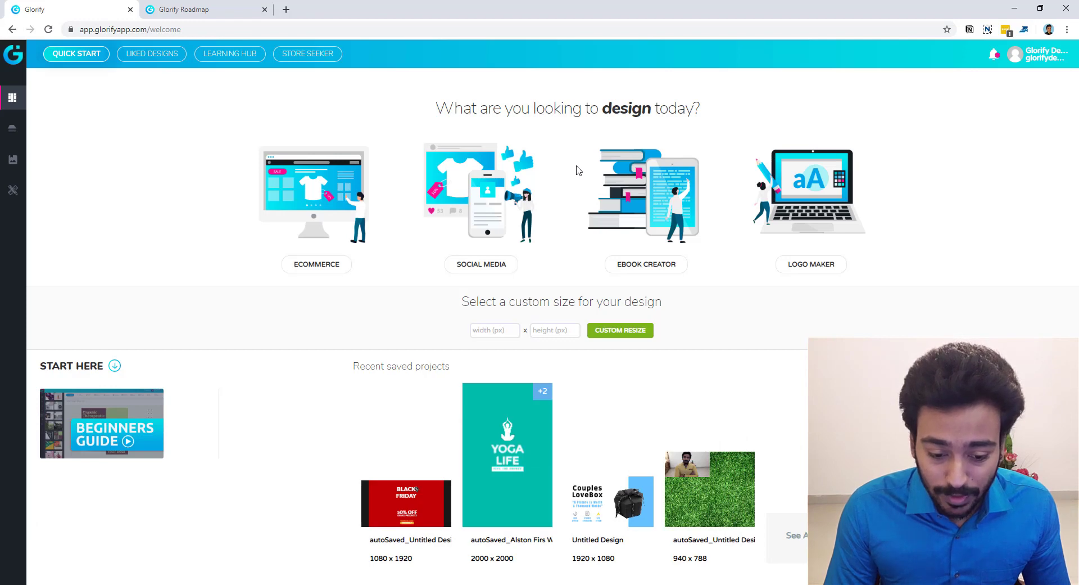
{"action": "mouse_move", "coordinate": [498, 448]}
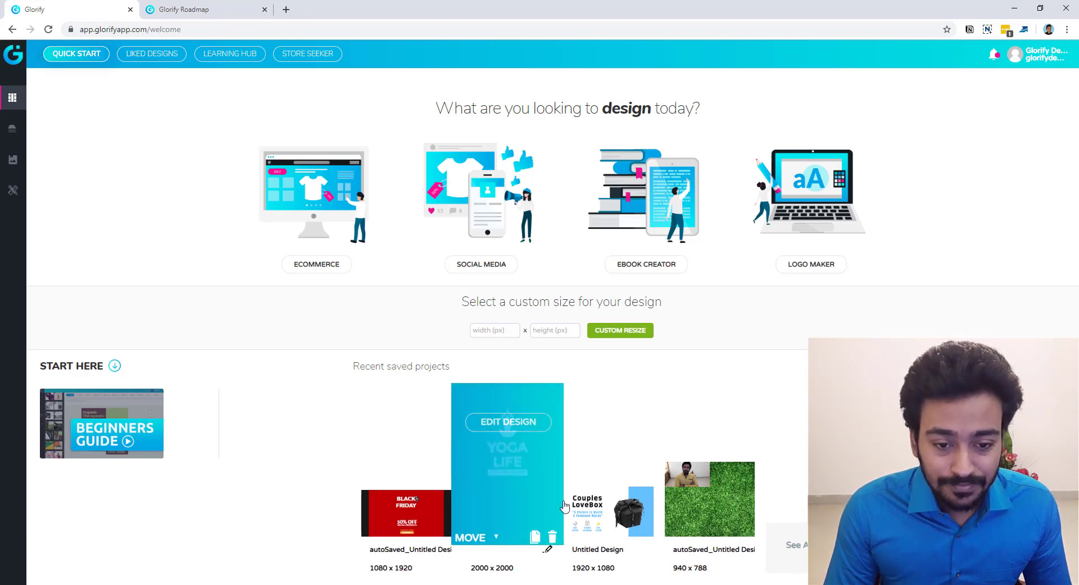
{"action": "left_click", "coordinate": [515, 471]}
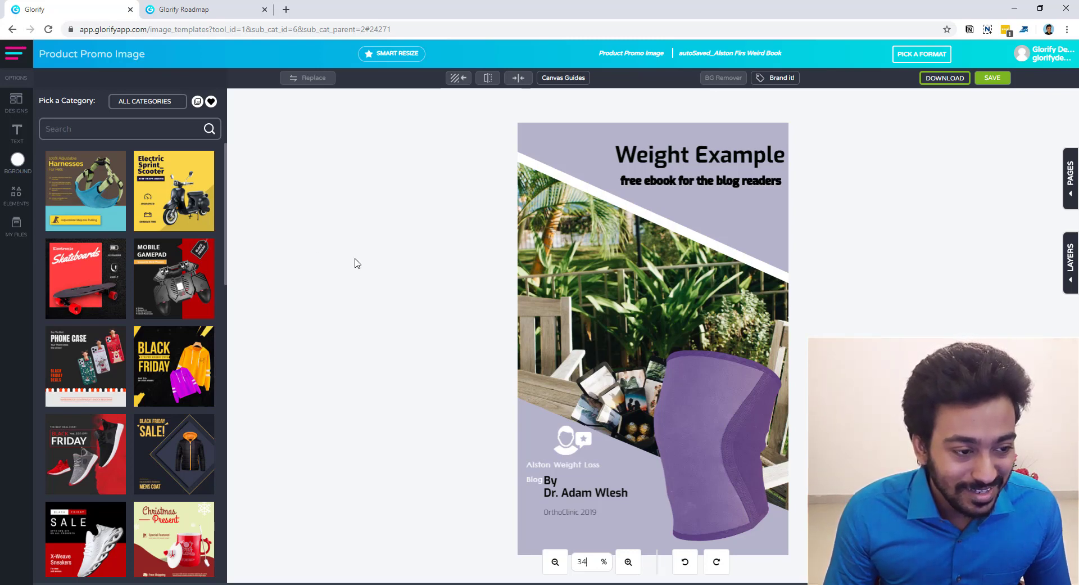
Search the free images library for "apple" and add the photo of a single apple on a dark background to the cover
{"action": "left_click", "coordinate": [18, 103]}
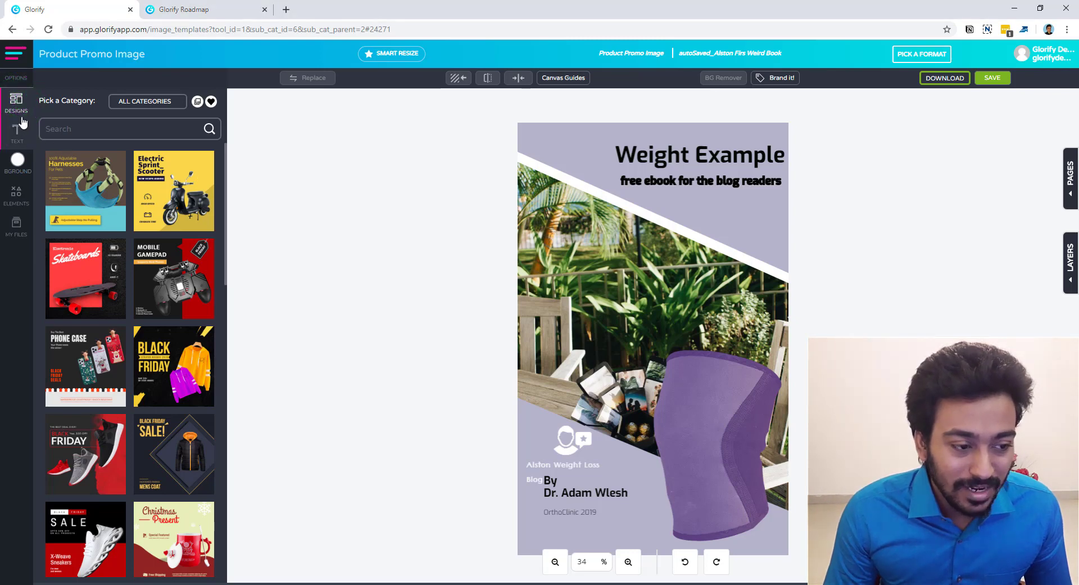
{"action": "left_click", "coordinate": [25, 173]}
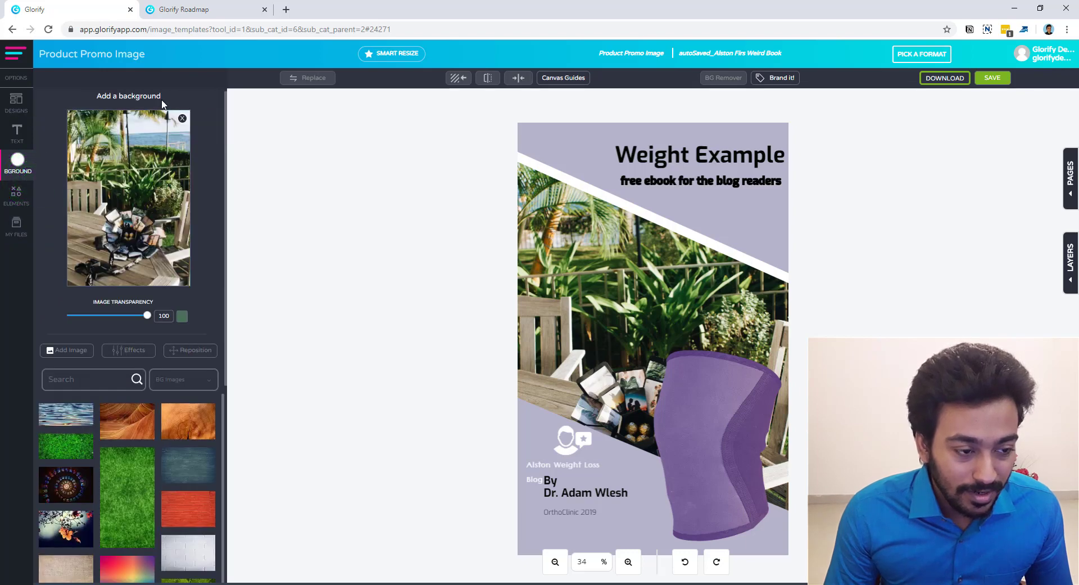
{"action": "left_click", "coordinate": [20, 193]}
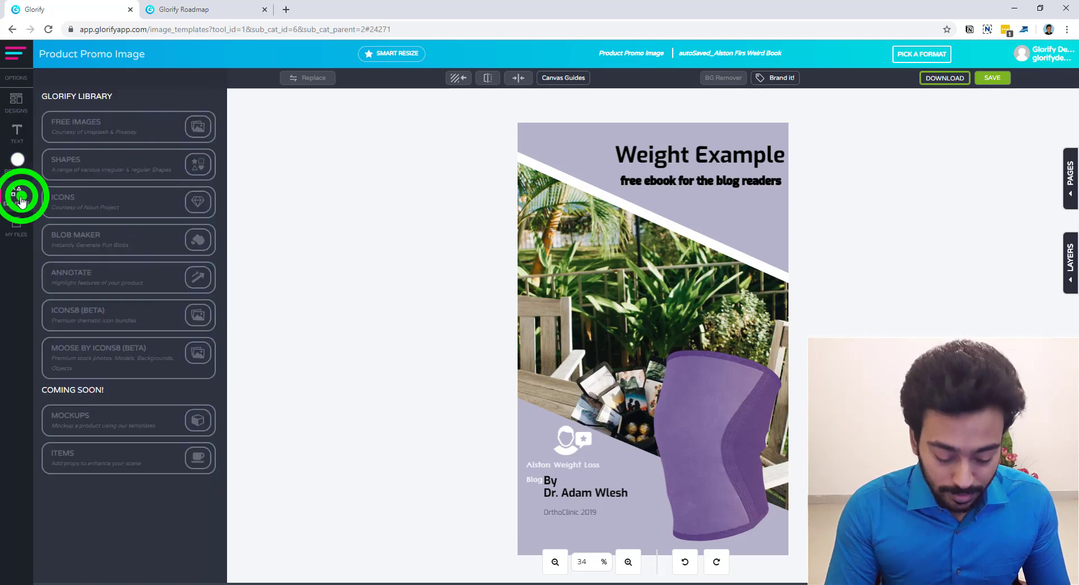
{"action": "left_click", "coordinate": [75, 135]}
{"action": "left_click", "coordinate": [86, 122]}
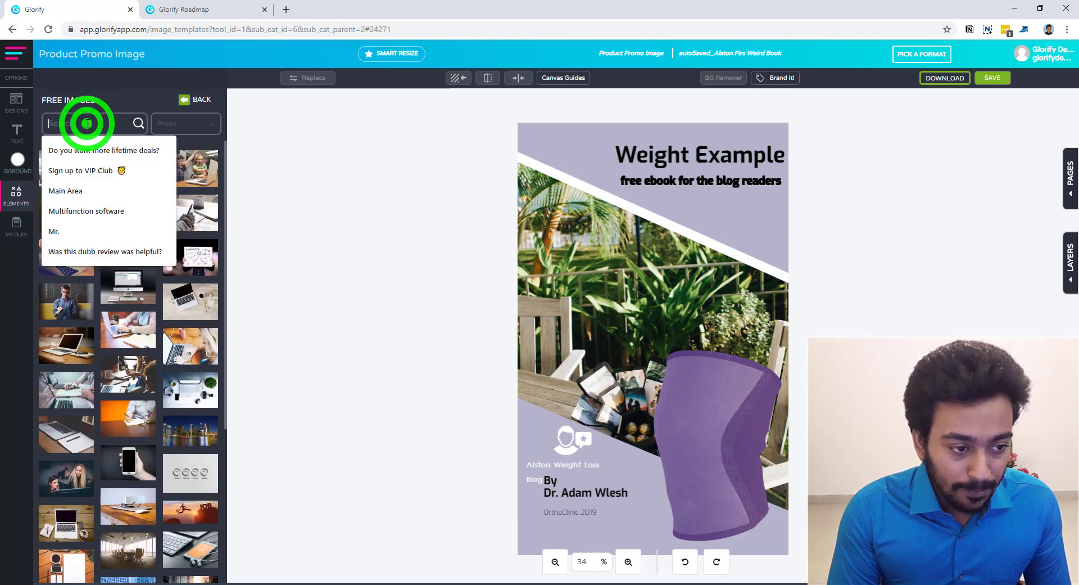
{"action": "type", "text": "ap"}
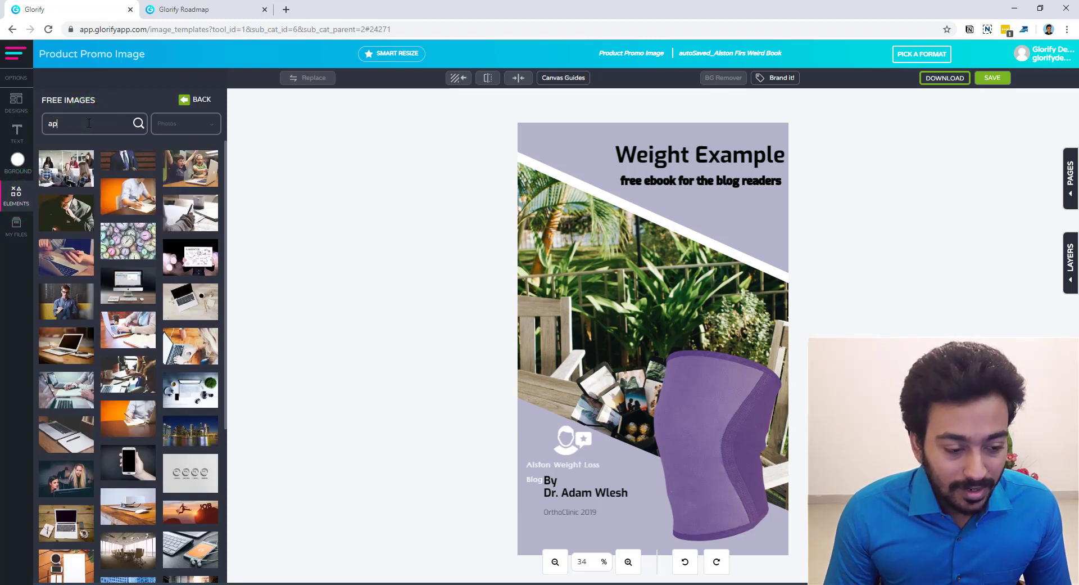
{"action": "type", "text": "ple"}
{"action": "key", "text": "Return"}
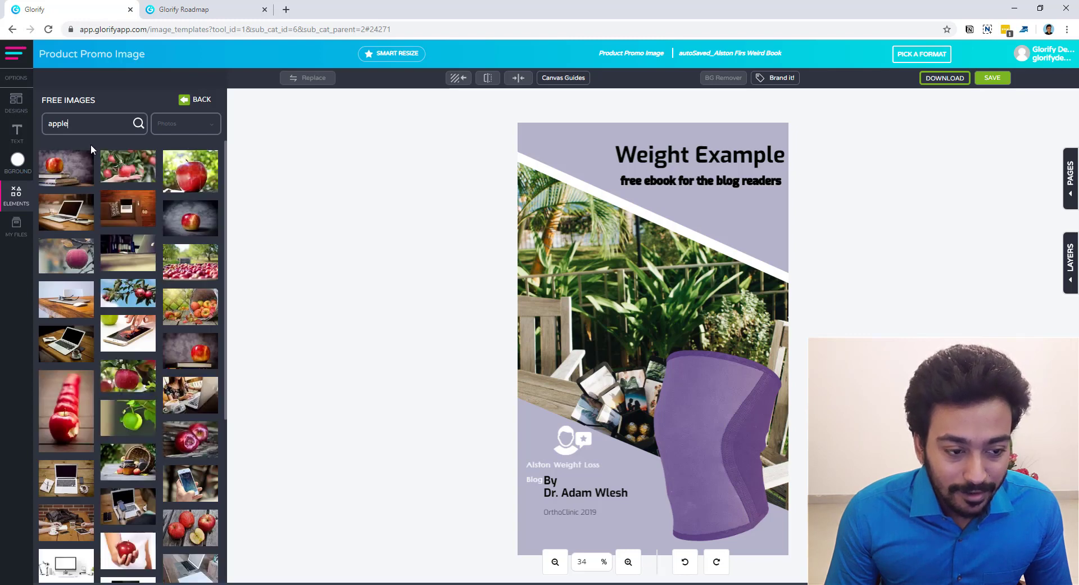
{"action": "left_click", "coordinate": [191, 228]}
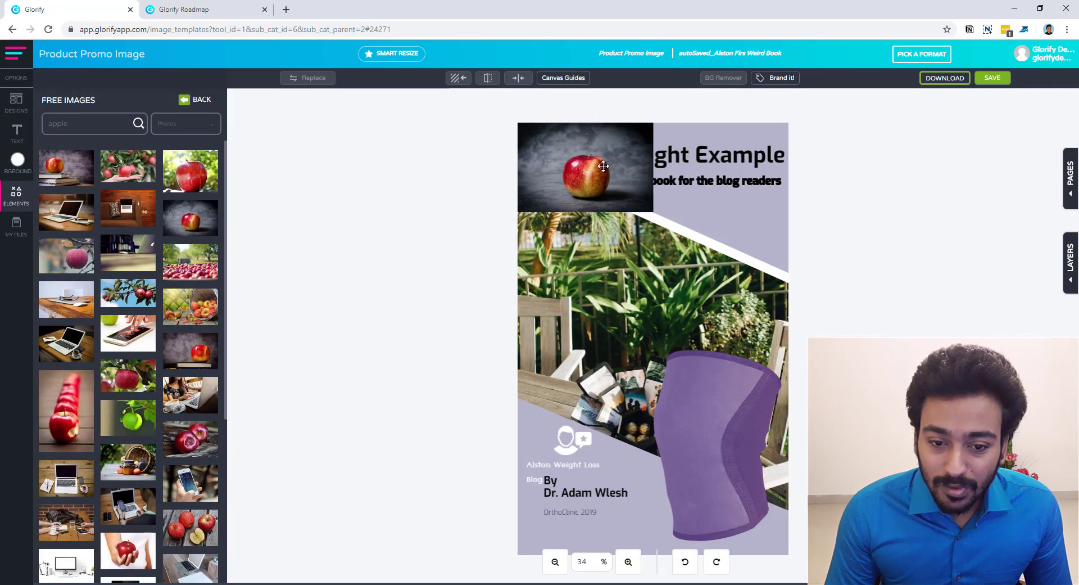
Open the apple photo in the background remover and mark the dark backdrop for removal with three strokes around the apple
{"action": "left_click", "coordinate": [639, 199]}
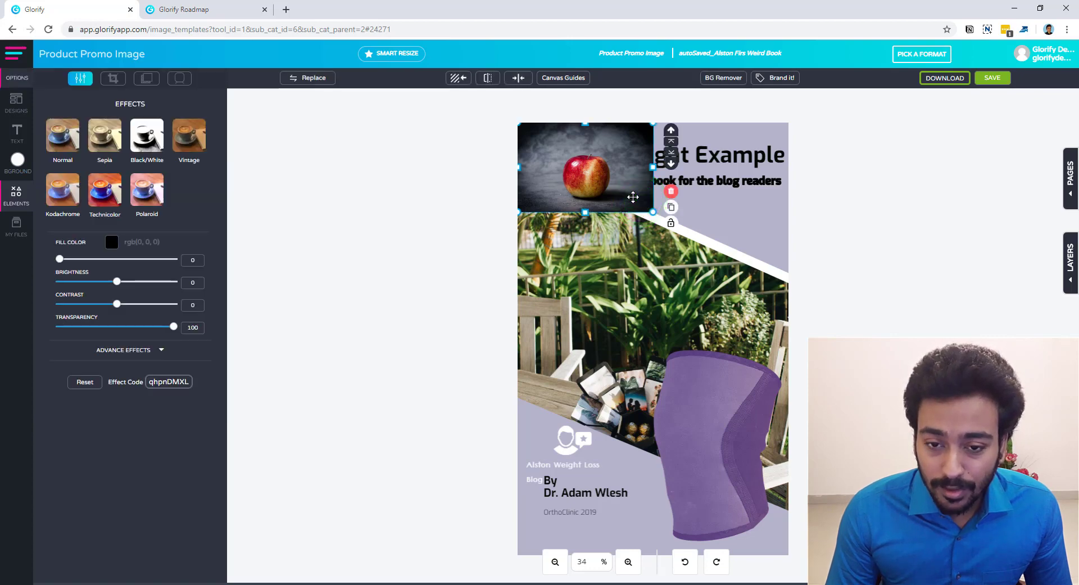
{"action": "left_click", "coordinate": [725, 80]}
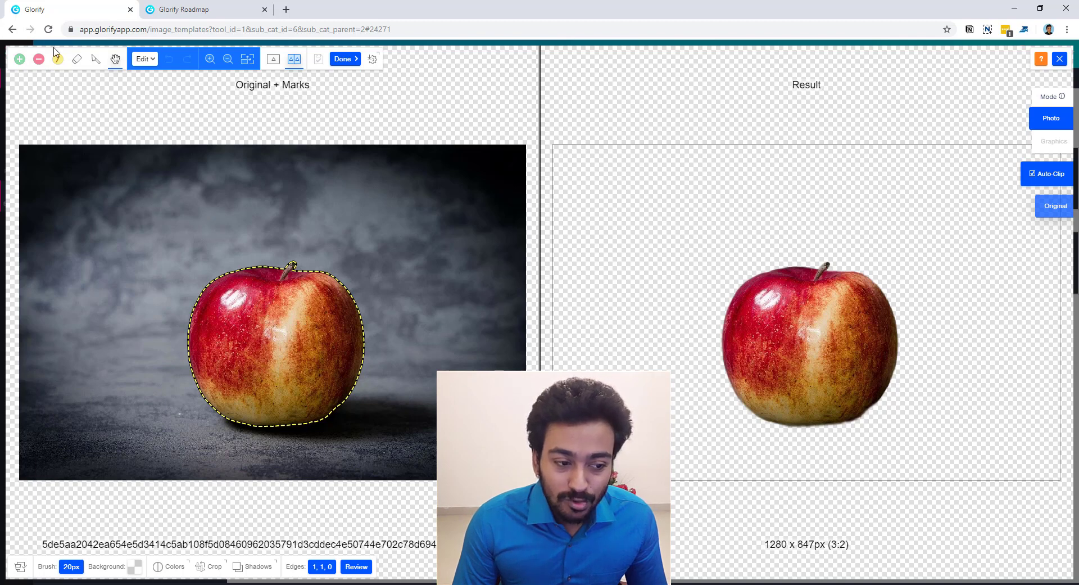
{"action": "left_click", "coordinate": [38, 59]}
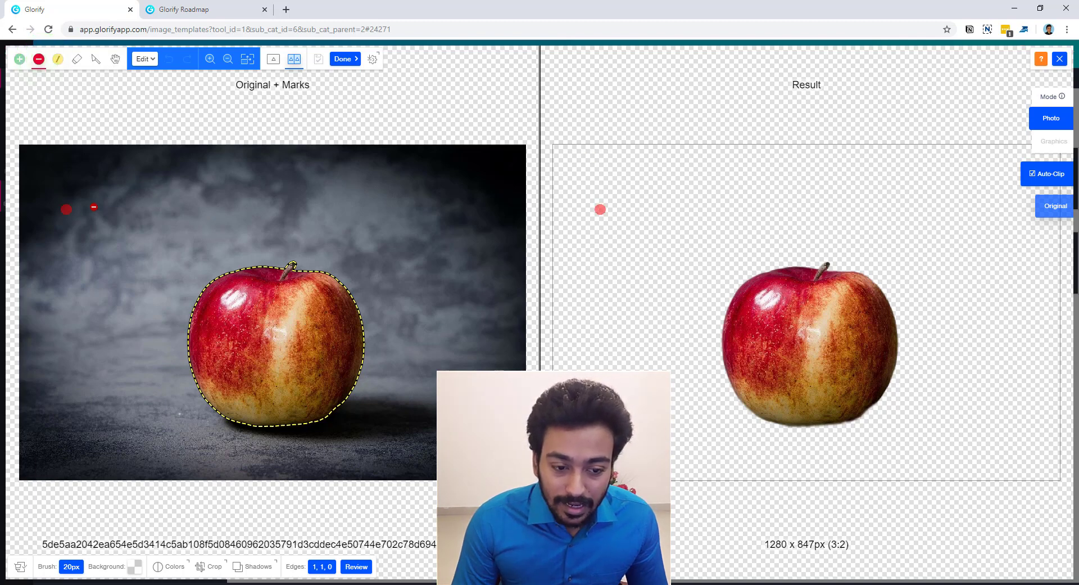
{"action": "left_click_drag", "start_coordinate": [99, 189], "coordinate": [86, 351]}
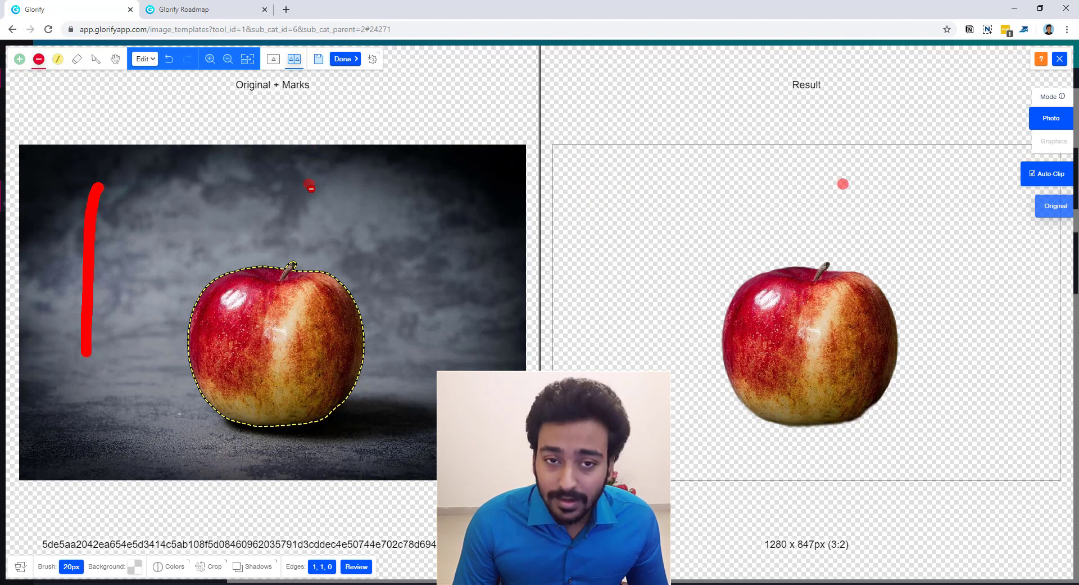
{"action": "mouse_move", "coordinate": [316, 191]}
{"action": "left_mouse_down"}
{"action": "mouse_move", "coordinate": [433, 278]}
{"action": "mouse_move", "coordinate": [464, 324]}
{"action": "left_mouse_up"}
{"action": "left_click_drag", "start_coordinate": [115, 434], "coordinate": [298, 464]}
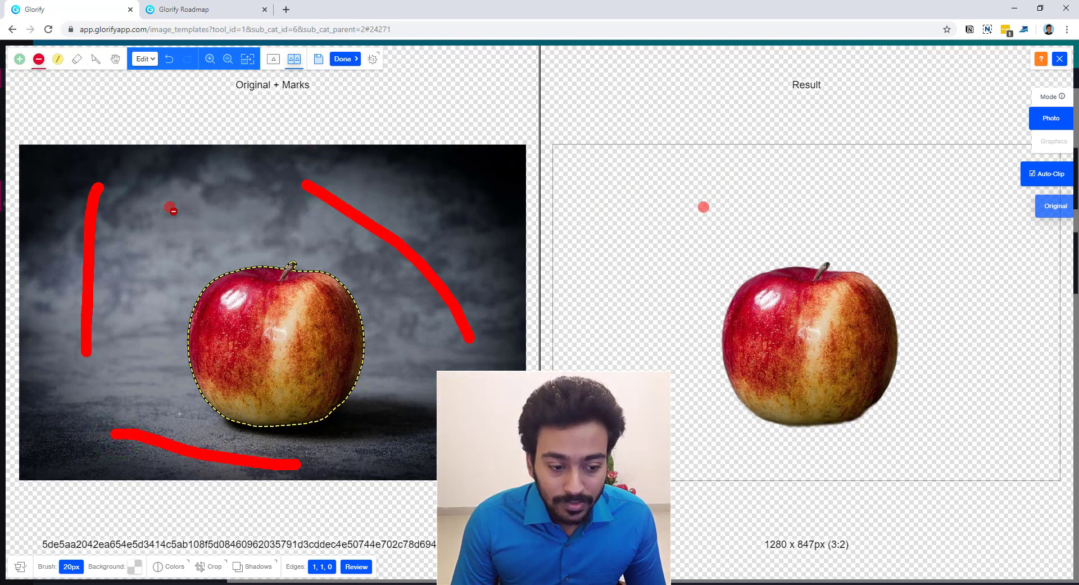
Mark the apple as the area to keep with one vertical and one horizontal stroke across it
{"action": "left_click", "coordinate": [19, 59]}
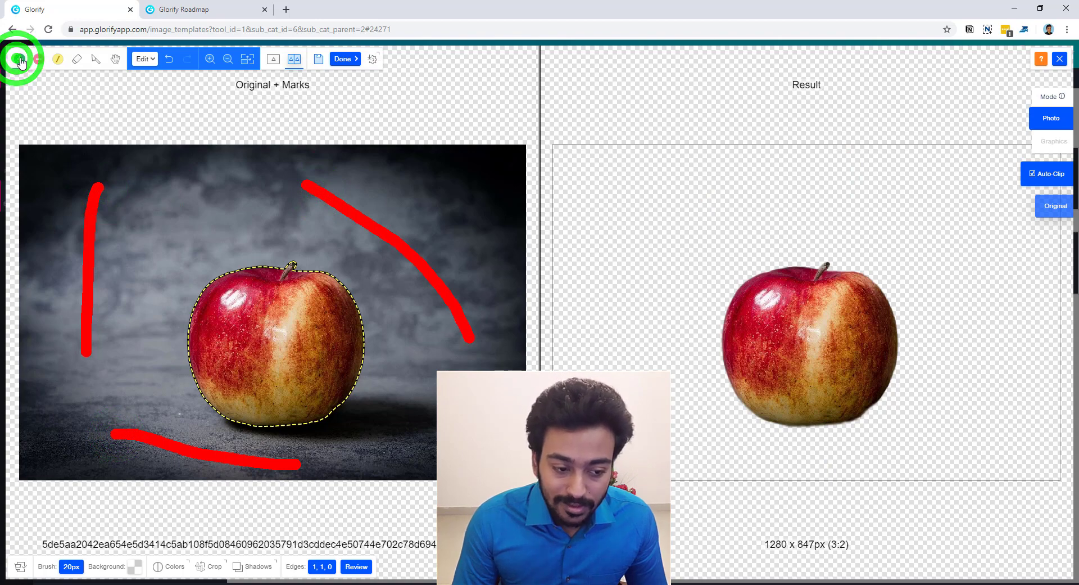
{"action": "left_click_drag", "start_coordinate": [271, 291], "coordinate": [263, 411]}
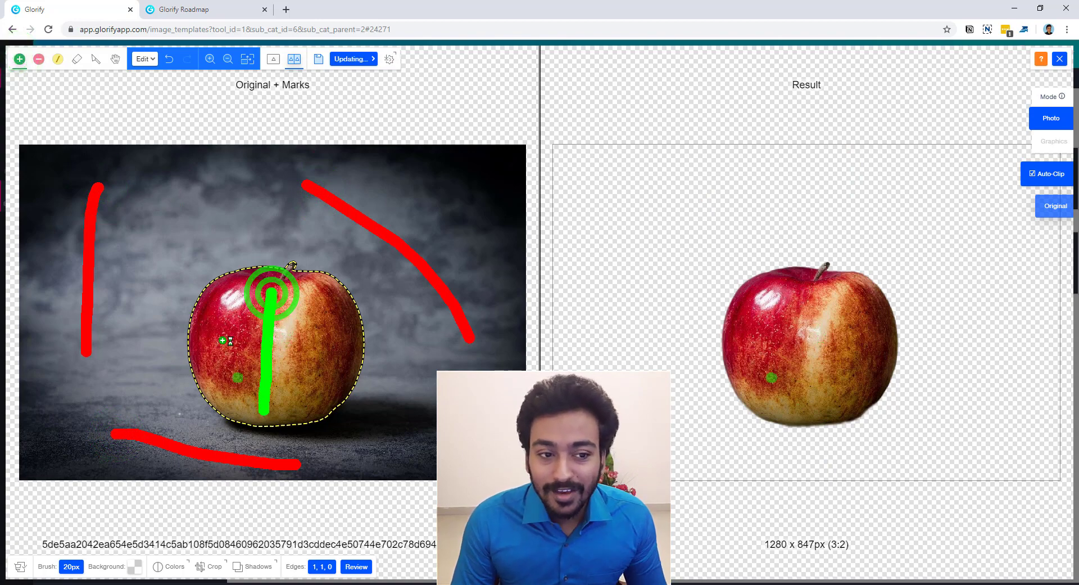
{"action": "left_click_drag", "start_coordinate": [207, 329], "coordinate": [336, 340]}
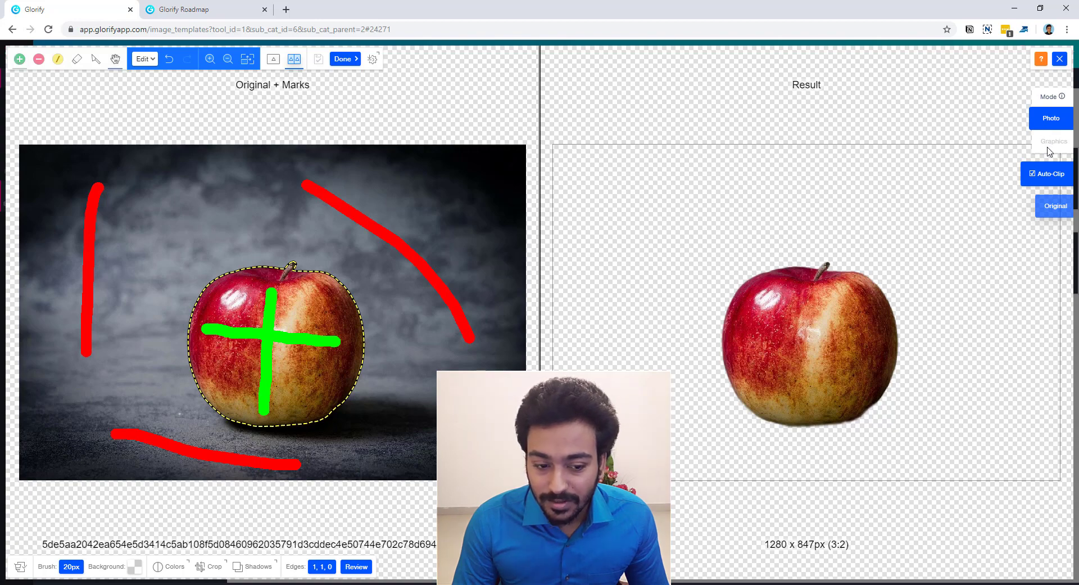
Compare the apple cutout with the original photo and apply the background removal to the cover design
{"action": "left_click", "coordinate": [1043, 213]}
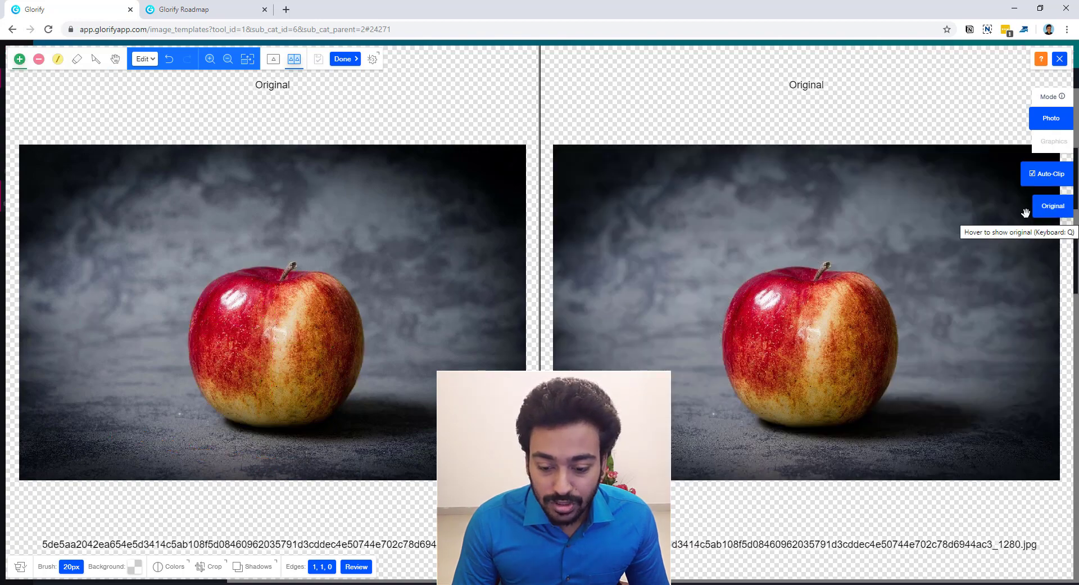
{"action": "left_click", "coordinate": [1067, 211]}
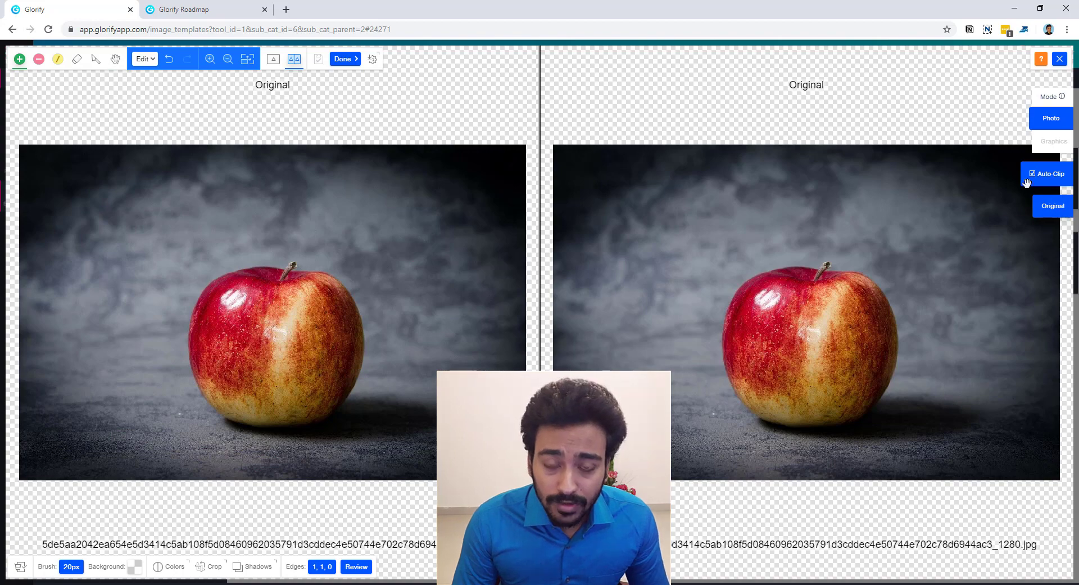
{"action": "left_click", "coordinate": [1067, 212]}
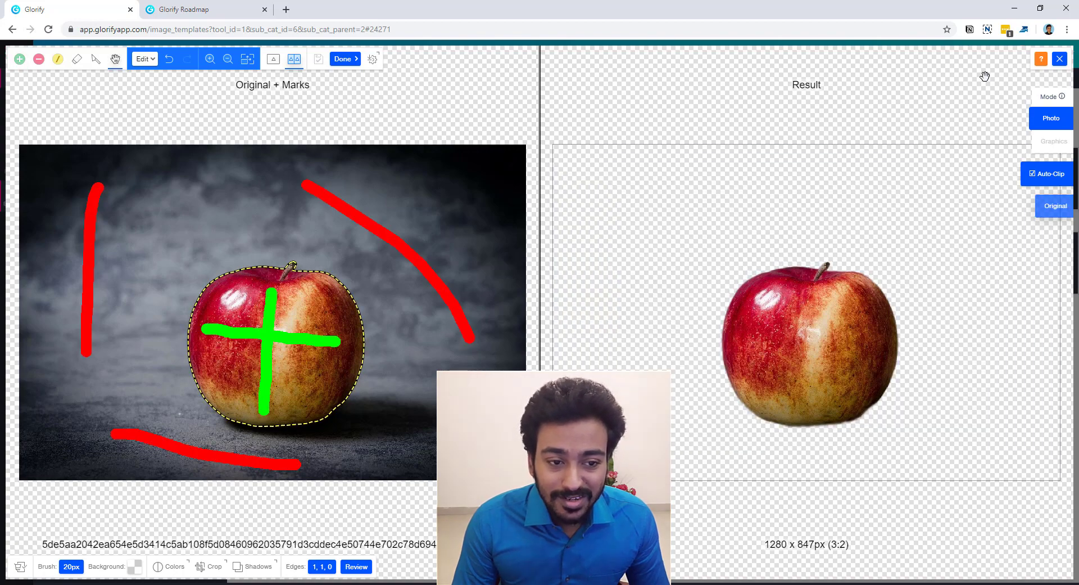
{"action": "key", "text": "f"}
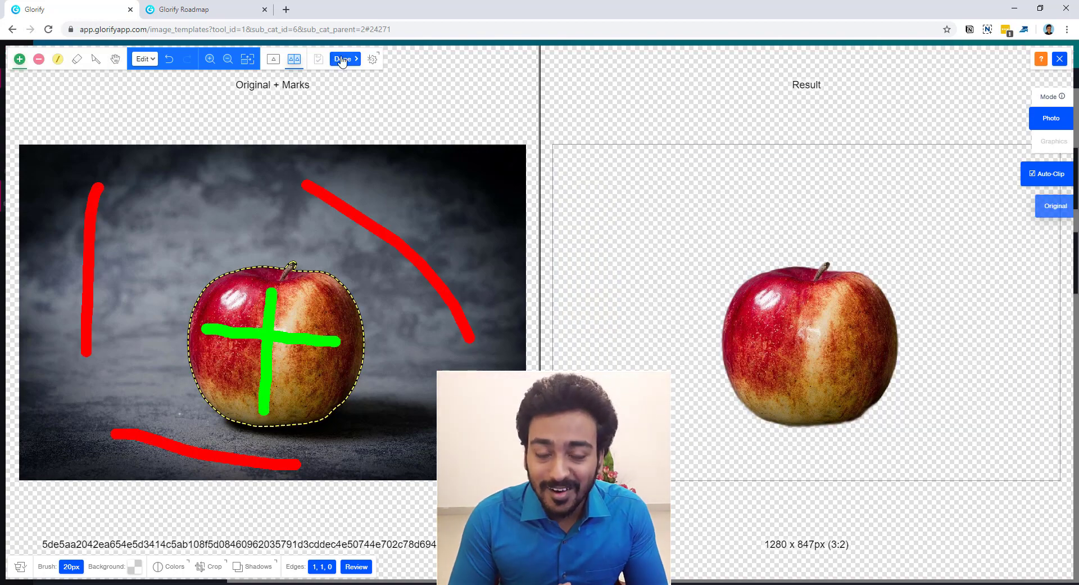
{"action": "left_click", "coordinate": [335, 60]}
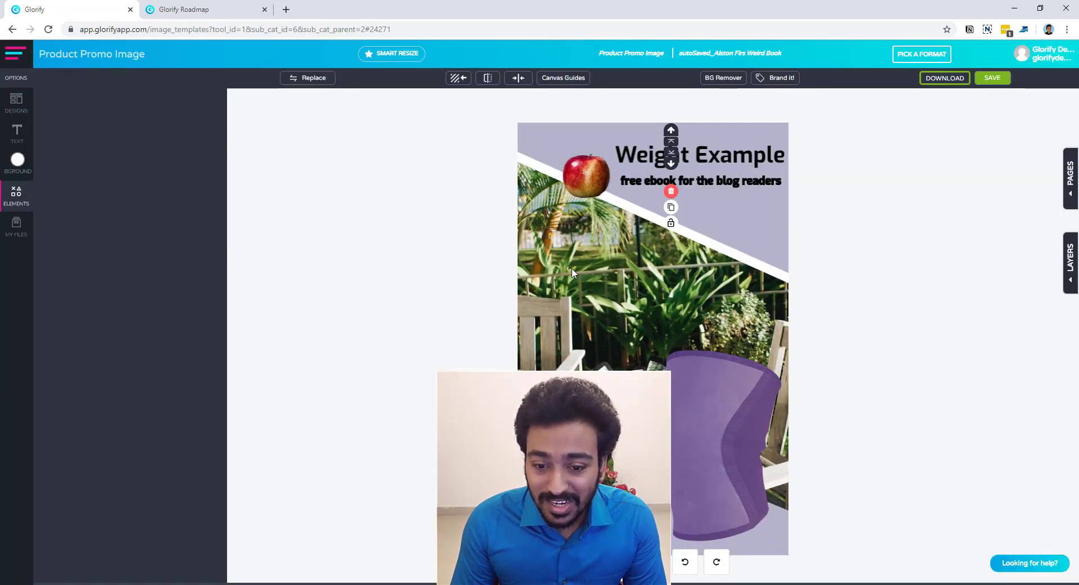
Move the apple cutout below the "free ebook for the blog readers" subtitle, near the cover's right edge, and deselect it
{"action": "left_click", "coordinate": [584, 188]}
{"action": "left_click_drag", "start_coordinate": [640, 203], "coordinate": [800, 238]}
{"action": "left_click", "coordinate": [847, 243]}
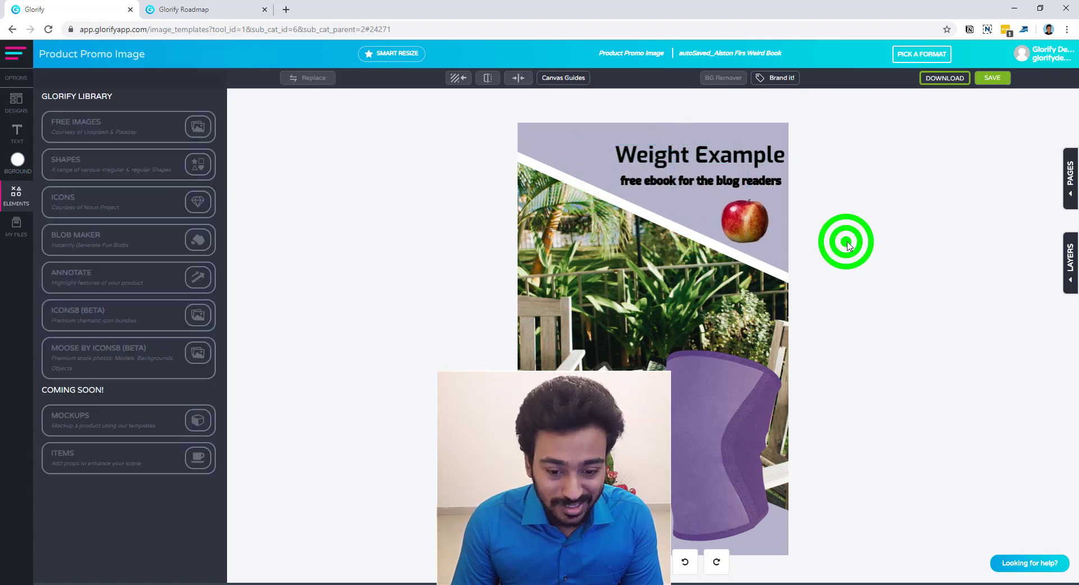
Check the aspect ratio options for cropping the purple knee sleeve image, and cancel the crop
{"action": "left_click", "coordinate": [728, 413]}
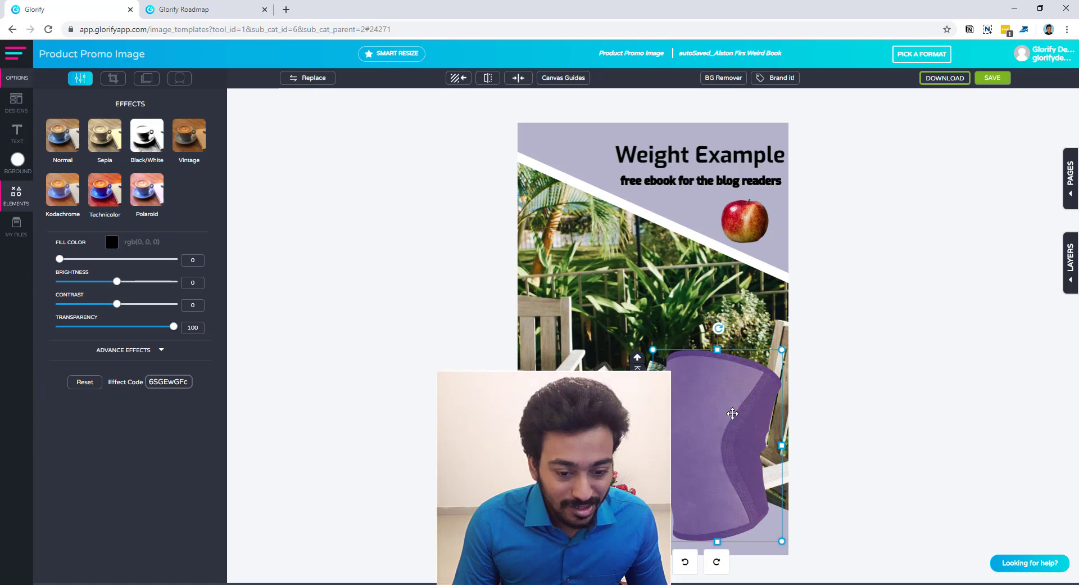
{"action": "left_click", "coordinate": [732, 413]}
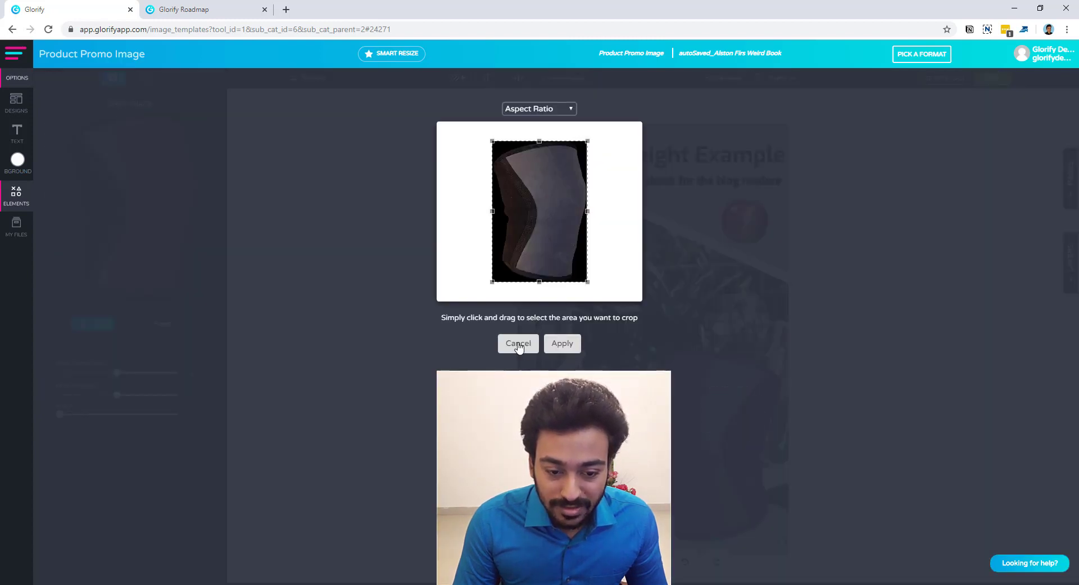
{"action": "left_click", "coordinate": [548, 109]}
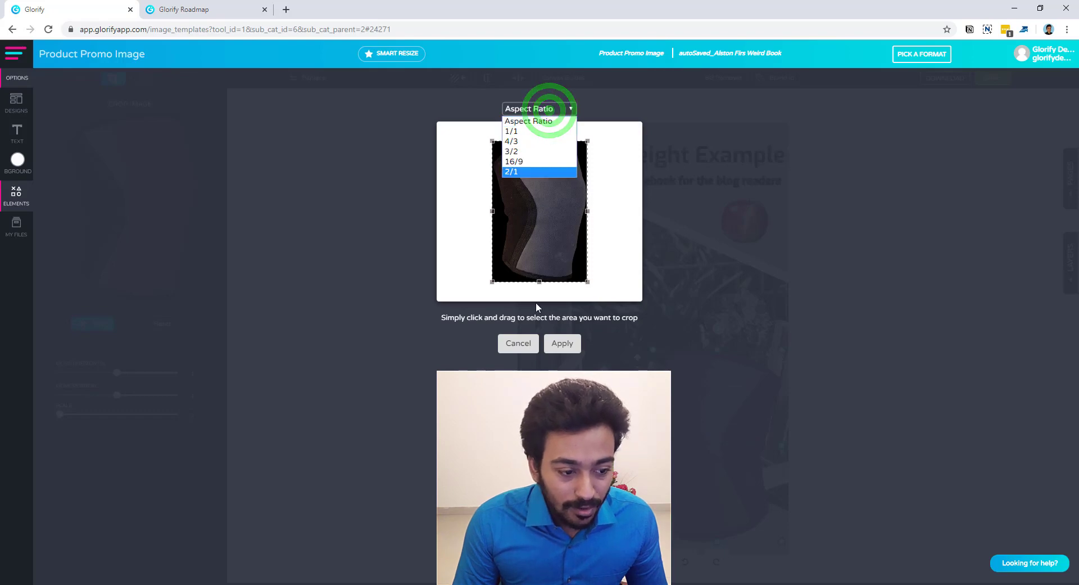
{"action": "left_click", "coordinate": [511, 337]}
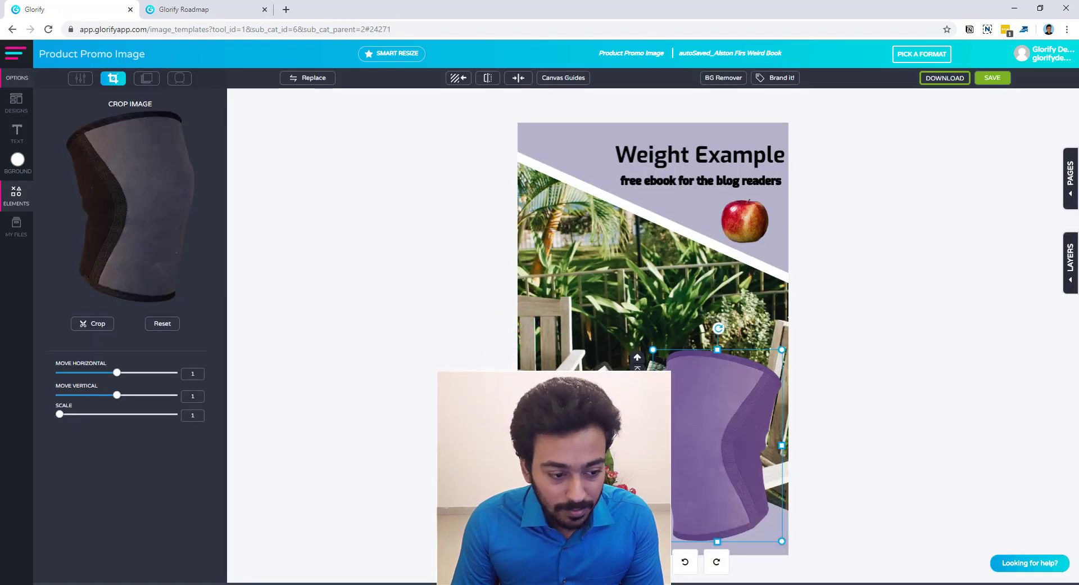
Delete the purple knee sleeve image and add the uploaded portrait of the man in the yellow shirt to the cover
{"action": "left_click", "coordinate": [708, 461]}
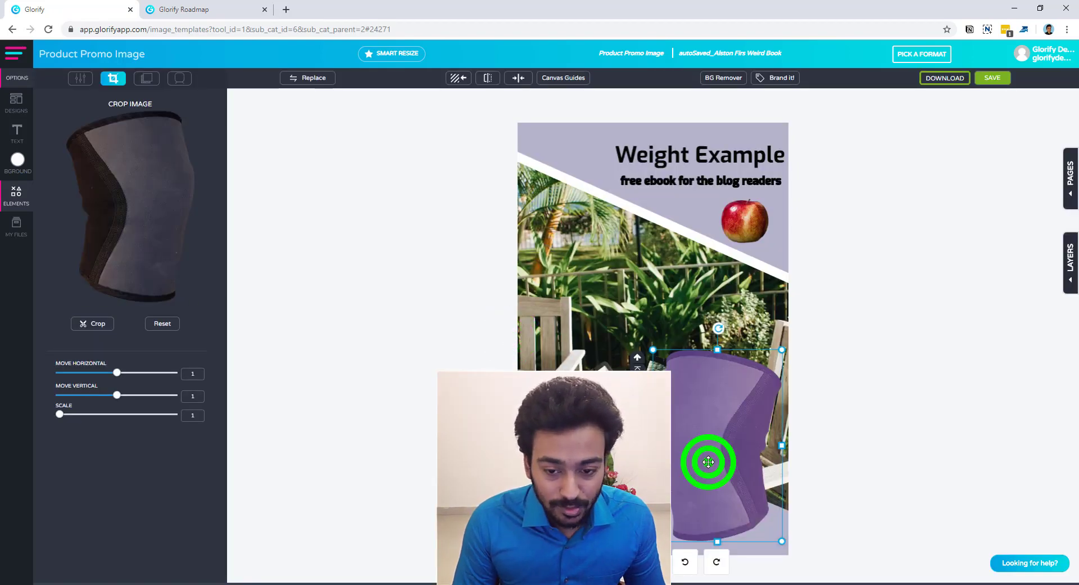
{"action": "key", "text": "Delete"}
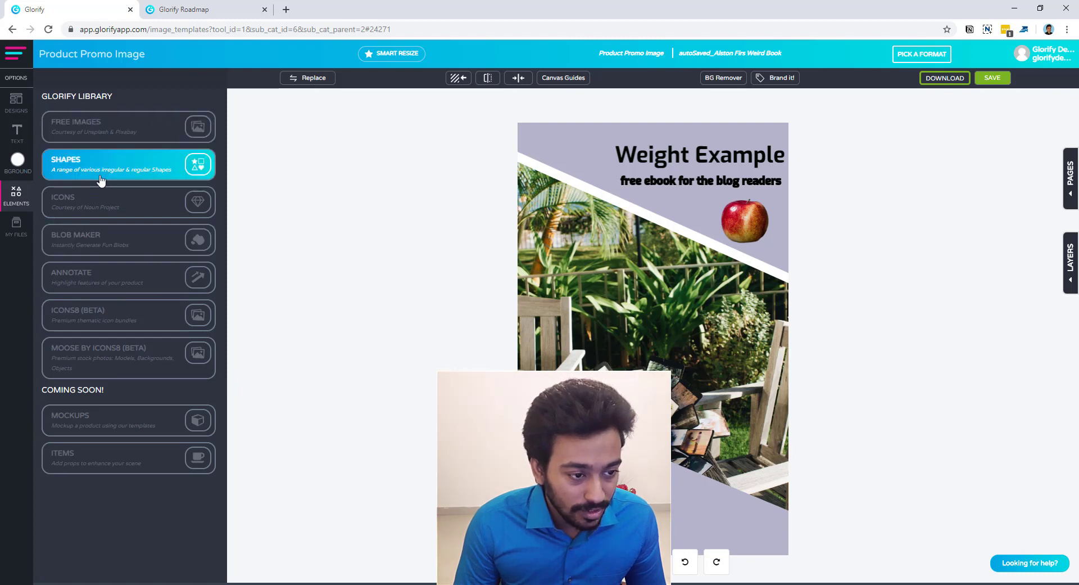
{"action": "left_click", "coordinate": [17, 225]}
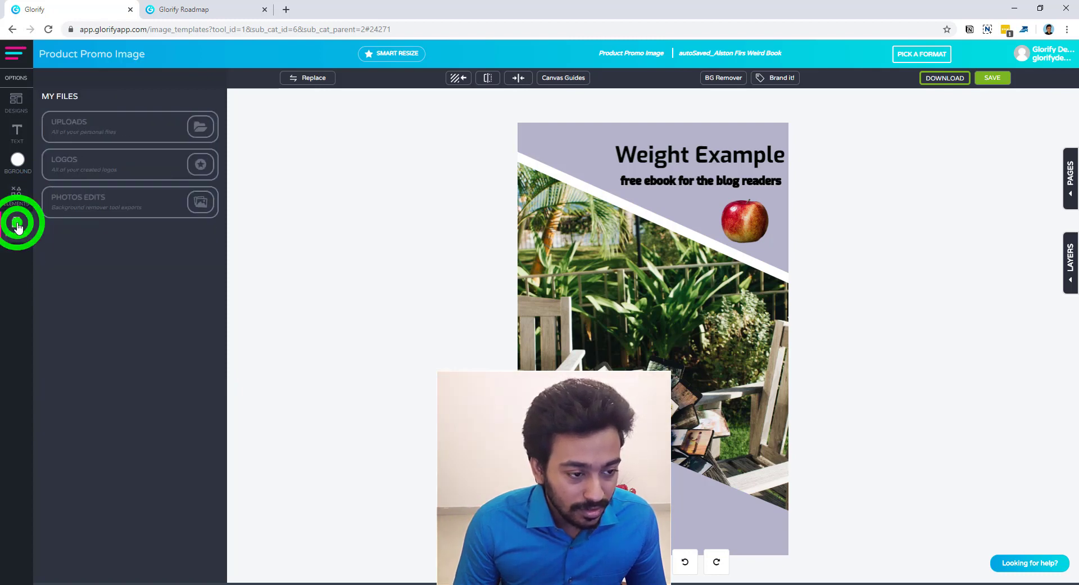
{"action": "left_click", "coordinate": [100, 124]}
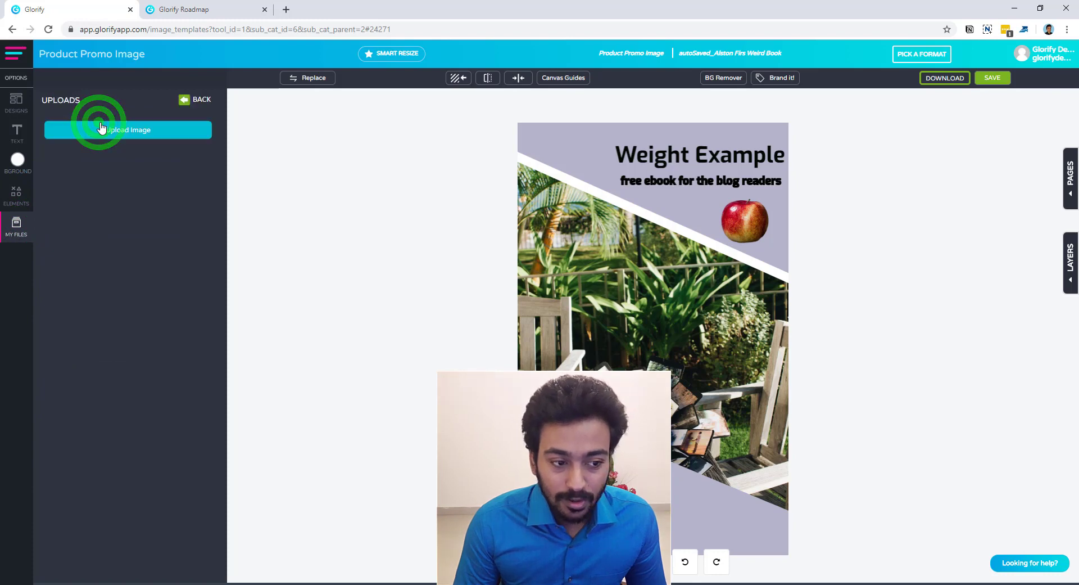
{"action": "left_click", "coordinate": [65, 171]}
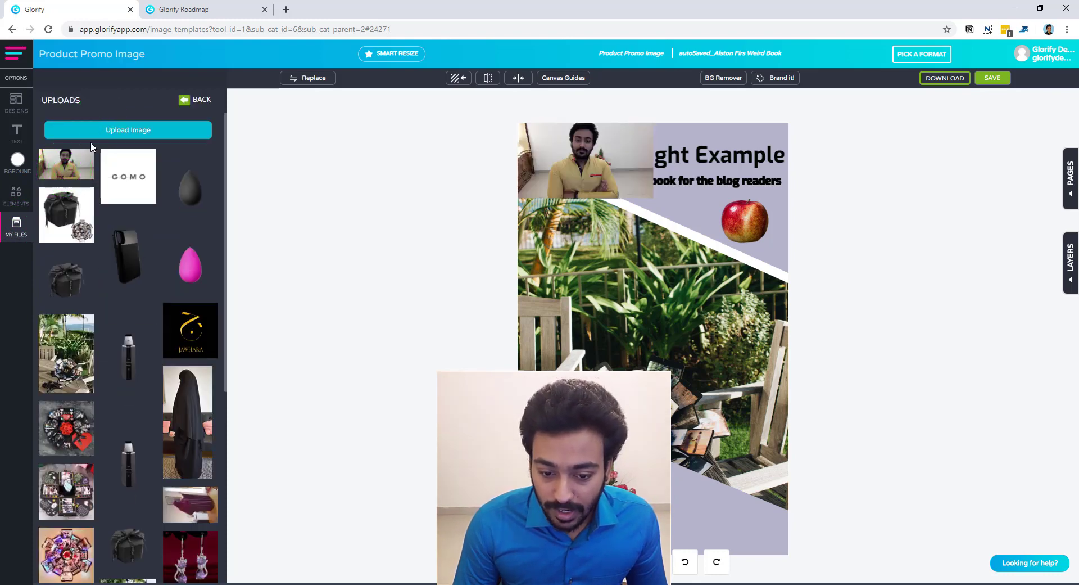
Move the portrait to the middle of the cover and enlarge it to nearly the full page width
{"action": "left_click_drag", "start_coordinate": [621, 181], "coordinate": [692, 395]}
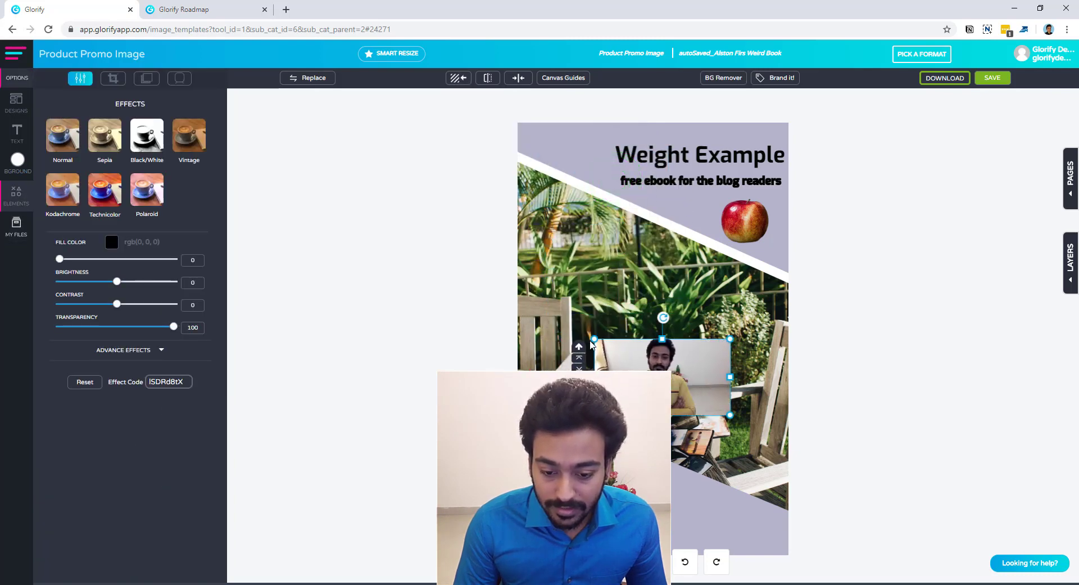
{"action": "left_click_drag", "start_coordinate": [595, 337], "coordinate": [505, 292]}
{"action": "left_click_drag", "start_coordinate": [607, 332], "coordinate": [649, 340]}
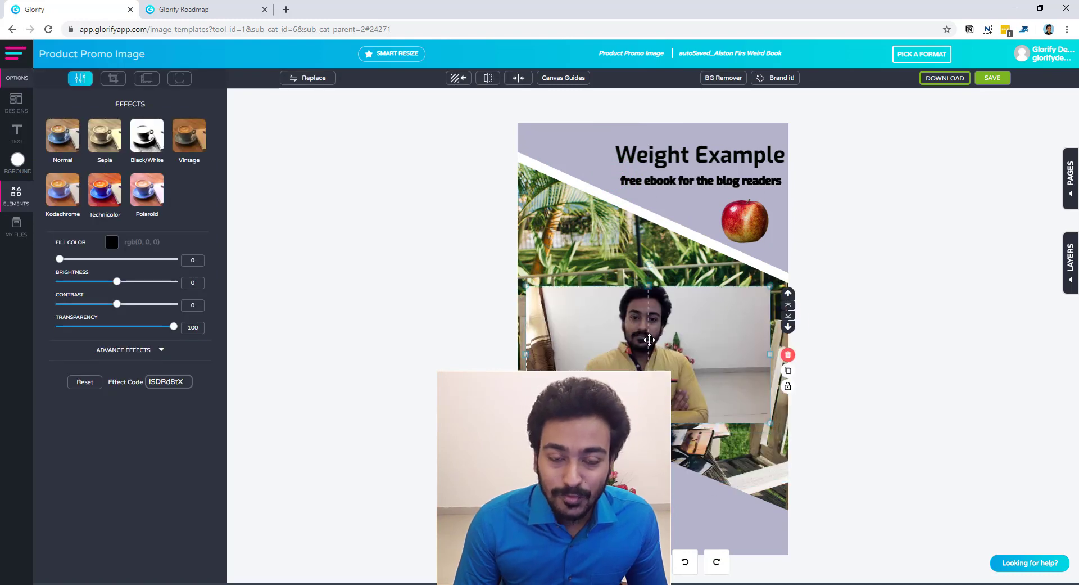
Remove the portrait's background with BG Remover, marking the leftover red flower beside the man's shoulder as background
{"action": "left_click", "coordinate": [711, 77]}
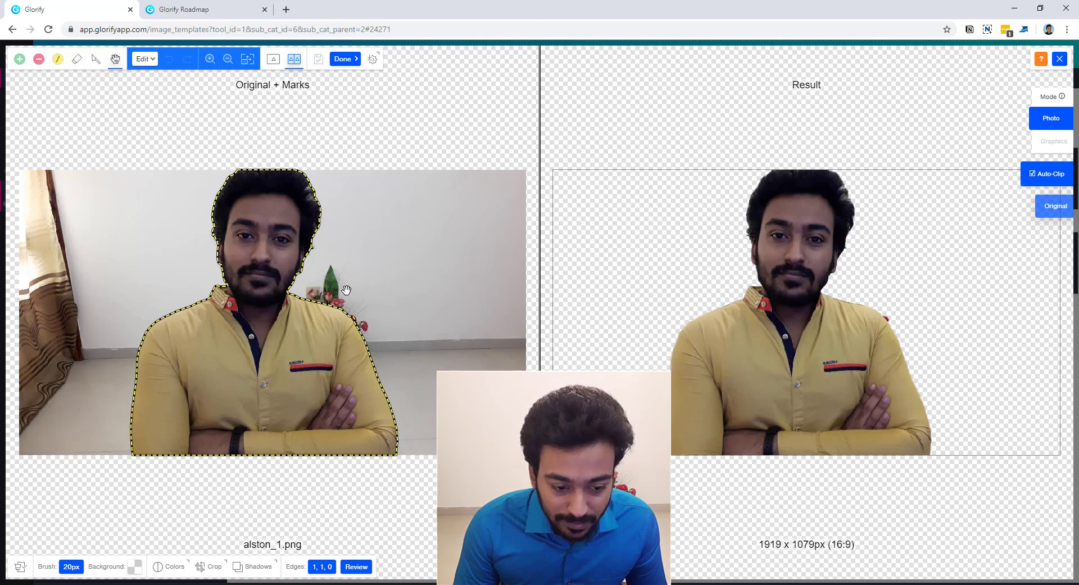
{"action": "scroll", "coordinate": [346, 290], "scroll_direction": "up", "scroll_amount": 5}
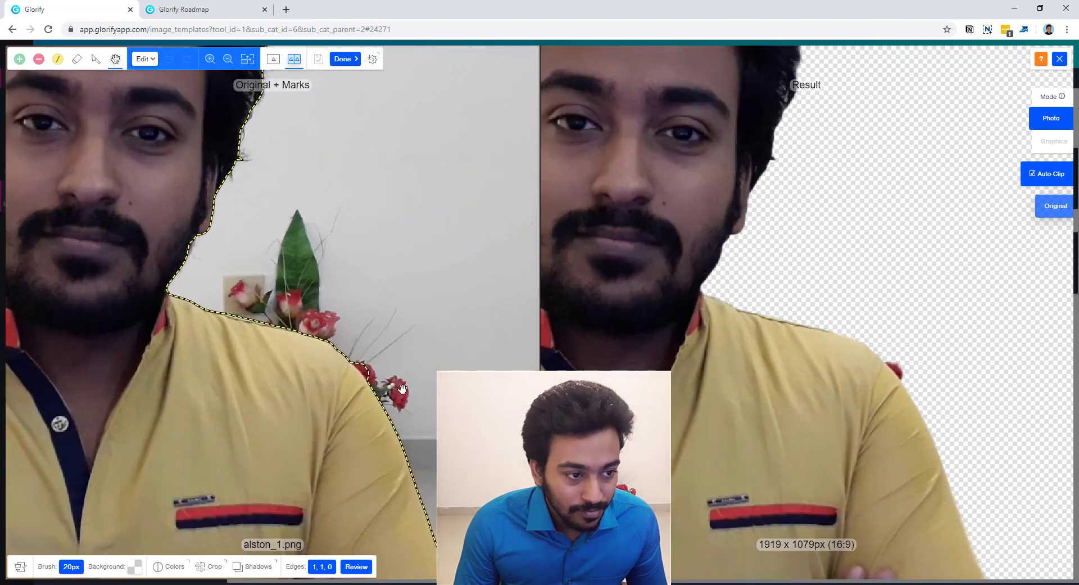
{"action": "scroll", "coordinate": [403, 388], "scroll_direction": "up", "scroll_amount": 1}
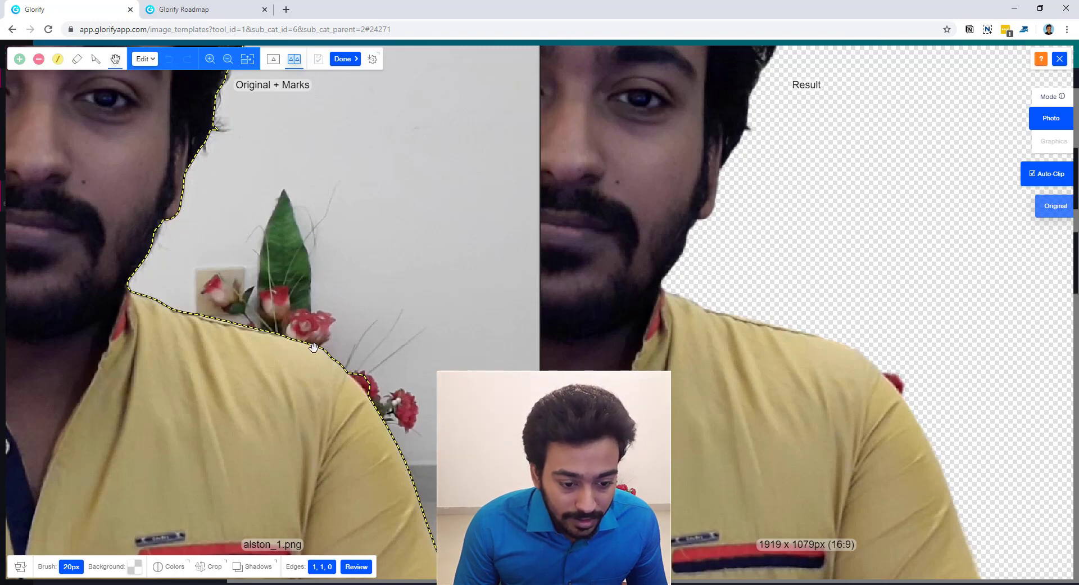
{"action": "left_click", "coordinate": [38, 59]}
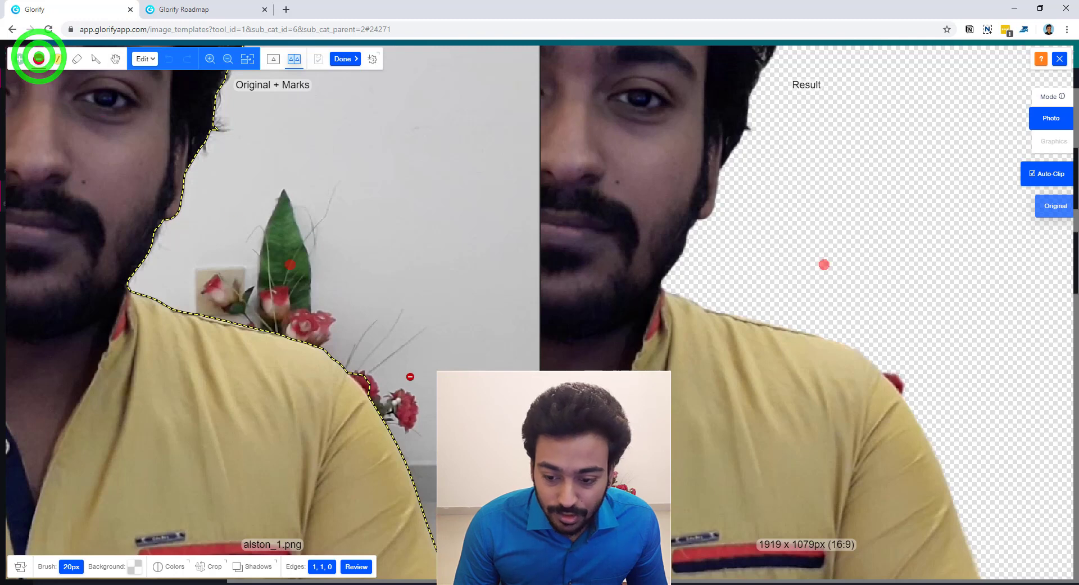
{"action": "left_click", "coordinate": [365, 378]}
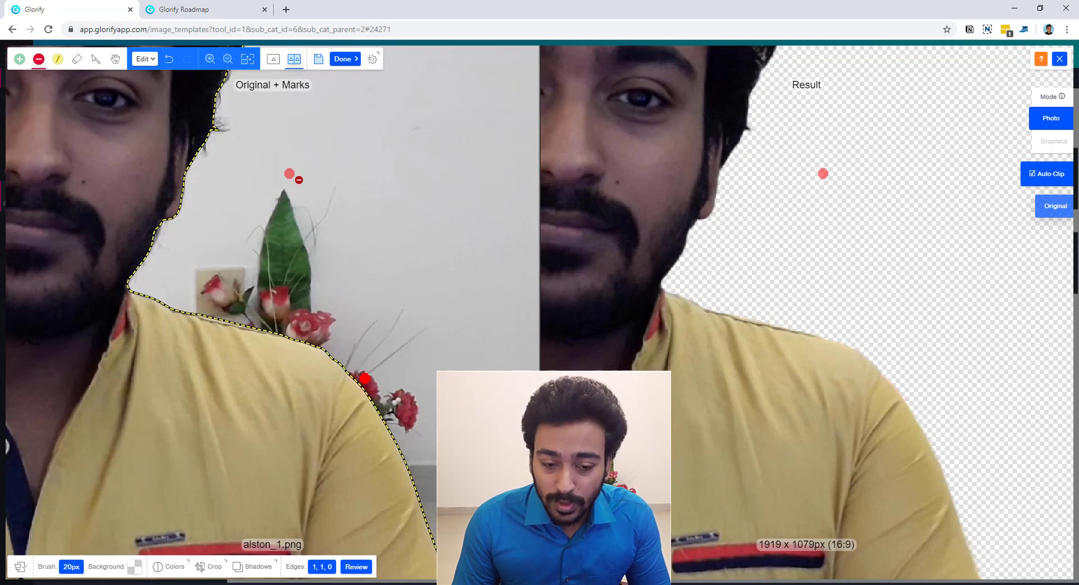
{"action": "scroll", "coordinate": [290, 170], "scroll_direction": "down", "scroll_amount": 2}
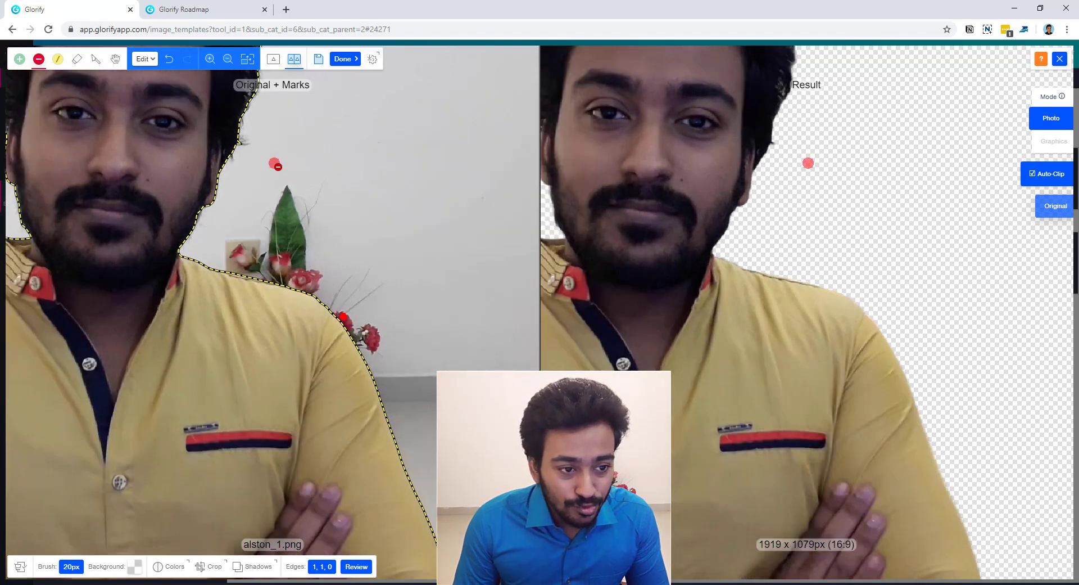
{"action": "scroll", "coordinate": [275, 163], "scroll_direction": "down", "scroll_amount": 2}
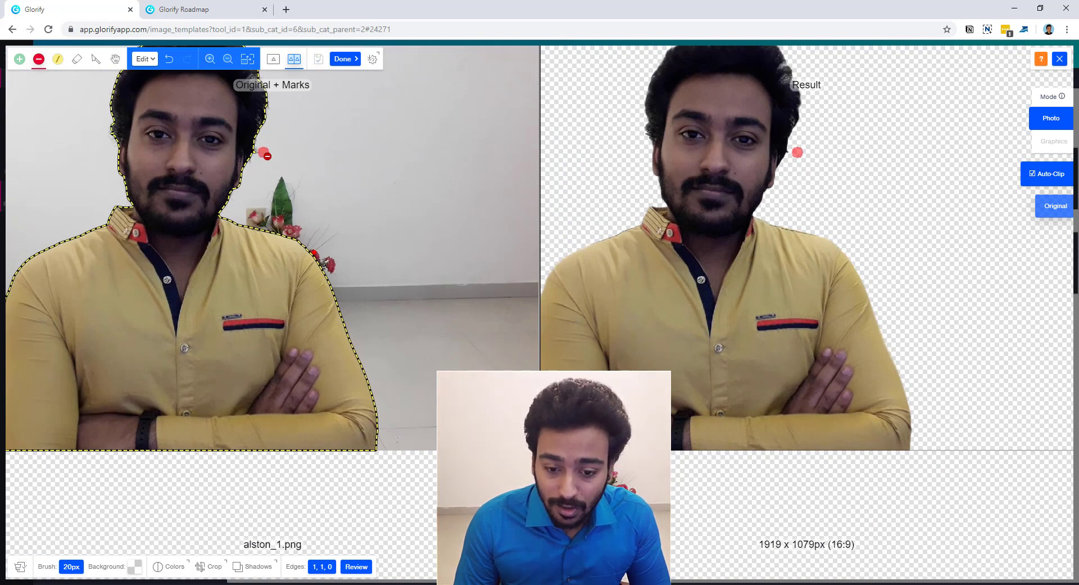
{"action": "scroll", "coordinate": [264, 149], "scroll_direction": "down", "scroll_amount": 1}
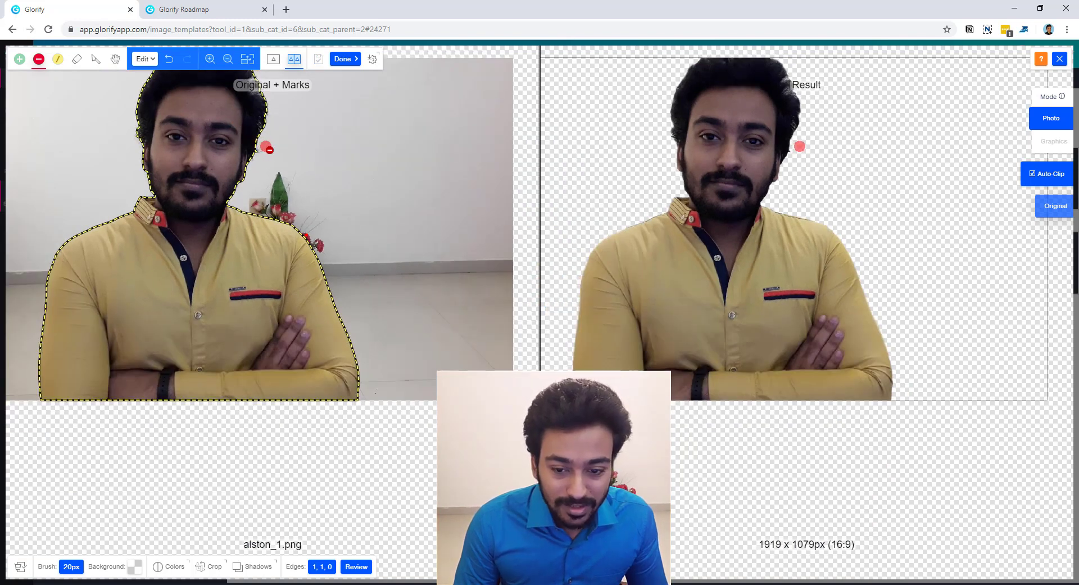
{"action": "scroll", "coordinate": [264, 147], "scroll_direction": "down", "scroll_amount": 1}
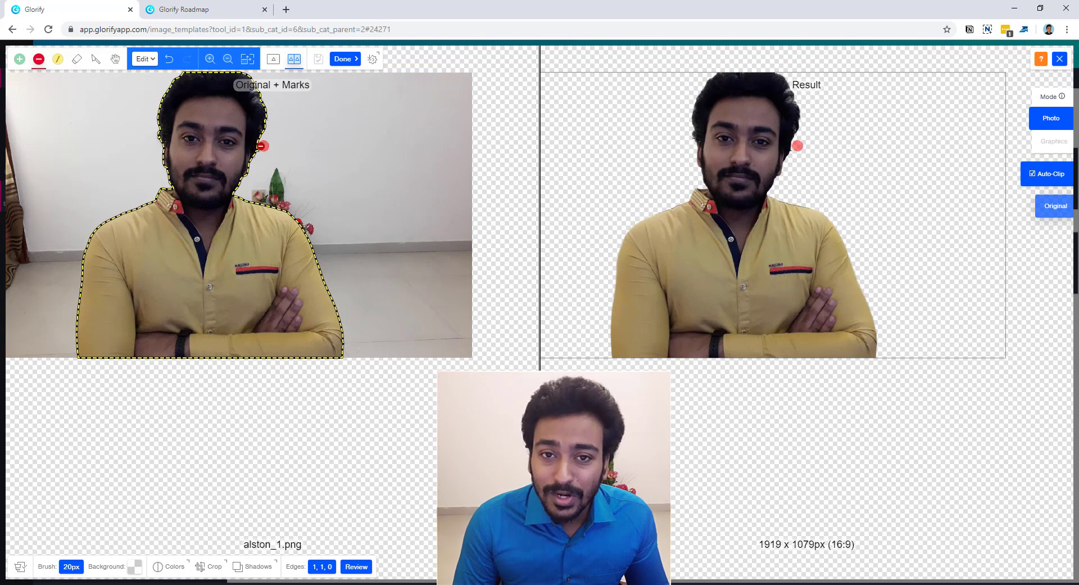
{"action": "scroll", "coordinate": [326, 235], "scroll_direction": "down", "scroll_amount": 1}
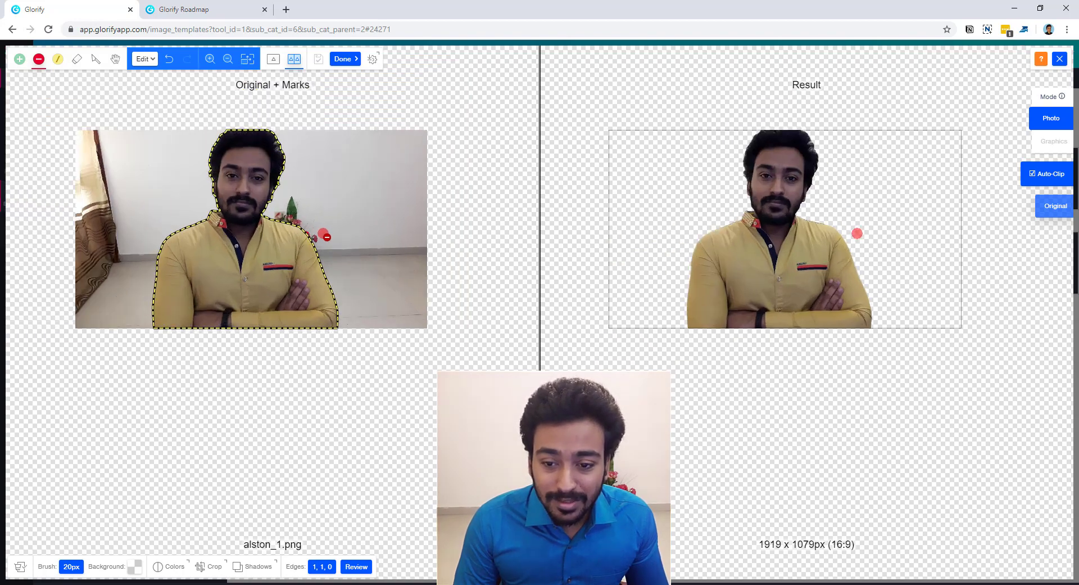
Try to mark the stray hair strands at the edge of the man's head, near his ear, as foreground to keep
{"action": "scroll", "coordinate": [325, 234], "scroll_direction": "up", "scroll_amount": 1}
{"action": "scroll", "coordinate": [319, 231], "scroll_direction": "up", "scroll_amount": 3}
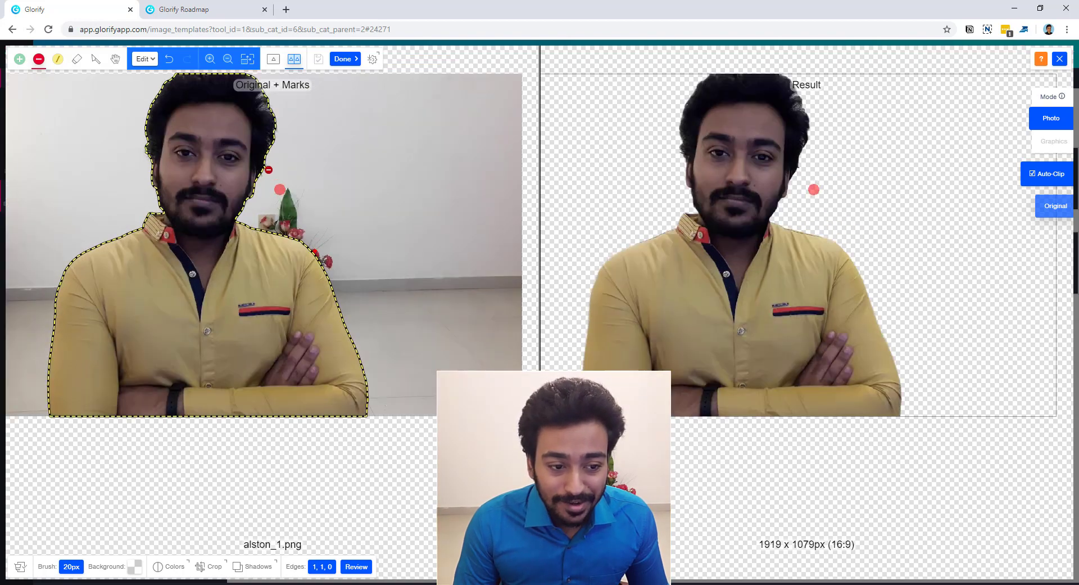
{"action": "key", "text": "g"}
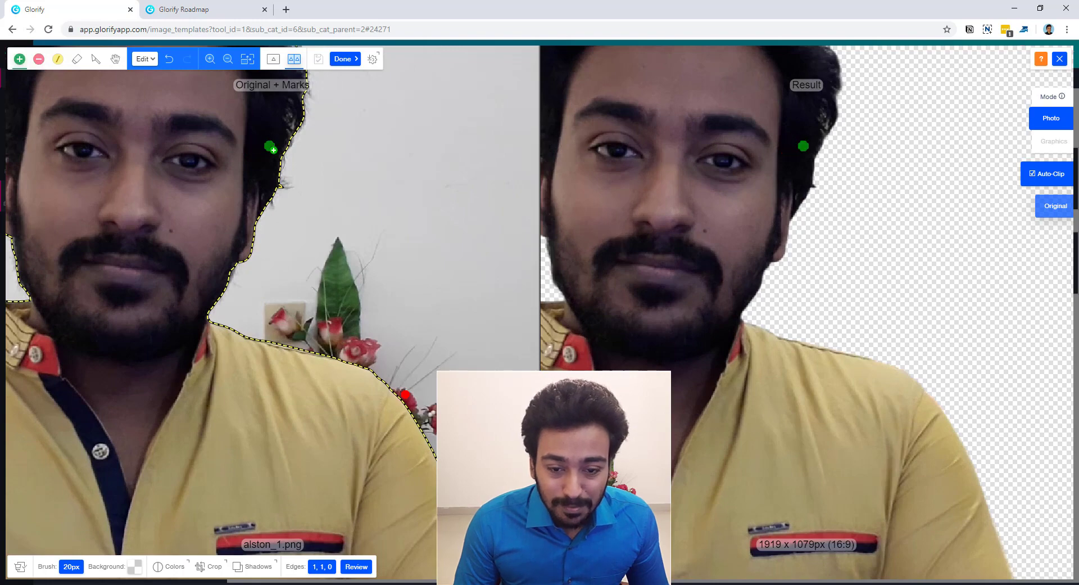
{"action": "scroll", "coordinate": [293, 146], "scroll_direction": "up", "scroll_amount": 1}
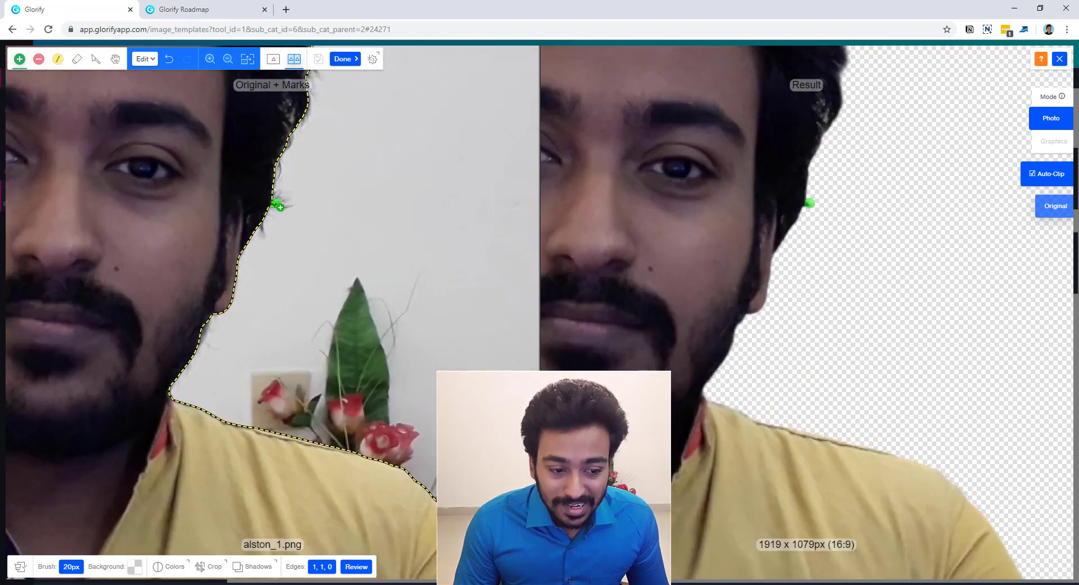
{"action": "scroll", "coordinate": [295, 137], "scroll_direction": "down", "scroll_amount": 1}
{"action": "scroll", "coordinate": [292, 137], "scroll_direction": "down", "scroll_amount": 4}
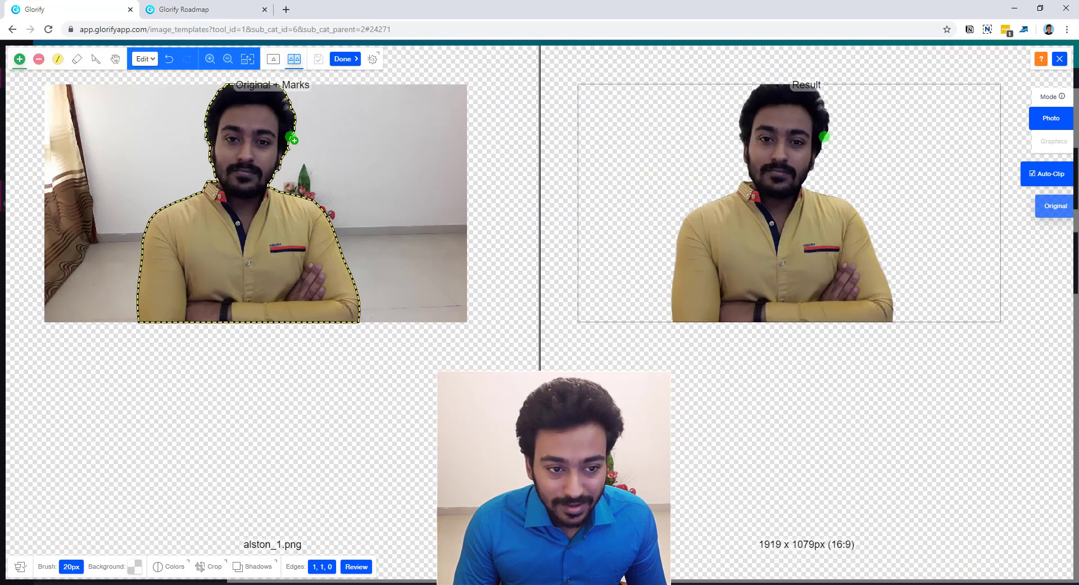
{"action": "scroll", "coordinate": [824, 152], "scroll_direction": "up", "scroll_amount": 2}
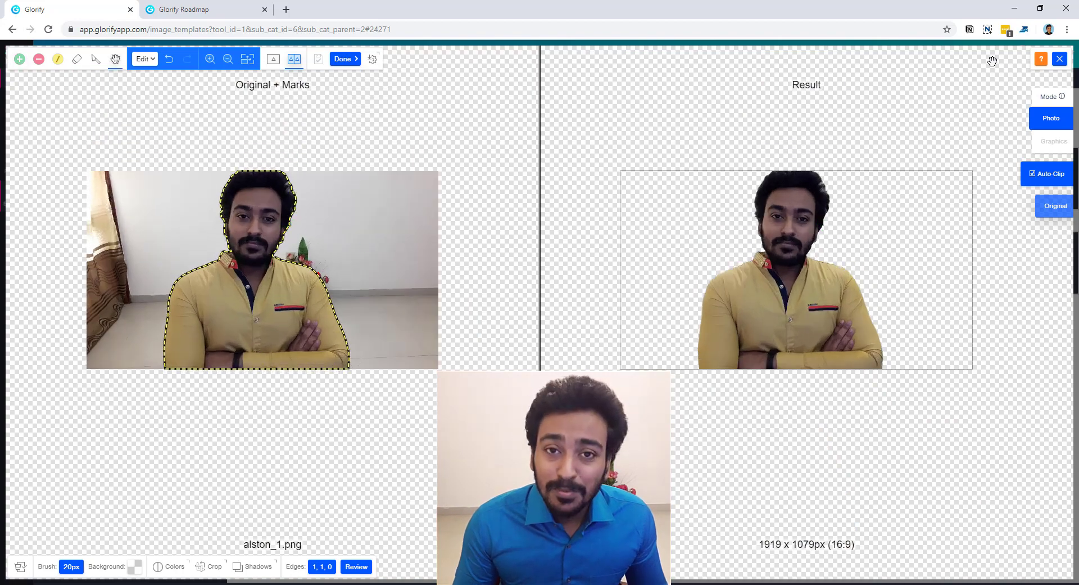
Apply the background removal, move the portrait cutout to the cover's bottom-right corner beside the author text, and deselect it
{"action": "left_click", "coordinate": [338, 60]}
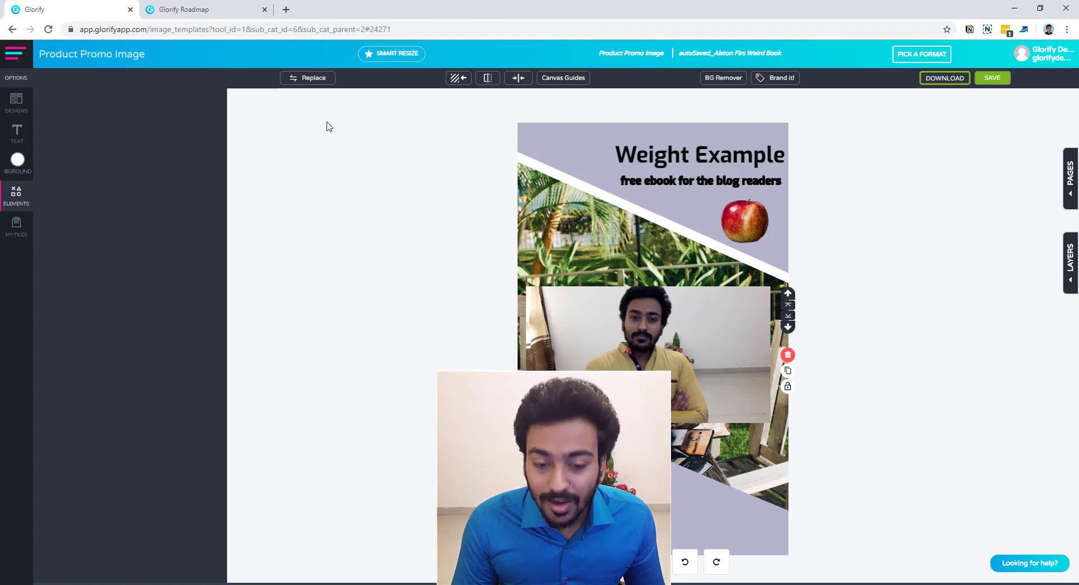
{"action": "left_click_drag", "start_coordinate": [696, 325], "coordinate": [764, 461]}
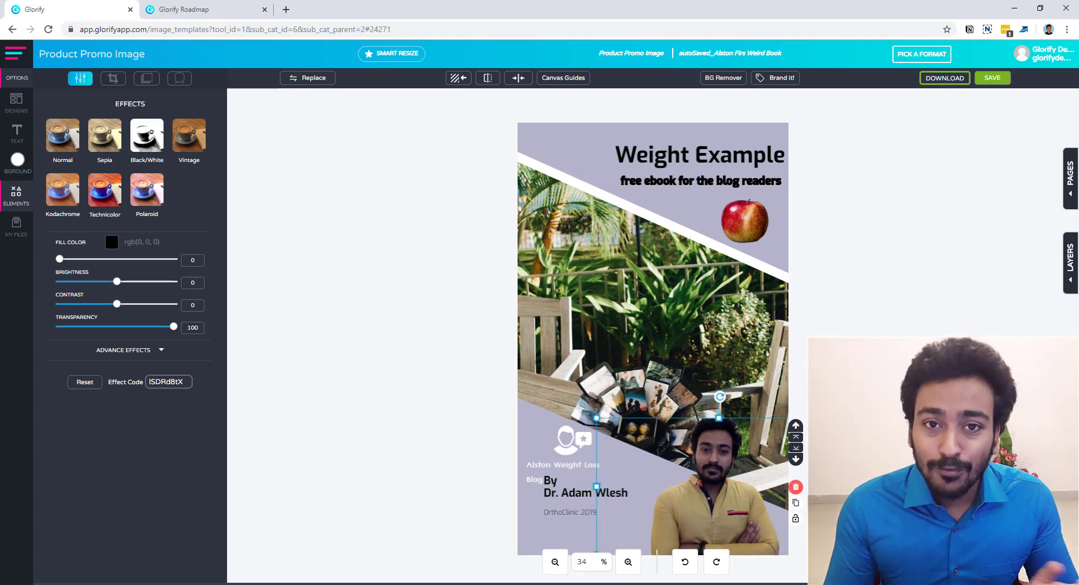
{"action": "left_click", "coordinate": [821, 498]}
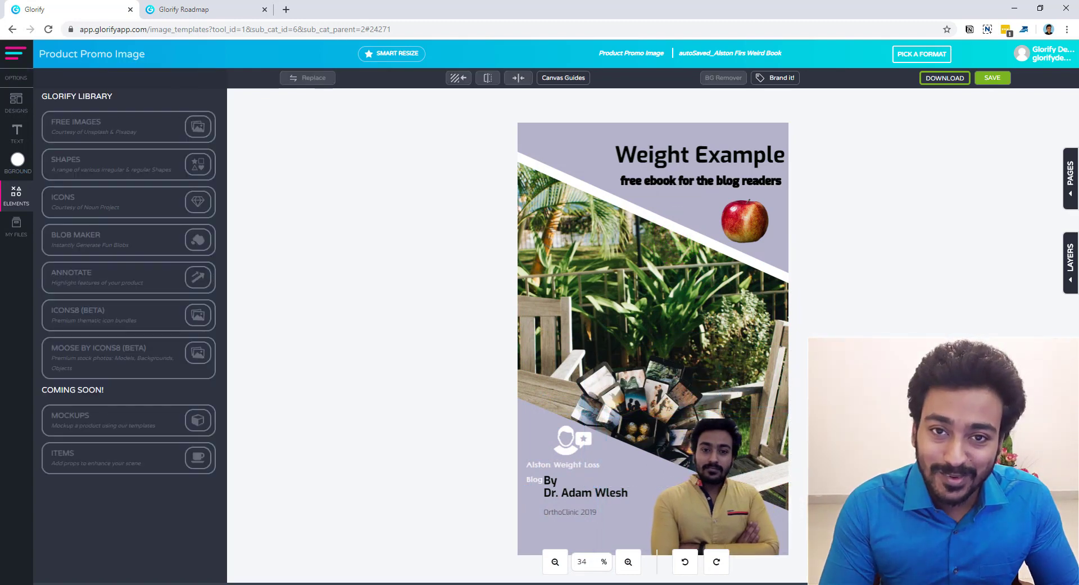